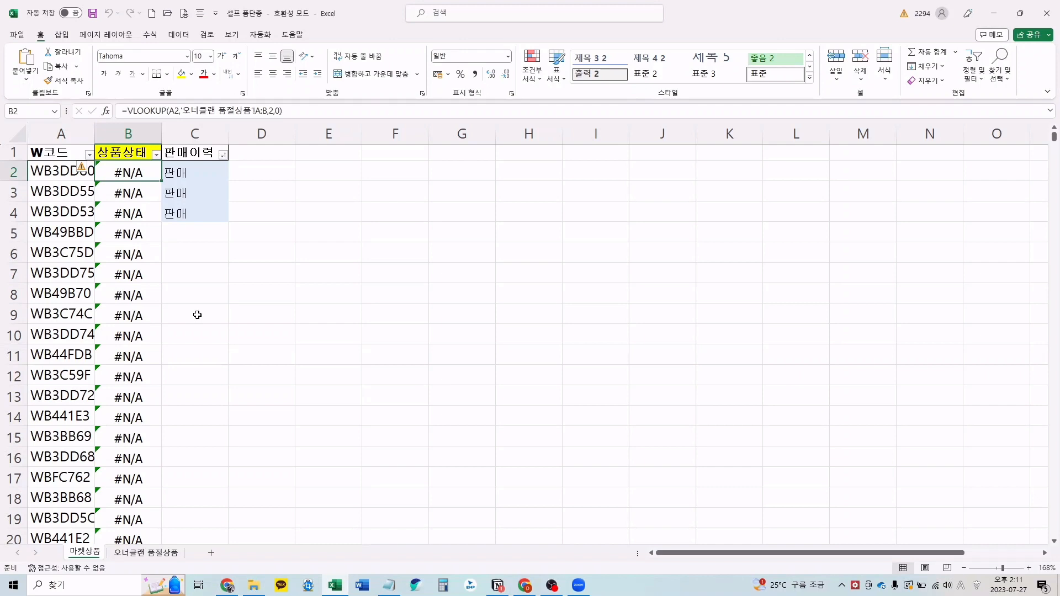
Step: Create a new blank Excel workbook and make A1 the active cell
click(197, 315)
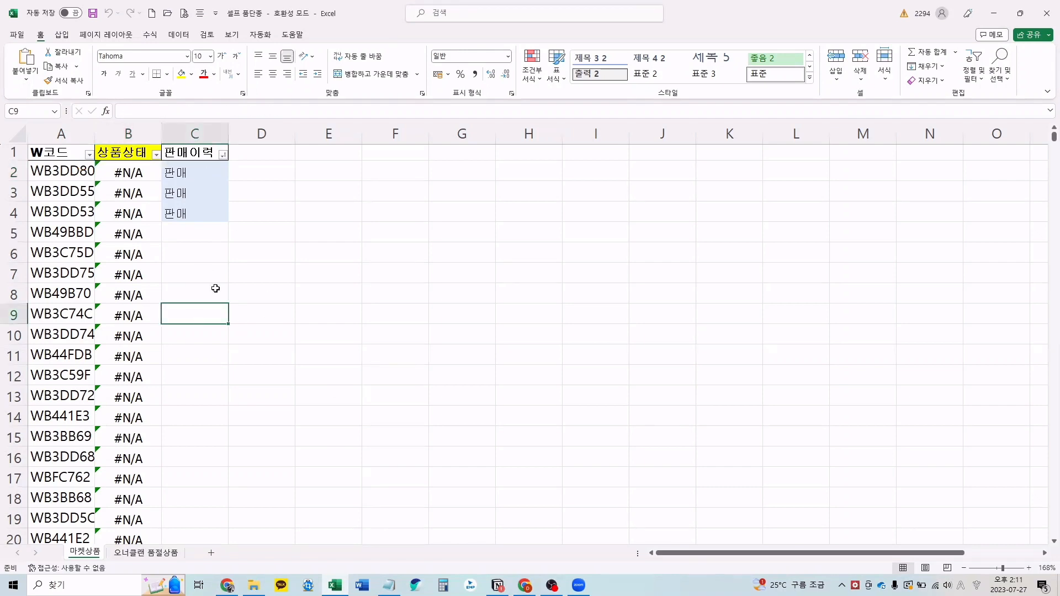
right_click(345, 585)
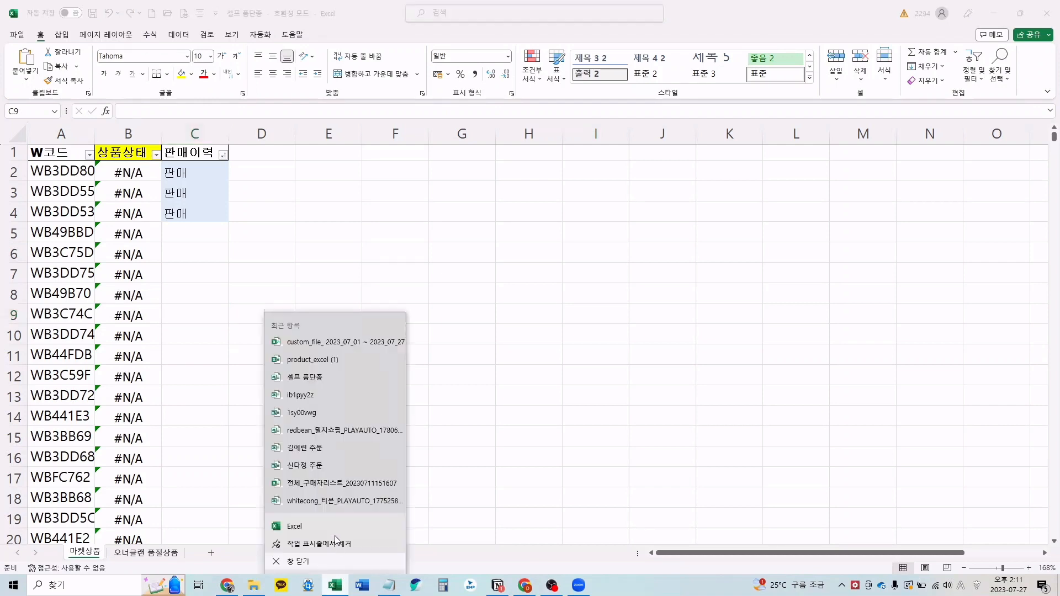
click(332, 525)
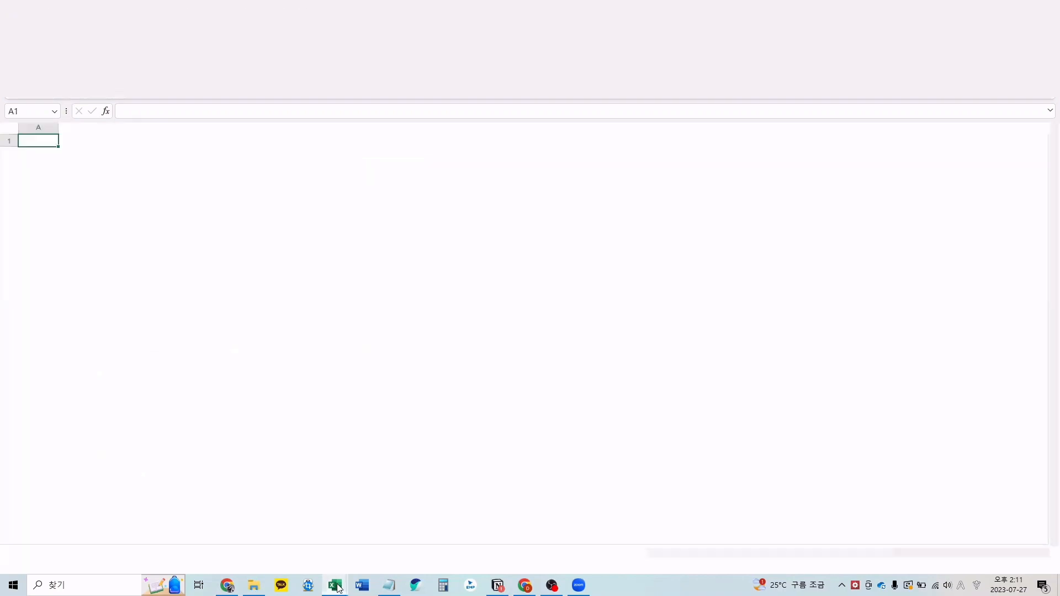
click(154, 283)
scroll(118, 240, up, 5)
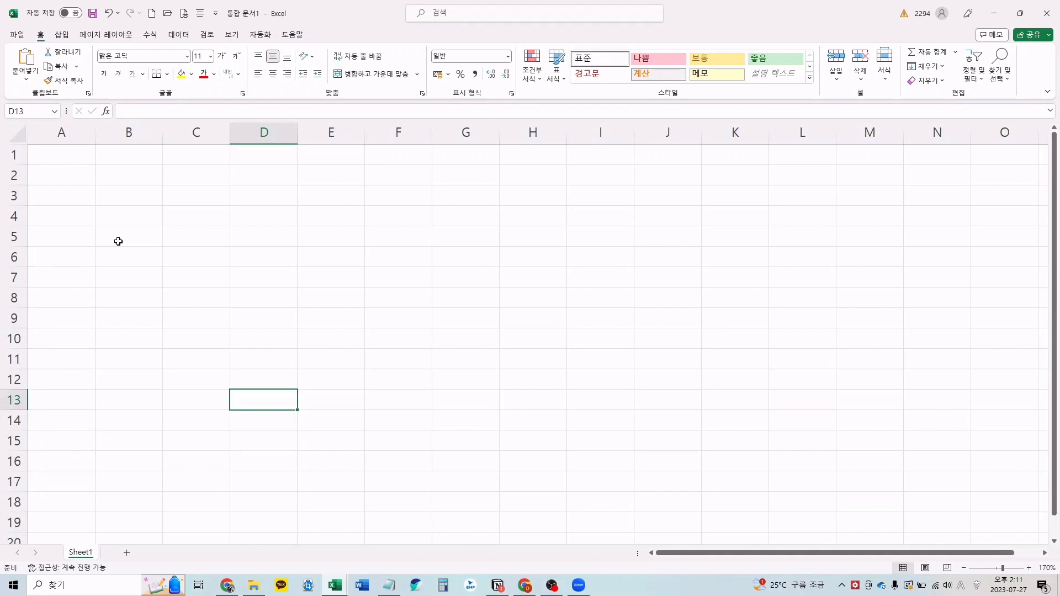
key(Up)
key(Up)
key(Up)
key(Up)
key(Up)
key(Up)
key(Up)
key(Up)
key(Up)
key(Up)
key(Up)
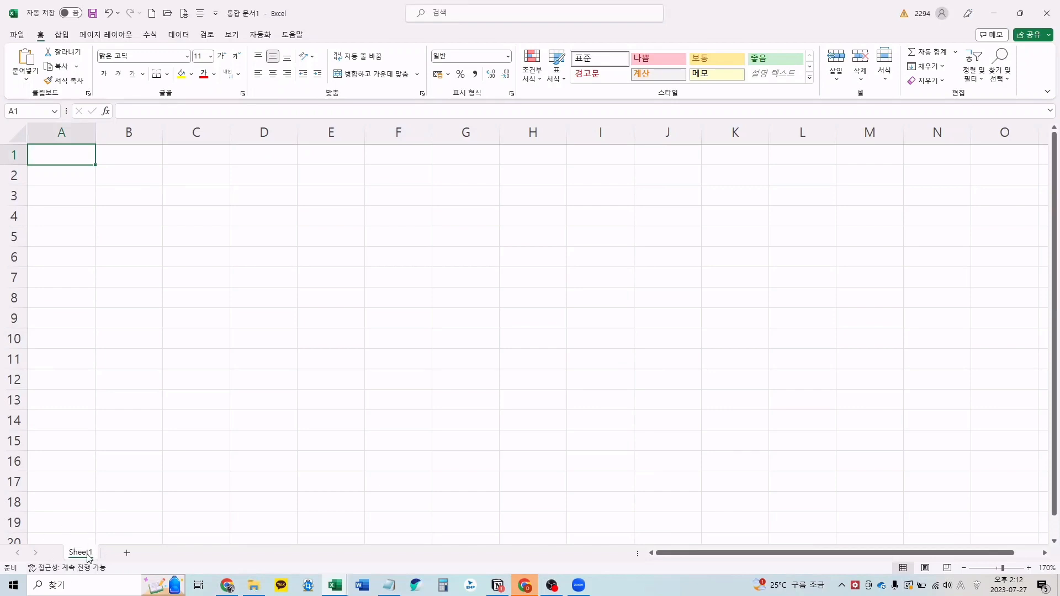
Step: Add a second worksheet to the new workbook
click(127, 557)
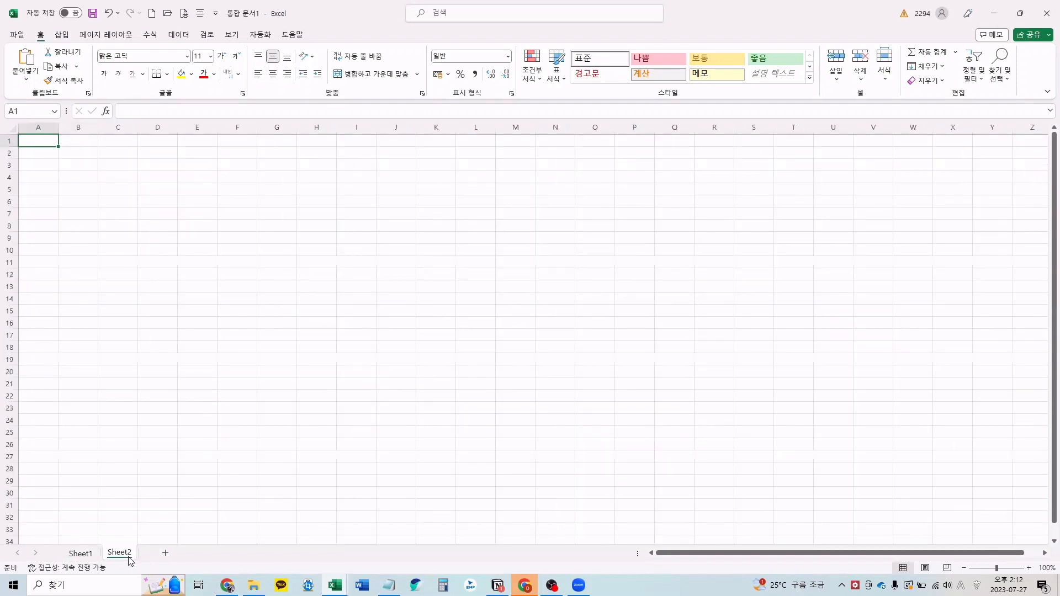
click(81, 556)
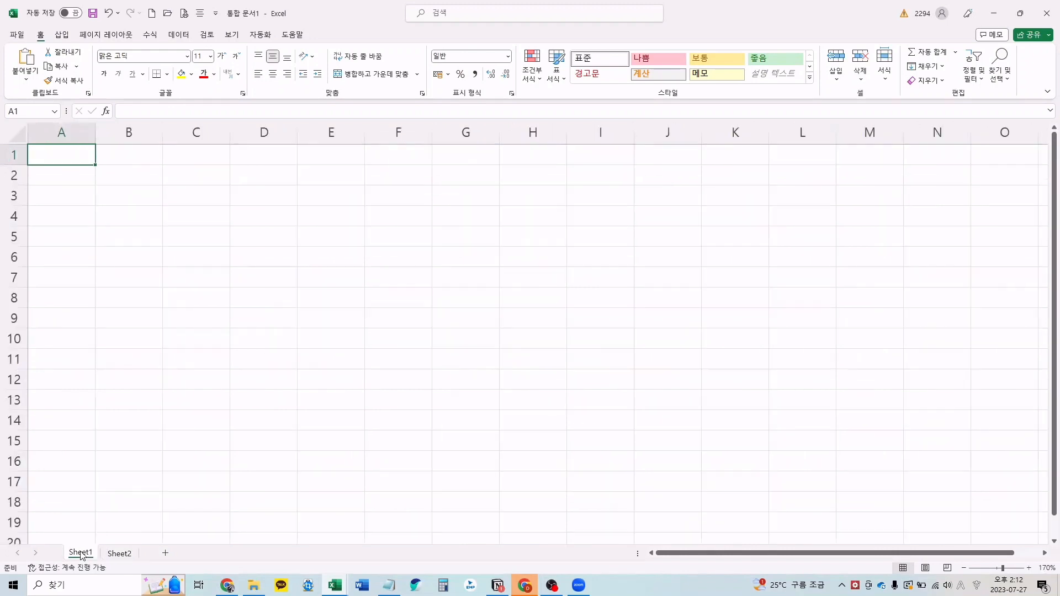
click(121, 557)
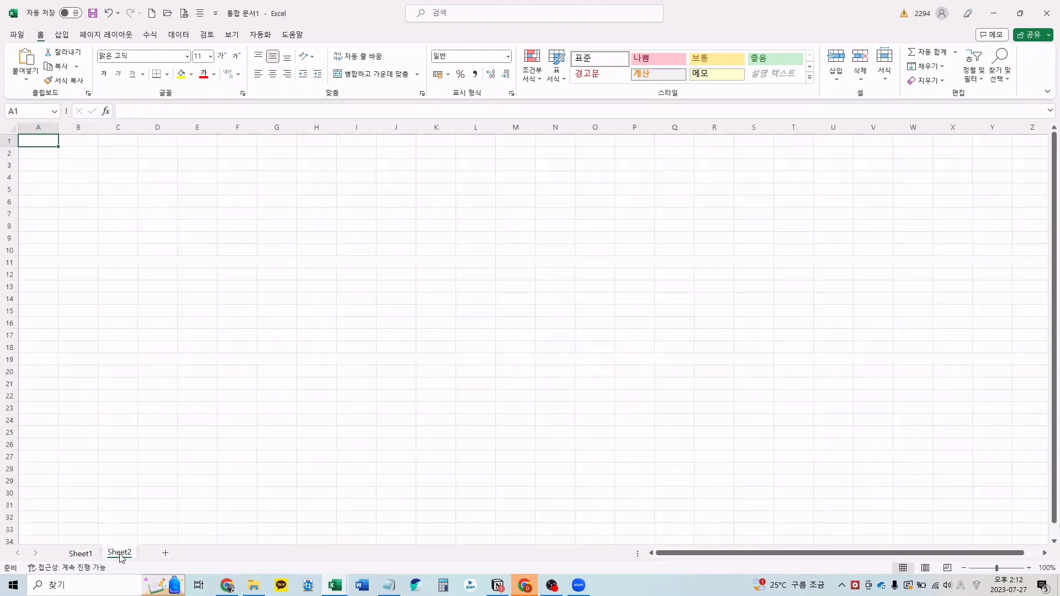
scroll(79, 263, up, 4)
click(80, 263)
scroll(80, 263, up, 2)
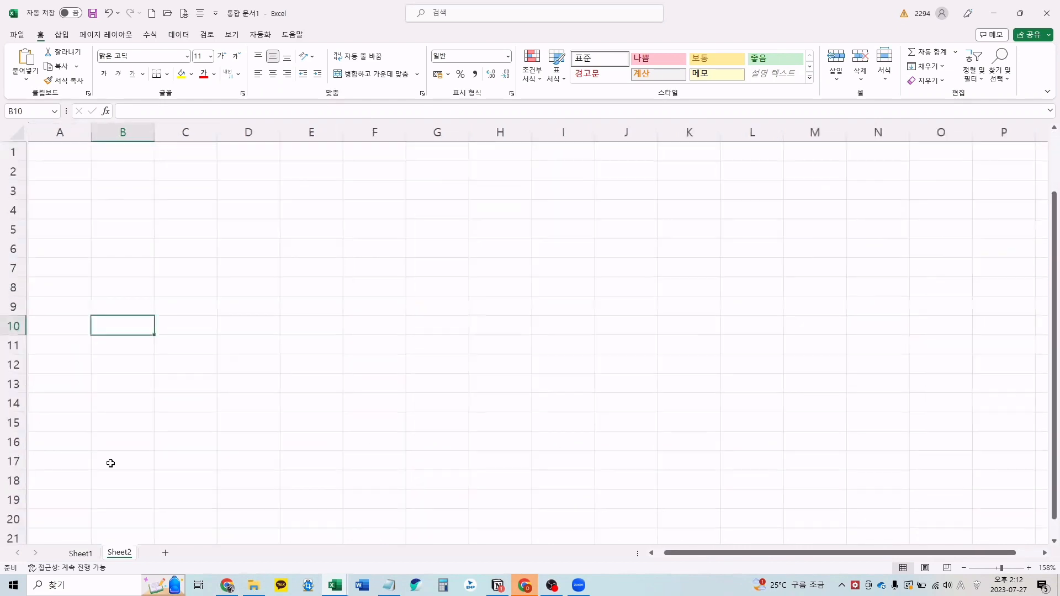
Step: Rename Sheet1 as 마켓상품
click(80, 556)
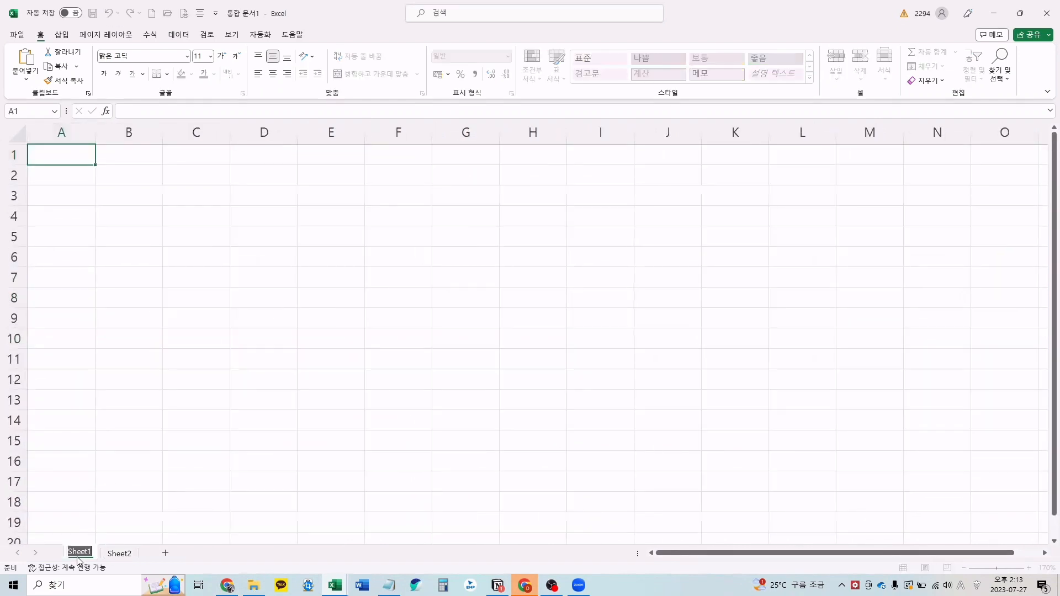
text(마켓)
text(상품)
key(Return)
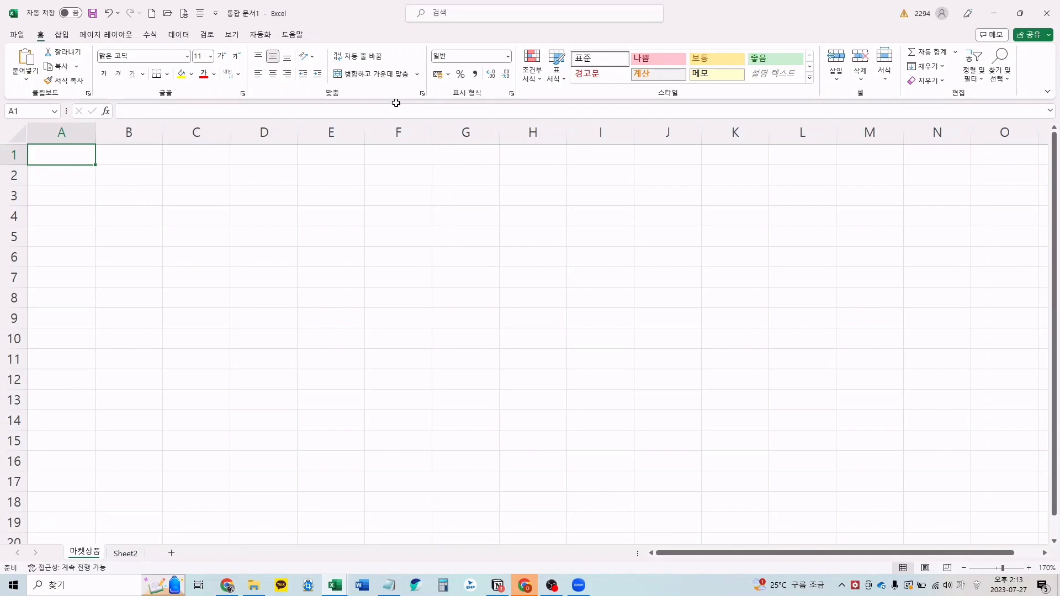
Step: Switch to Chrome, dismiss the site alert and go to the product list of the 톡스토어 판매자센터 page
click(526, 589)
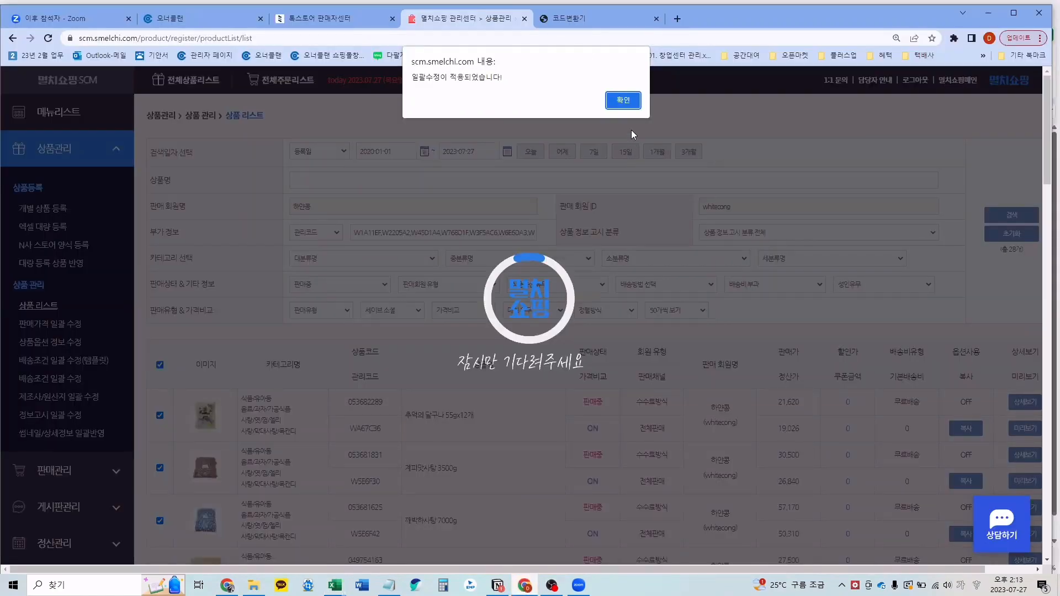
click(624, 102)
key(ctrl+Page_Up)
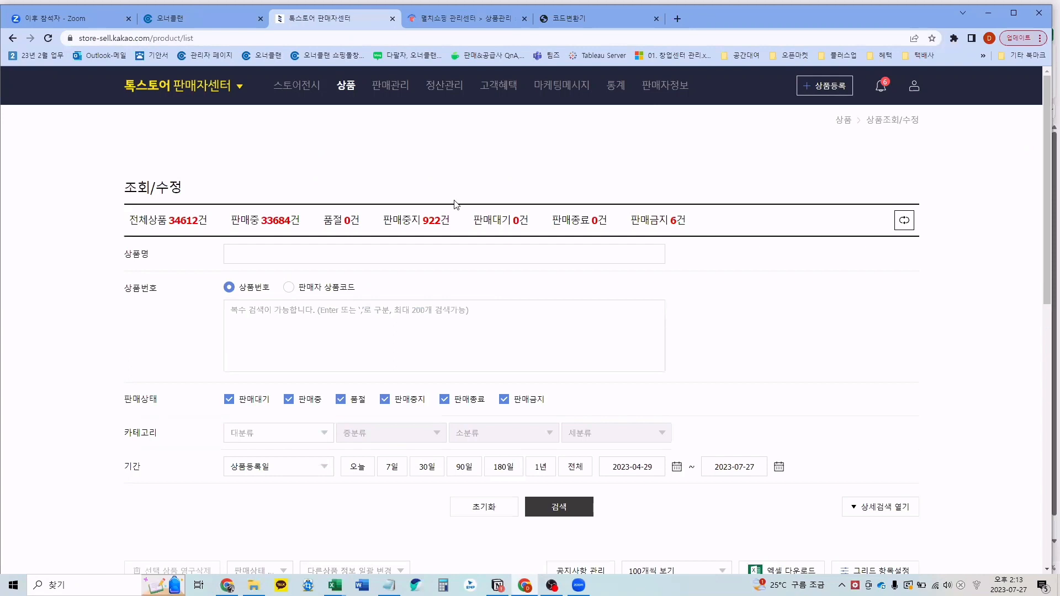
mouse_move(357, 98)
scroll(695, 307, down, 4)
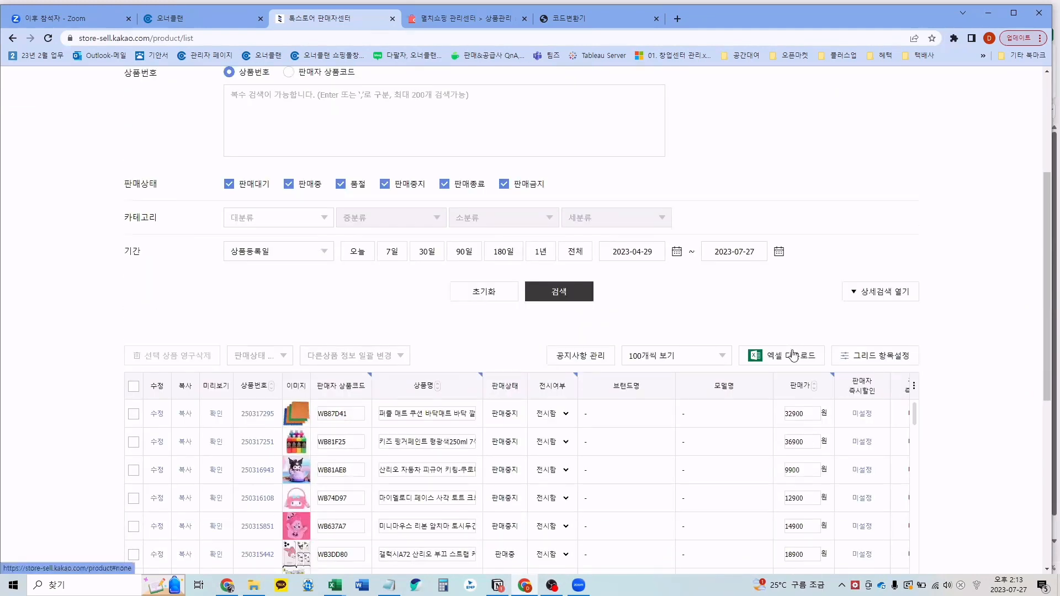
Step: Export the 톡스토어 product list to Excel and open the newest downloaded file
click(794, 356)
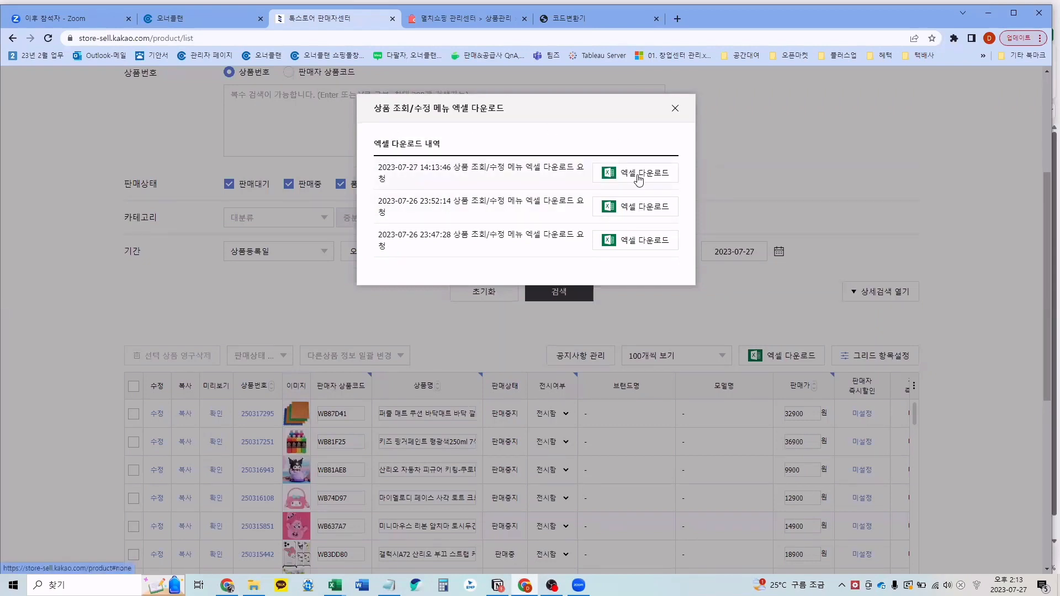
click(668, 180)
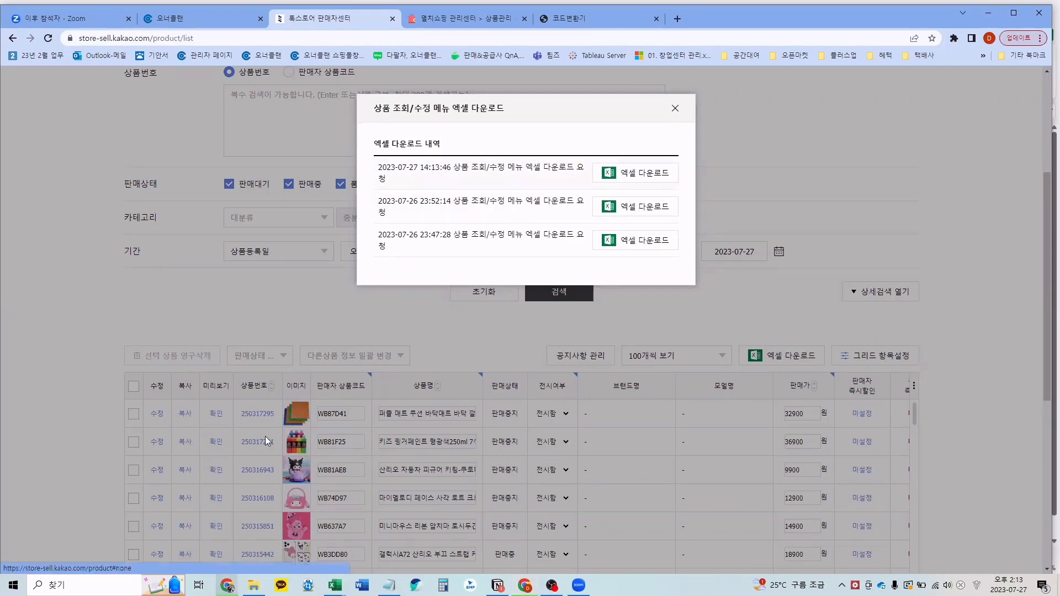
click(75, 569)
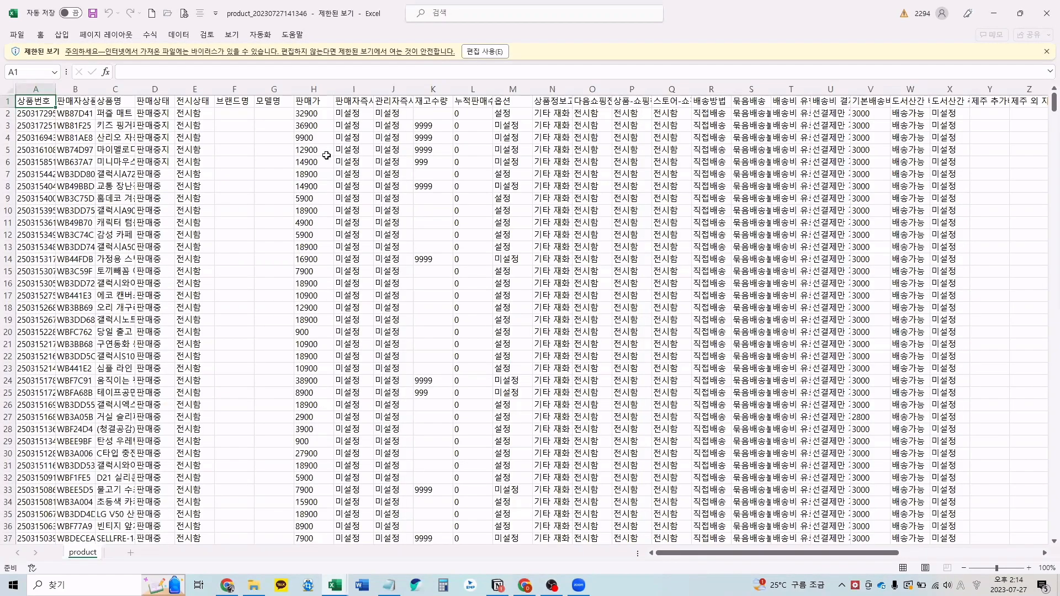
Step: Check the seller product codes down to the last row of the exported list and close that workbook
click(288, 150)
click(84, 115)
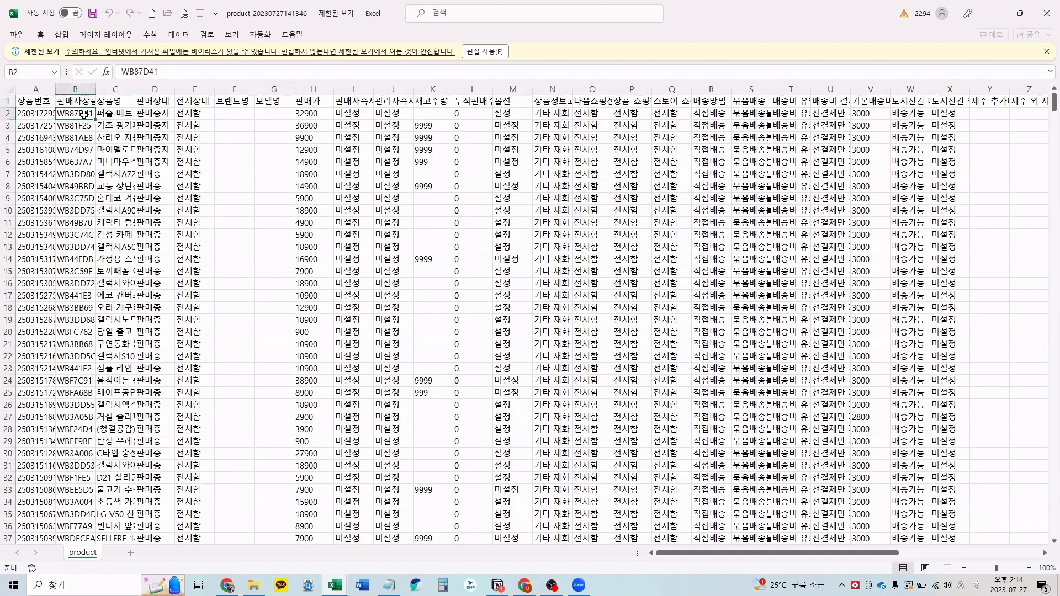
key(ctrl+Down)
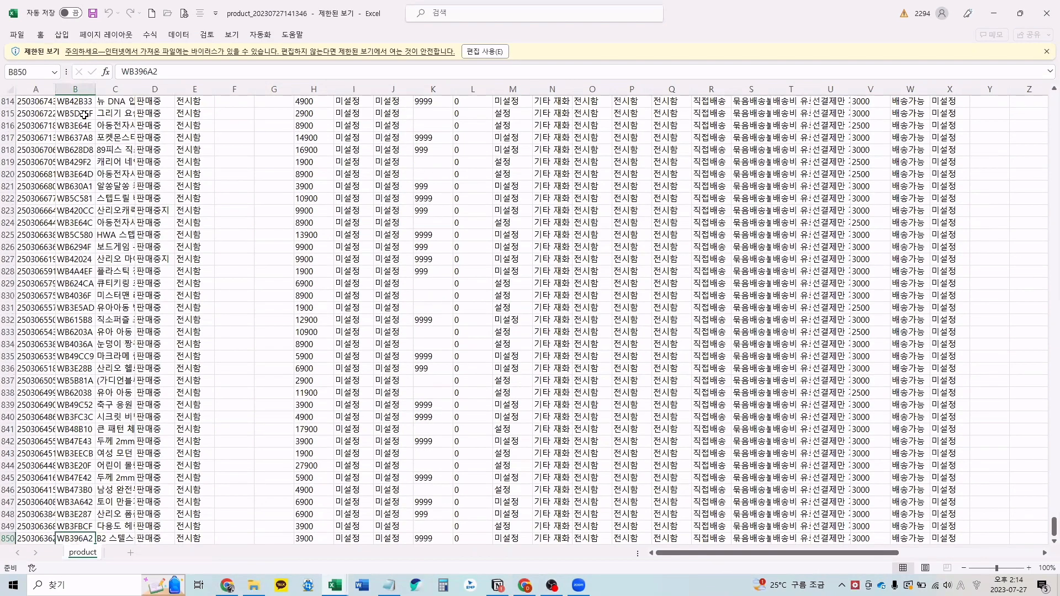
key(Left)
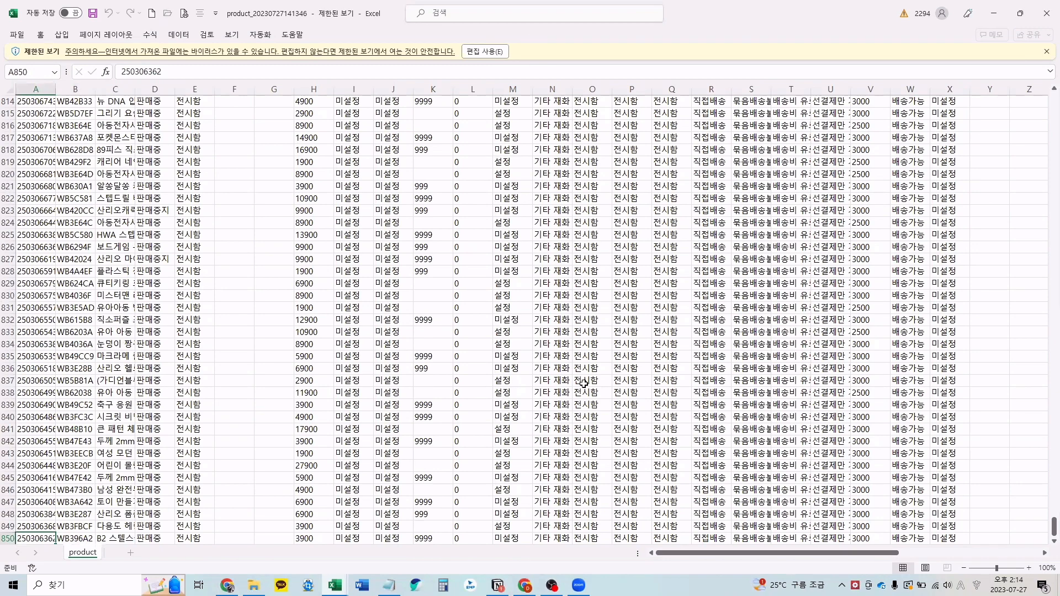
scroll(584, 384, up, 2)
click(1047, 13)
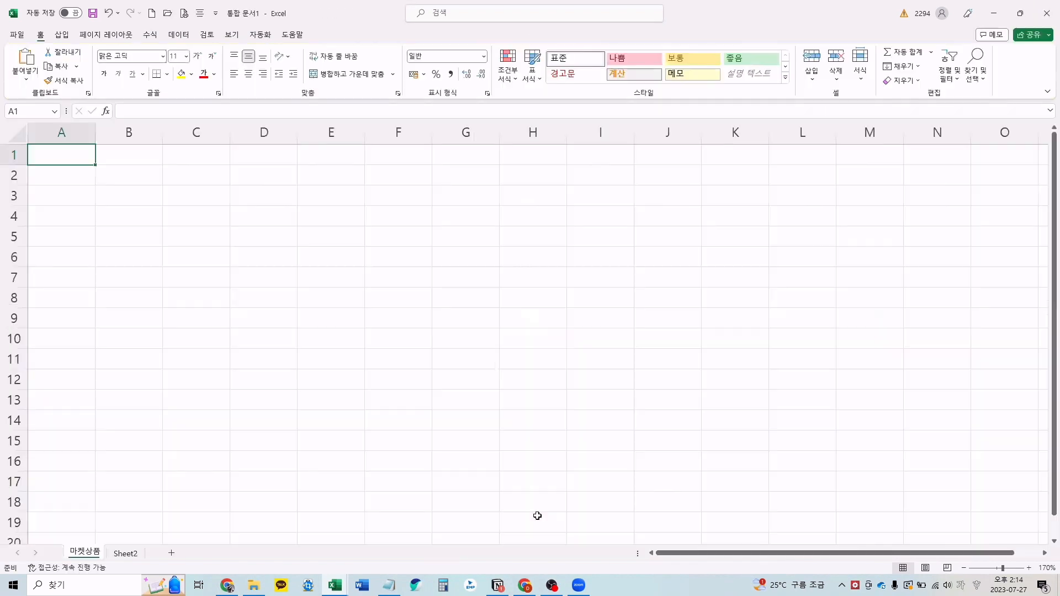
Step: Back in Chrome, search the 톡스토어 products with the period set to 전체 and request an Excel export of them
click(524, 586)
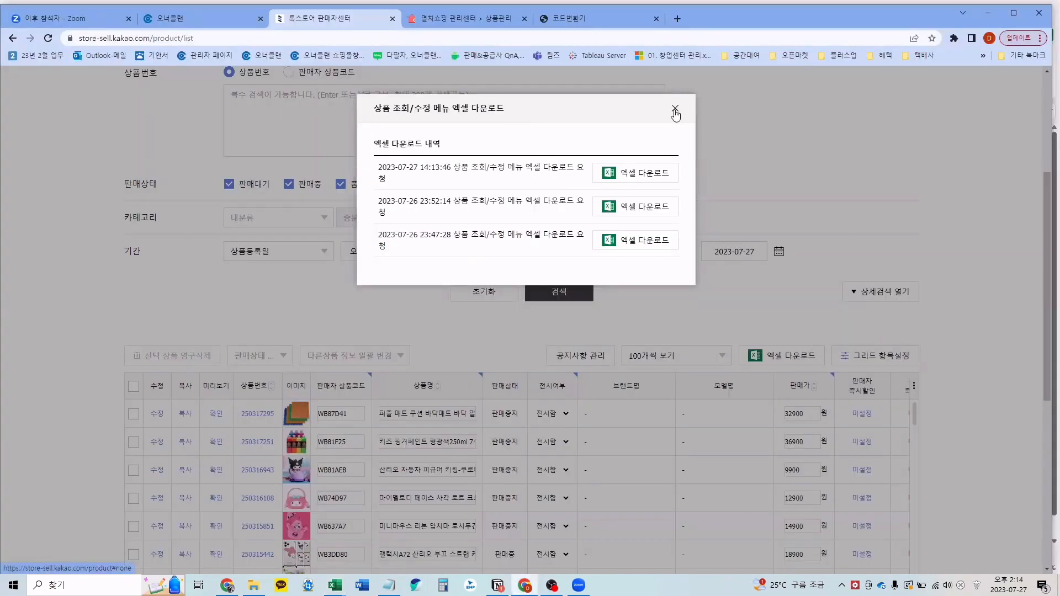
click(675, 109)
scroll(698, 327, up, 2)
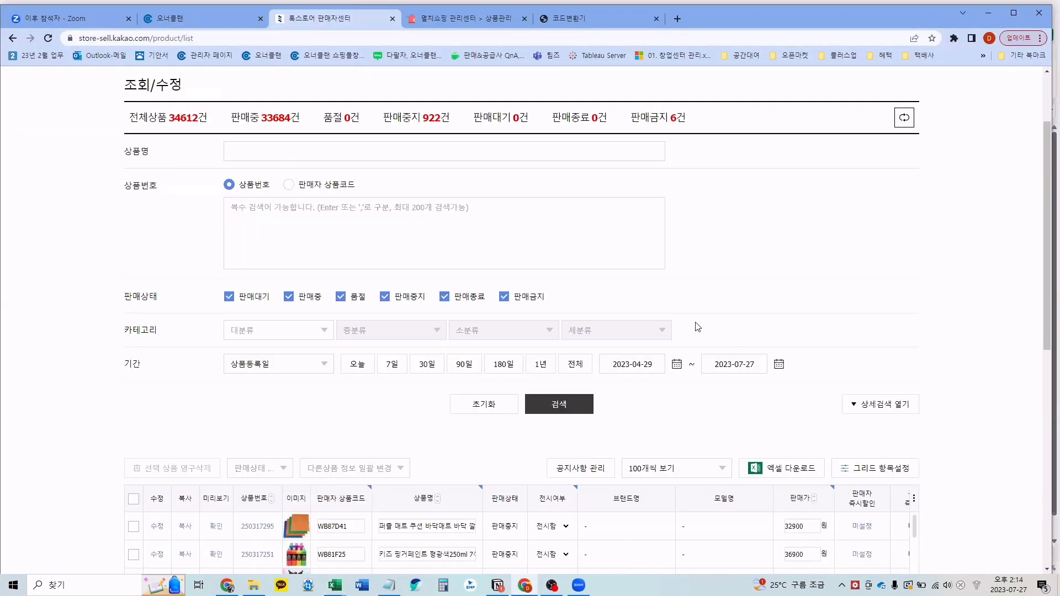
click(577, 369)
click(569, 416)
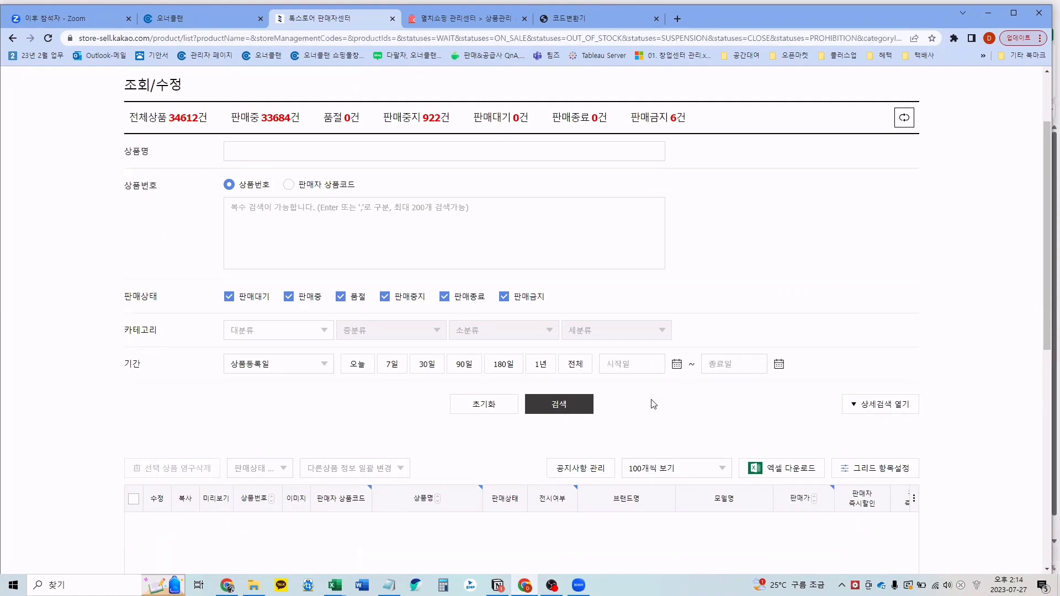
scroll(666, 426, down, 2)
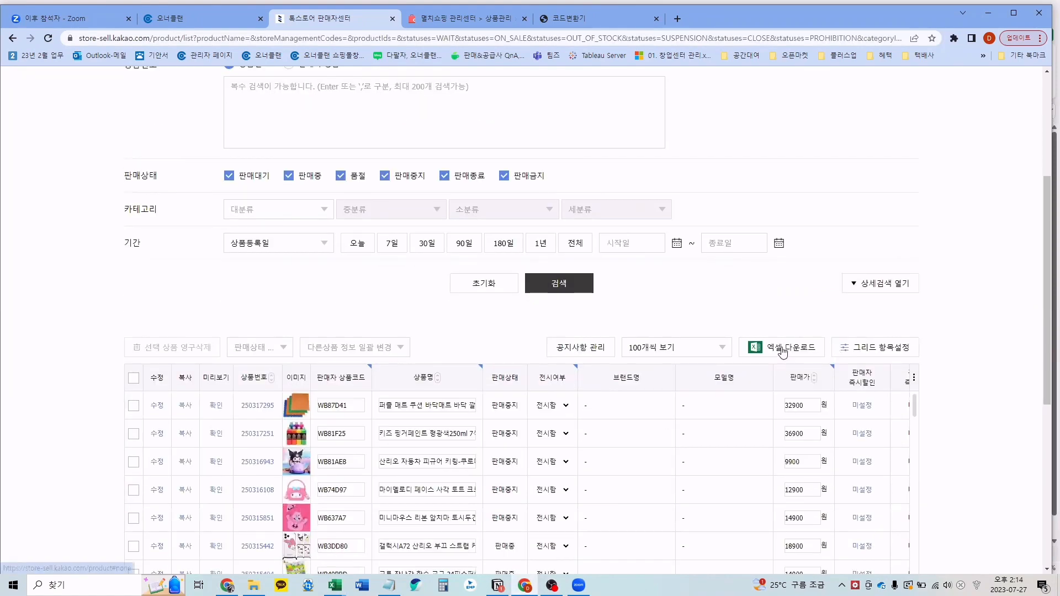
click(783, 351)
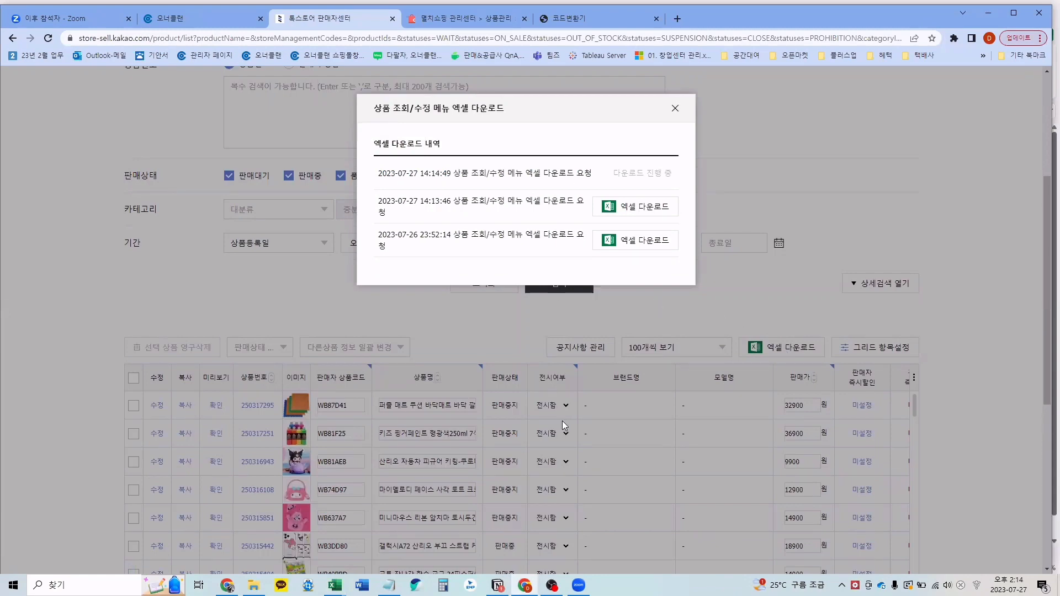
click(253, 586)
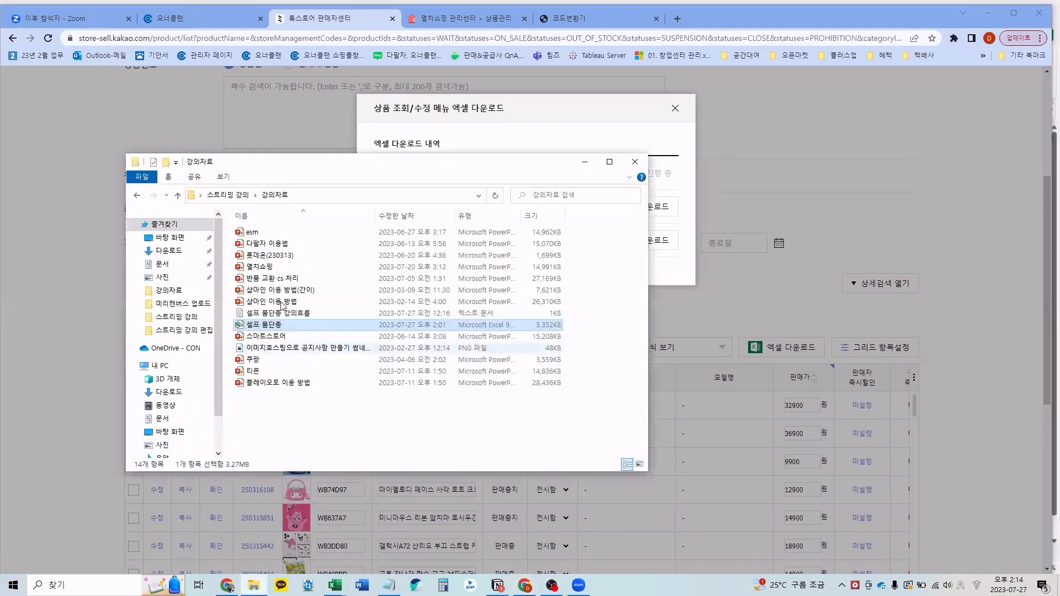
click(191, 251)
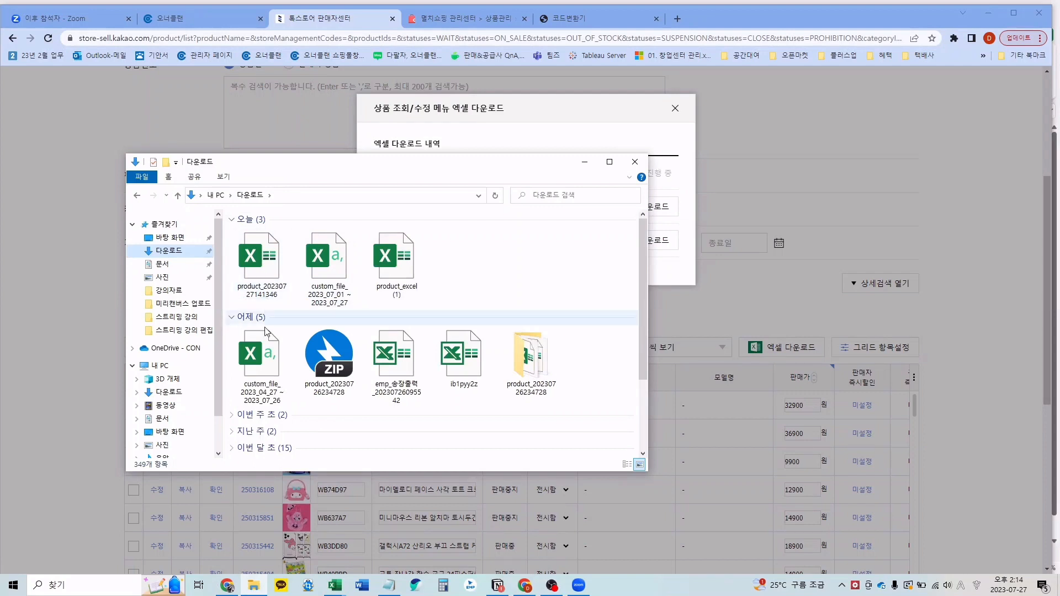
double_click(530, 359)
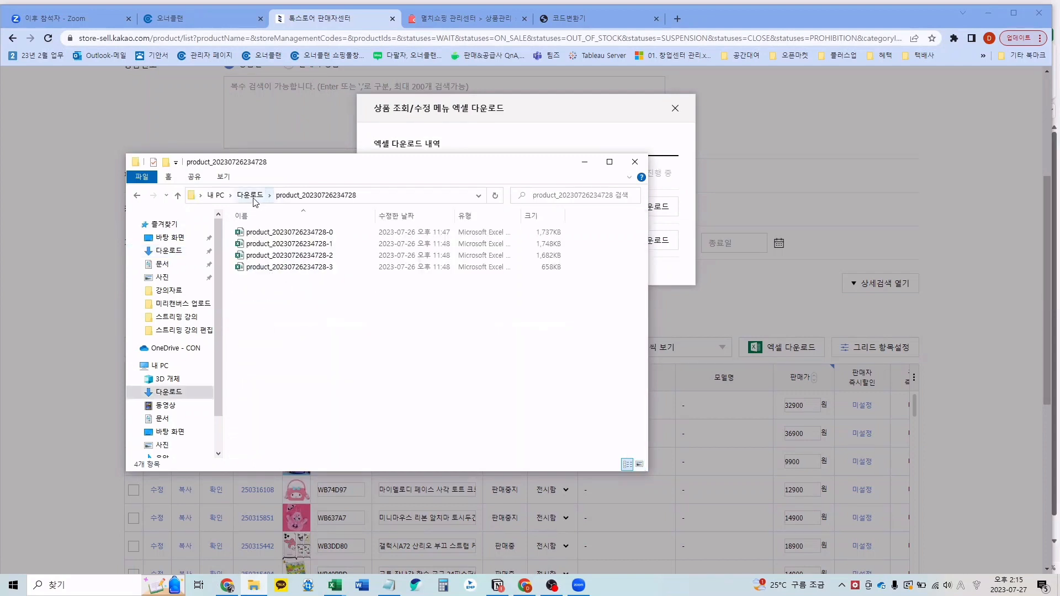
click(253, 196)
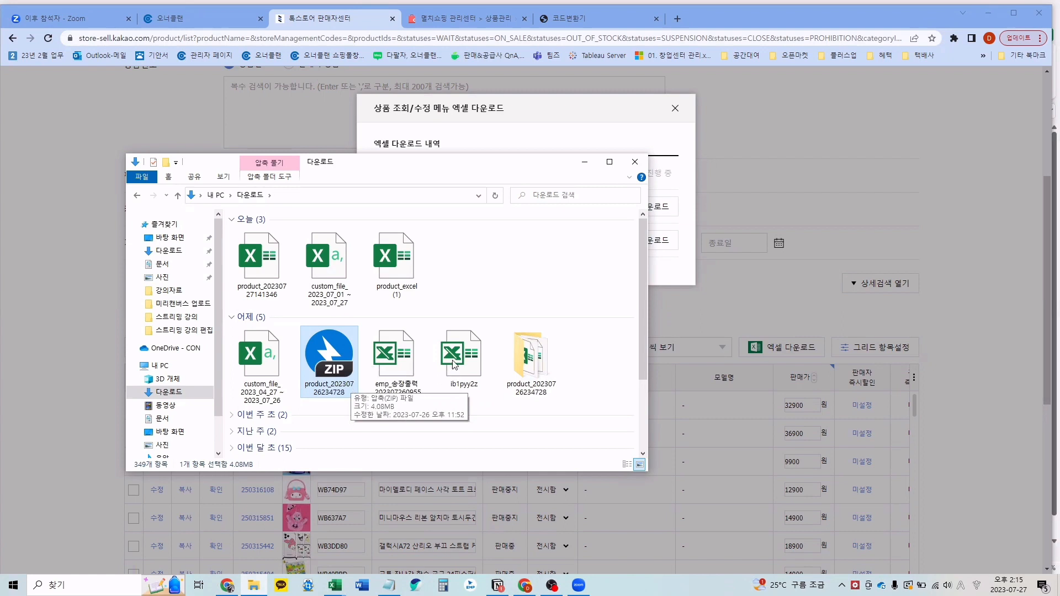
double_click(531, 376)
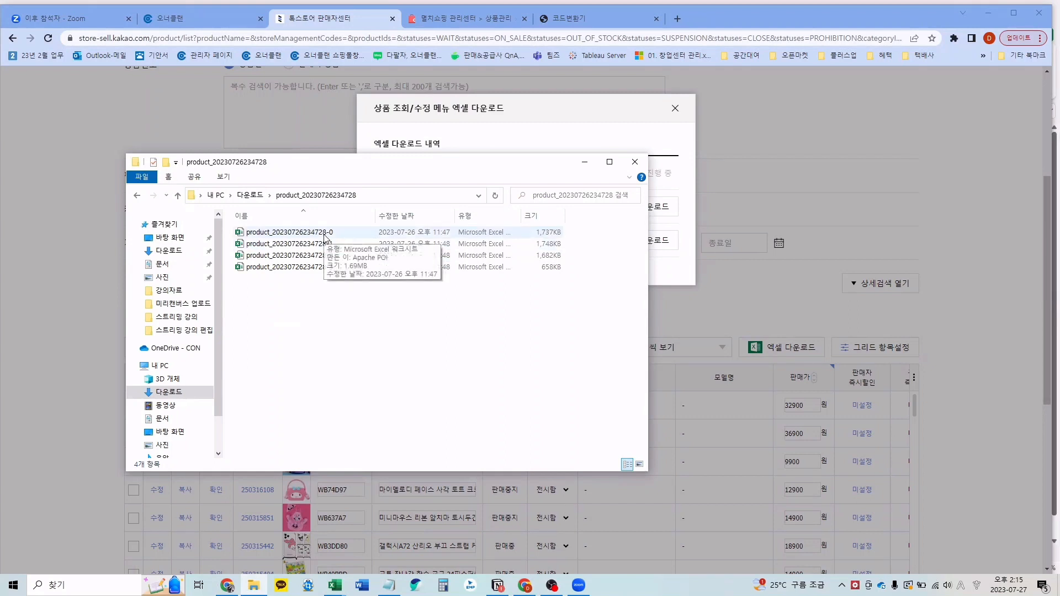
click(324, 235)
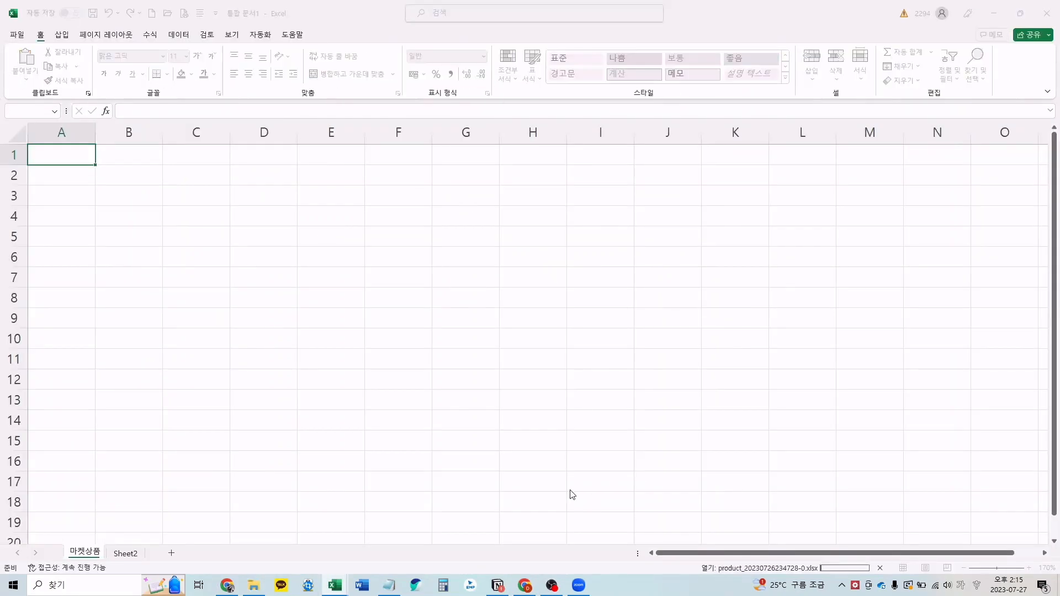
mouse_move(341, 581)
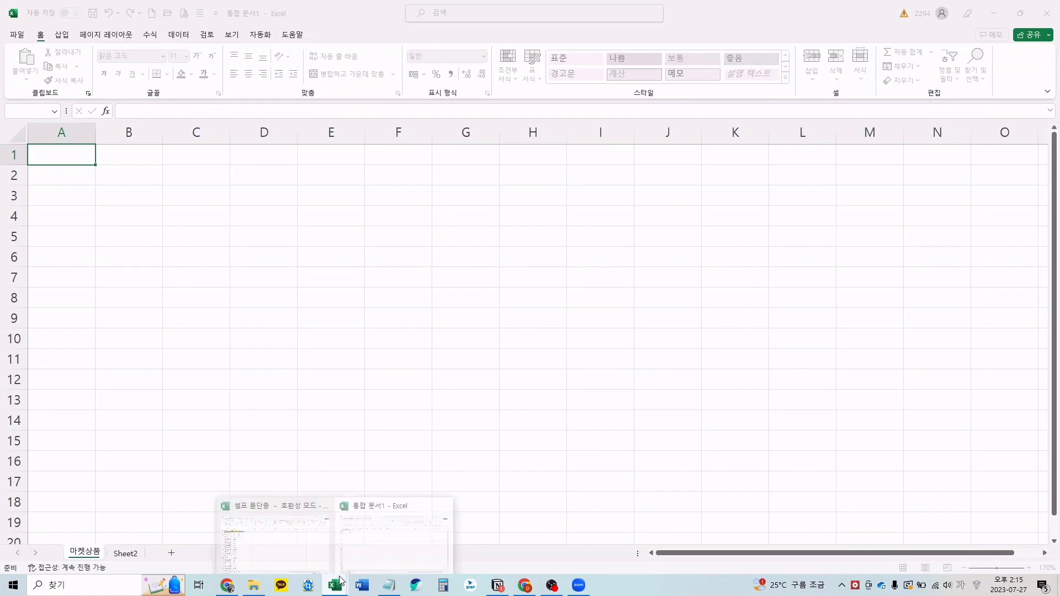
click(445, 534)
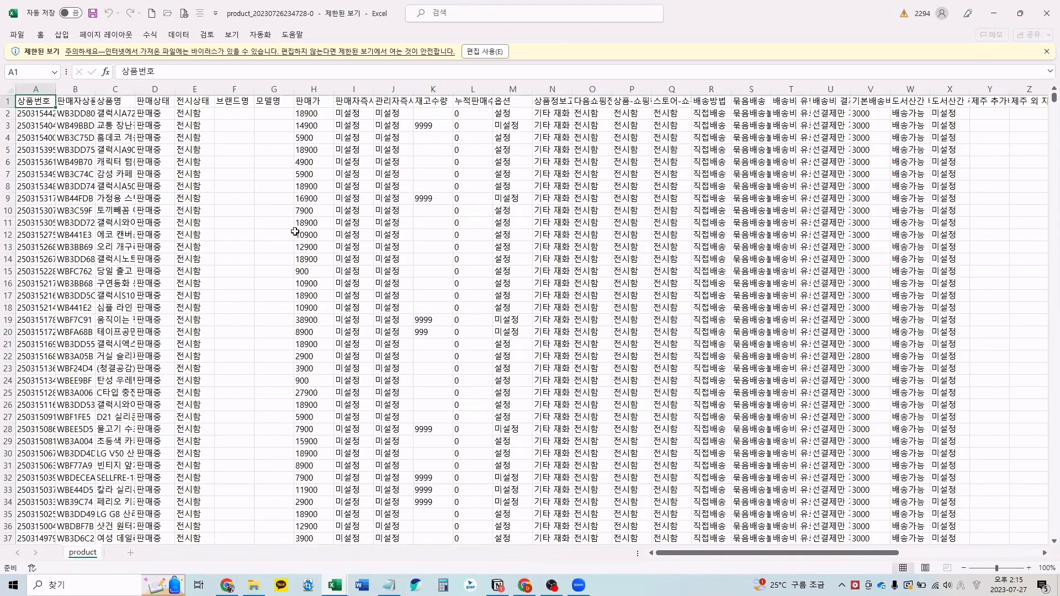
click(296, 234)
click(258, 198)
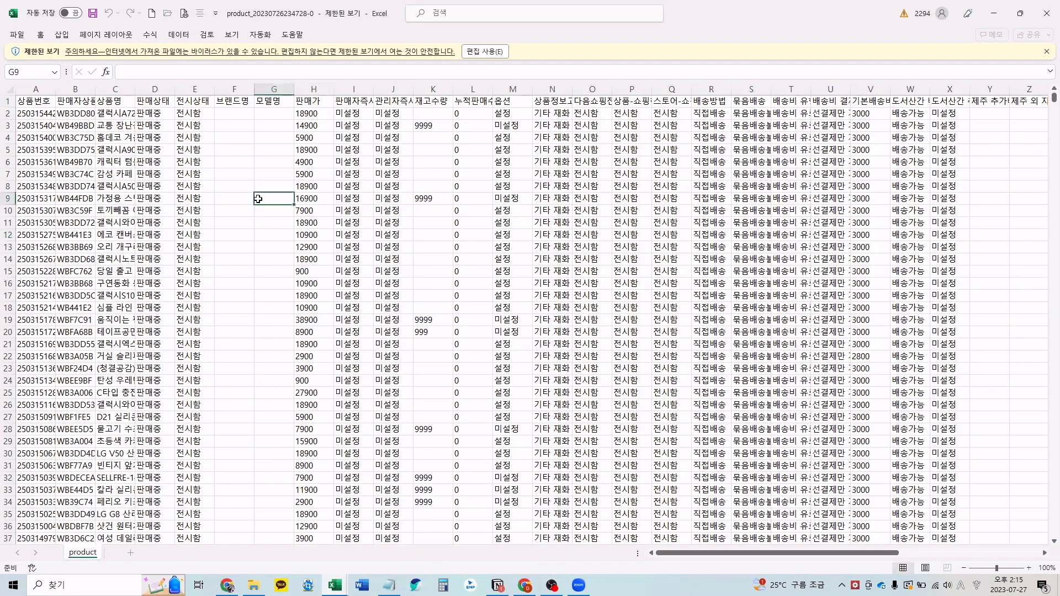
scroll(258, 199, left, 2)
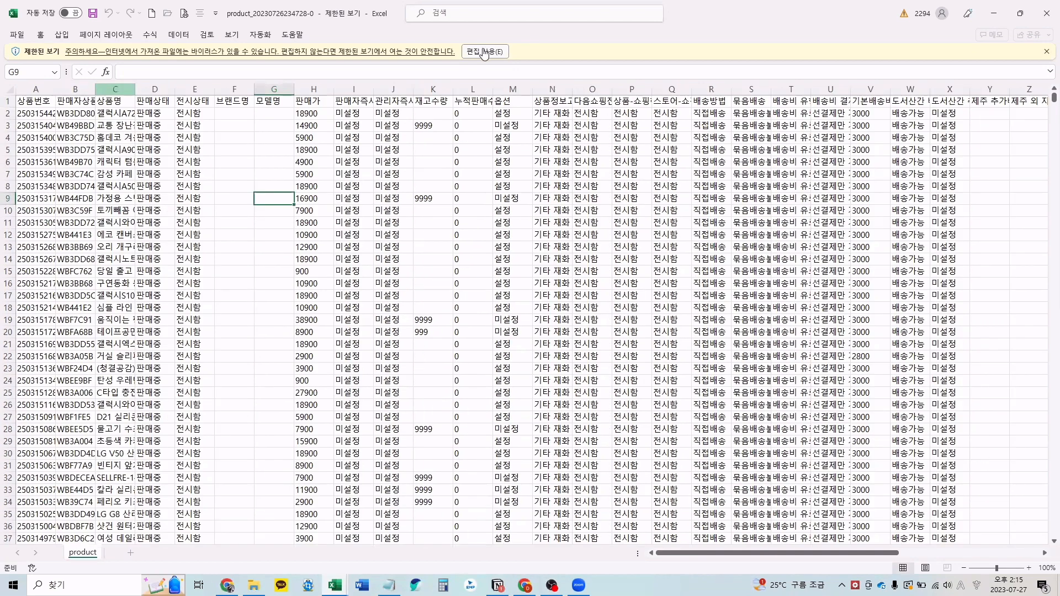
click(482, 52)
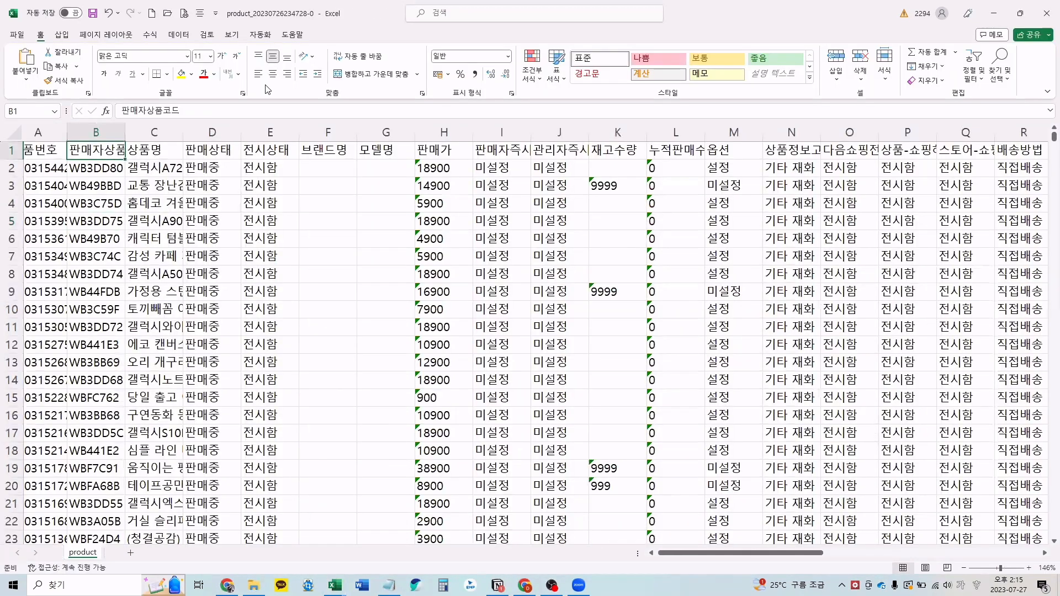
click(182, 73)
click(63, 149)
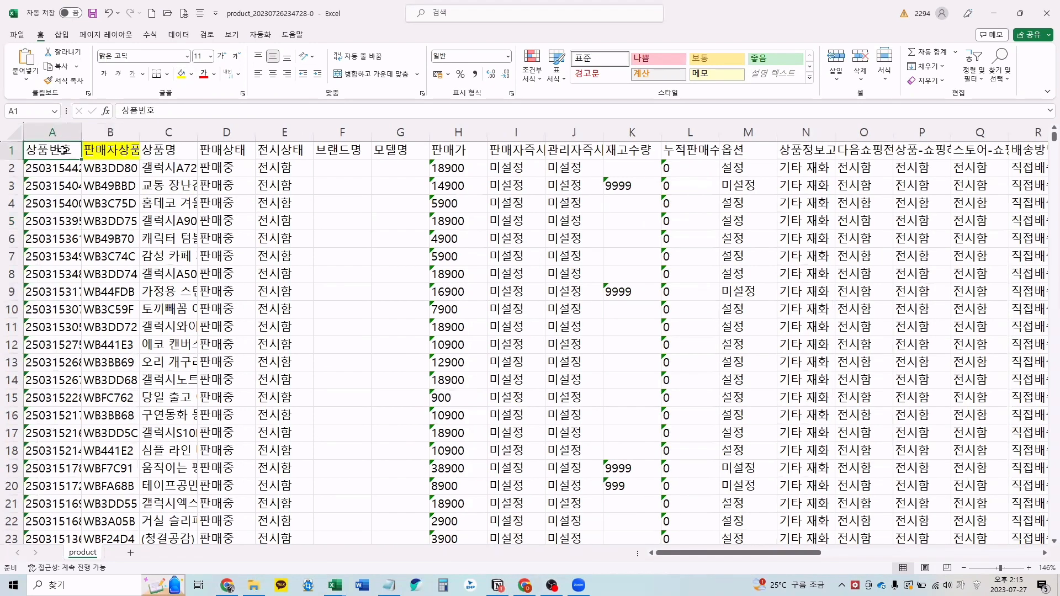
click(182, 74)
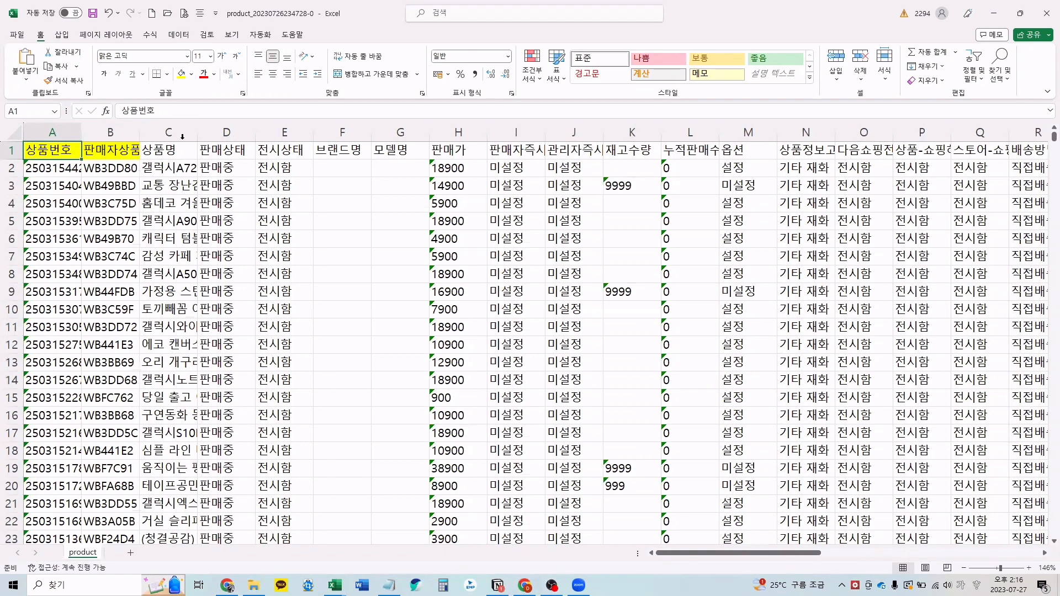
click(171, 153)
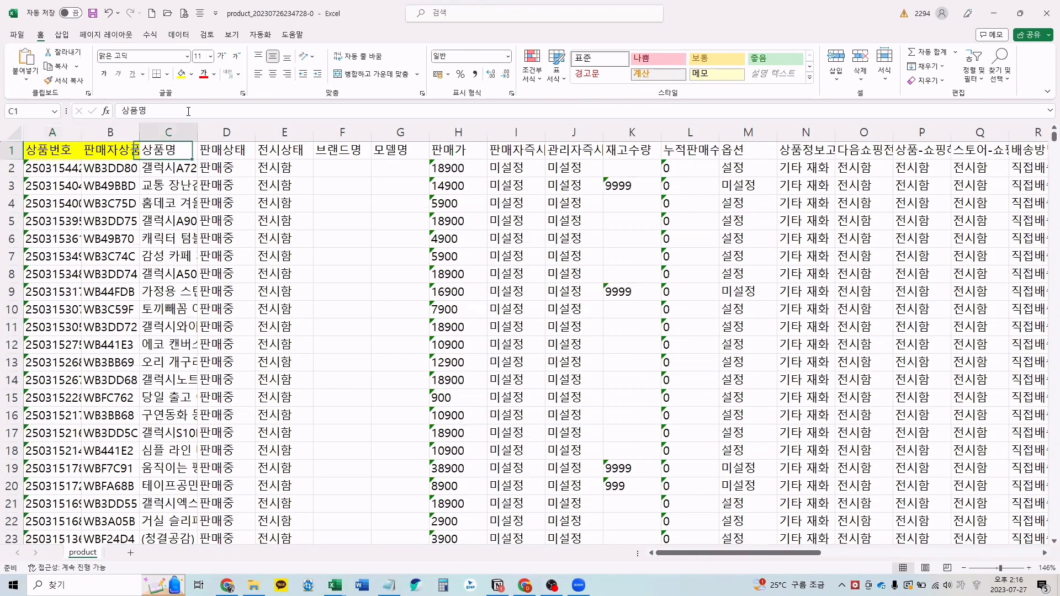
click(183, 78)
click(454, 149)
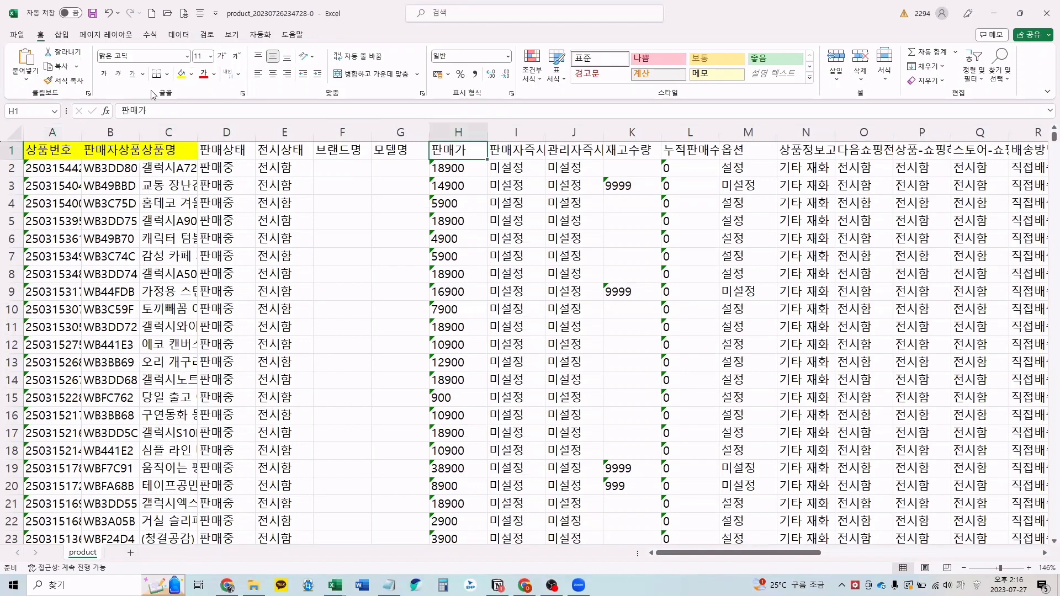
click(183, 74)
click(342, 274)
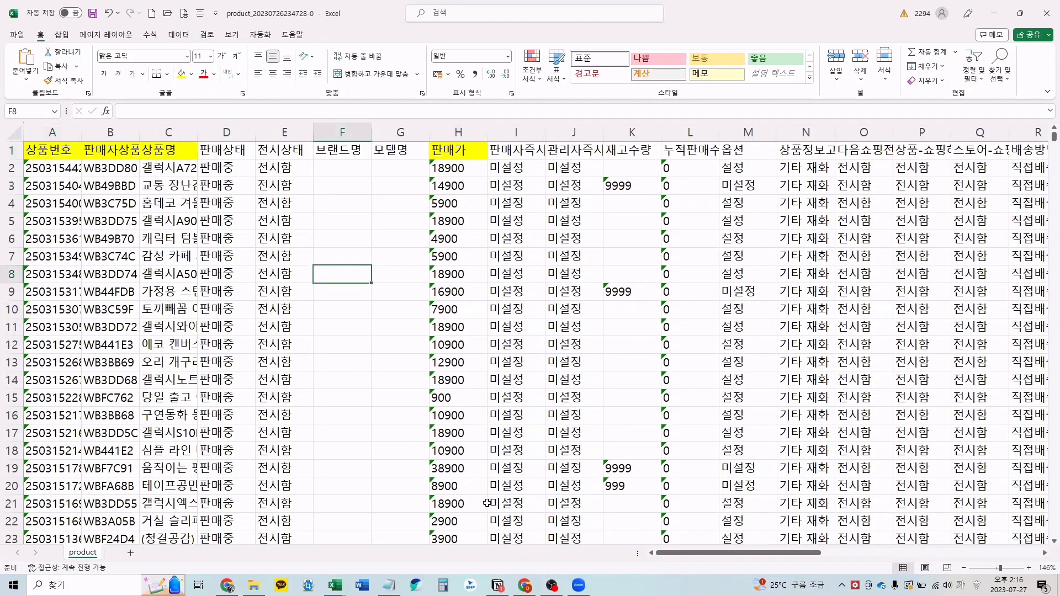
Step: Switch to the 통합 문서1 workbook and enter the header W코드 in A1 of the 마켓상품 sheet
click(335, 585)
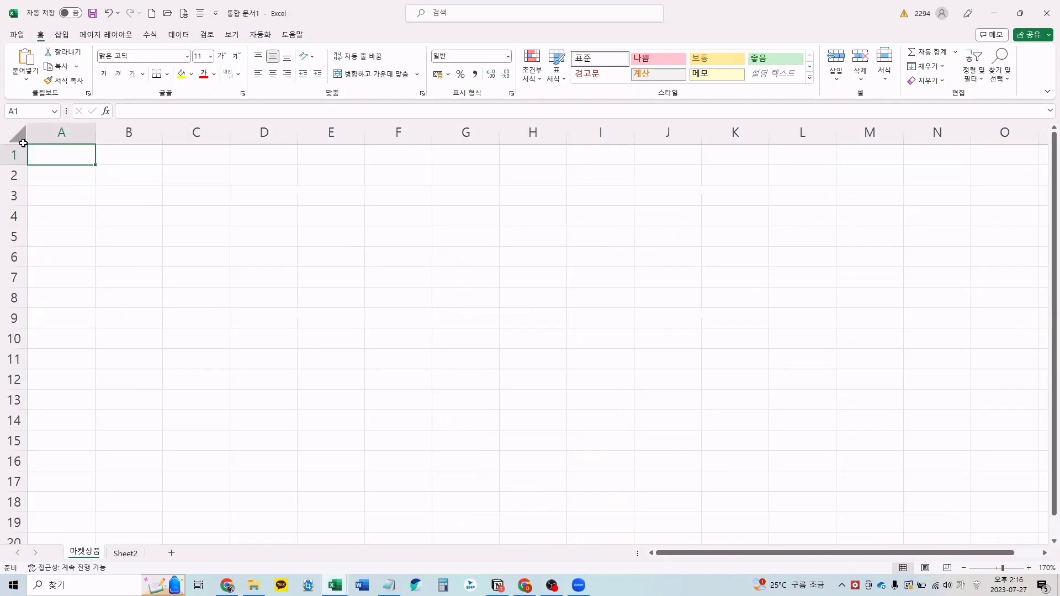
text(Wㅋ)
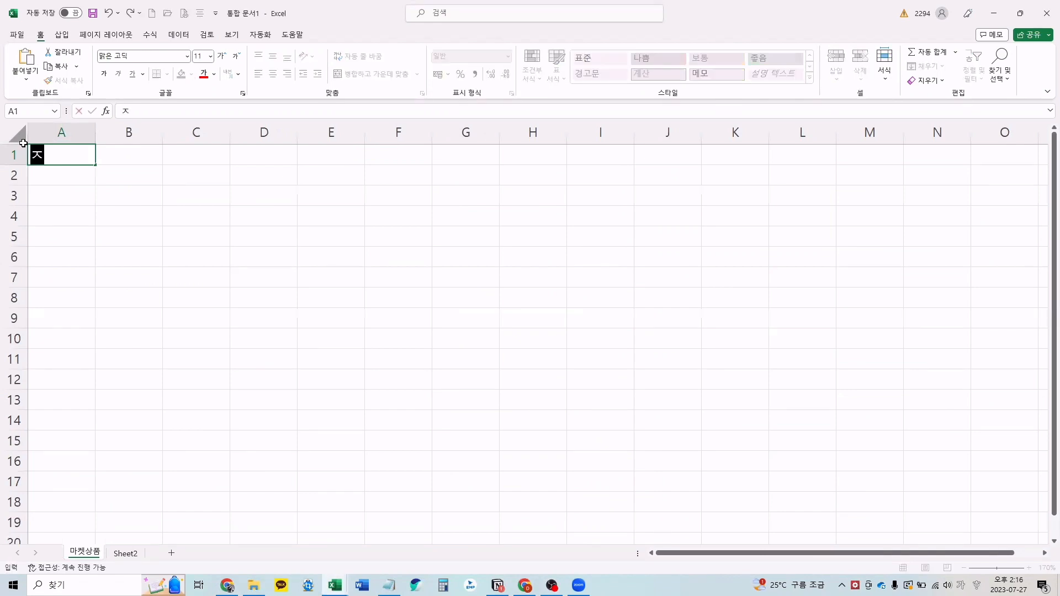
text(ㅗ드)
key(Right)
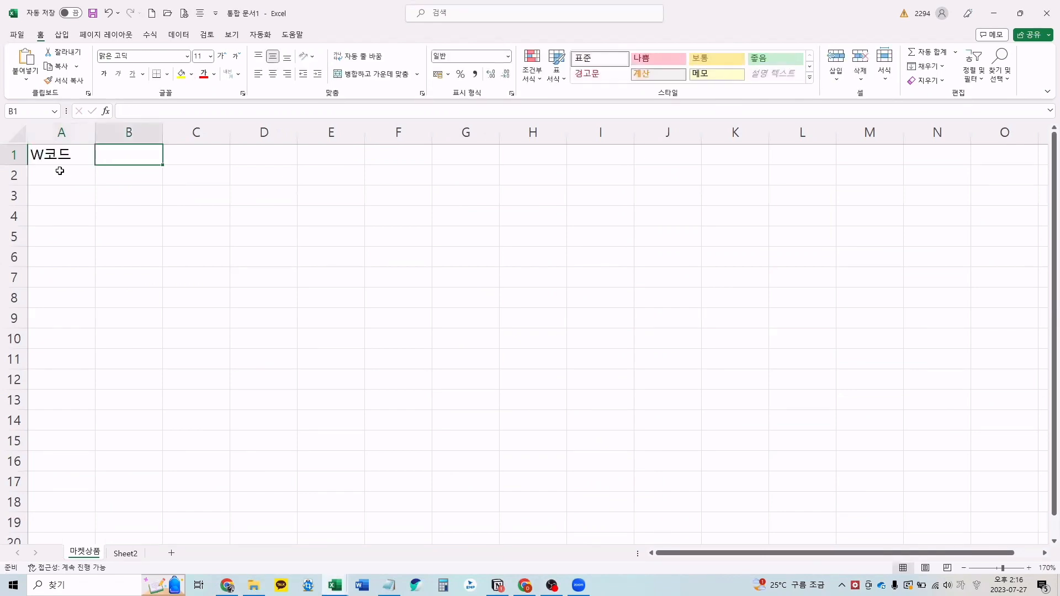
key(Left)
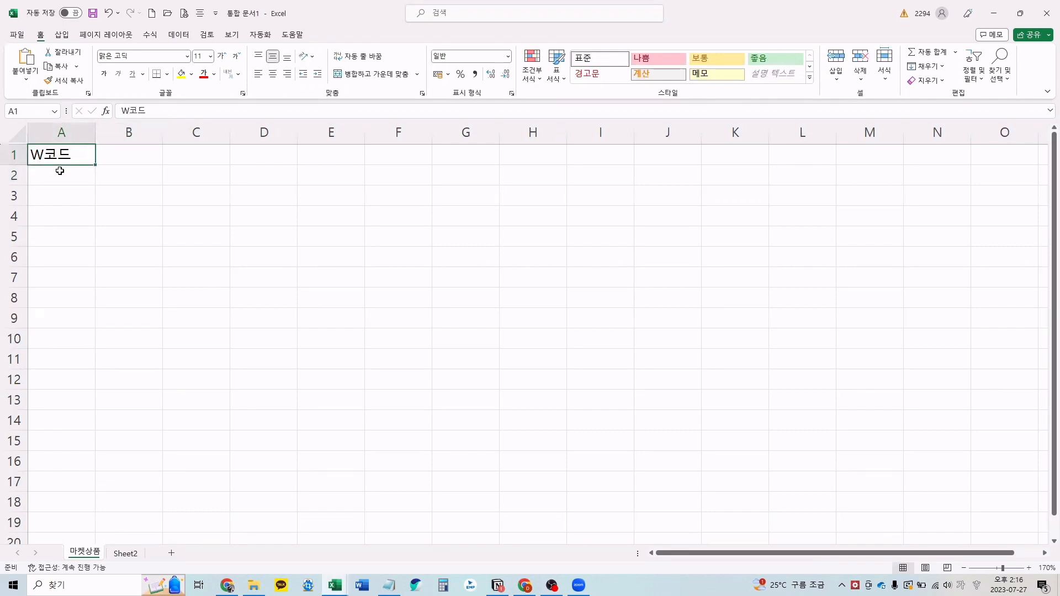
key(Right)
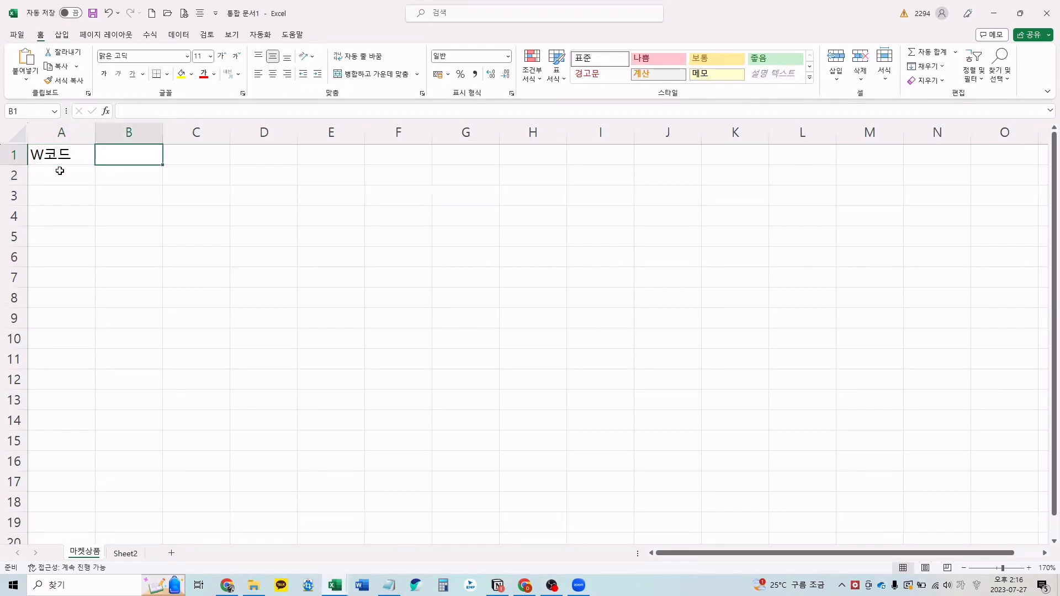
Step: Enter the headers 상품번호 in B1 and 상품명 in C1 of the 마켓상품 sheet
text(상품번호)
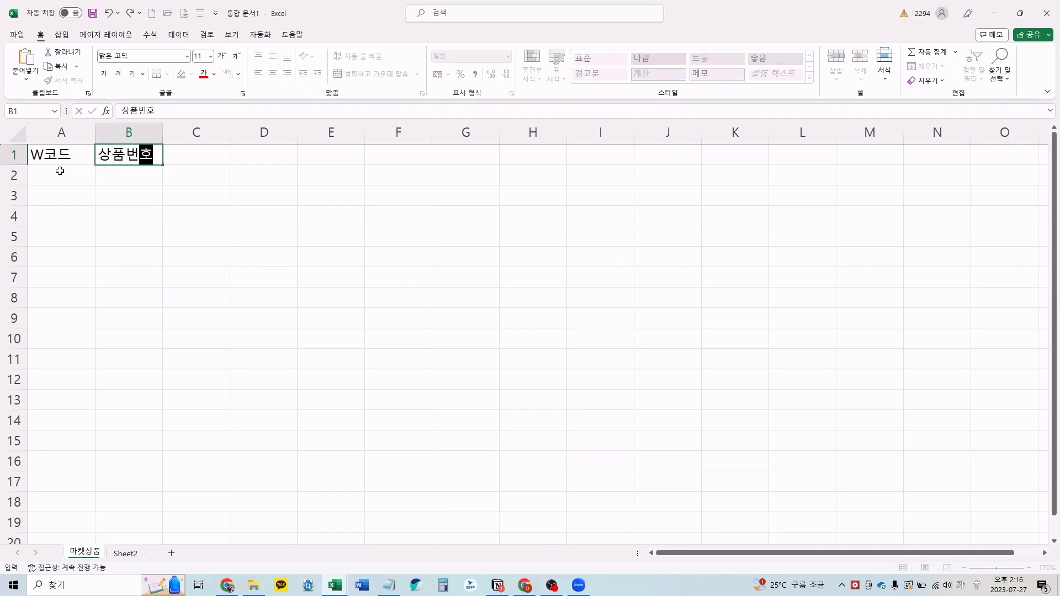
key(Return)
key(Up)
key(Left)
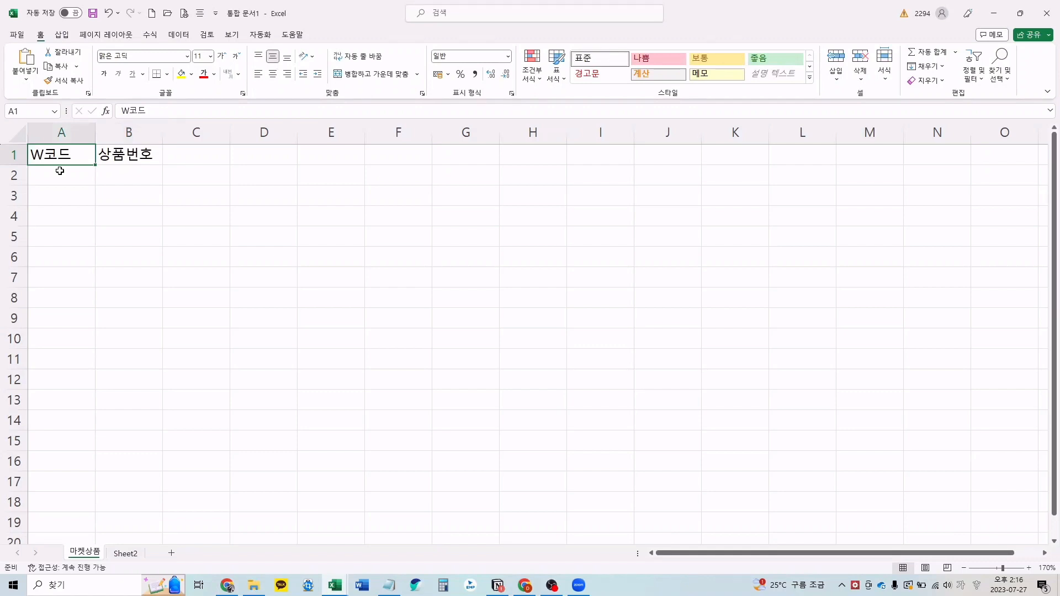
key(Right)
key(Right)
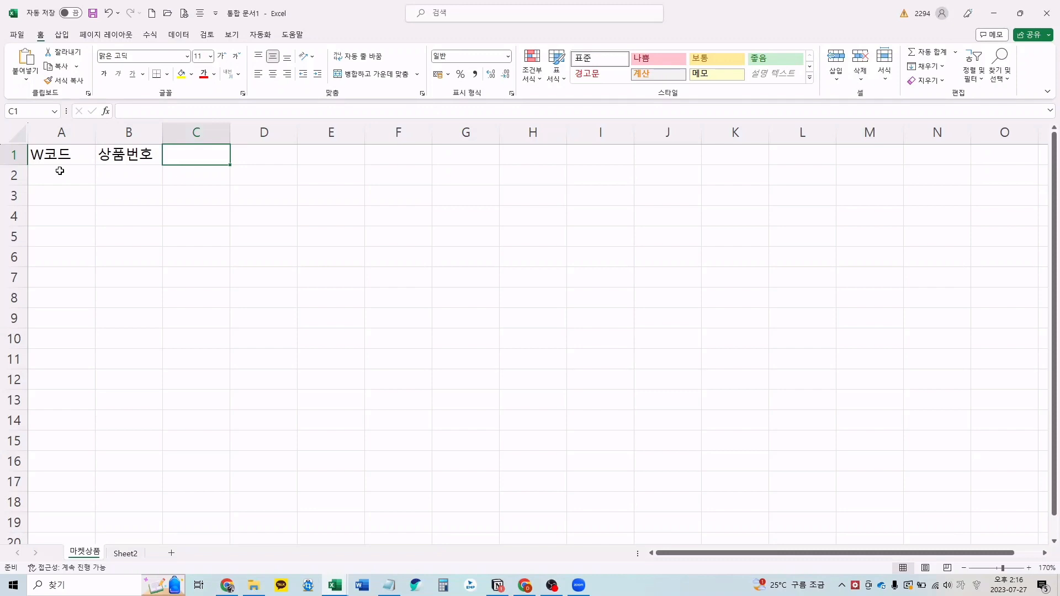
text(상품명)
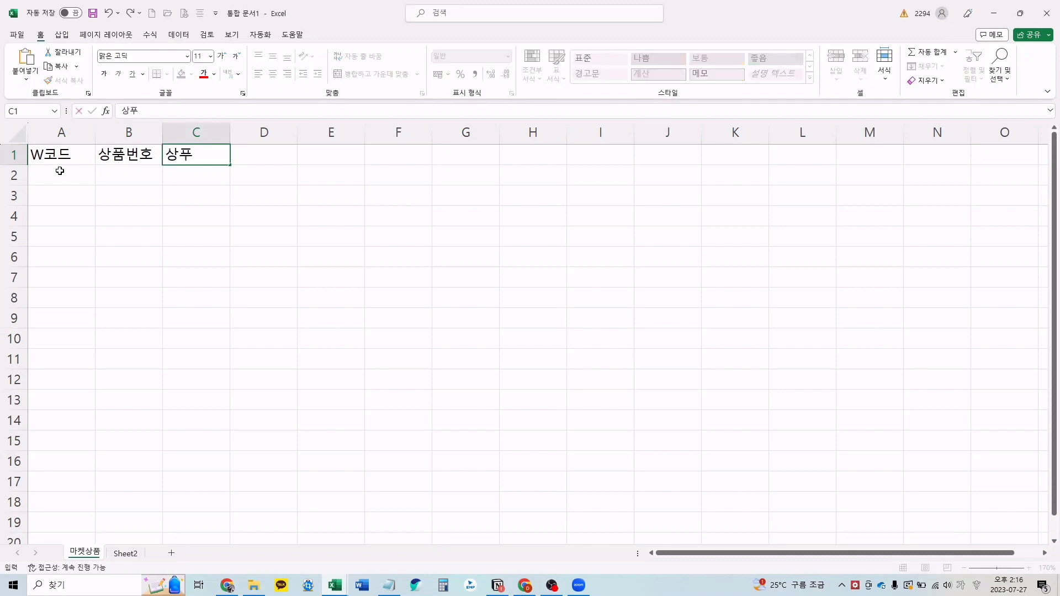
key(Return)
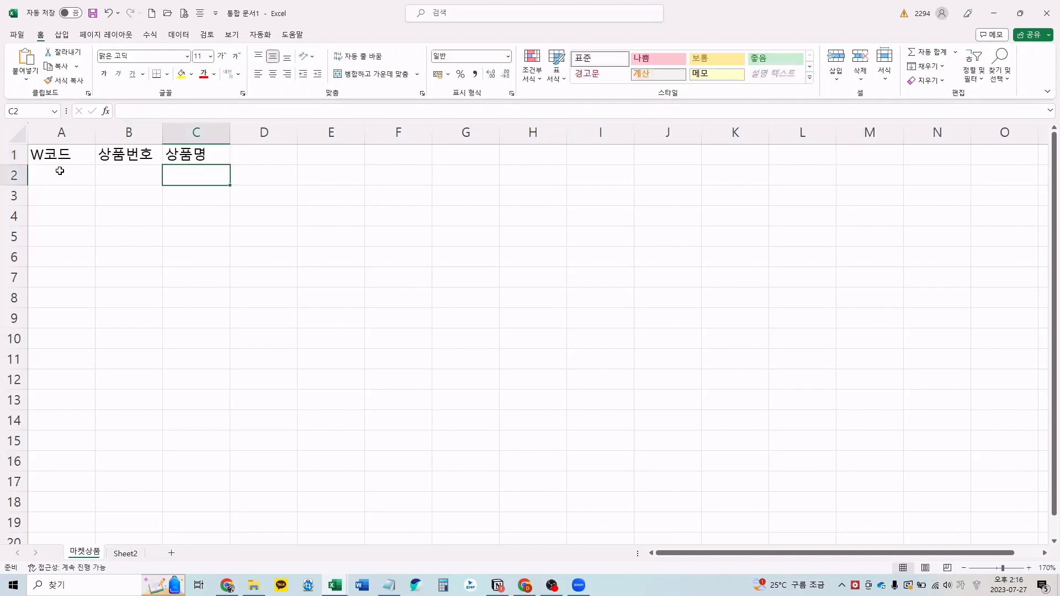
Step: Try adding a 가격 header in D1 and clear the cell again
key(Up)
key(Right)
text(가격)
key(Return)
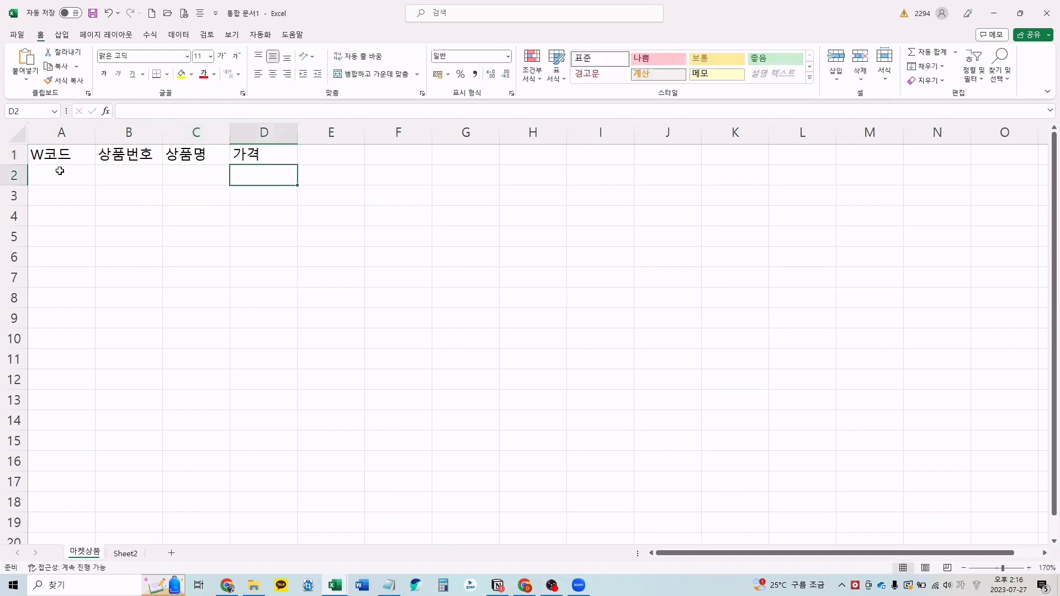
key(Up)
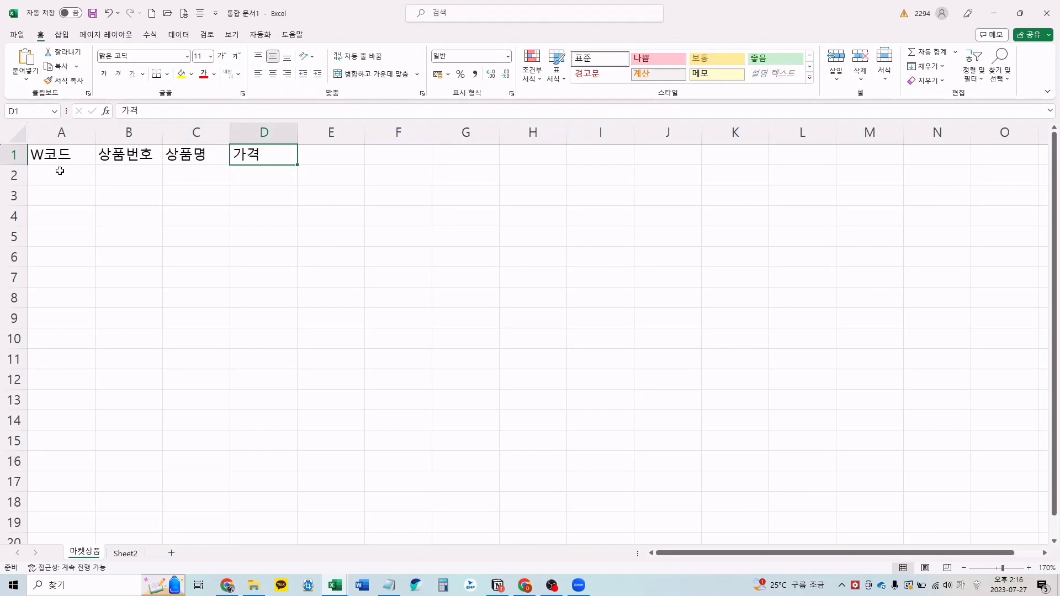
key(Delete)
click(335, 585)
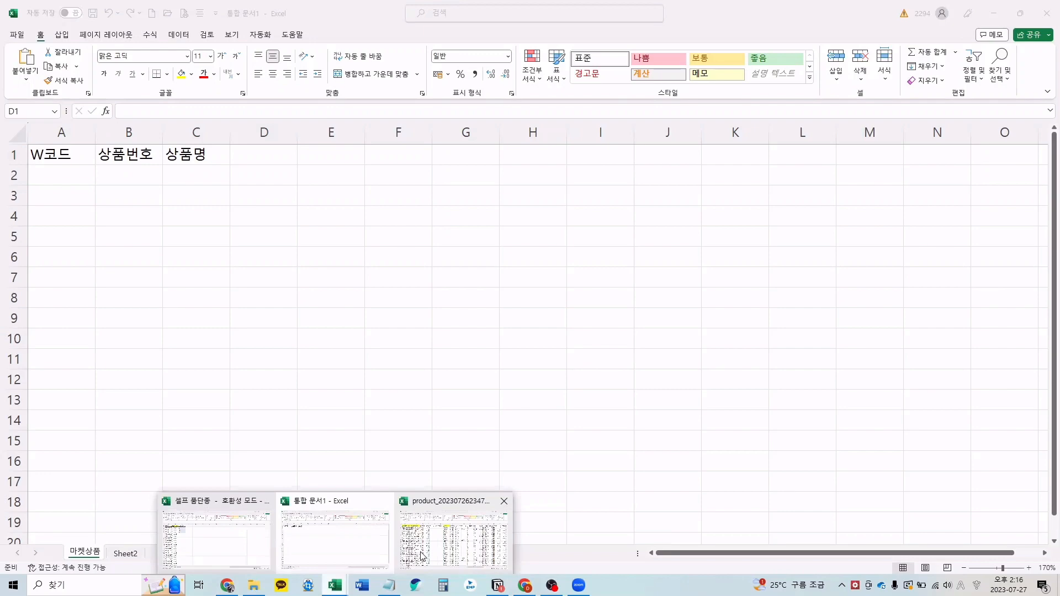
click(422, 556)
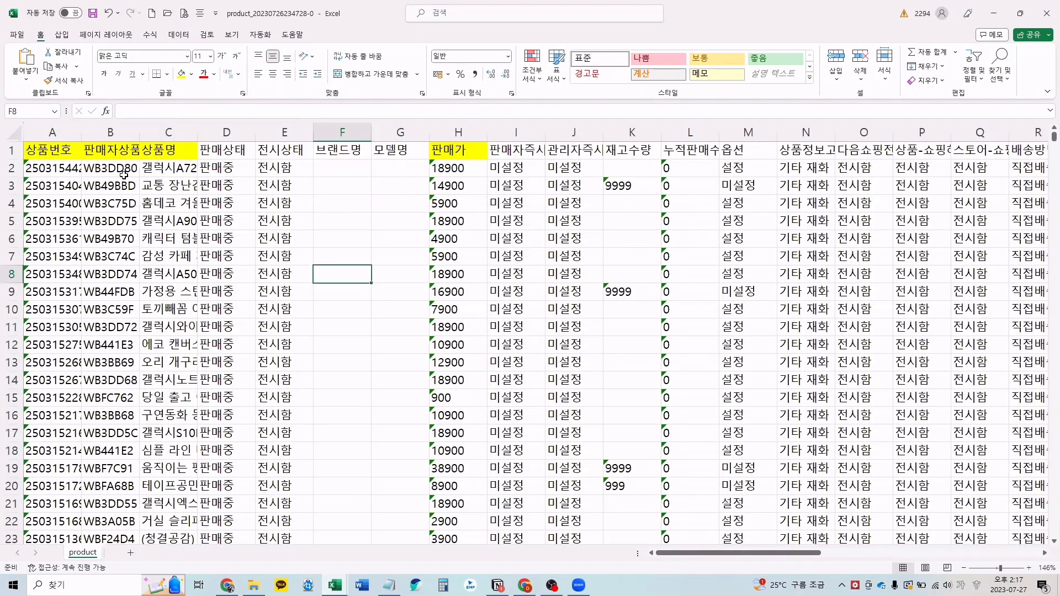
key(alt+Tab)
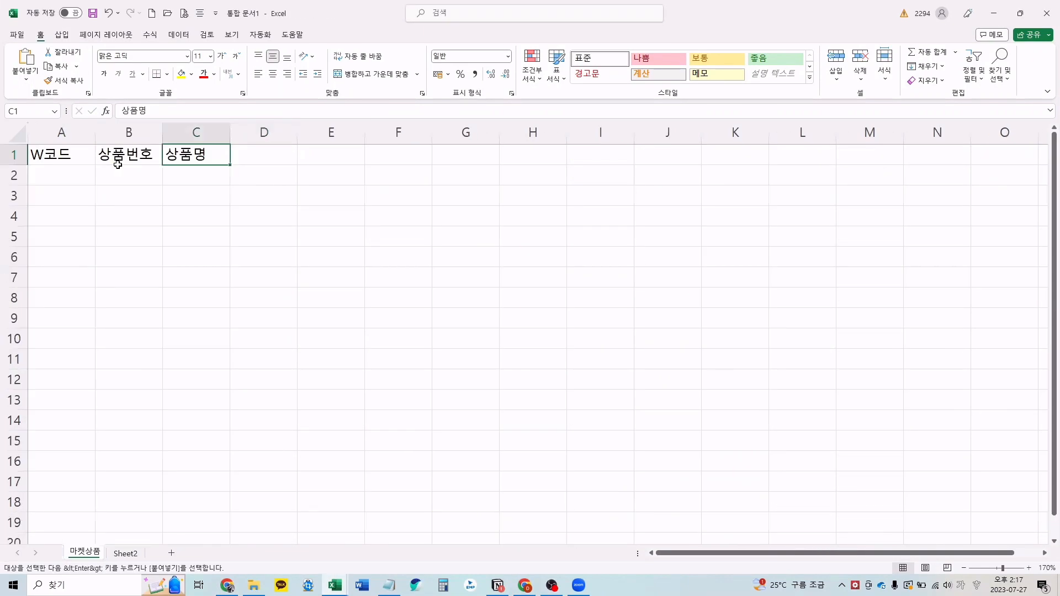
key(Left)
key(Left)
key(Down)
key(ctrl+v)
Step: Copy the complete 상품번호 column data from the exported list and paste it from B2 in the 마켓상품 sheet
key(alt+Tab)
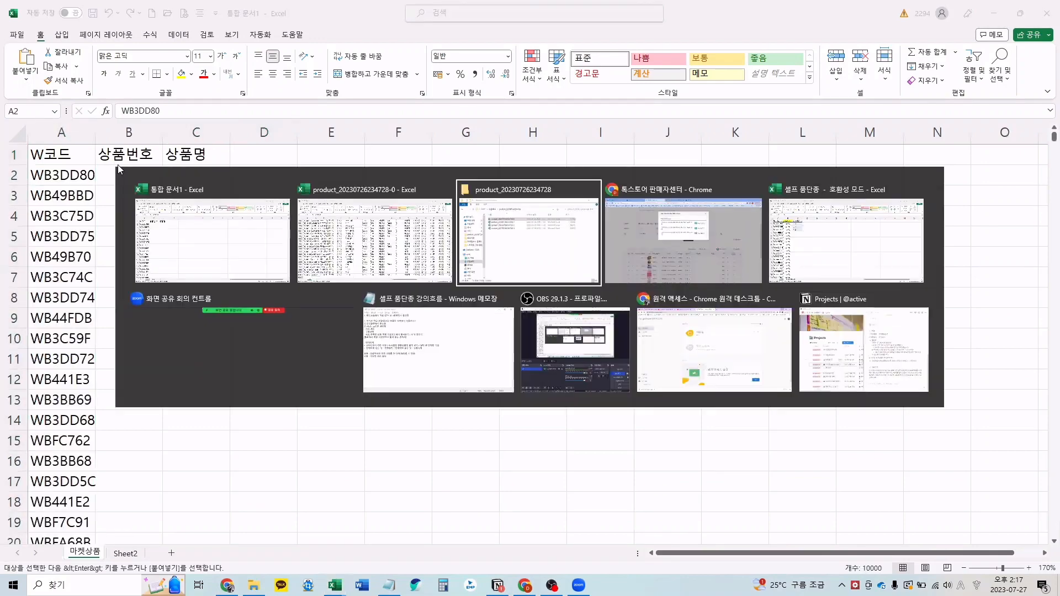
key(ctrl+shift+Down)
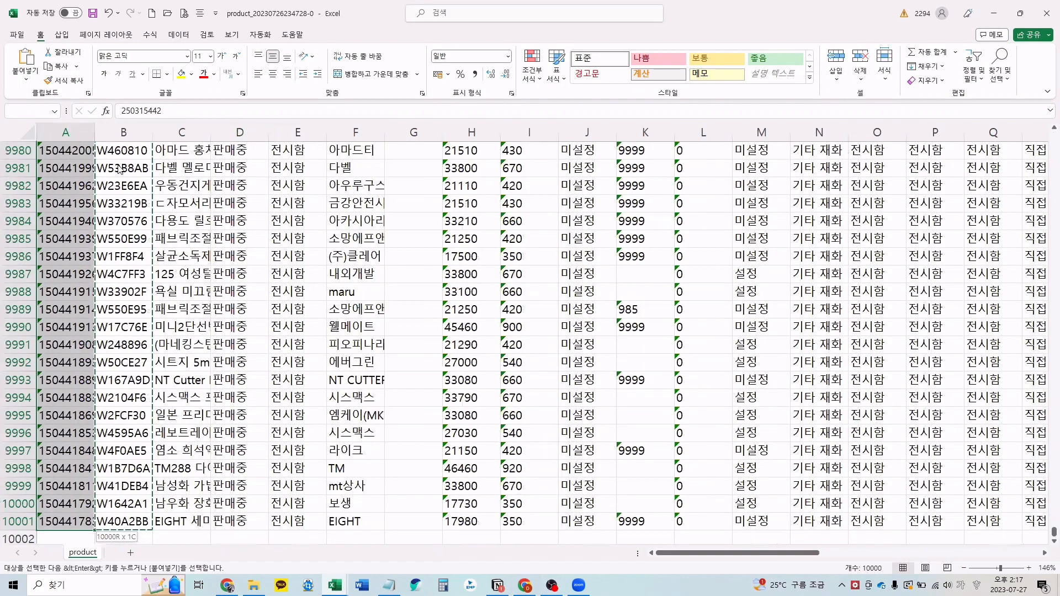
key(ctrl+c)
key(alt+Tab)
key(Right)
key(ctrl+v)
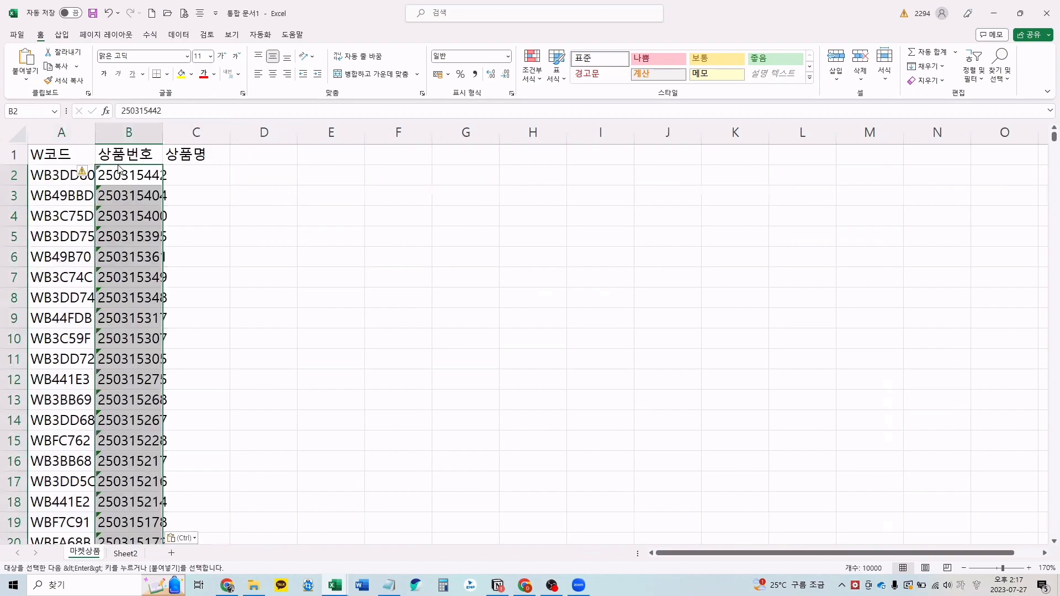
Step: Copy all 상품명 entries from the exported list to C2 of the 마켓상품 sheet and widen column B to fit the product numbers
key(alt+Tab)
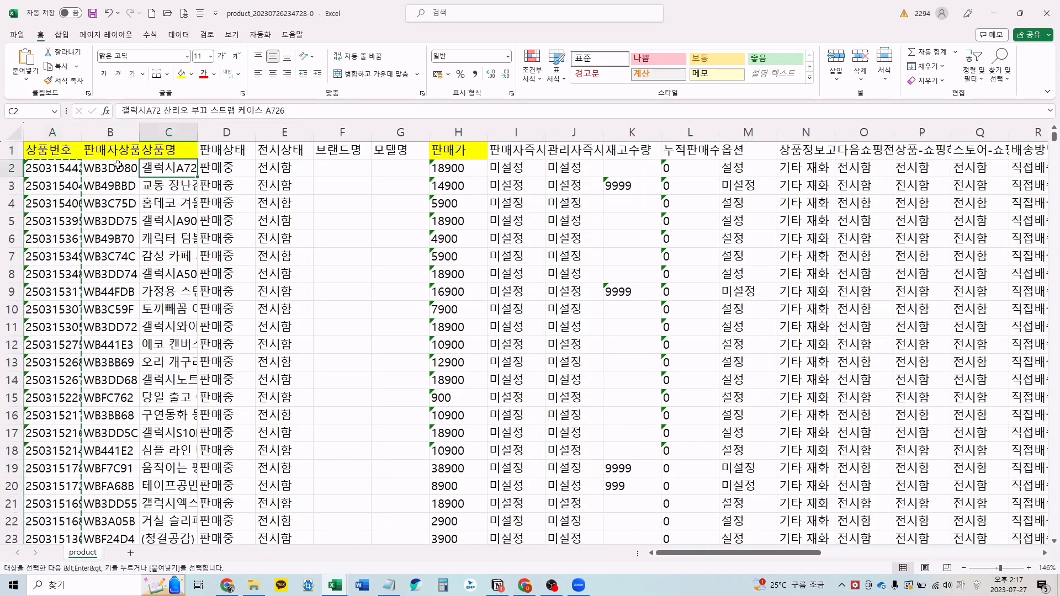
key(Right)
key(Right)
key(ctrl+shift+Down)
key(ctrl+c)
key(alt+Tab)
key(Right)
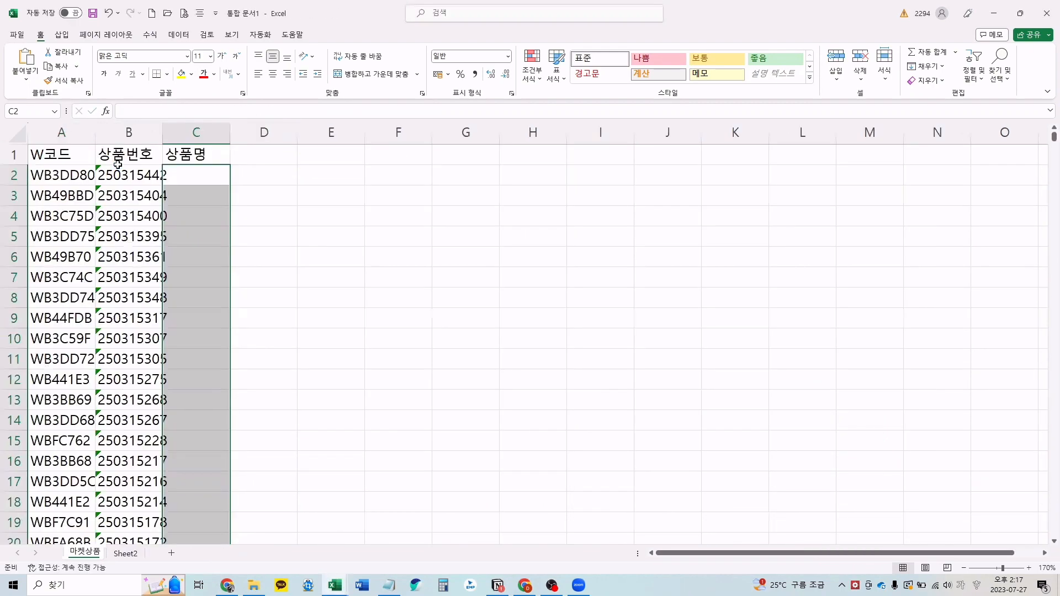
key(ctrl+v)
drag(162, 135, 179, 139)
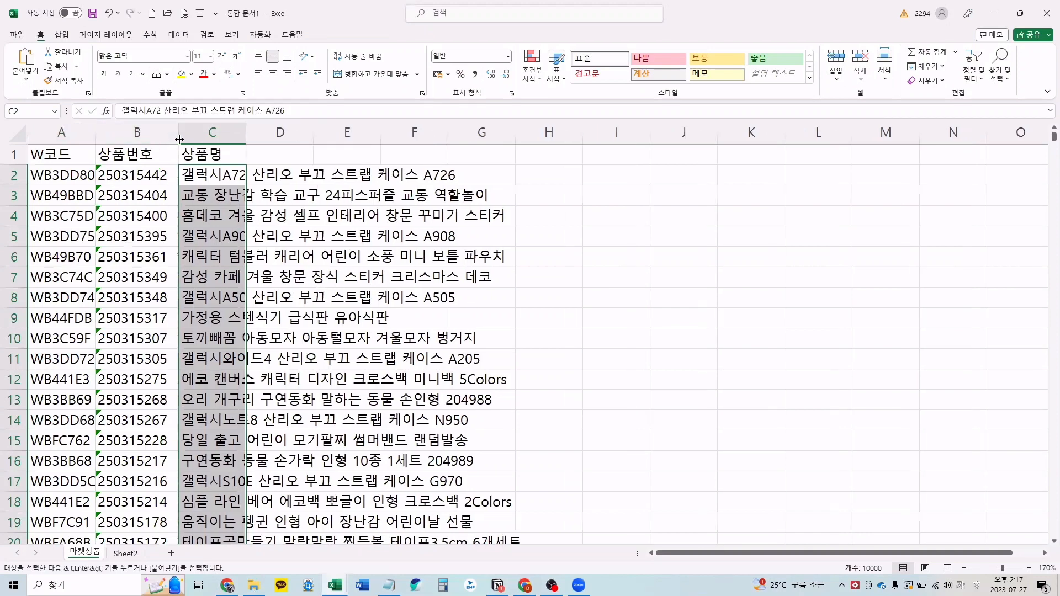
click(255, 209)
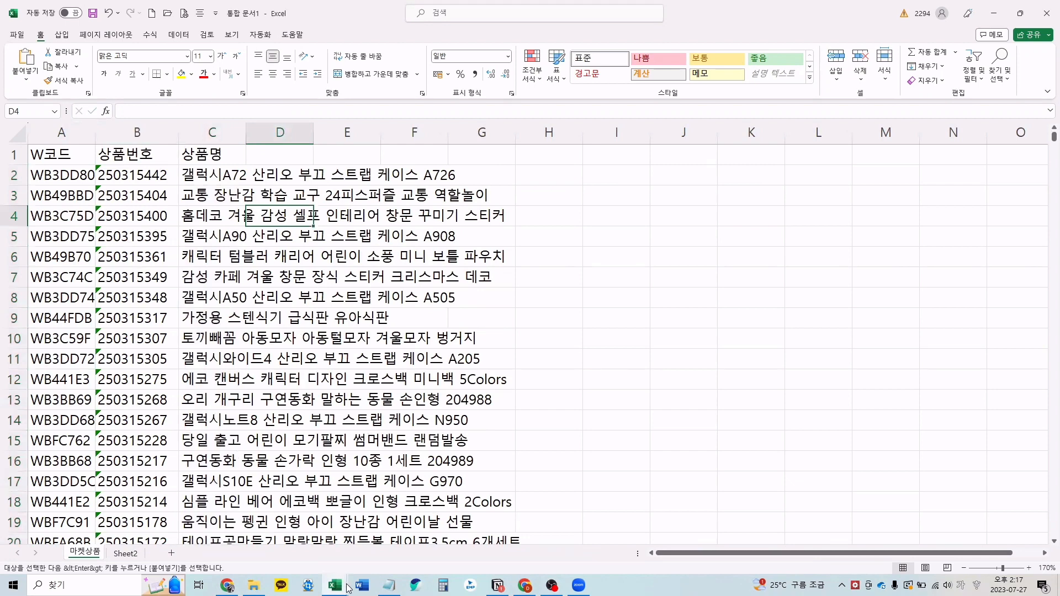
click(254, 586)
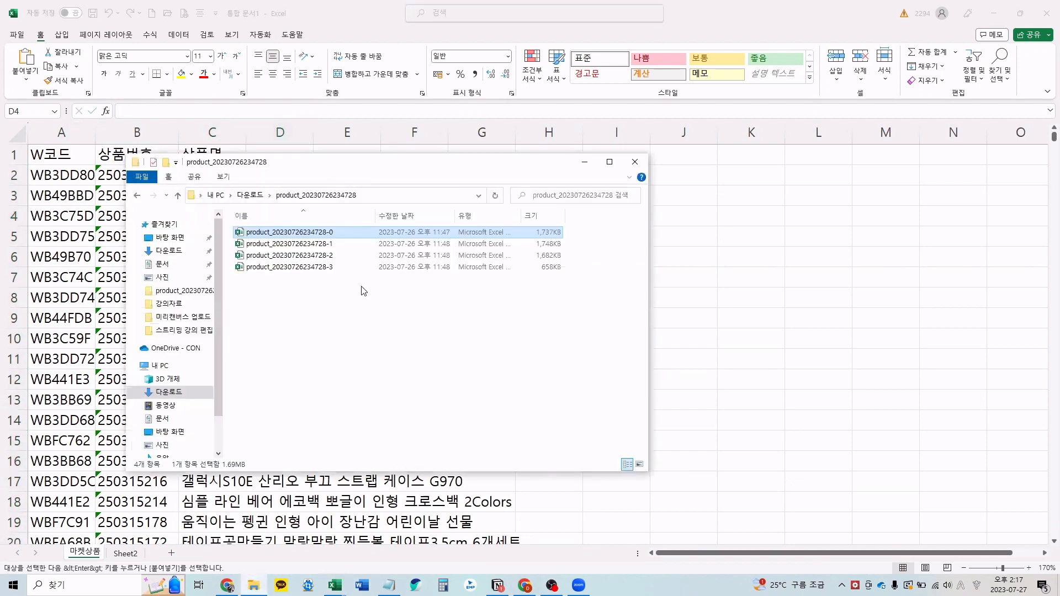
click(335, 586)
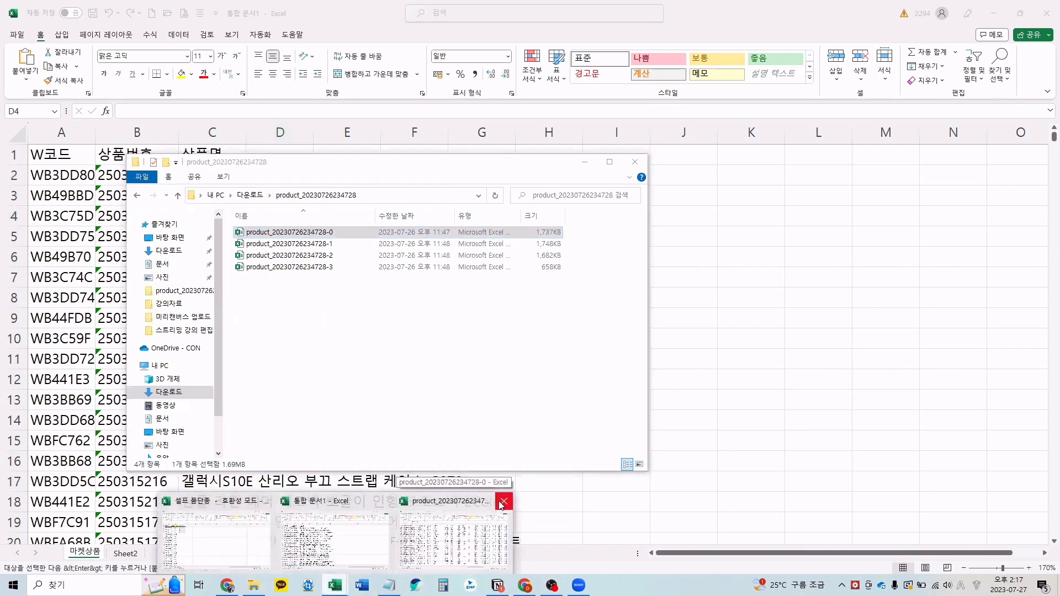
click(502, 503)
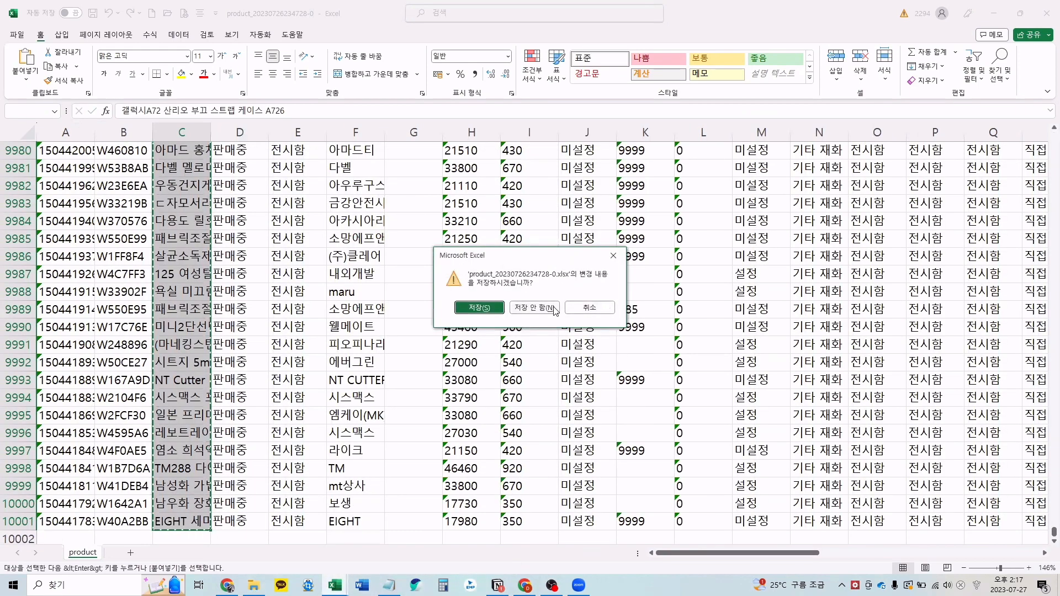
click(554, 309)
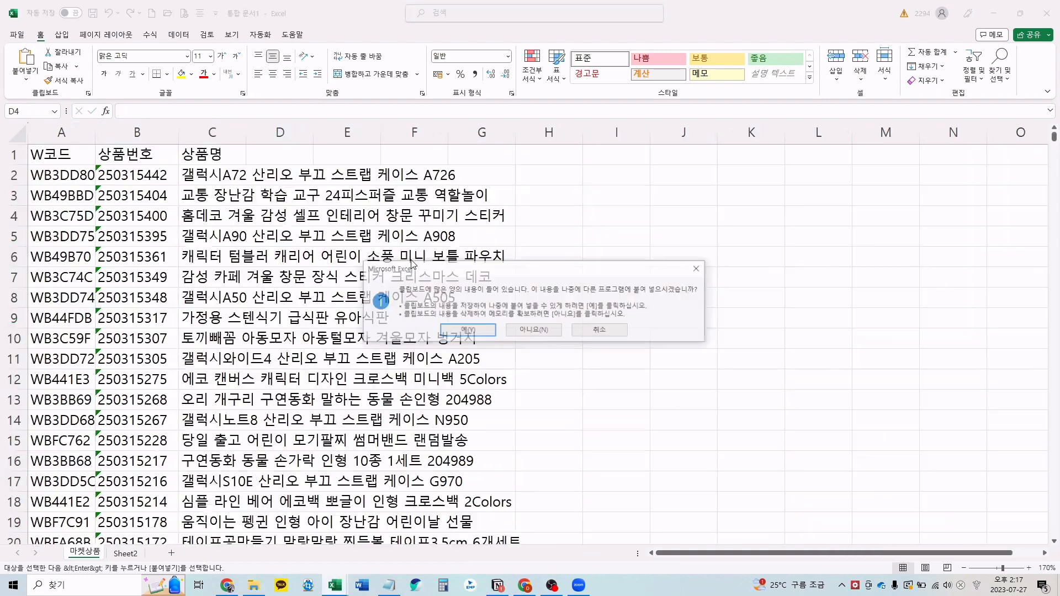
click(533, 331)
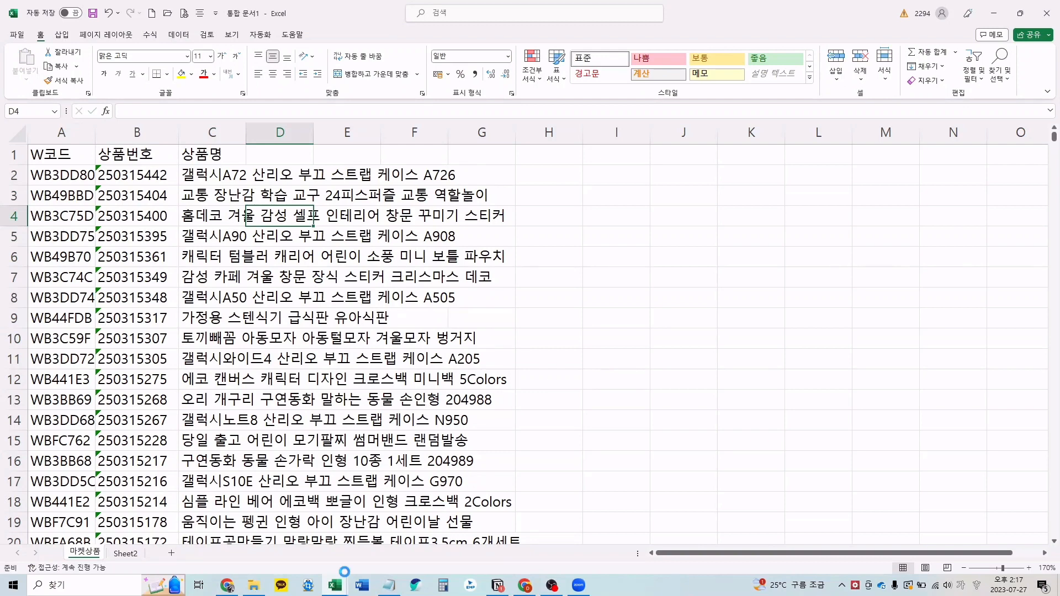
click(254, 587)
mouse_move(255, 587)
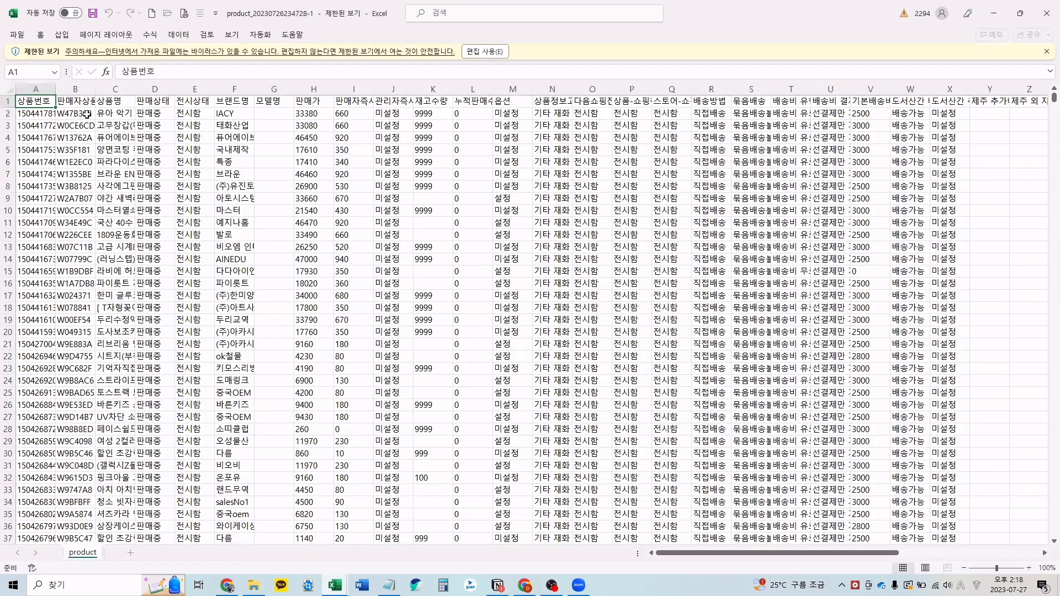
click(87, 115)
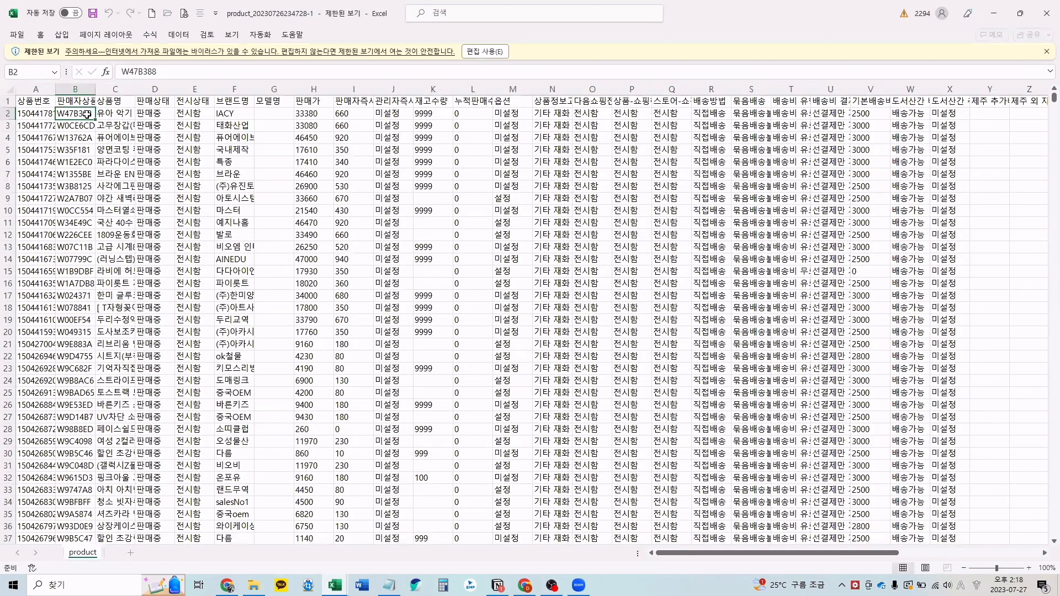
key(ctrl+shift+Down)
key(ctrl+c)
key(alt+Tab)
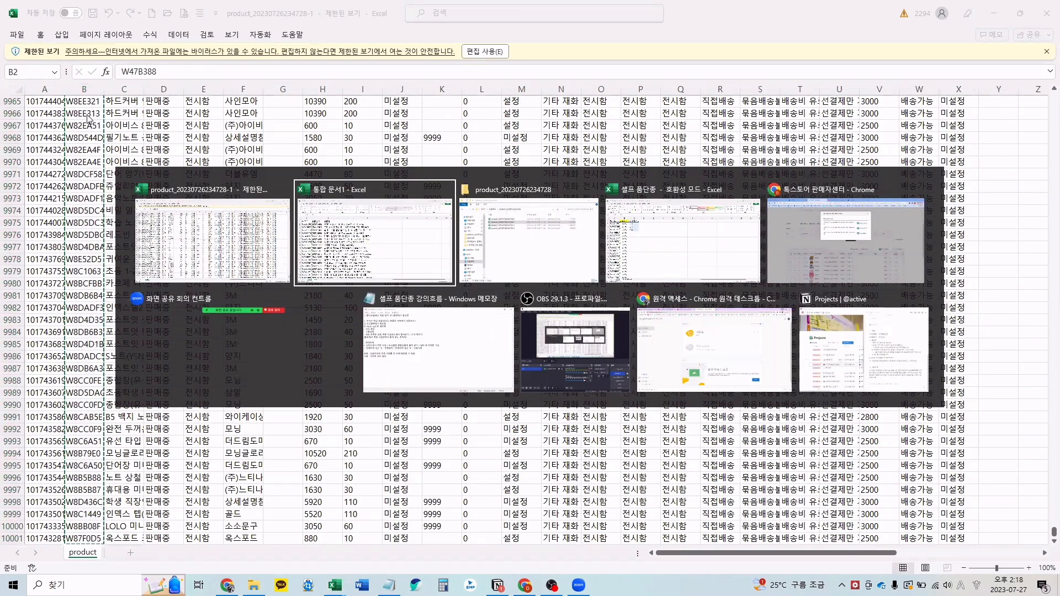
key(ctrl+Down)
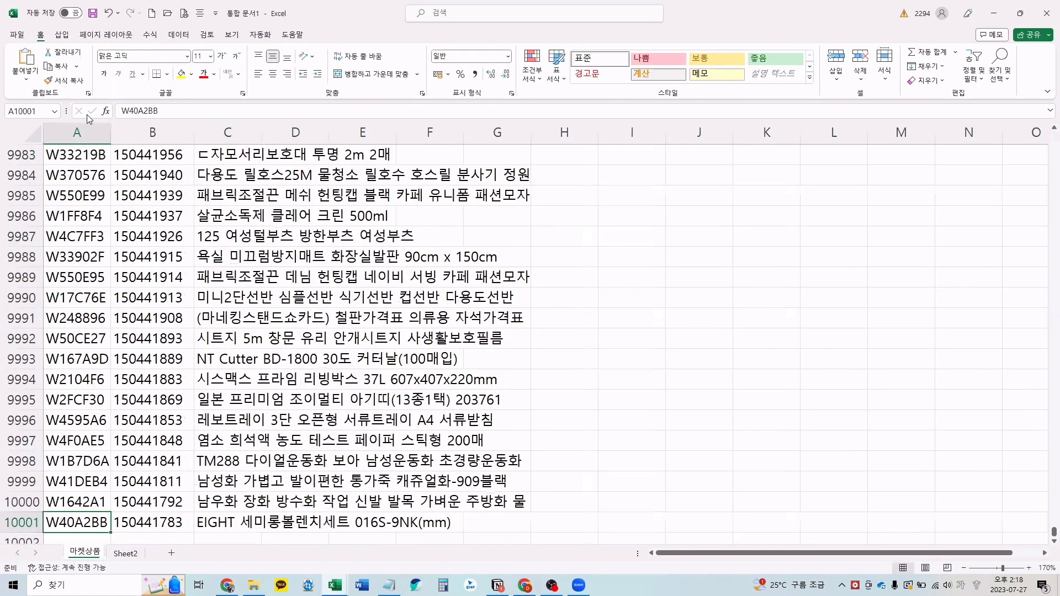
key(Down)
key(alt+Tab)
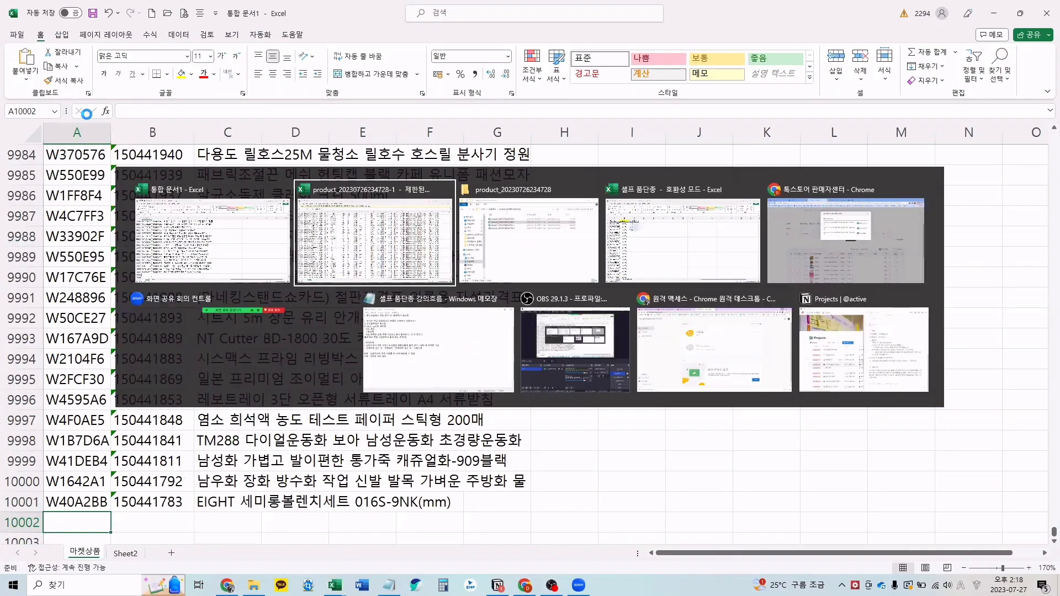
key(alt+Tab)
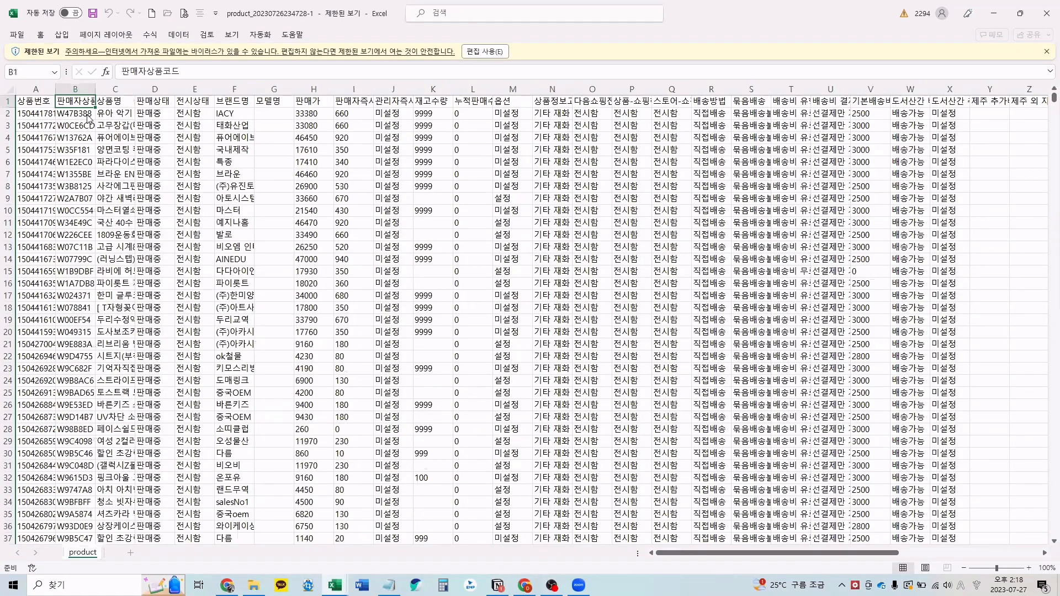
key(alt+Tab)
key(ctrl+v)
Step: Copy all 상품번호 entries from the second exported list and paste them from B10002 in the 마켓상품 sheet
key(alt+Tab)
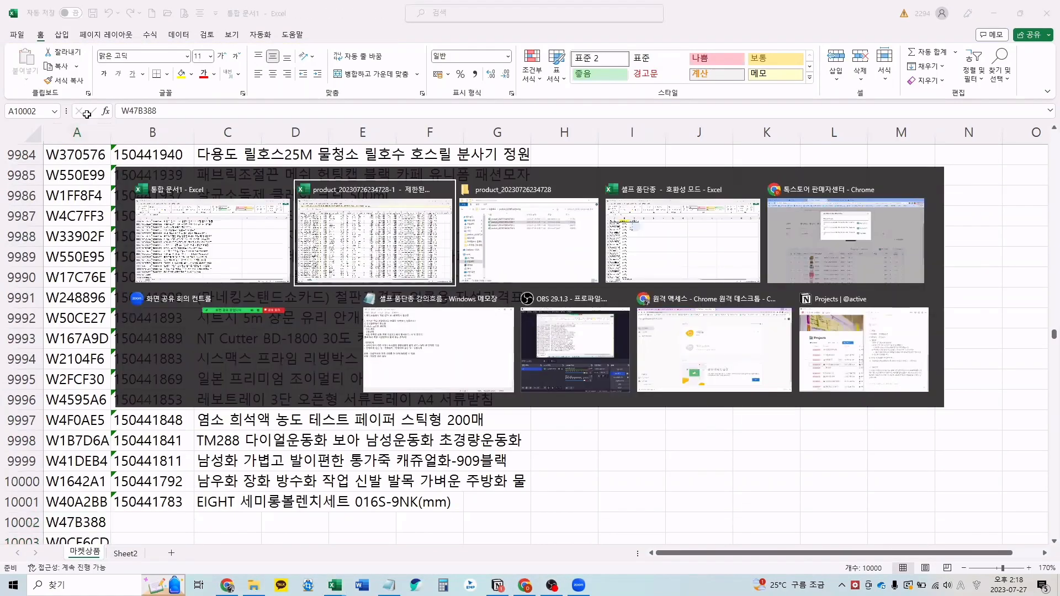
key(Down)
key(ctrl+shift+Down)
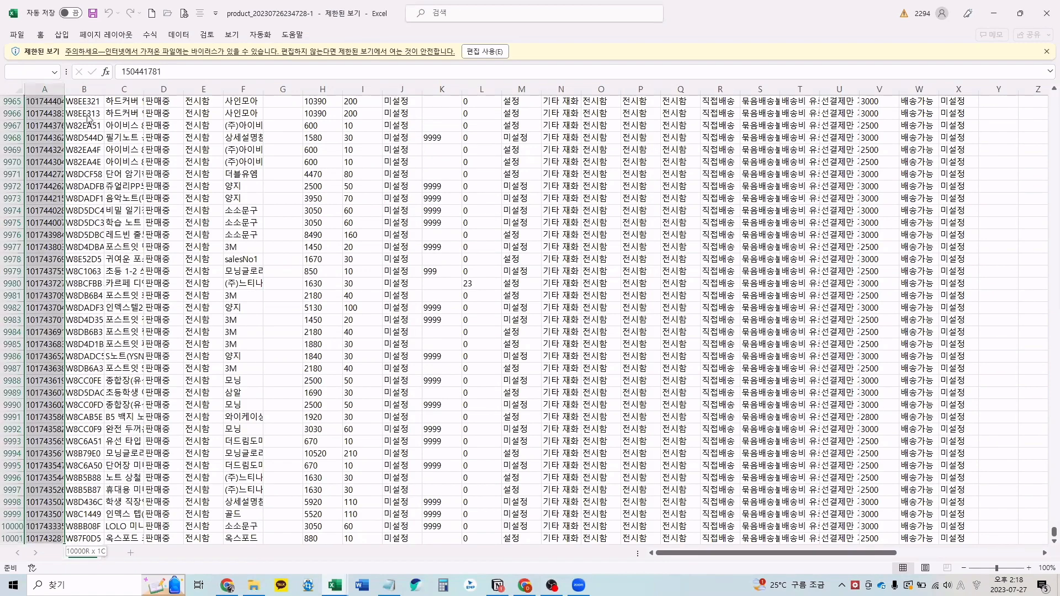
key(alt+Tab)
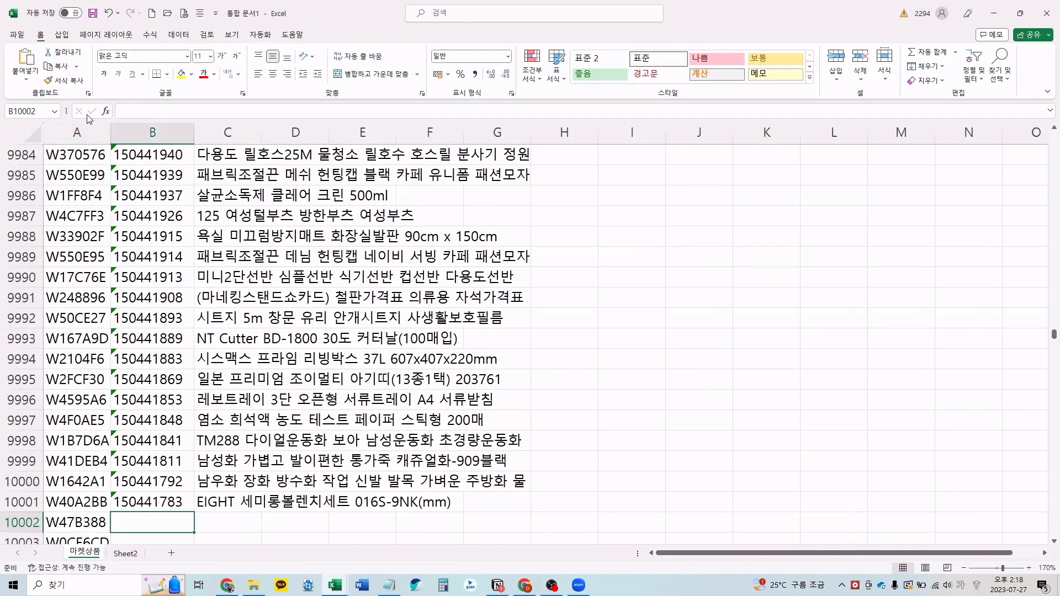
key(ctrl+v)
Step: Copy all 상품명 entries from the second exported list to C10002 of the 마켓상품 sheet and check the end of the combined data
key(alt+Tab)
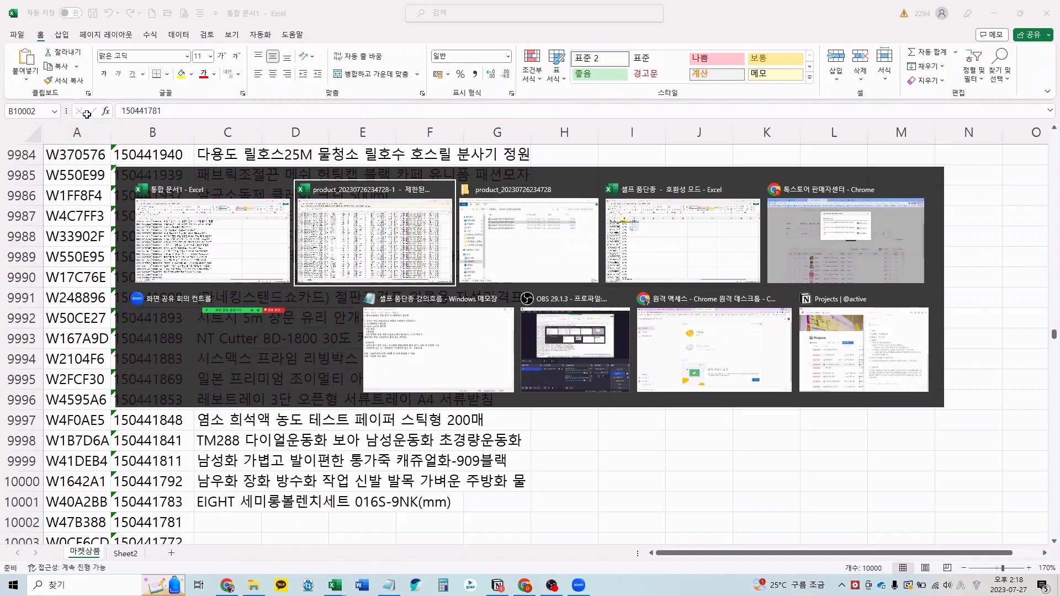
key(Right)
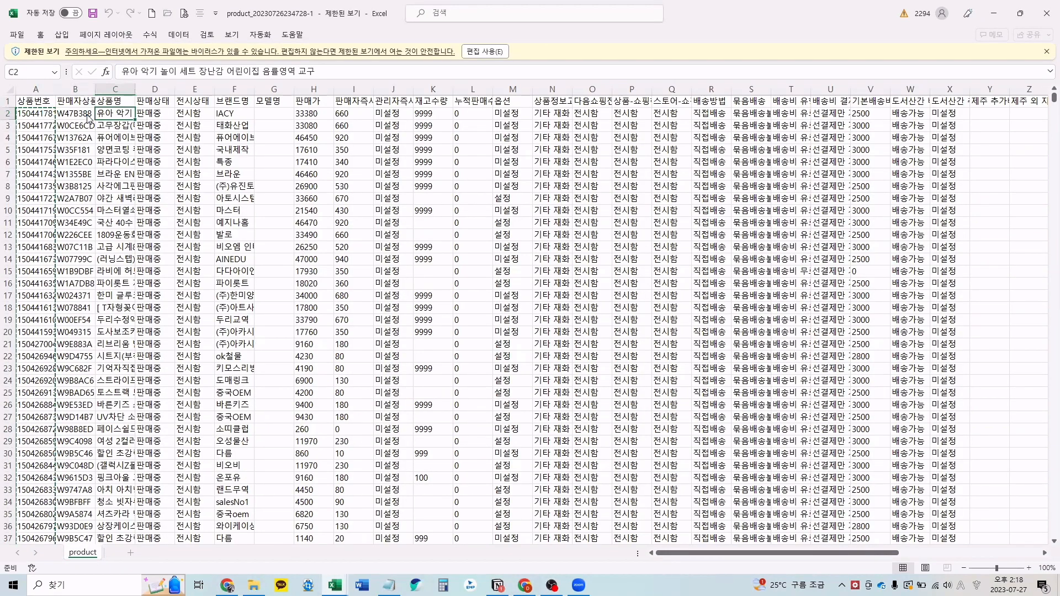
key(ctrl+shift+Down)
key(ctrl+c)
key(alt+Tab)
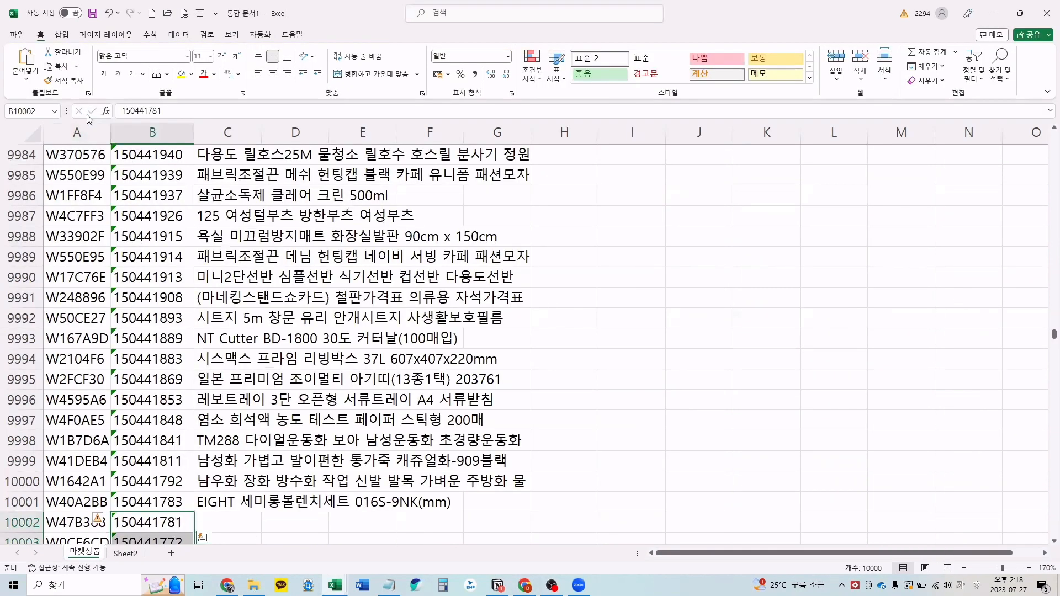
key(ctrl+v)
key(ctrl+Down)
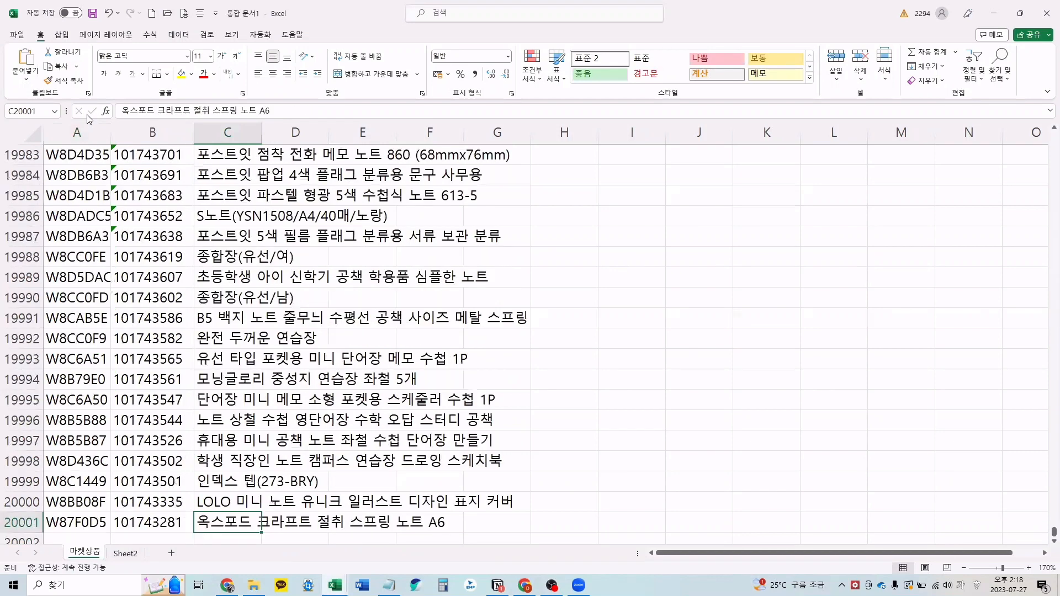
key(Left)
key(Left)
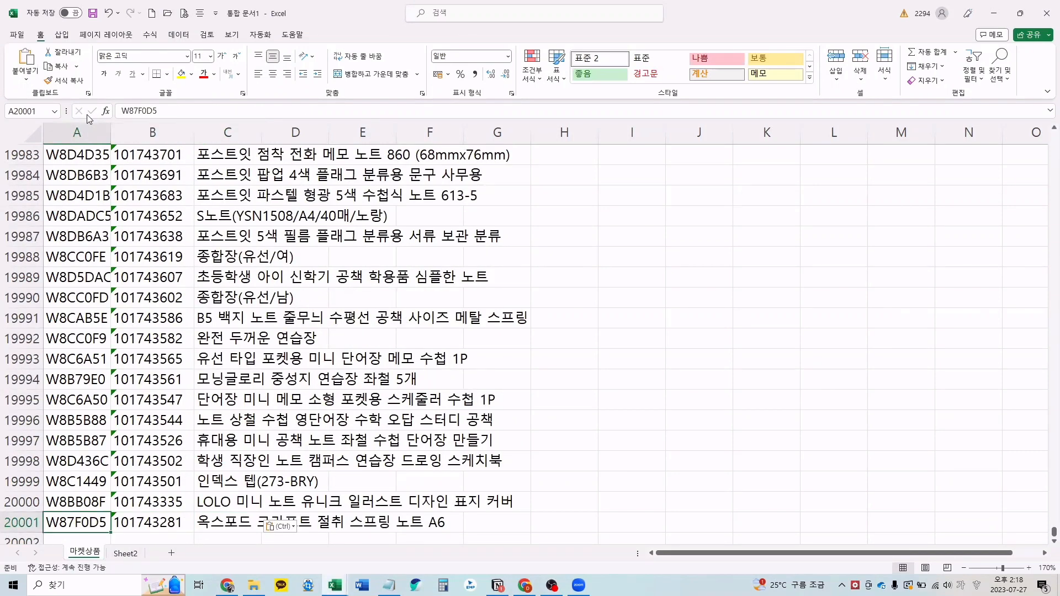
key(ctrl+Up)
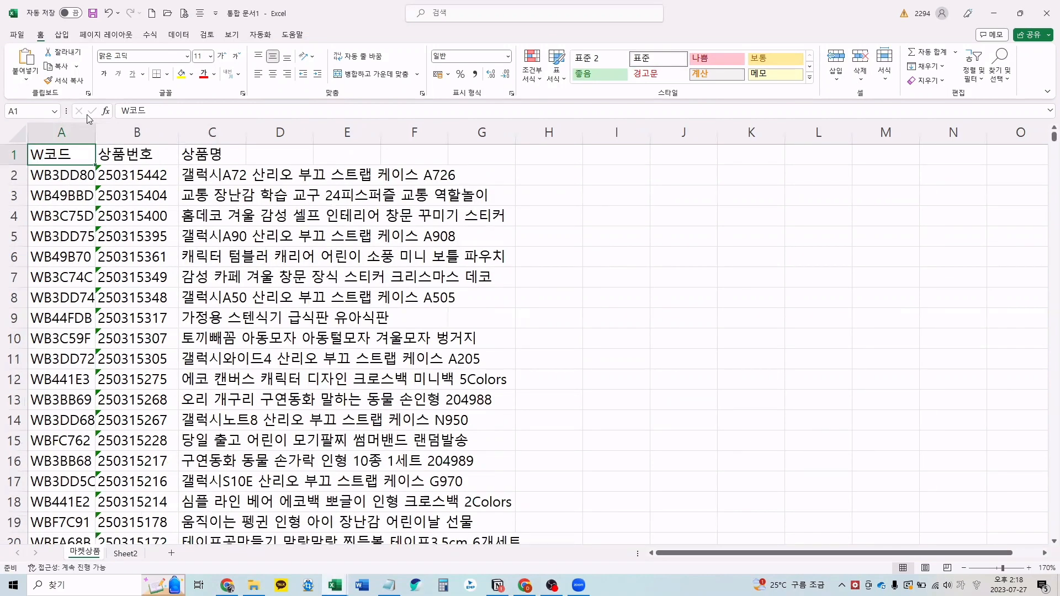
Step: Switch to Chrome, close the 톡스토어 엑셀 다운로드 history dialog, and return to the 통합 문서1 workbook in Excel
click(525, 589)
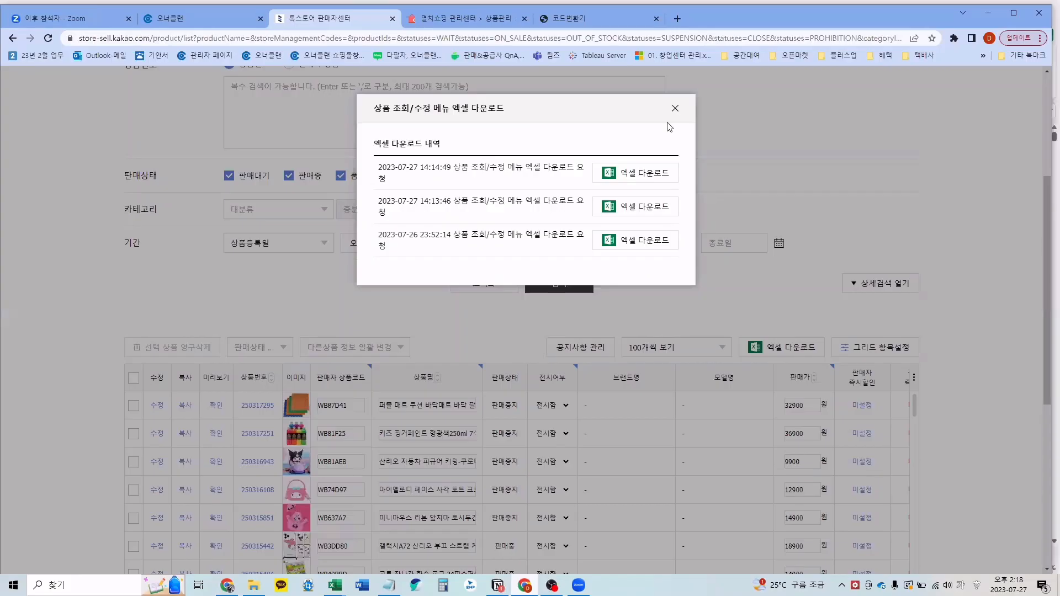
click(676, 108)
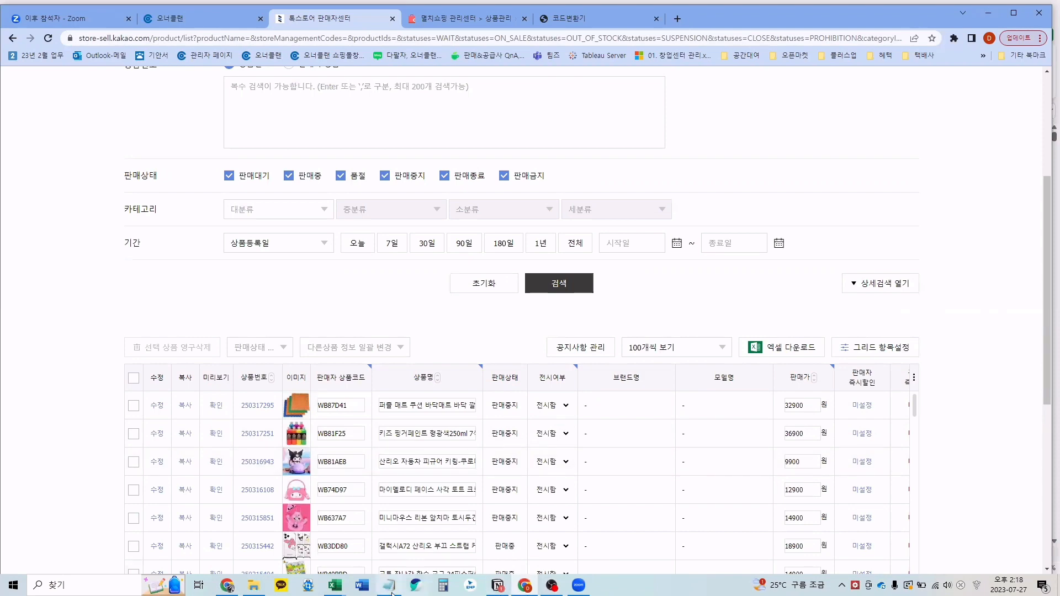
mouse_move(343, 593)
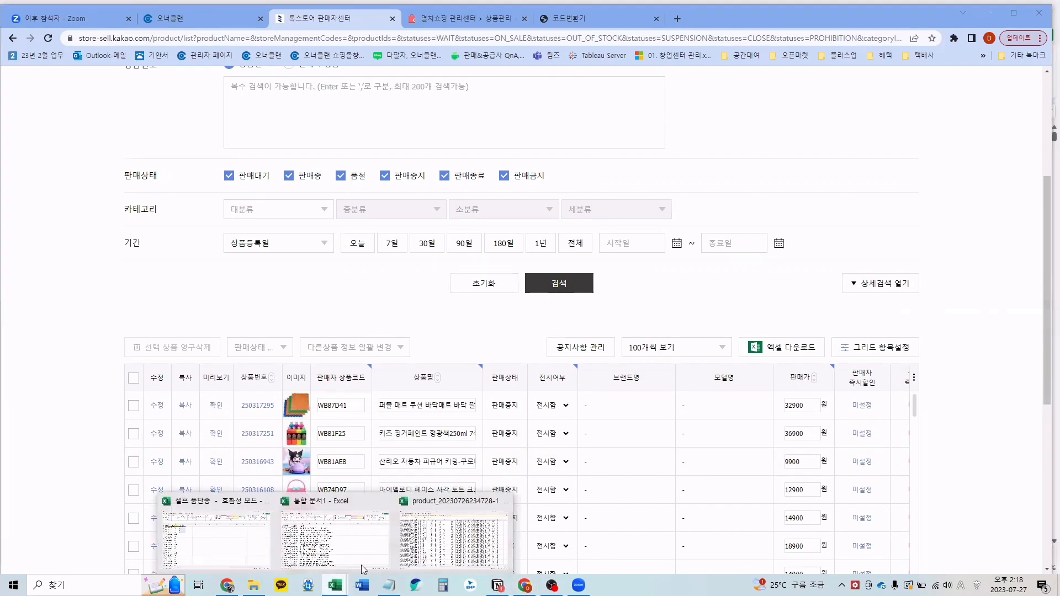
click(310, 540)
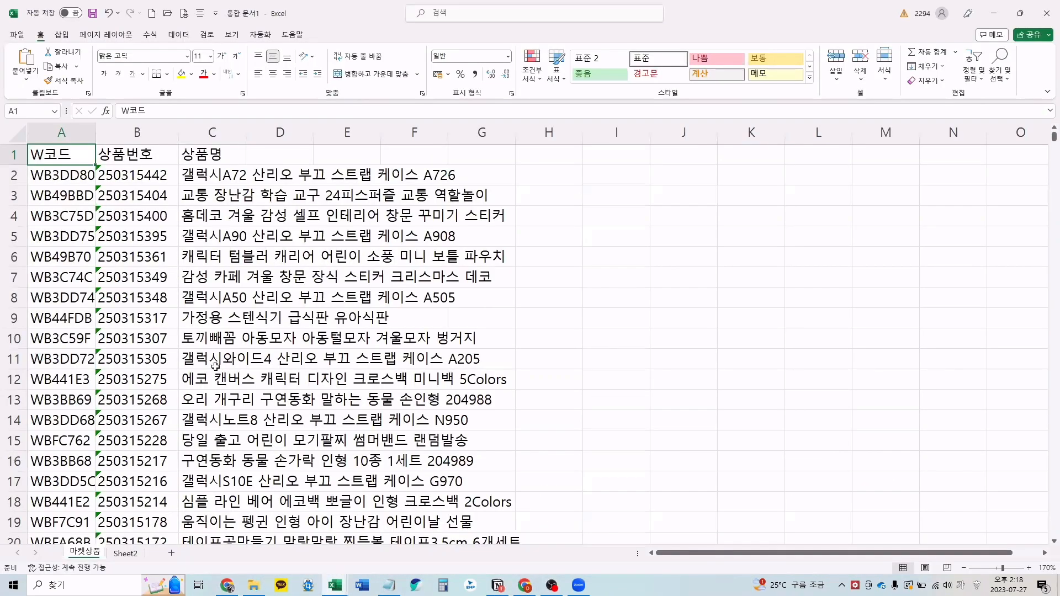
click(183, 251)
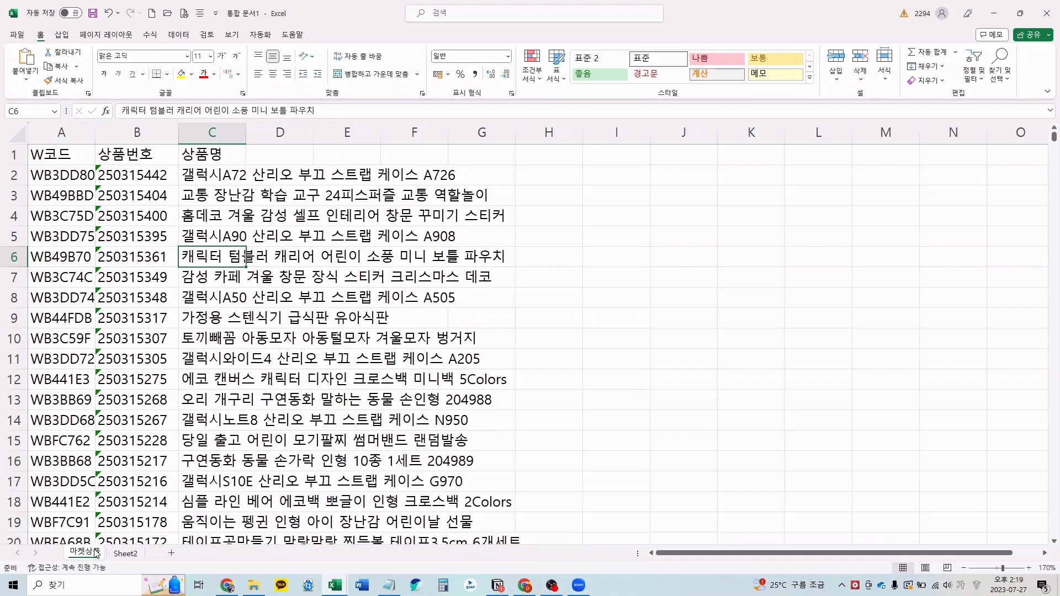
click(37, 449)
key(ctrl+v)
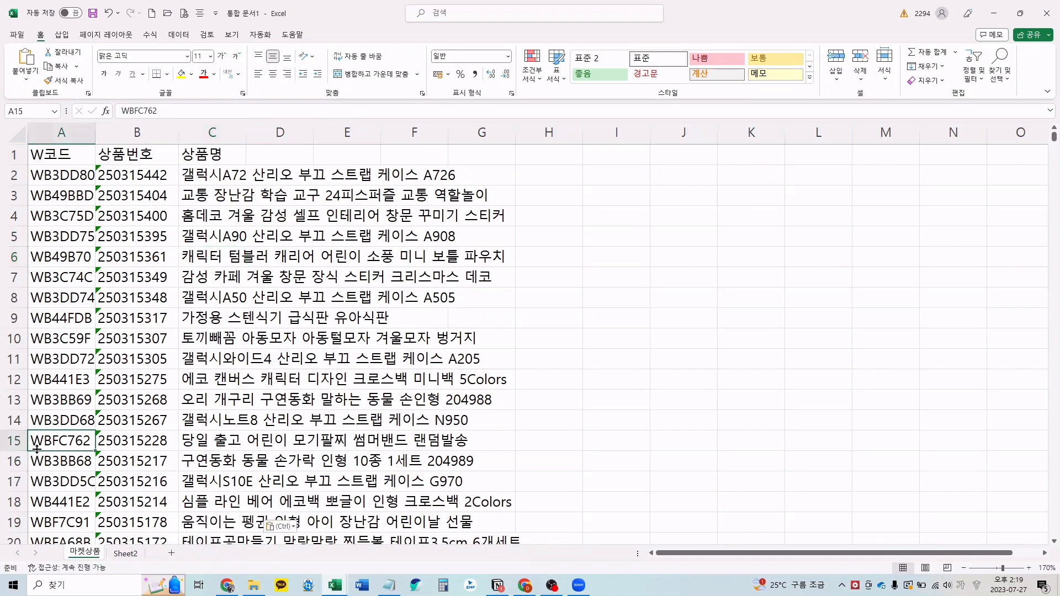
key(ctrl+Down)
key(ctrl+Up)
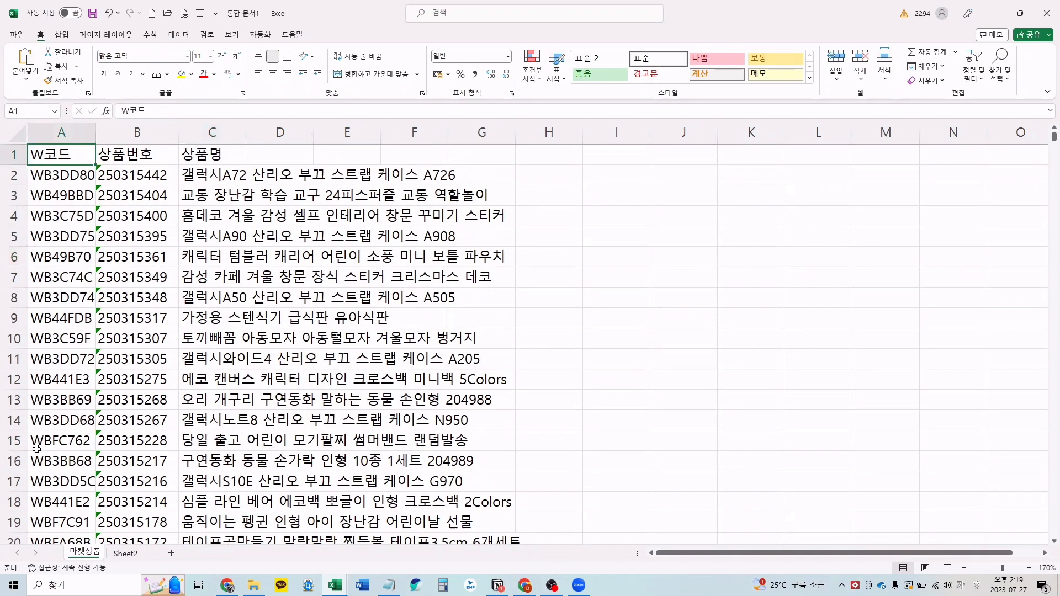
Step: Apply all borders to the header cells A1:C1 and widen column C to fit the product names
drag(75, 158, 198, 157)
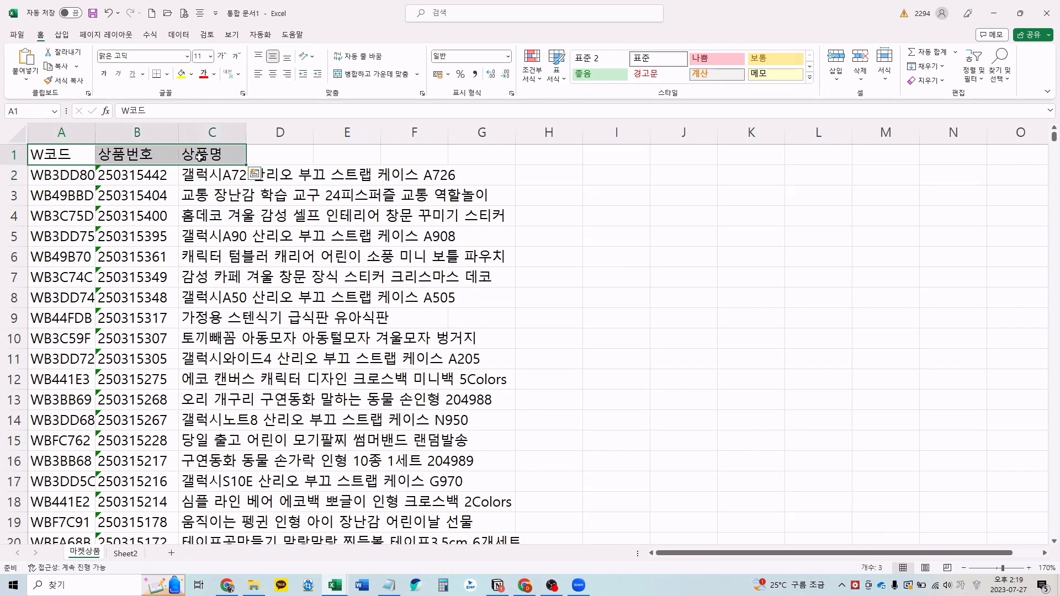
click(168, 75)
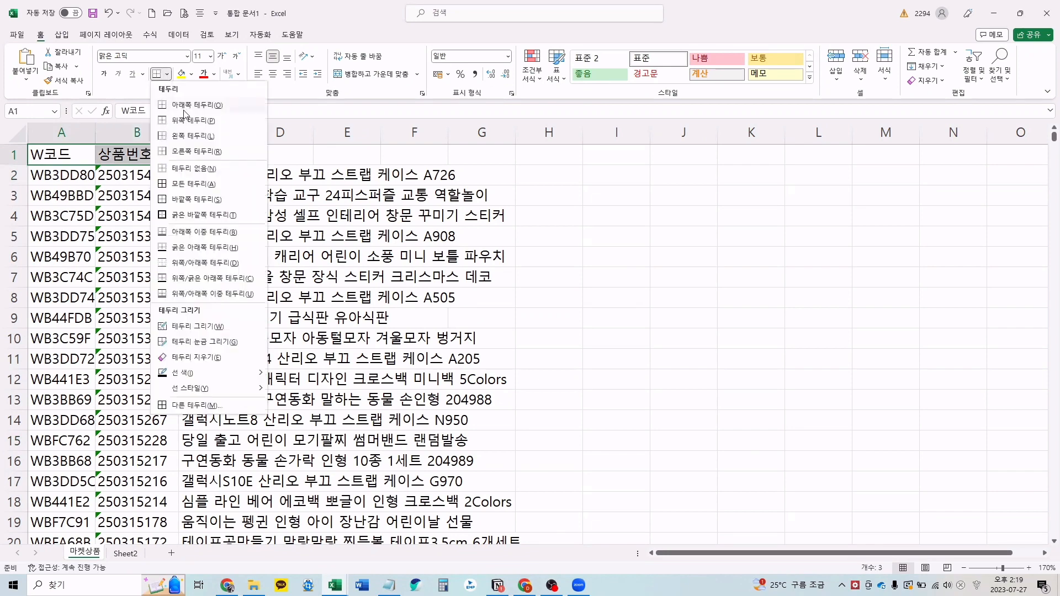
click(191, 183)
click(76, 197)
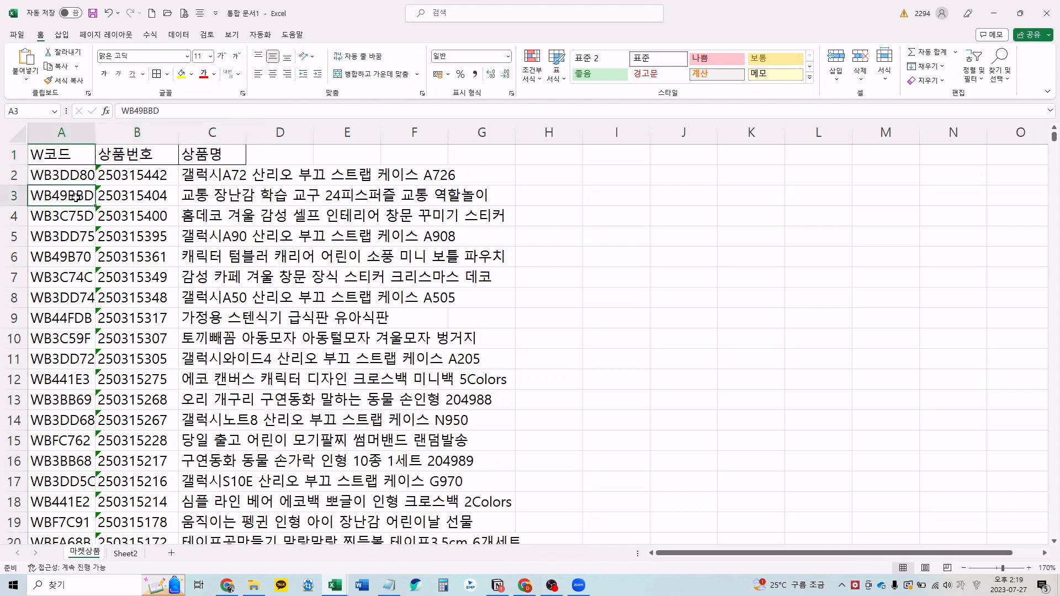
key(ctrl+Down)
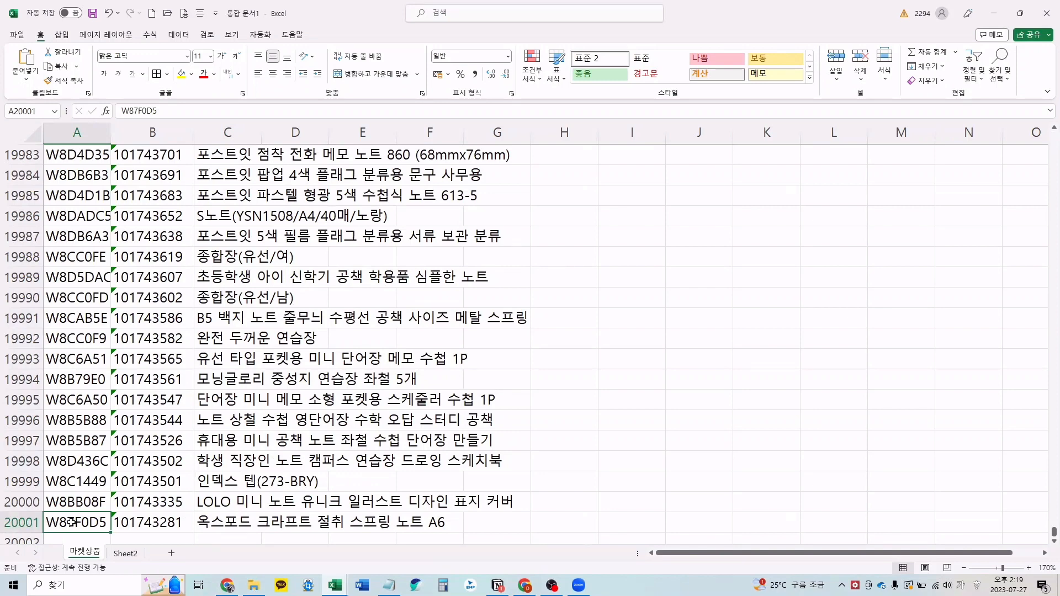
key(ctrl+Home)
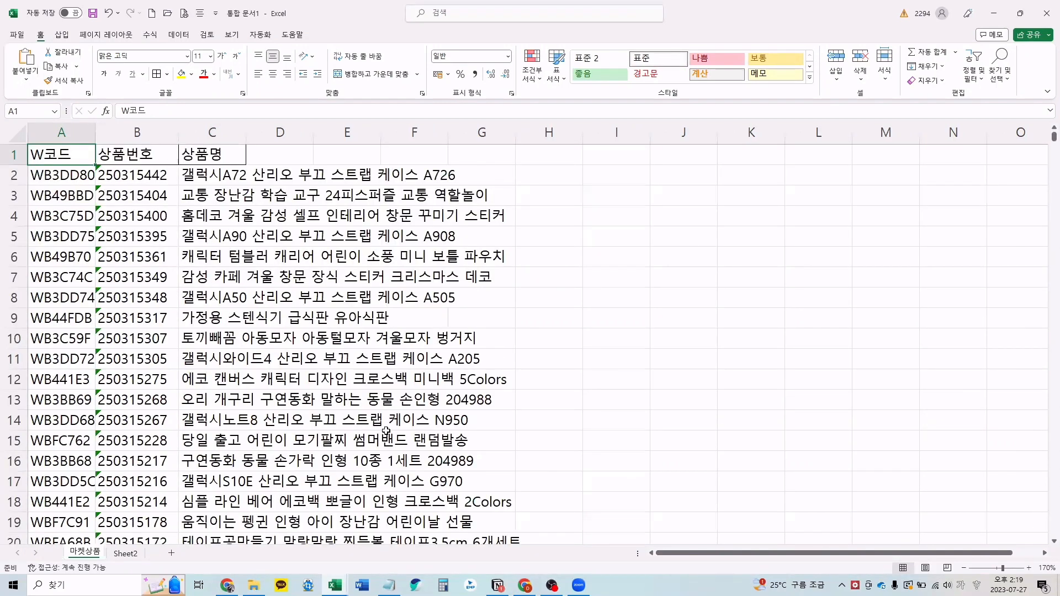
drag(247, 135, 512, 122)
click(370, 240)
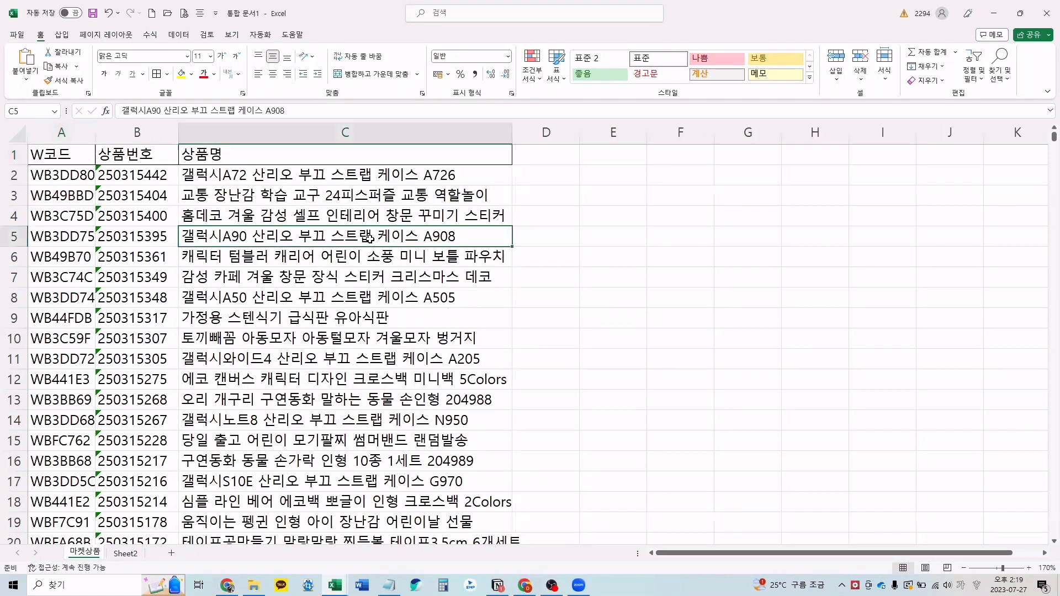
Step: Copy all W코드 entries in column A of the 마켓상품 sheet, from A2 to the last filled row
click(67, 174)
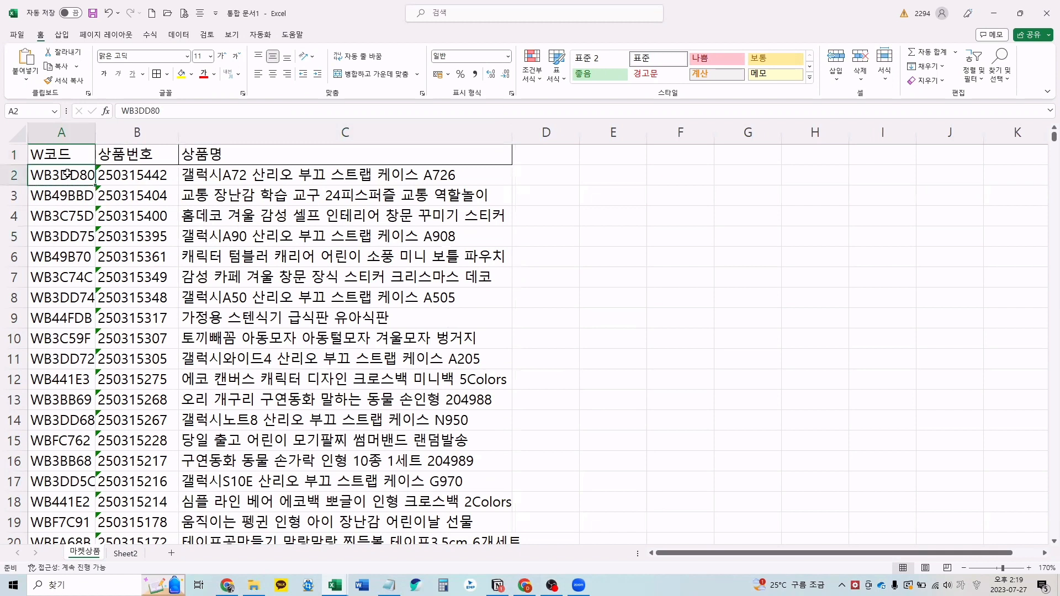
key(Down)
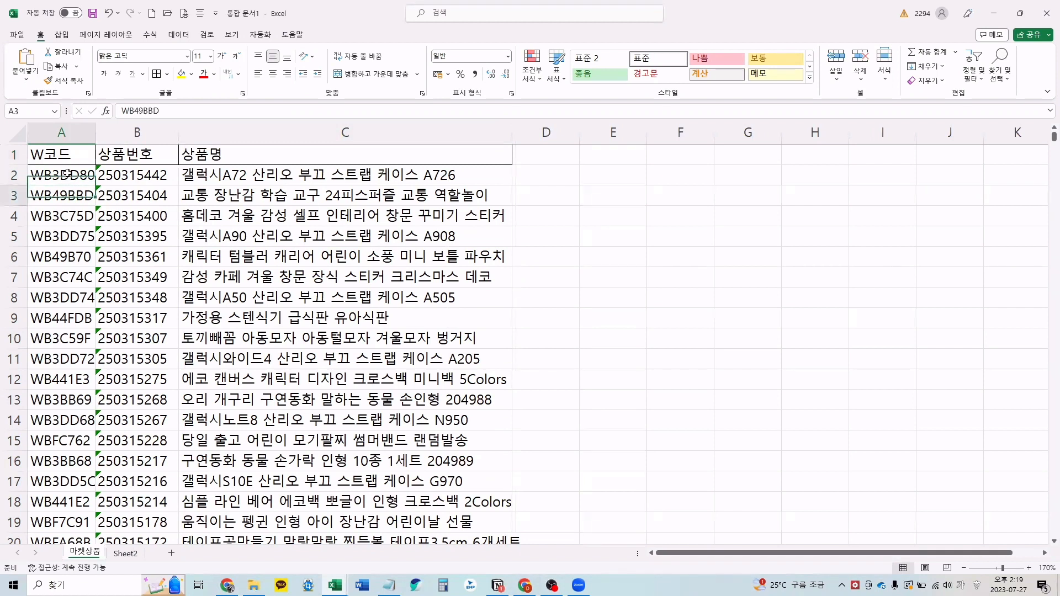
key(Up)
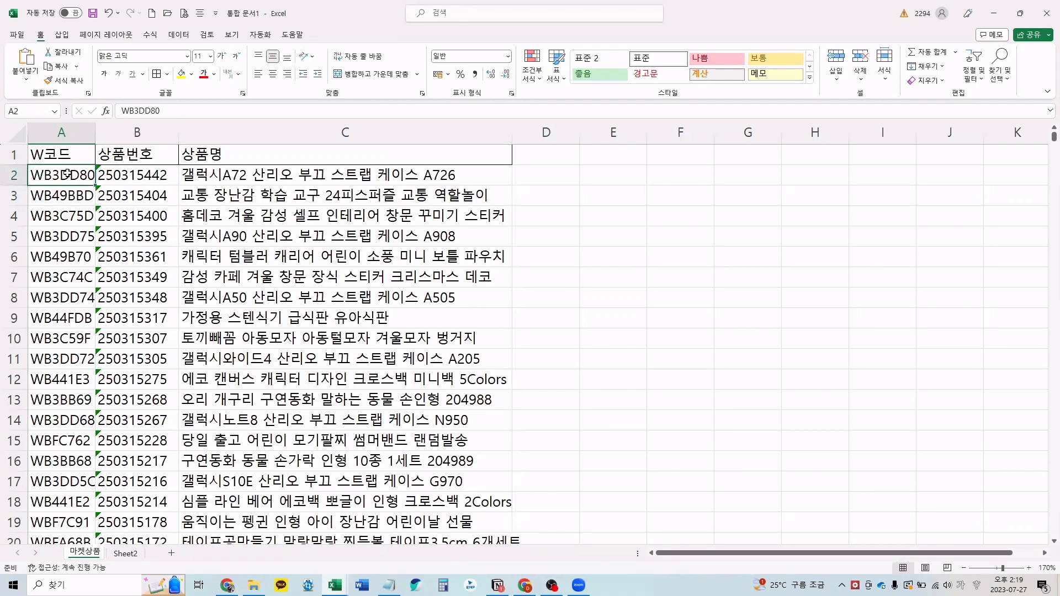
key(ctrl+shift+Down)
key(ctrl+c)
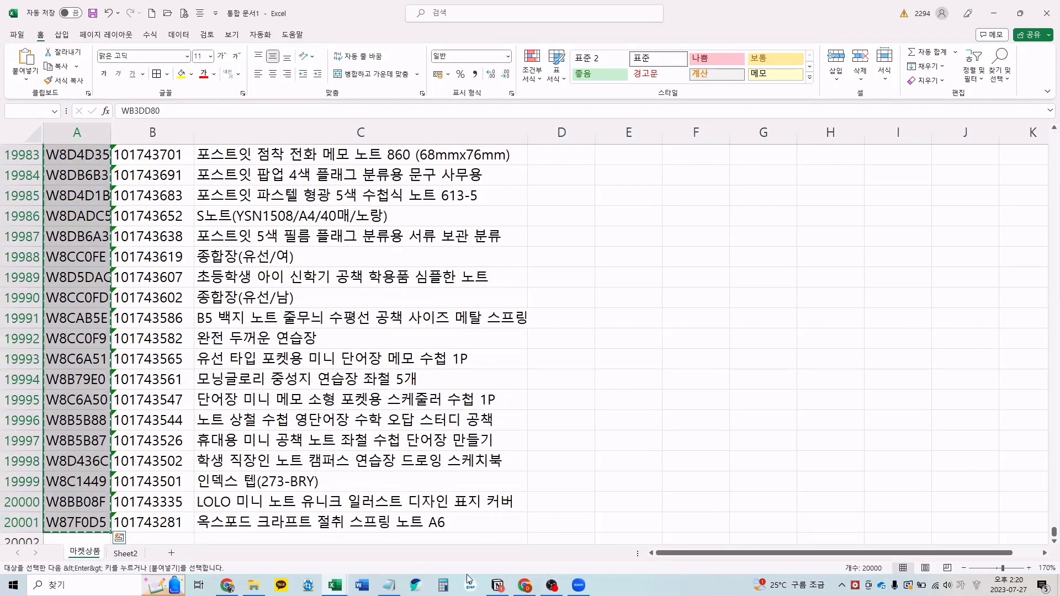
Step: Switch to Chrome and bring up the open 오너클랜 품절/단종/재입고 page
click(523, 583)
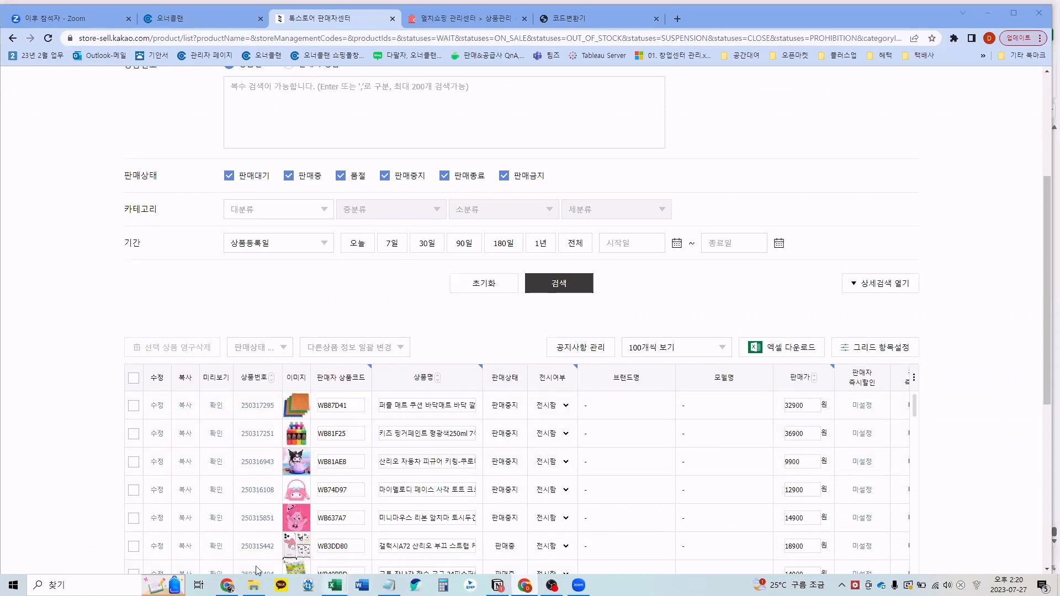
mouse_move(335, 584)
click(326, 537)
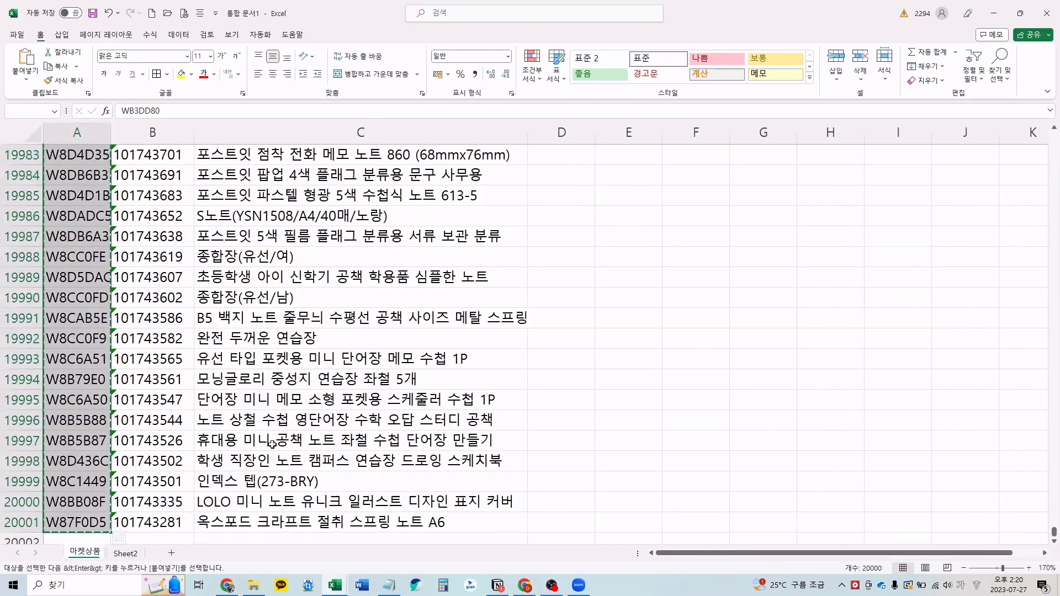
click(525, 585)
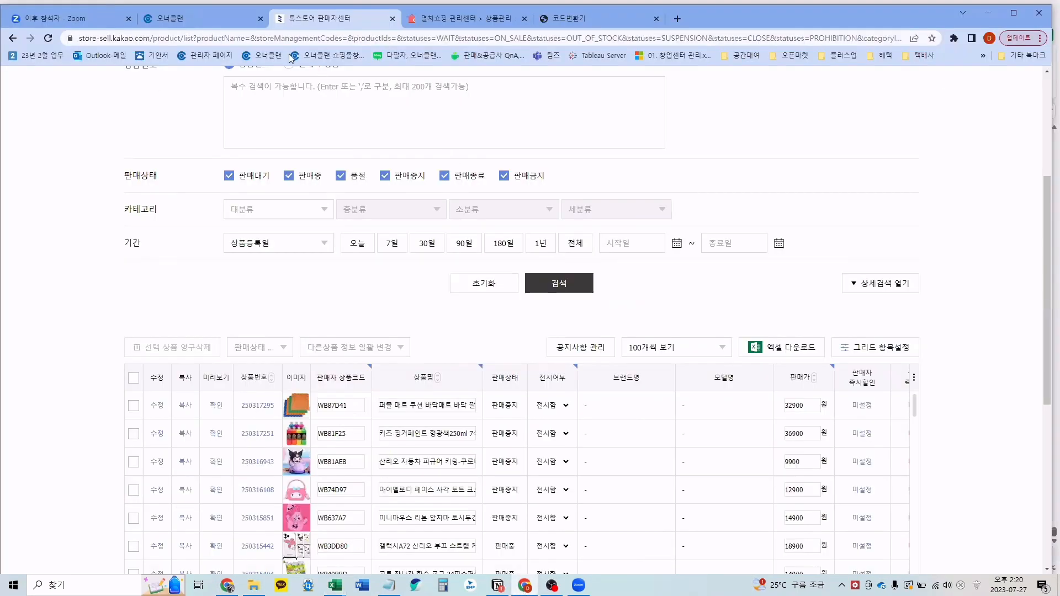
click(230, 19)
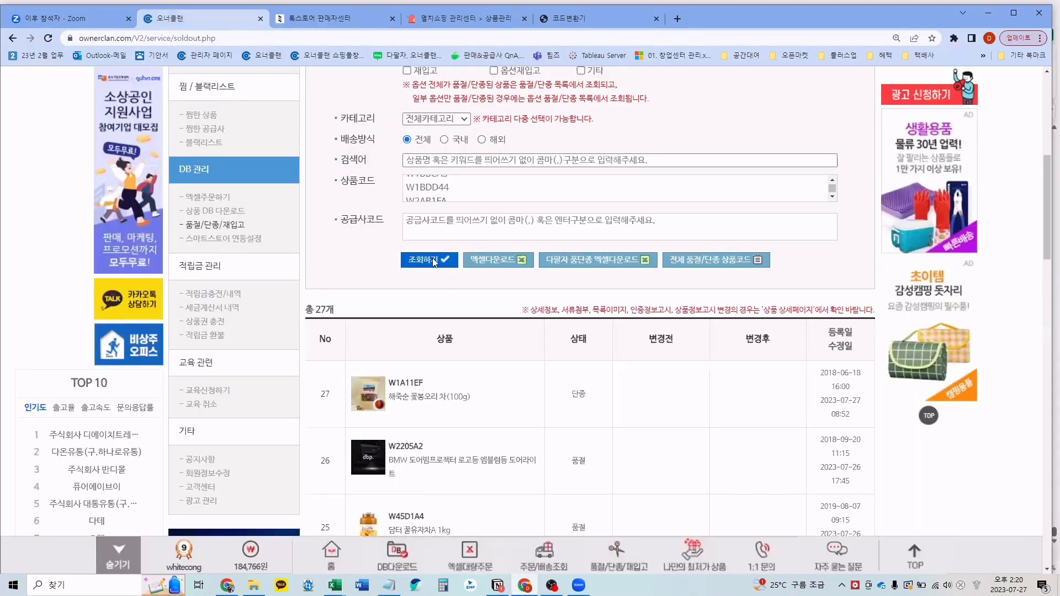
Step: Replace all entries in the 상품코드 search field with the copied W코드 list
scroll(435, 264, up, 2)
click(471, 283)
key(ctrl+a)
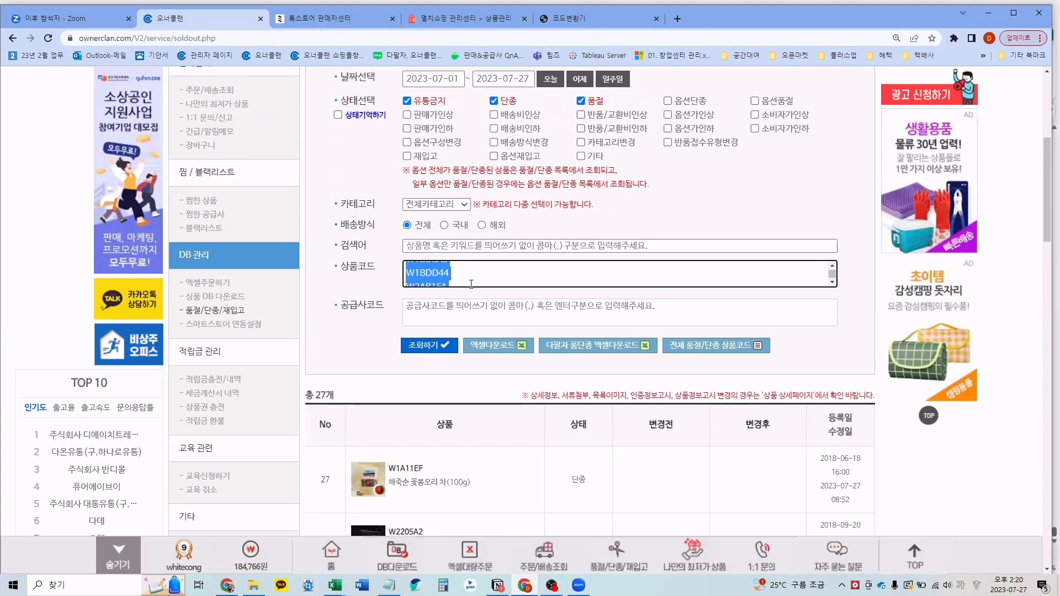
key(ctrl+v)
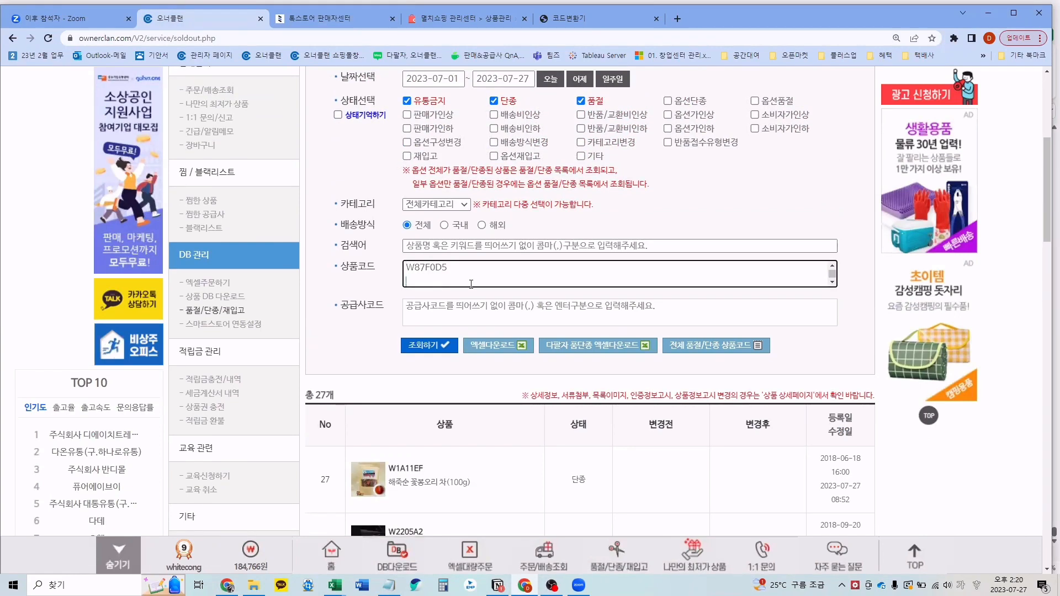
click(364, 20)
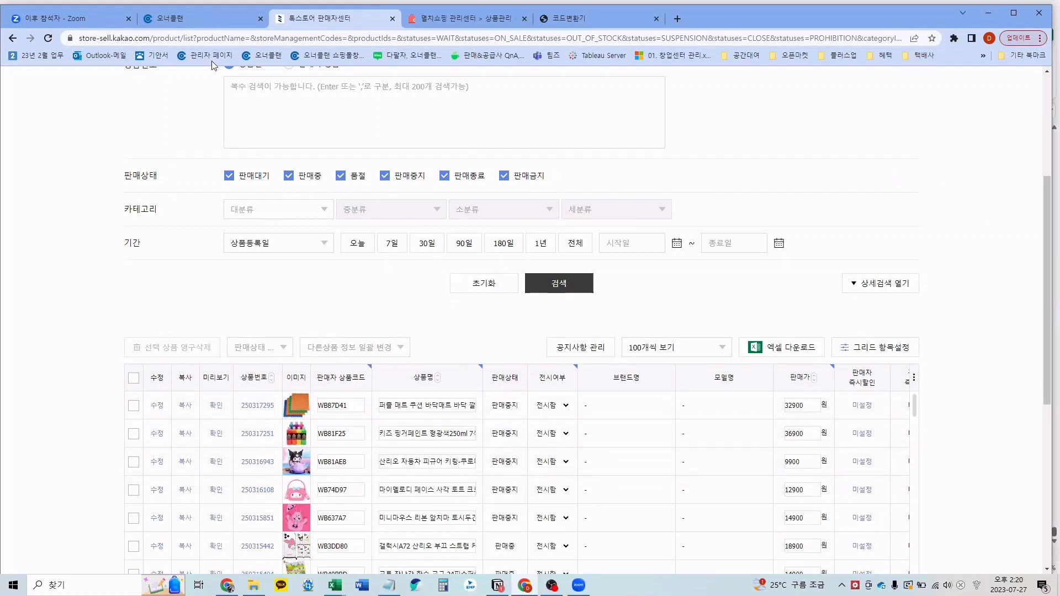
click(193, 25)
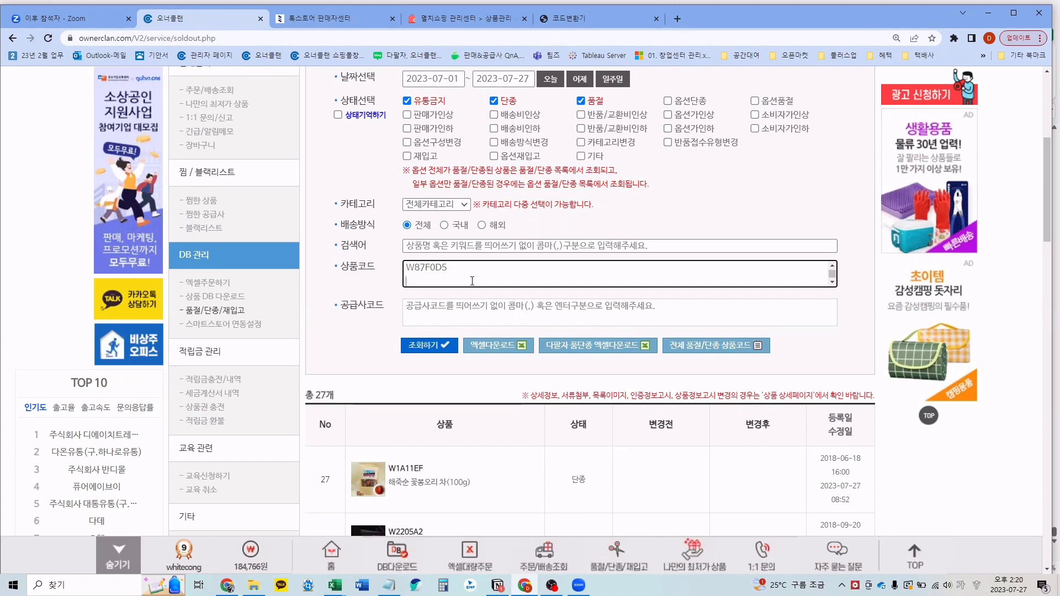
click(335, 585)
click(355, 547)
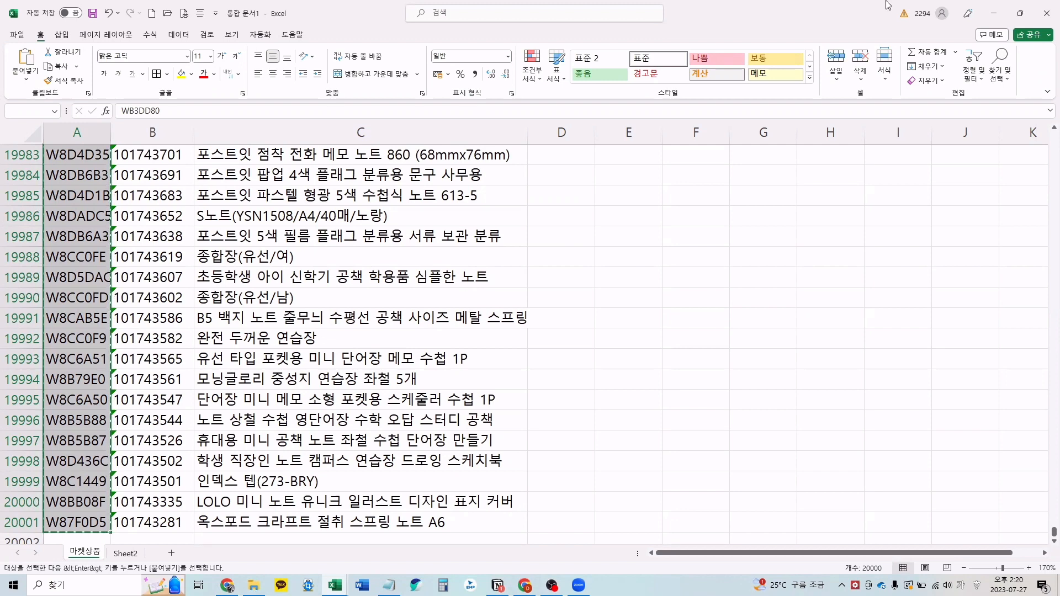
click(995, 15)
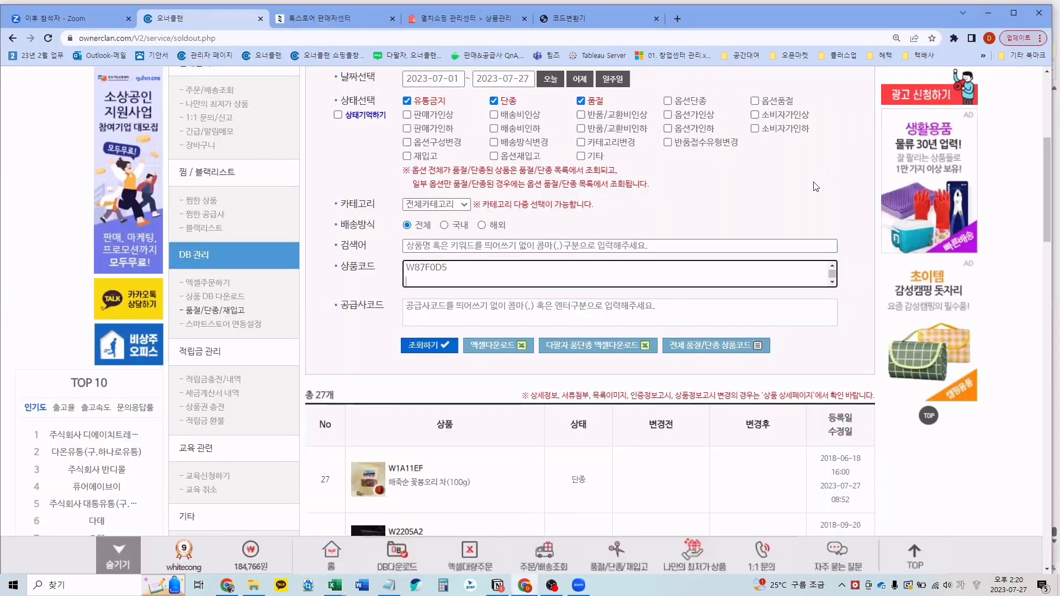
Step: Set the search start date to 2023-07-01 and run the 품절/단종 query for the pasted product codes
scroll(815, 187, up, 2)
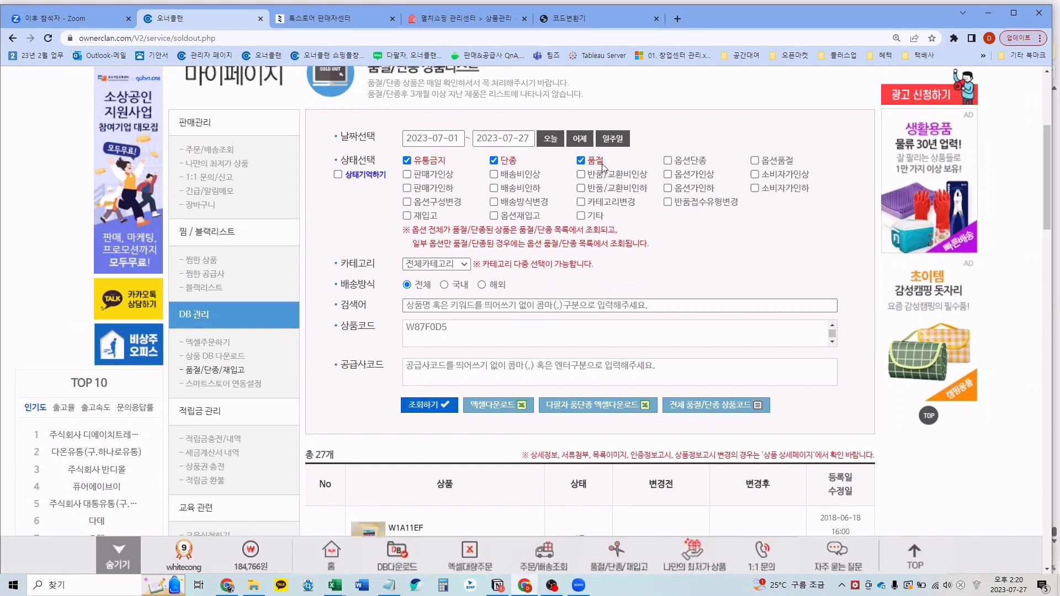
click(458, 140)
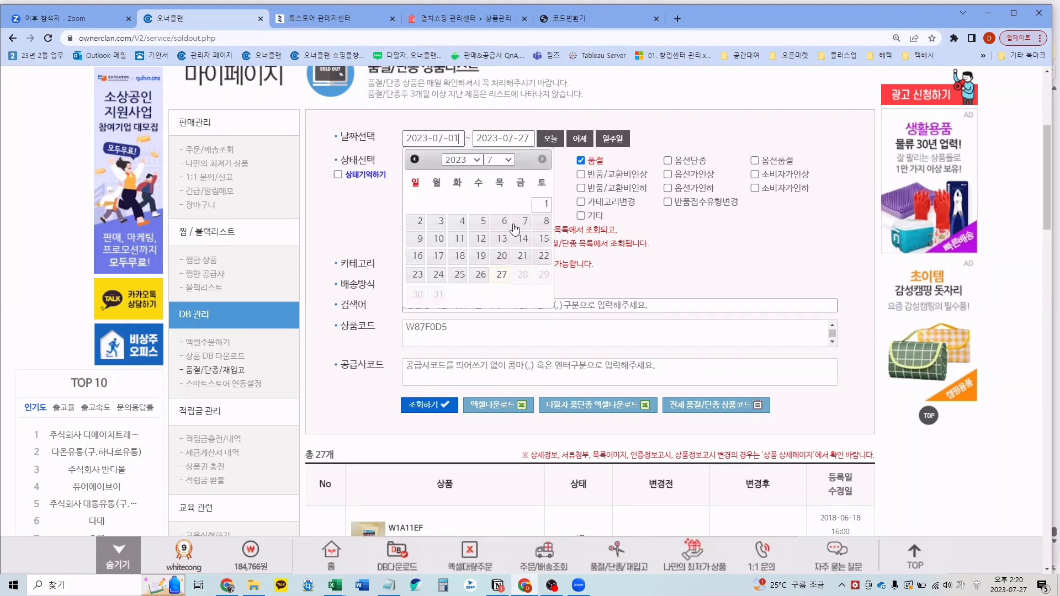
click(544, 208)
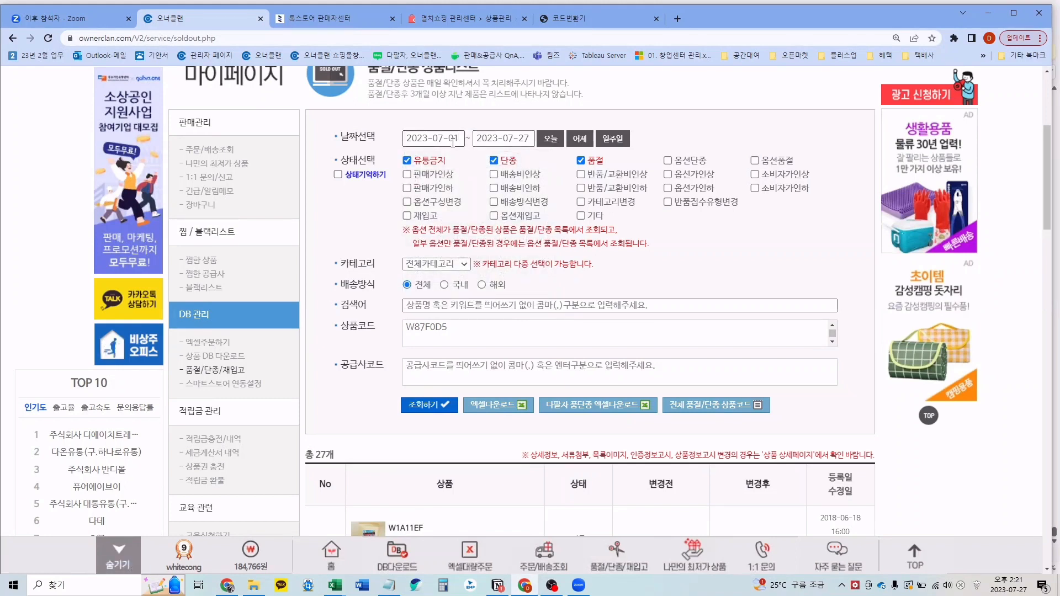
drag(457, 325, 412, 325)
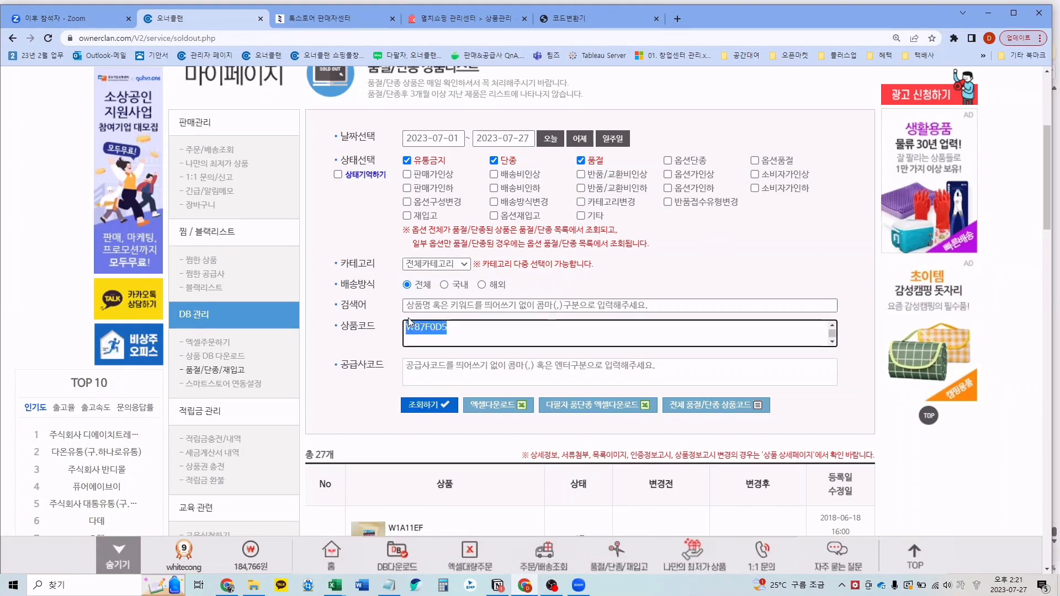
drag(441, 136, 544, 145)
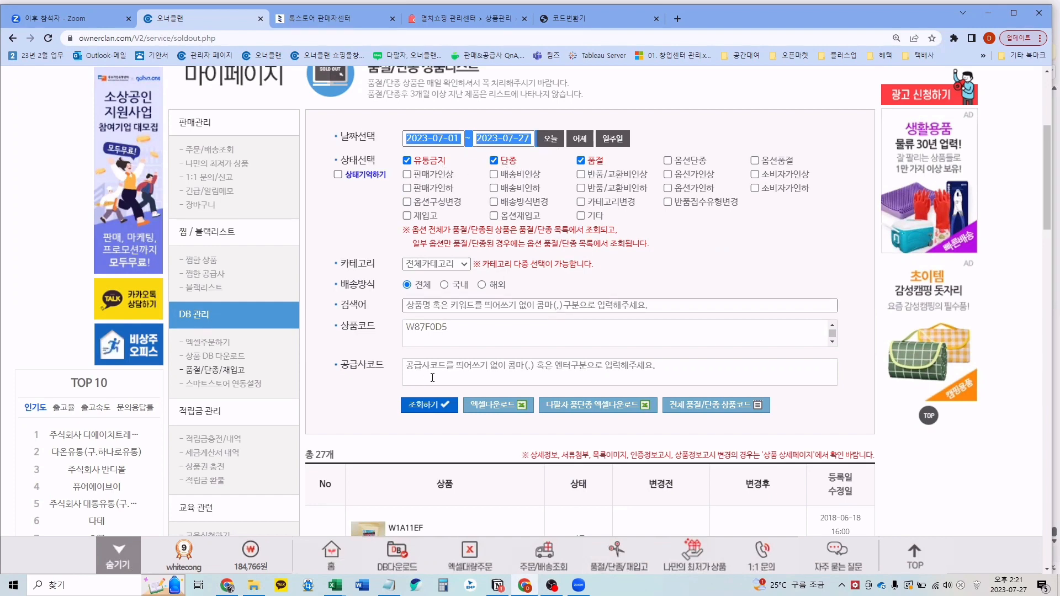
click(427, 408)
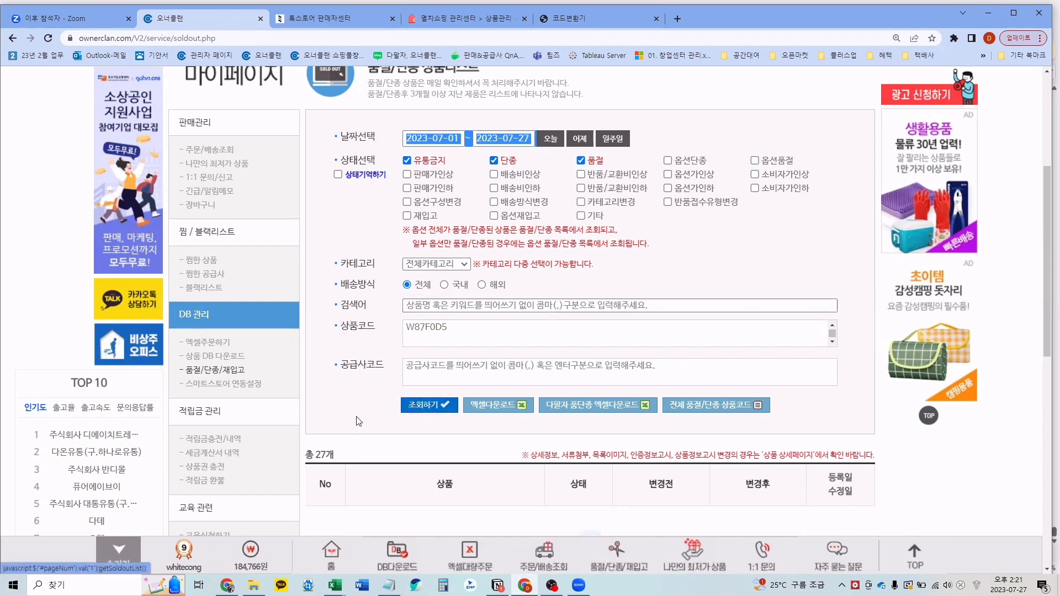
Step: Look over the query results, download them as an Excel file, and bring up the downloaded custom_file in Excel
scroll(359, 421, down, 3)
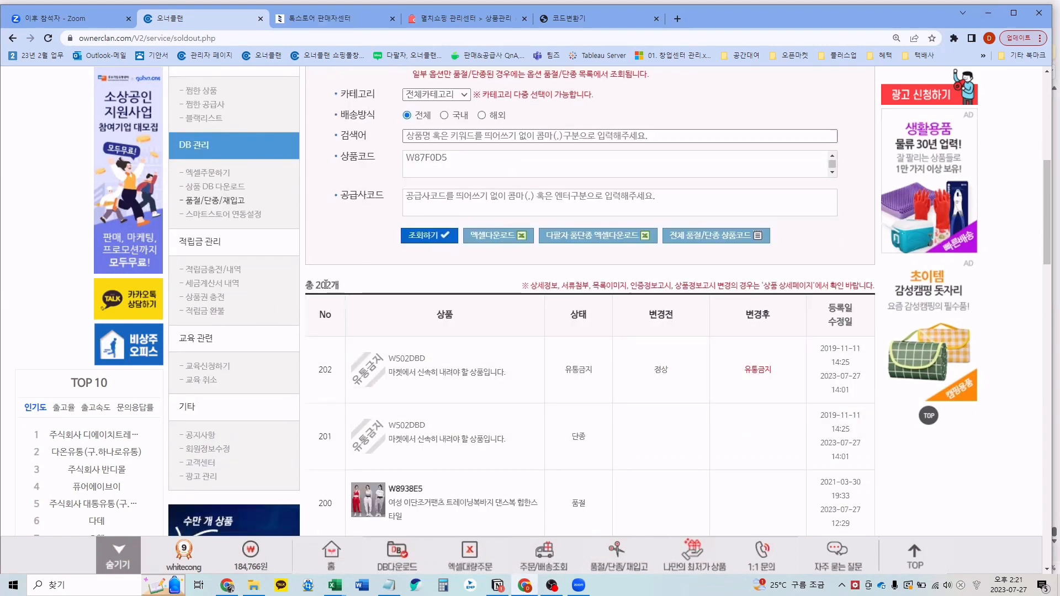
scroll(381, 286, down, 2)
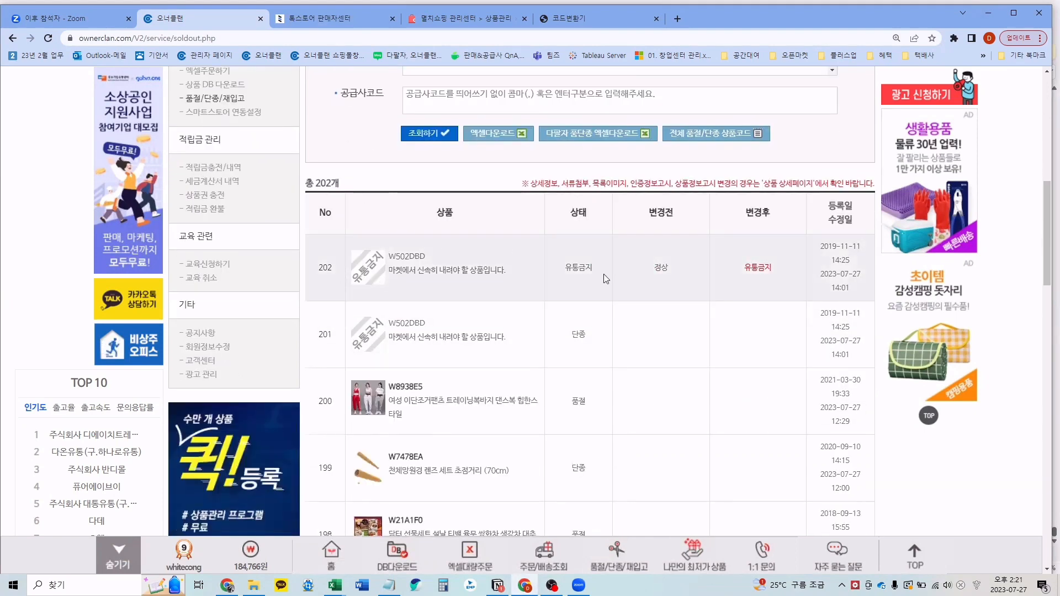
scroll(613, 310, down, 3)
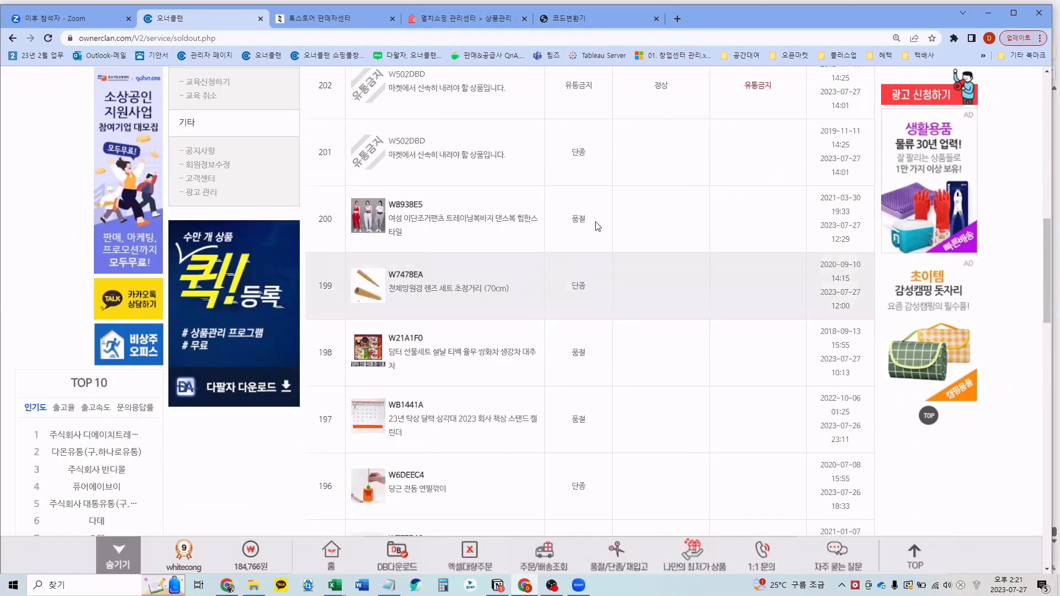
scroll(567, 336, up, 5)
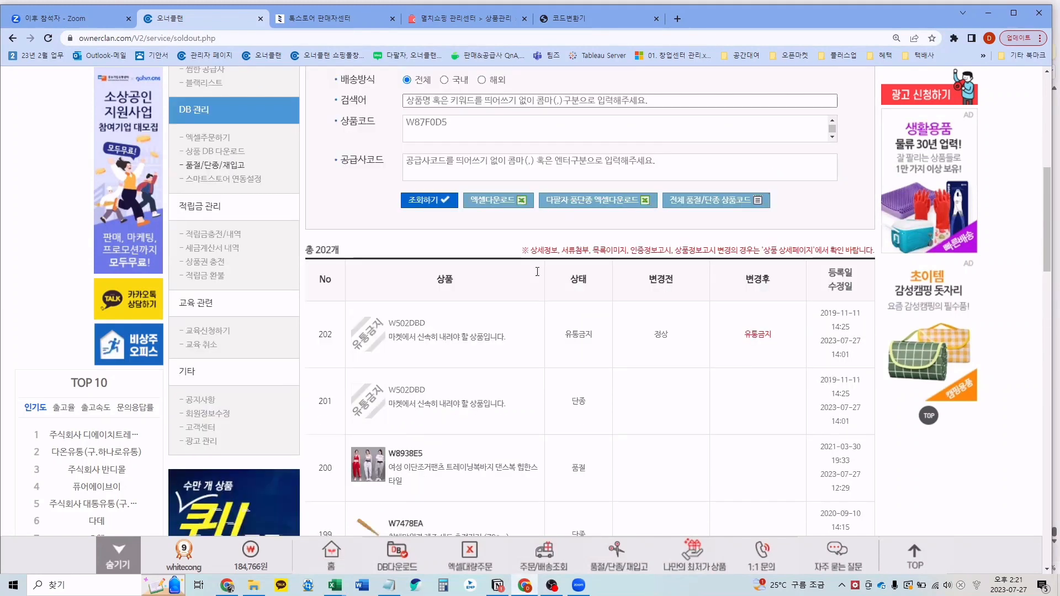
click(510, 236)
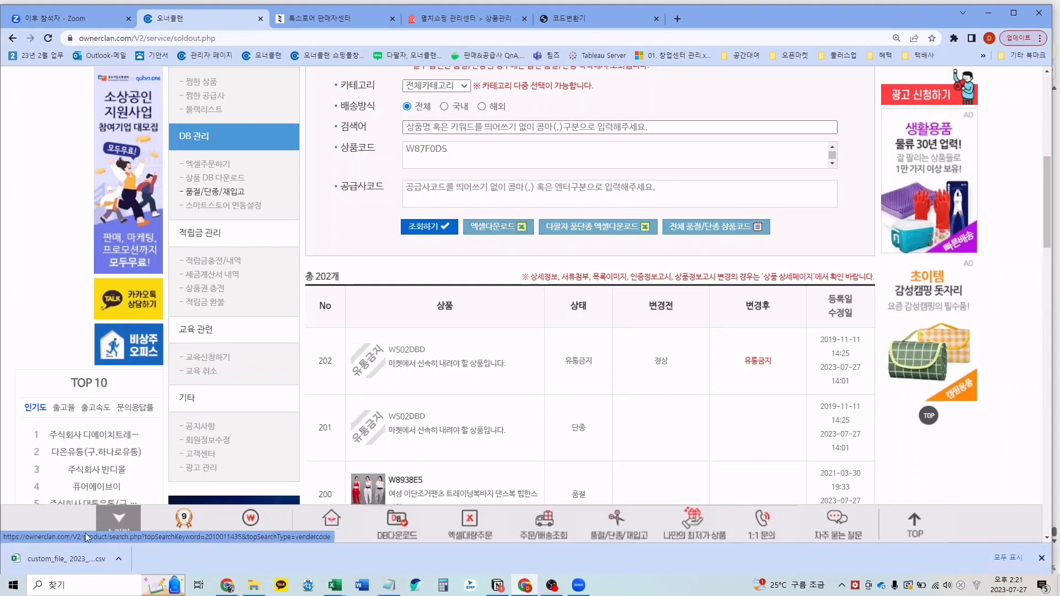
click(73, 565)
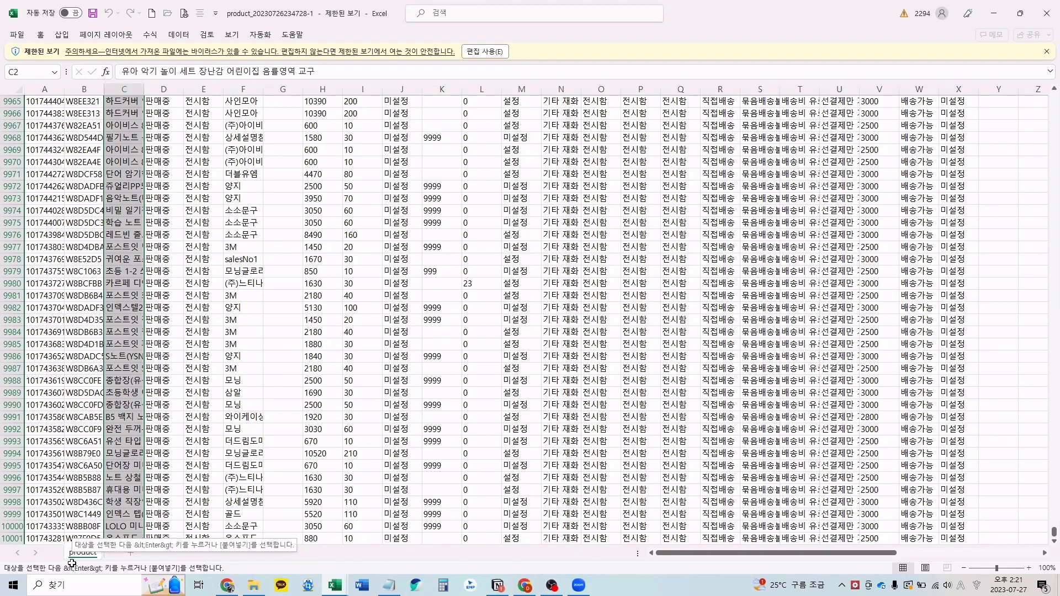
key(alt+Tab)
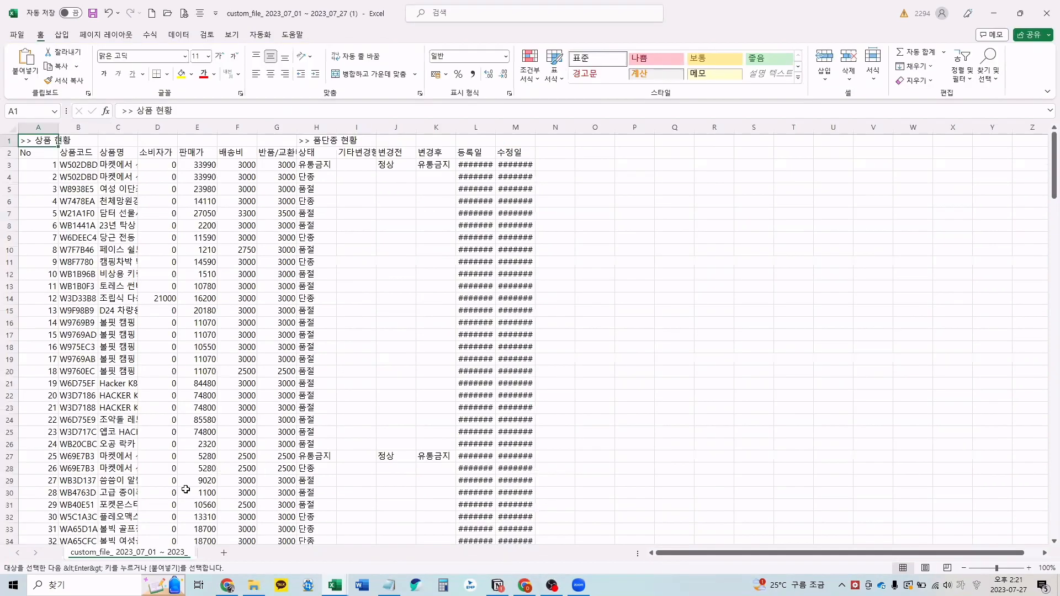
Step: Examine the 상품코드 entries and the matching 상태 values in the first rows of the downloaded file
key(Down)
key(Down)
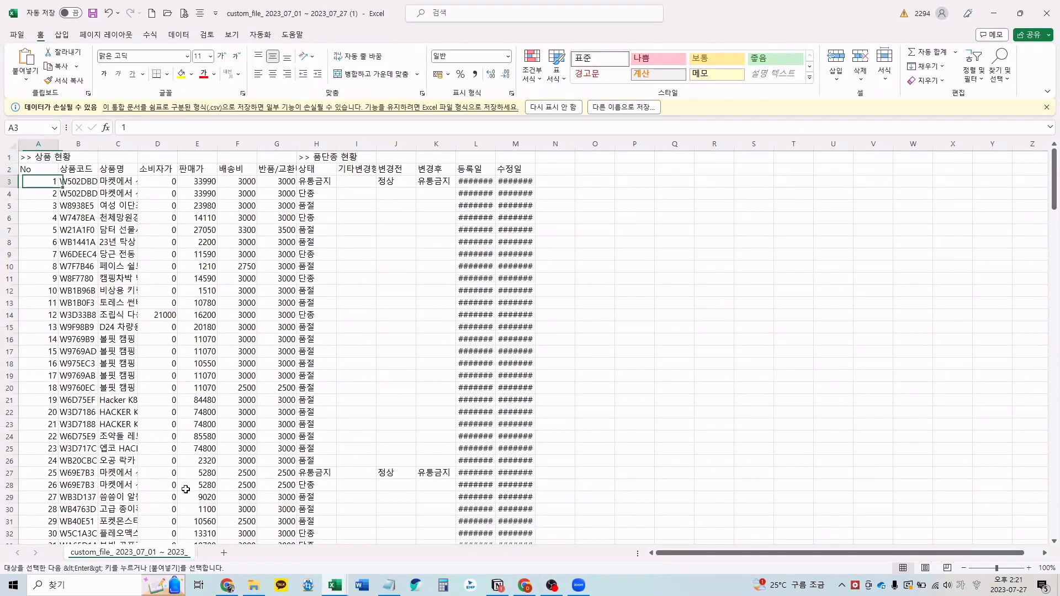
key(Right)
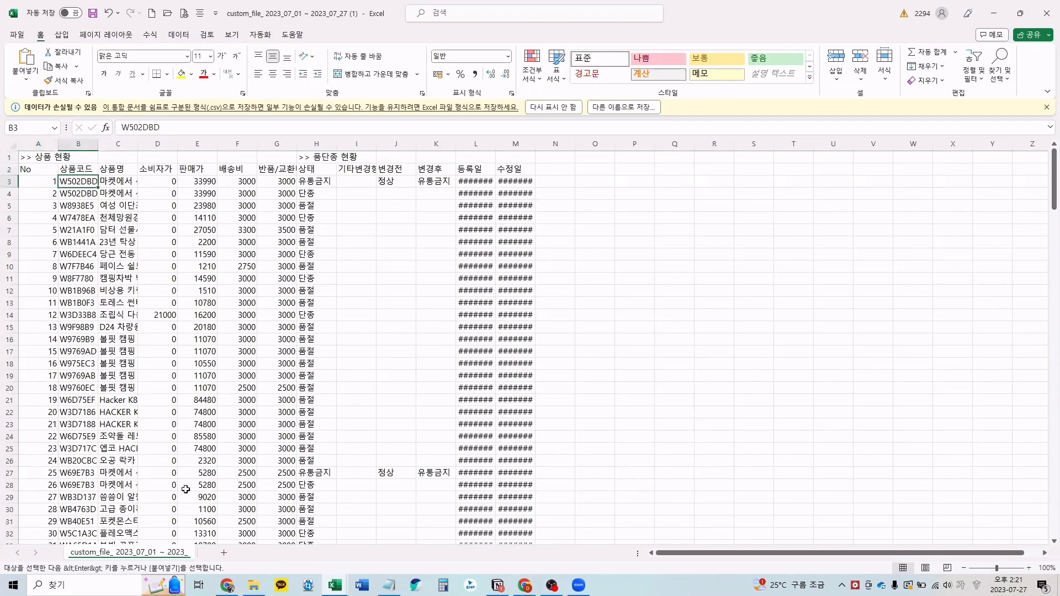
key(Right)
key(ctrl+Right)
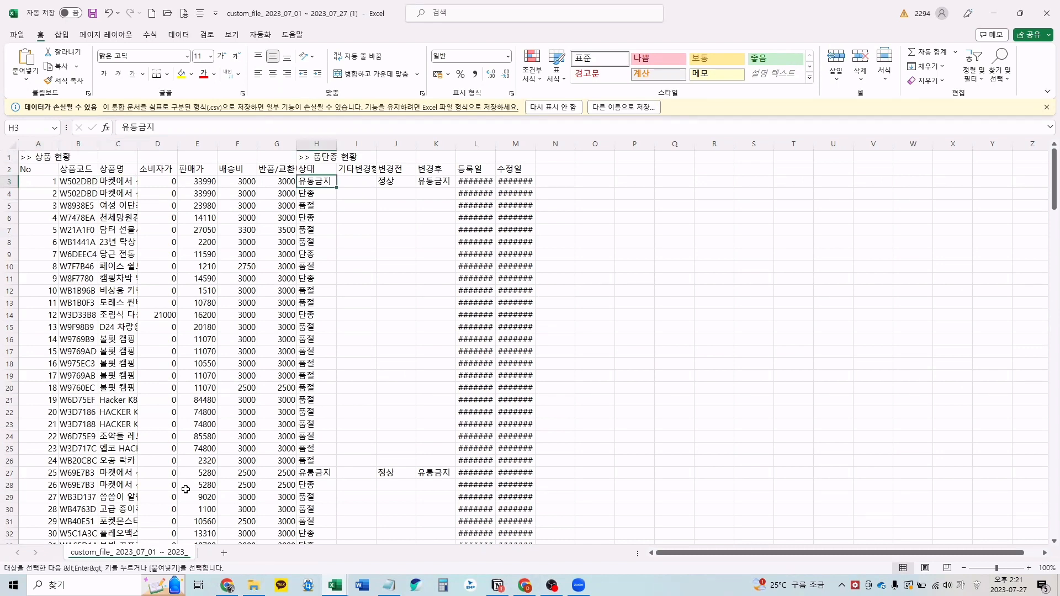
key(Down)
key(Down)
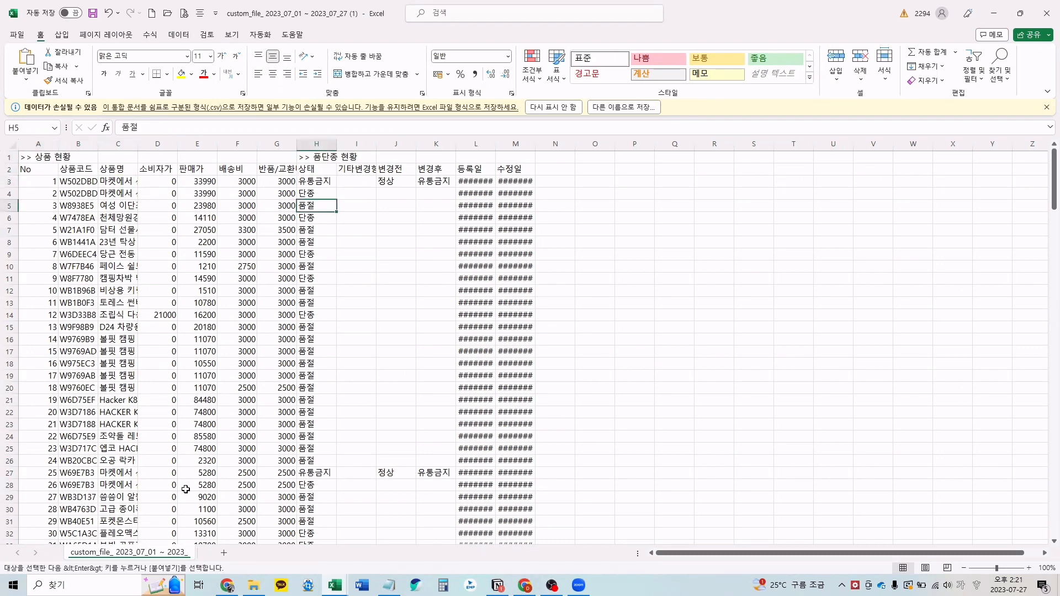
Step: Copy all 상품코드 entries in column B, from B3 to the last filled row
key(Up)
key(Up)
key(Left)
key(Left)
key(Left)
key(Left)
key(Left)
key(Left)
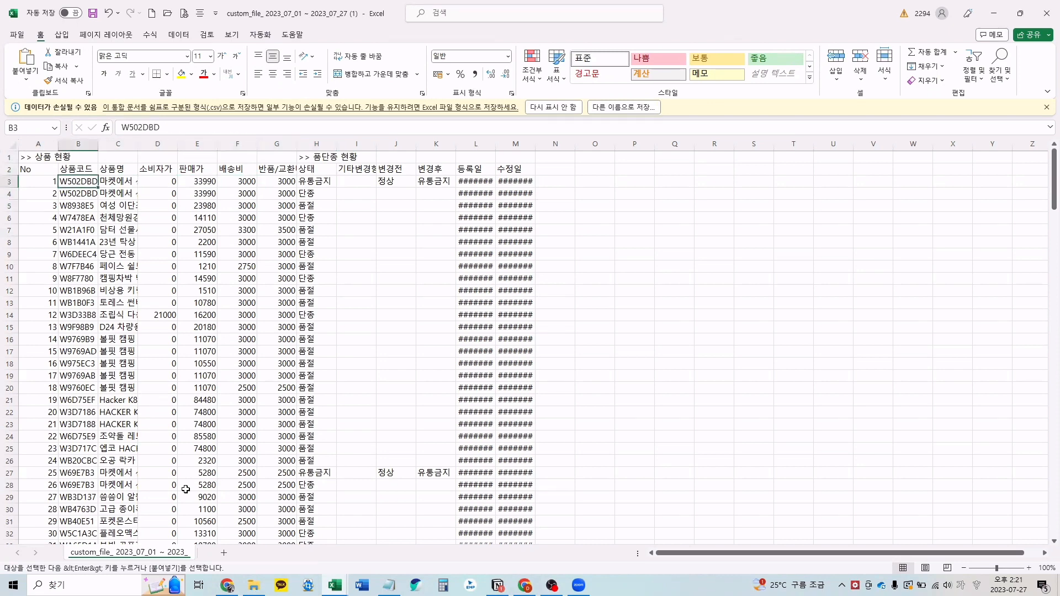
key(ctrl+shift+Down)
key(ctrl+c)
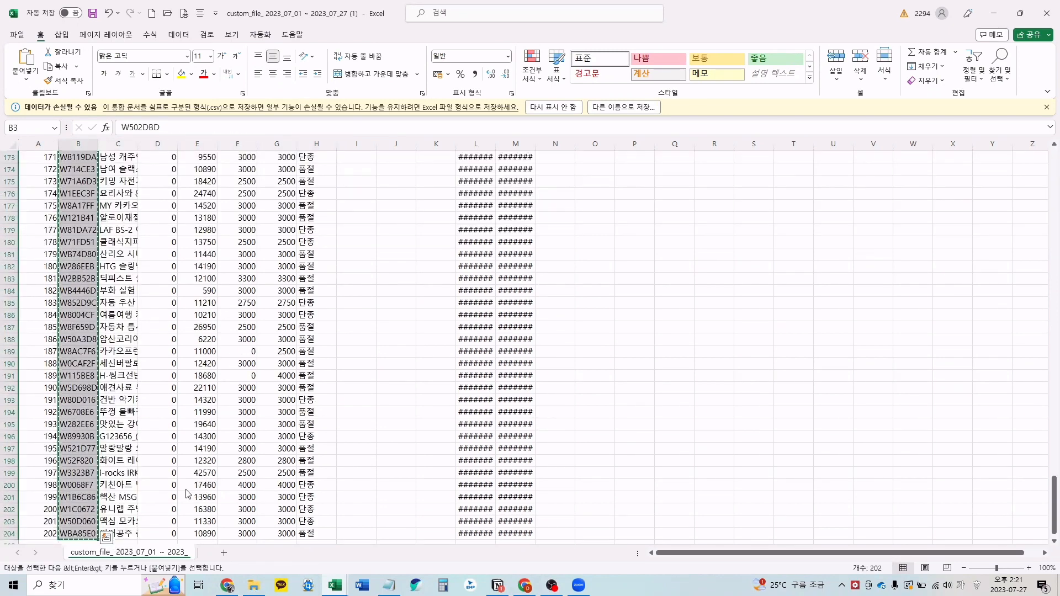
Step: Switch to the 통합 문서1 workbook and return to the header row of the 마켓상품 sheet
key(alt+Tab)
key(alt+Tab)
key(alt+Tab)
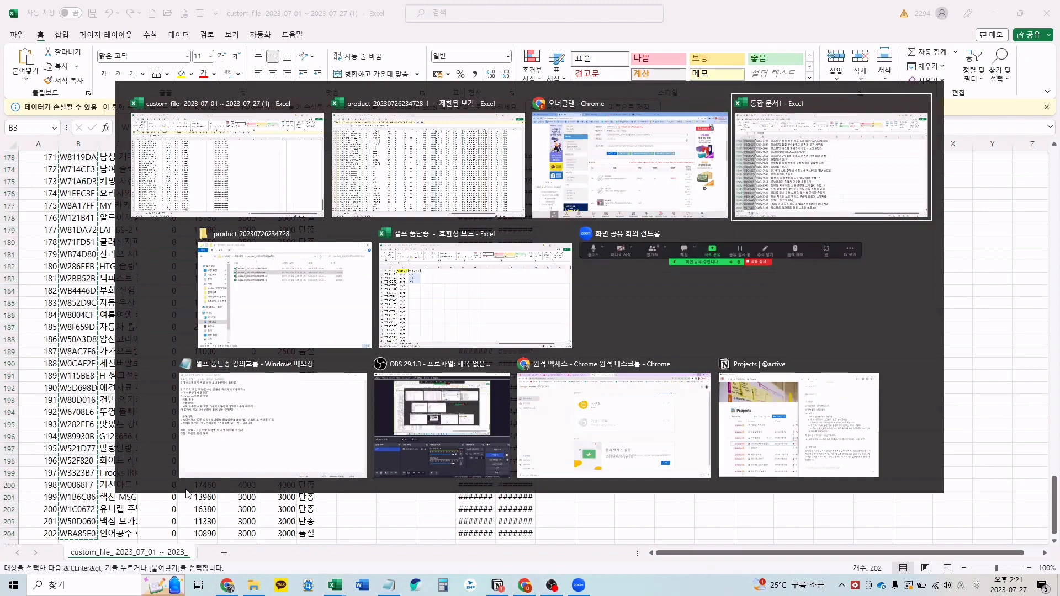
click(144, 478)
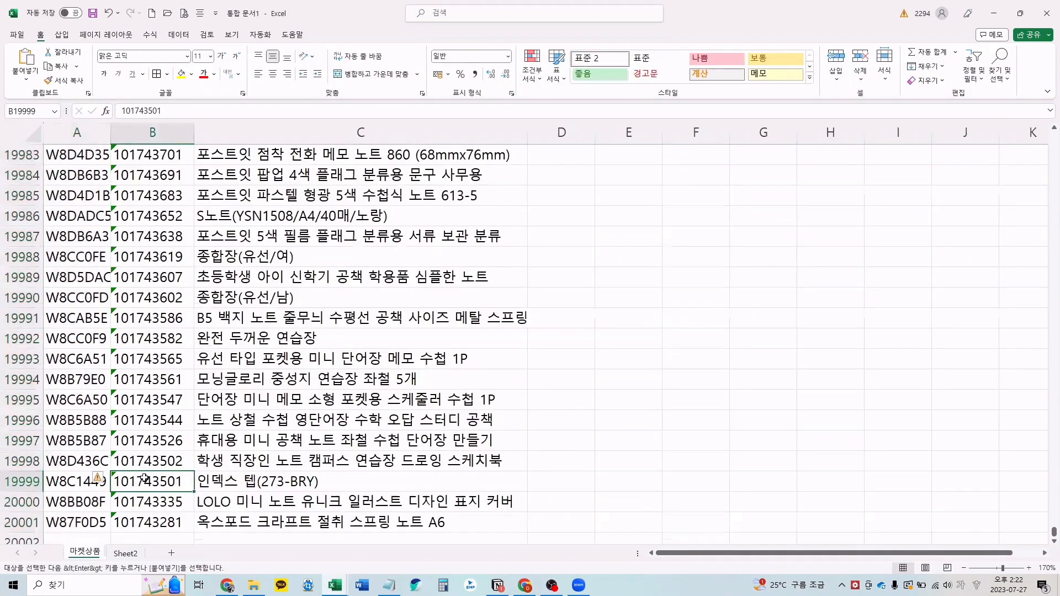
key(ctrl+Up)
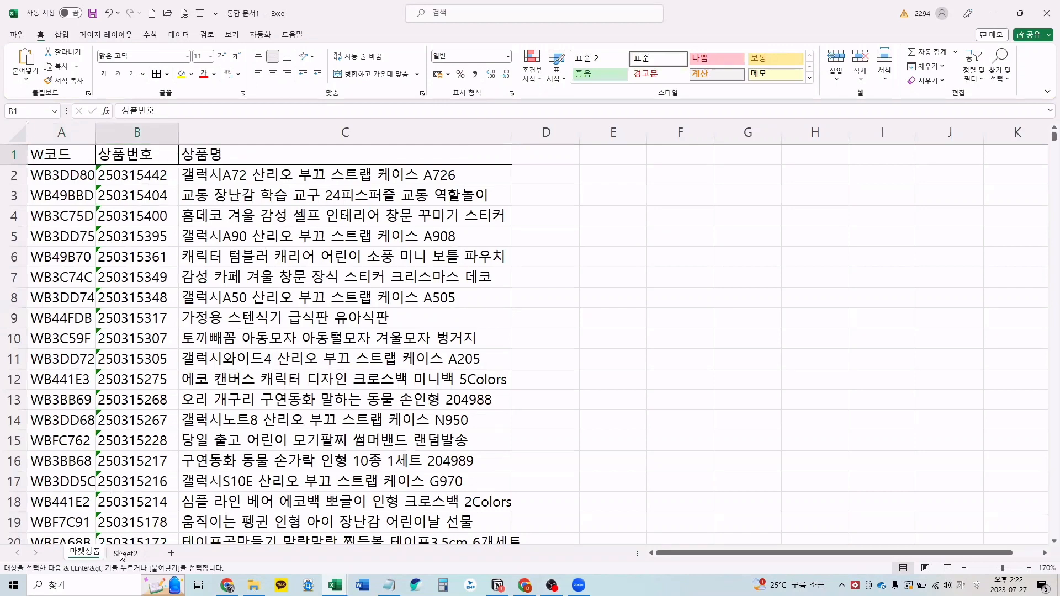
Step: Rename Sheet2 as 오너클랜 품절 상품
click(122, 553)
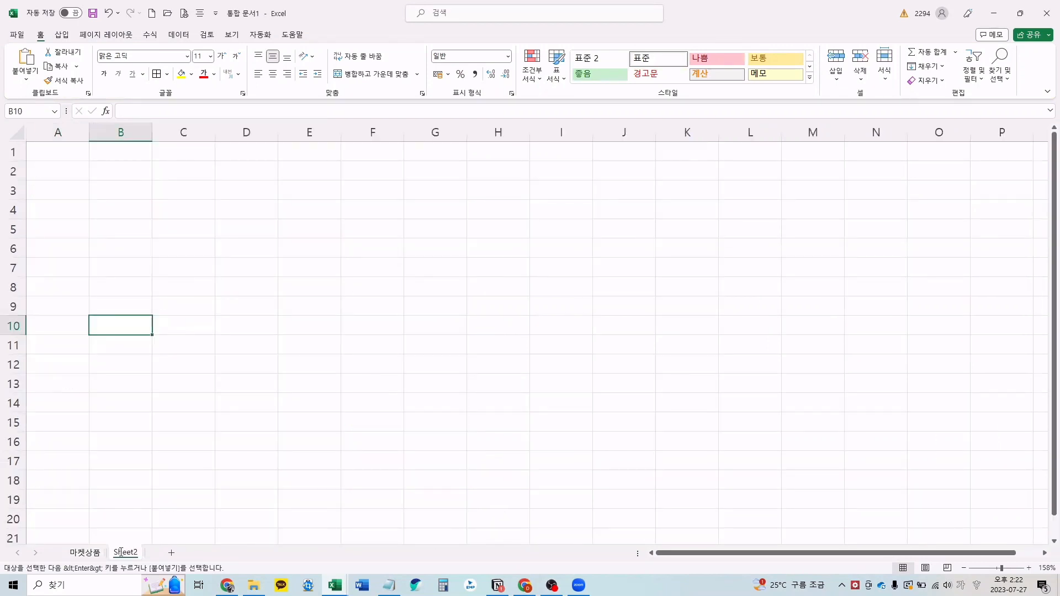
double_click(123, 553)
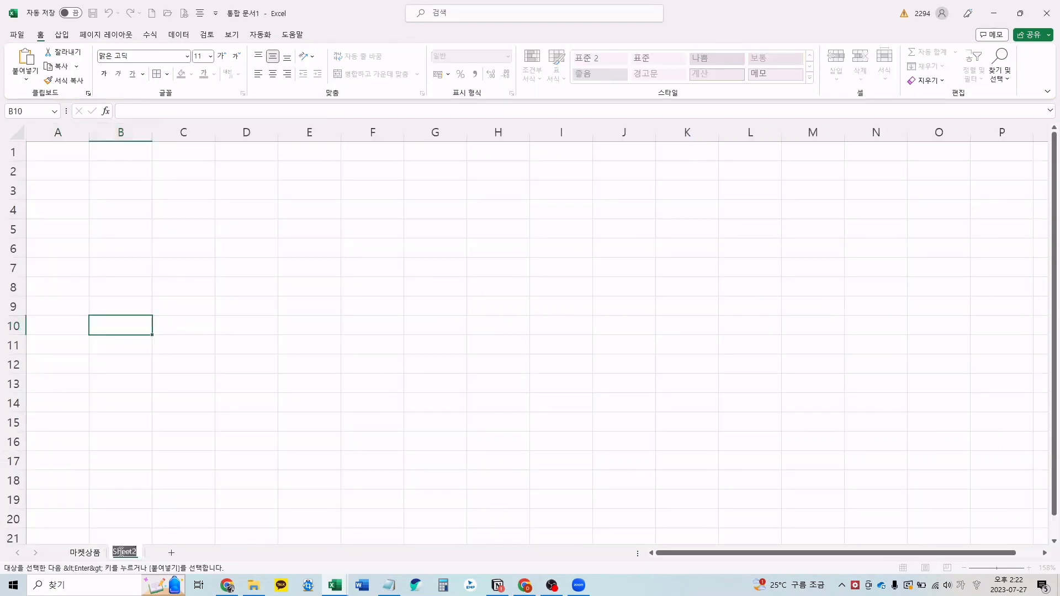
text(오더클)
text(랜 ㅍ)
text(품절)
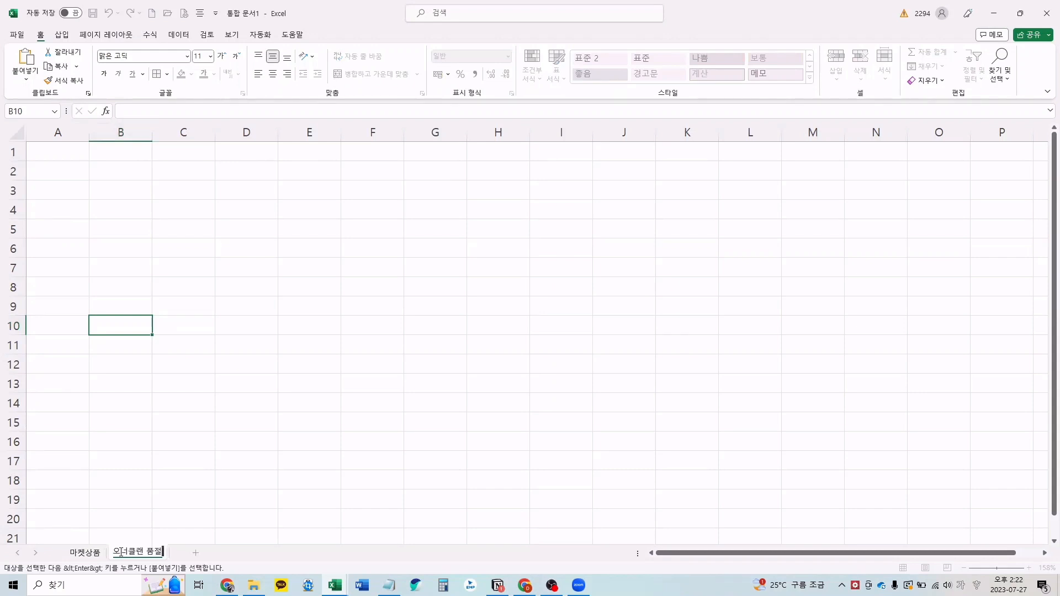
text( 상품)
key(Return)
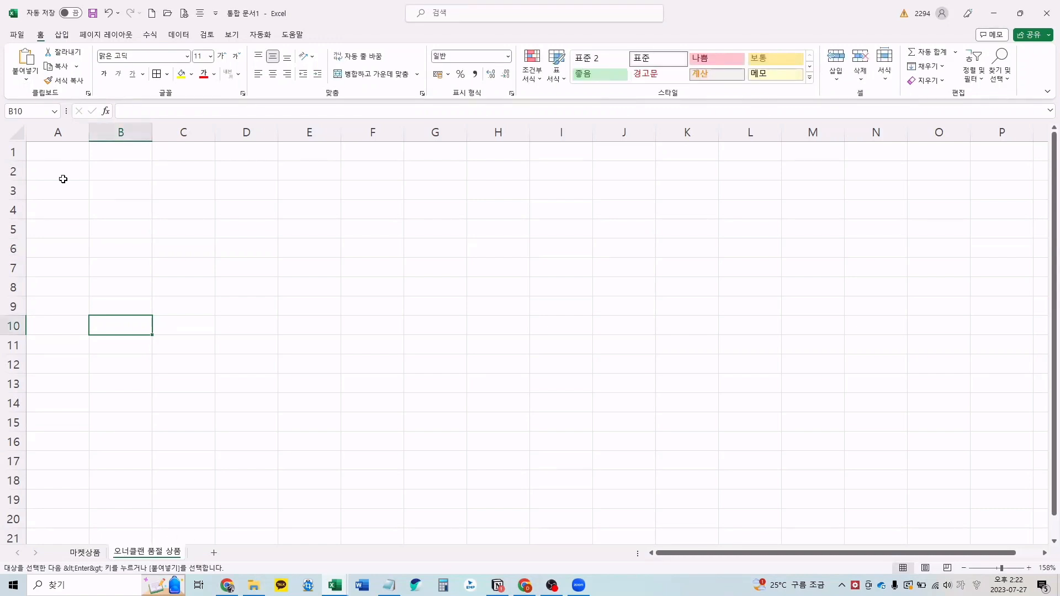
Step: Enter the header W코드 in cell A1 of the 오너클랜 품절 상품 sheet and switch back to the downloaded custom_file workbook
click(53, 153)
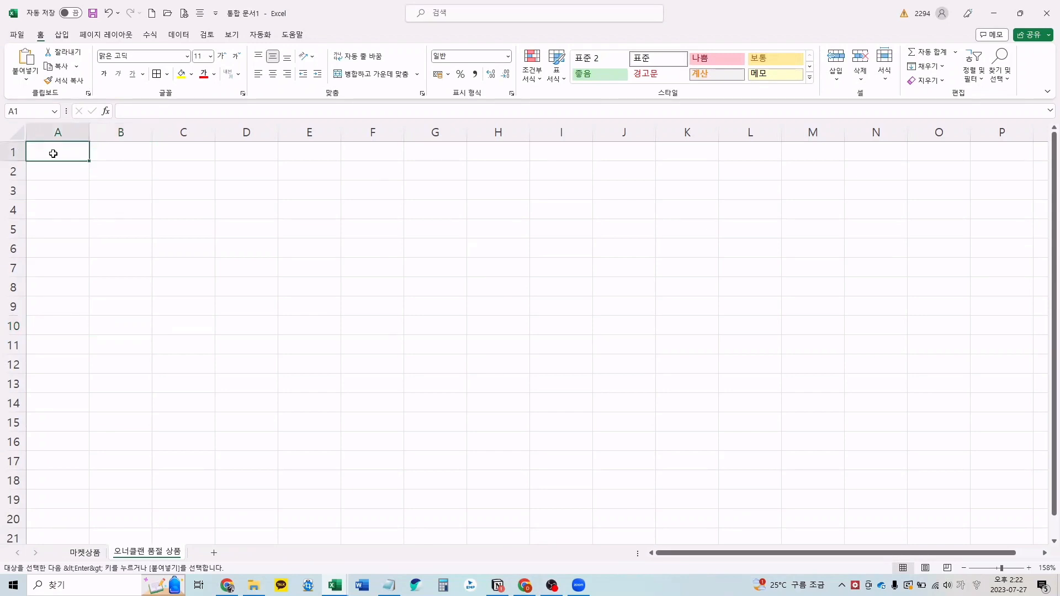
double_click(54, 154)
text(드)
key(Return)
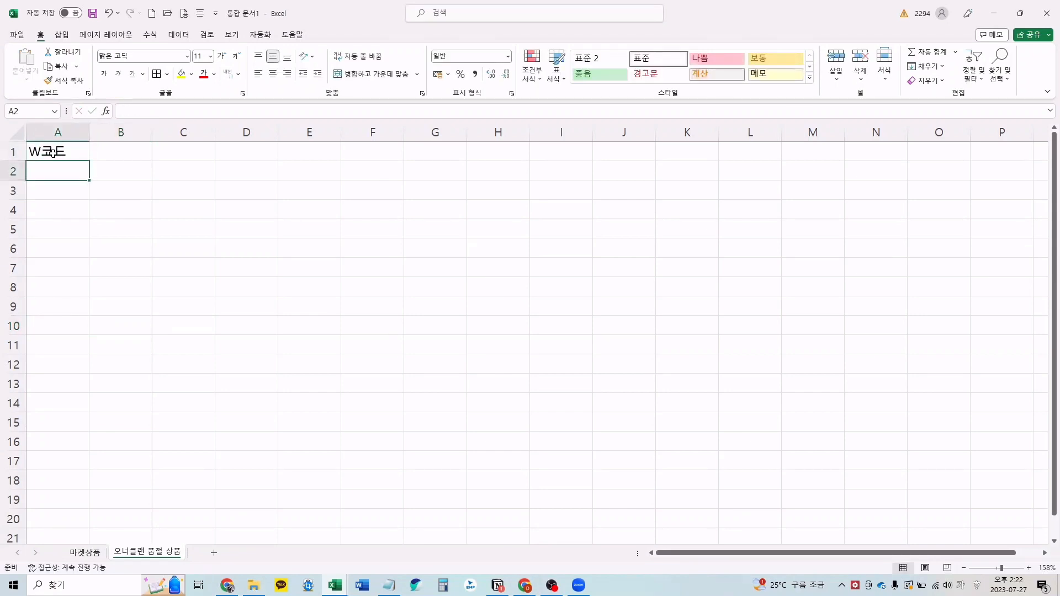
key(alt+Tab)
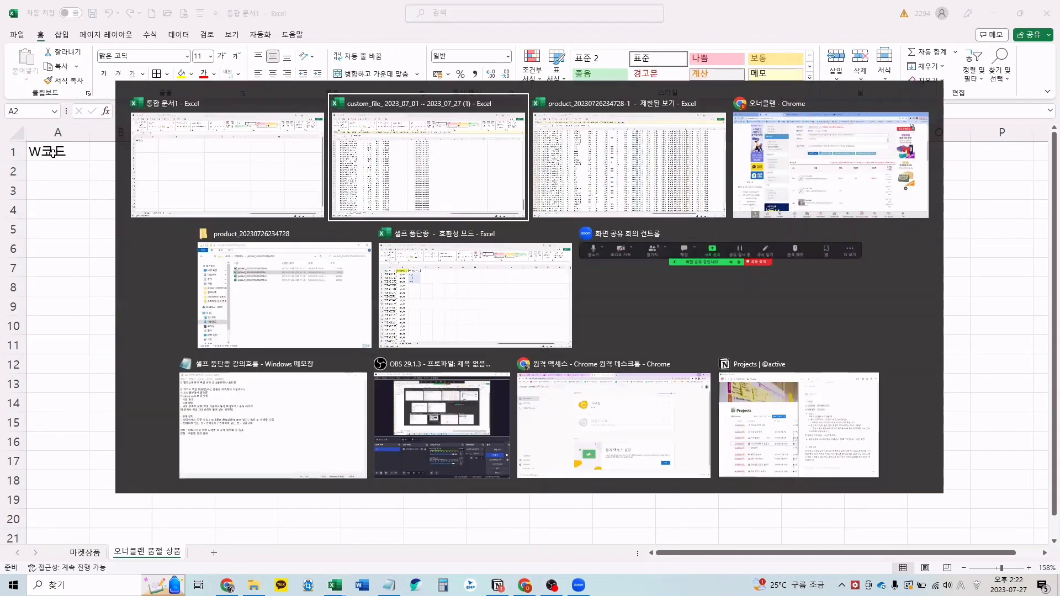
Step: Paste the copied 상품코드 entries into column A of the 오너클랜 품절 상품 sheet, starting at A2
key(Escape)
key(ctrl+v)
click(52, 153)
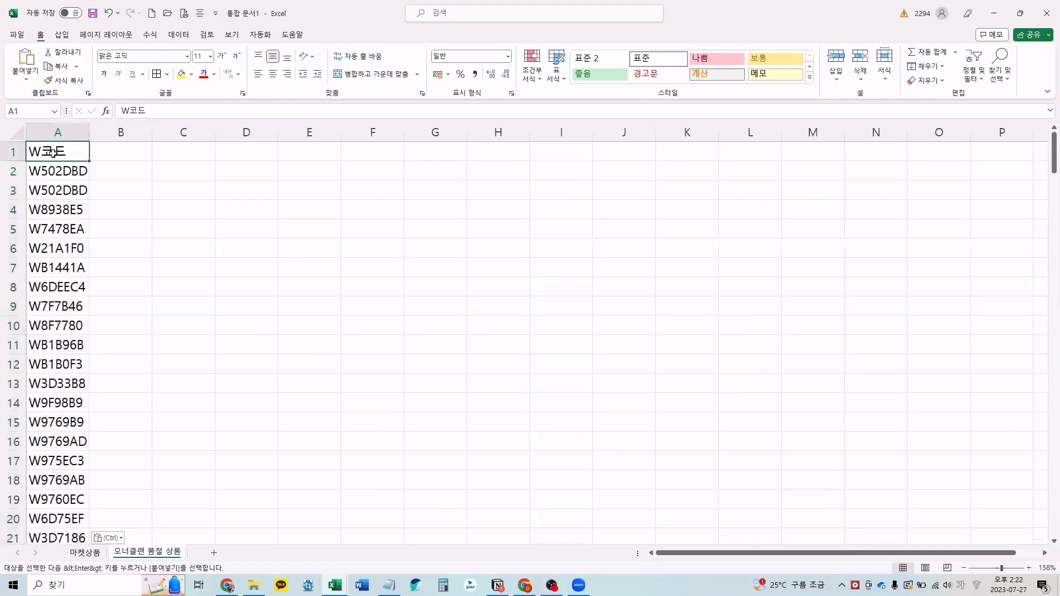
Step: Apply borders to header cells A1:B1 and fill cell B1 with yellow
shift+click(118, 151)
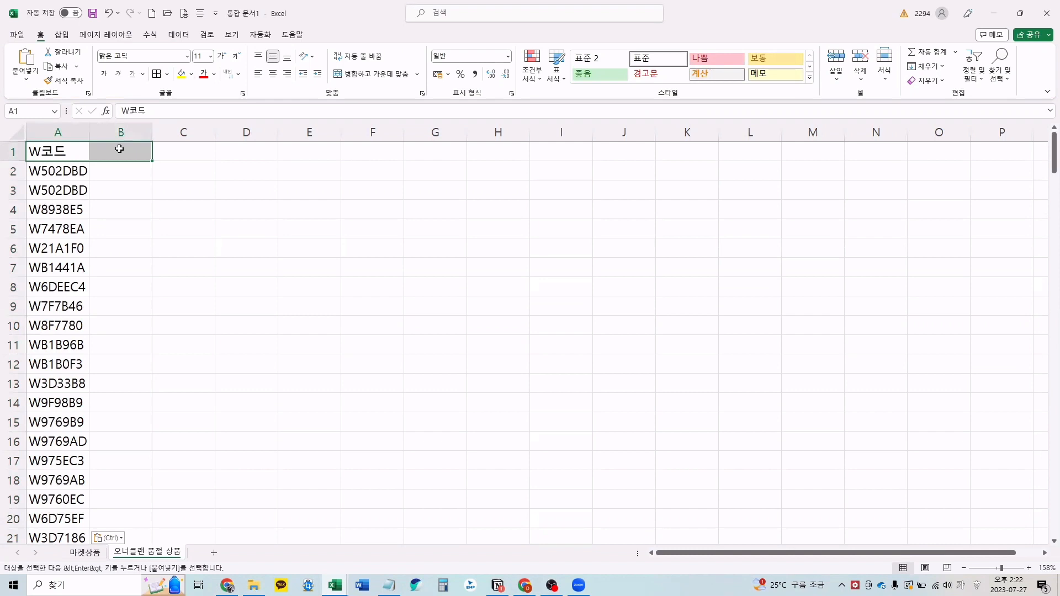
click(158, 75)
click(111, 146)
click(182, 75)
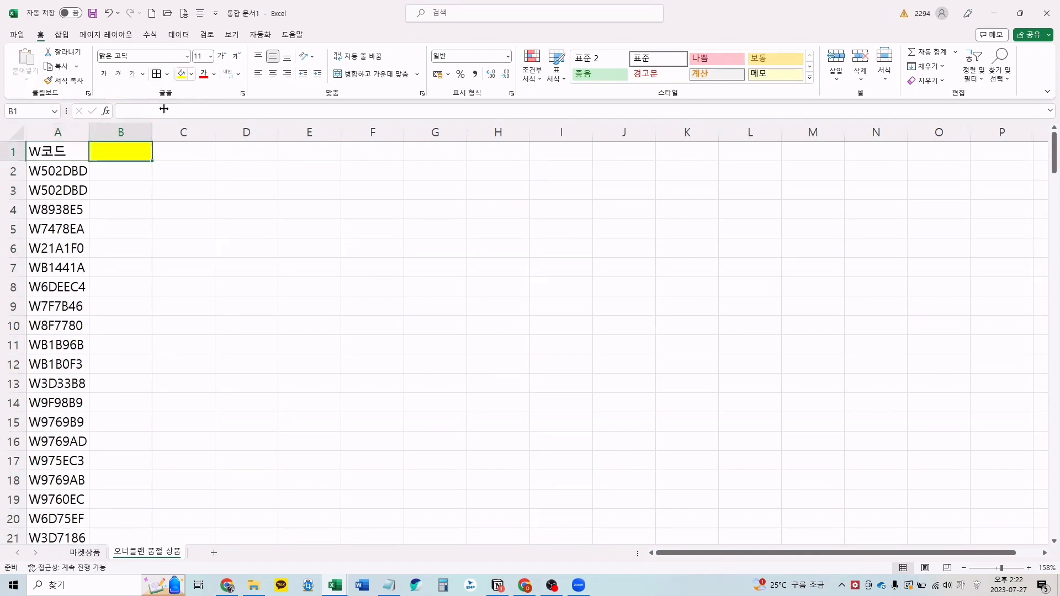
Step: Enter the header 상품상태 in cell B1
text(상ㅍ)
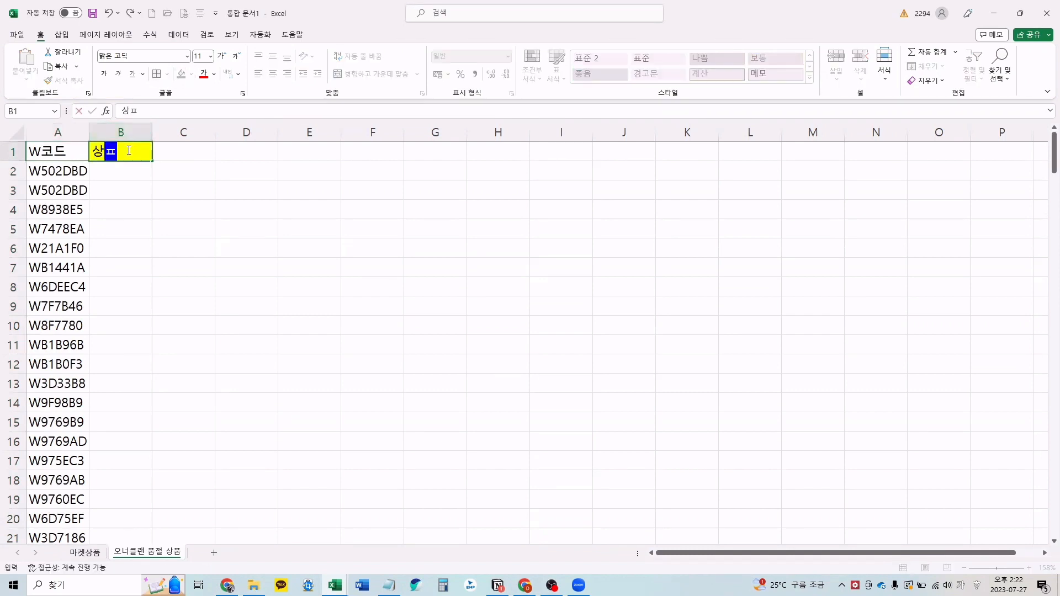
text(품상태)
key(Return)
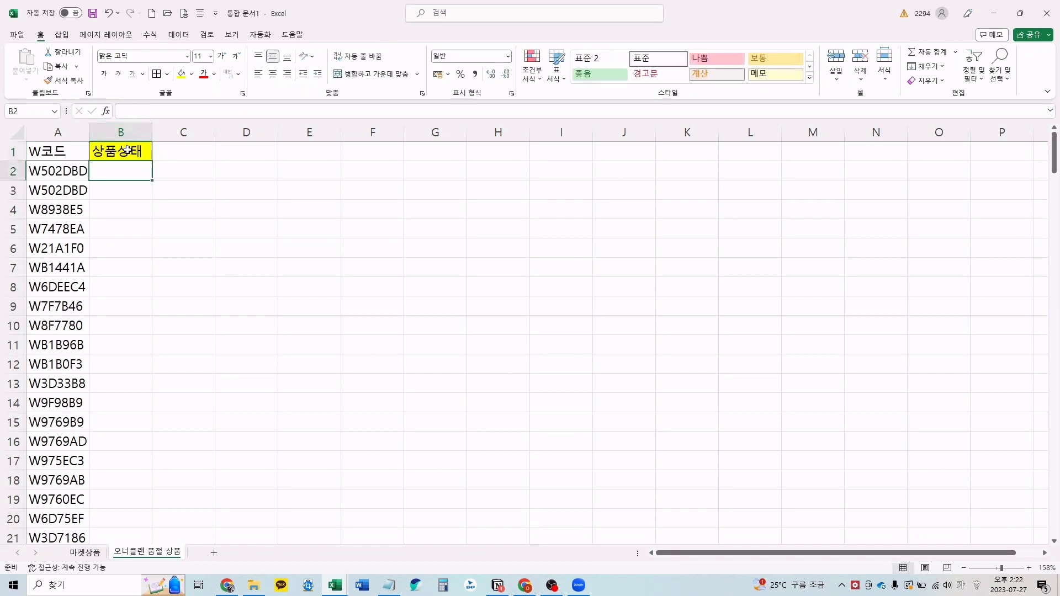
key(Right)
key(BackSpace)
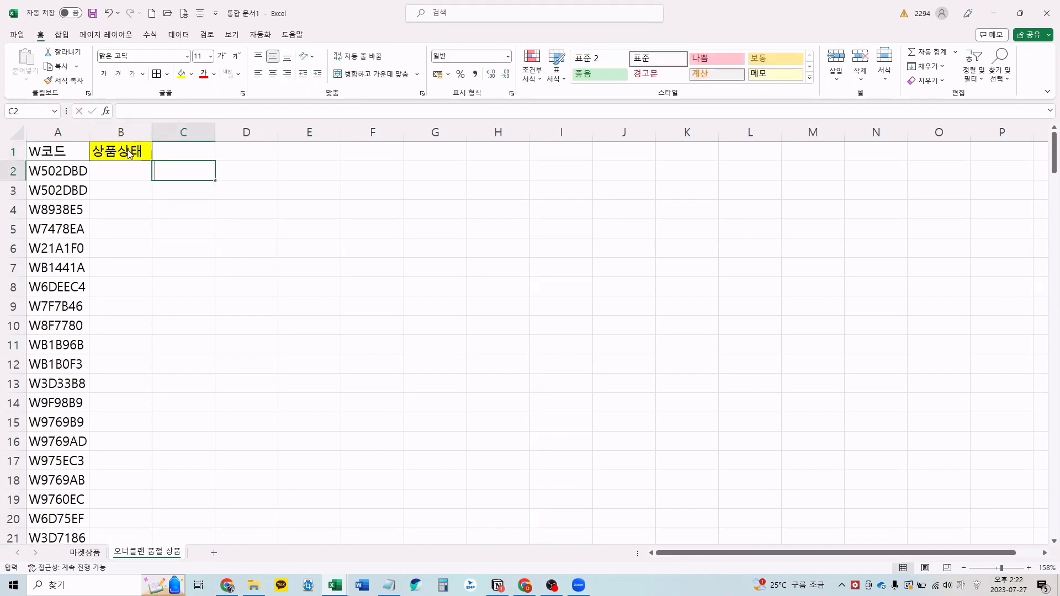
Step: Switch to the custom_file workbook and copy all 상태 entries in column H, from H3 to the last filled row
key(alt+Tab)
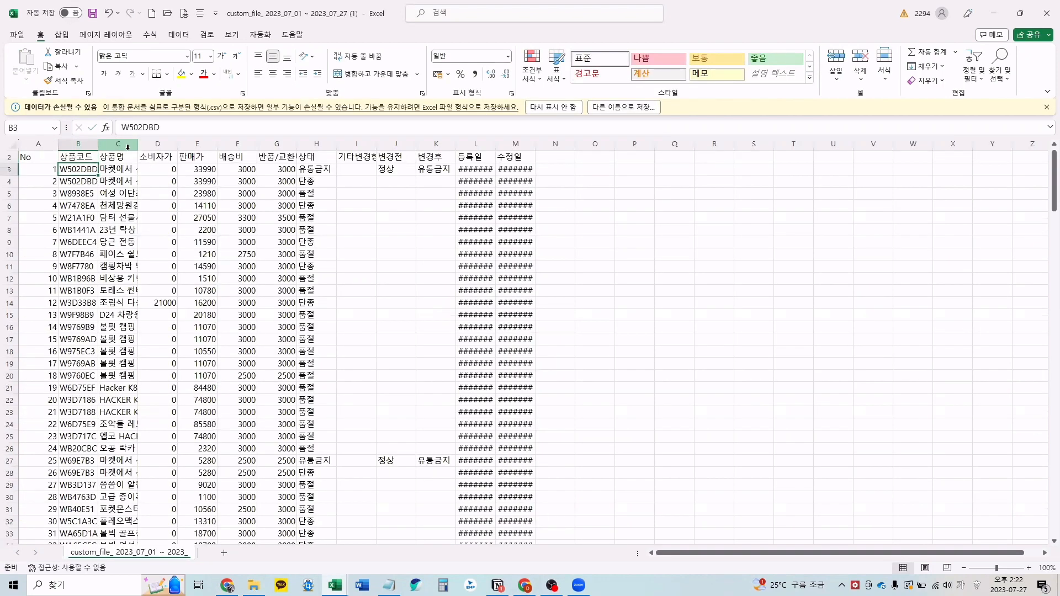
key(Right)
key(ctrl+Right)
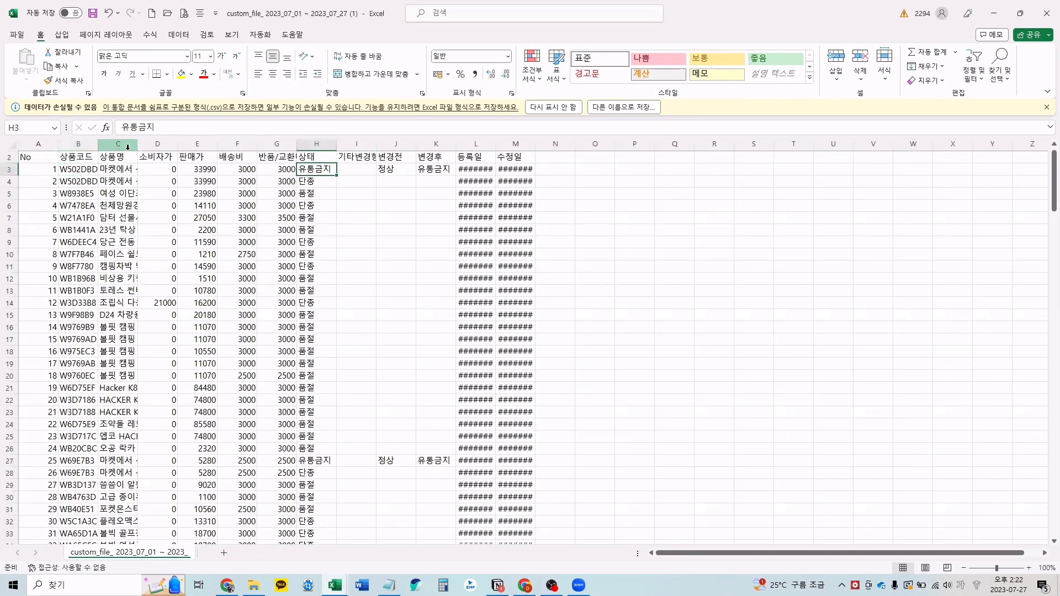
key(Left)
key(Left)
key(Left)
key(Left)
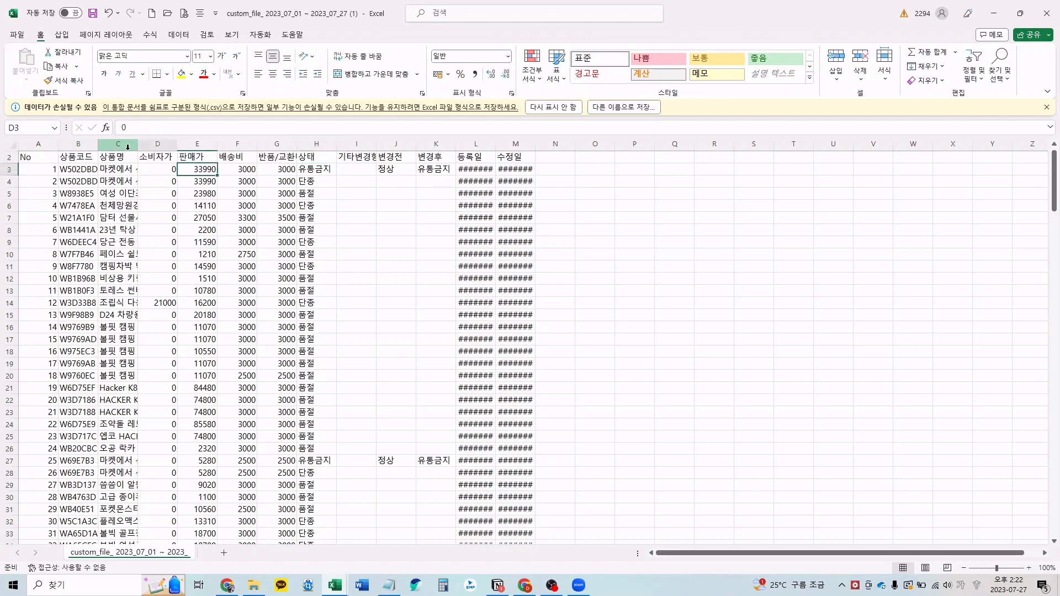
key(Left)
key(Left)
key(Right)
key(Right)
key(Right)
key(Right)
key(Right)
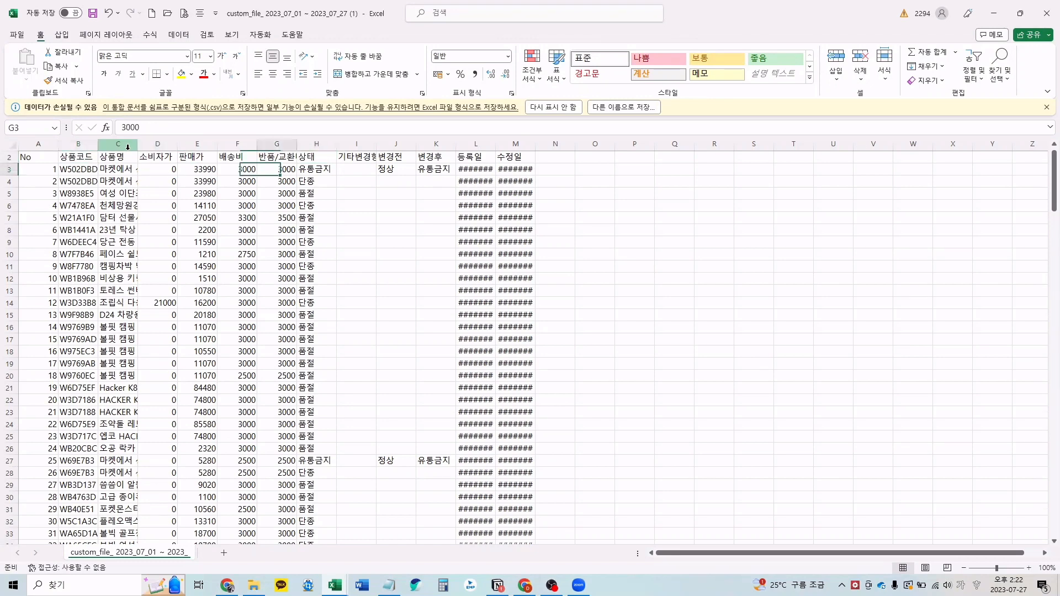
key(Right)
key(Down)
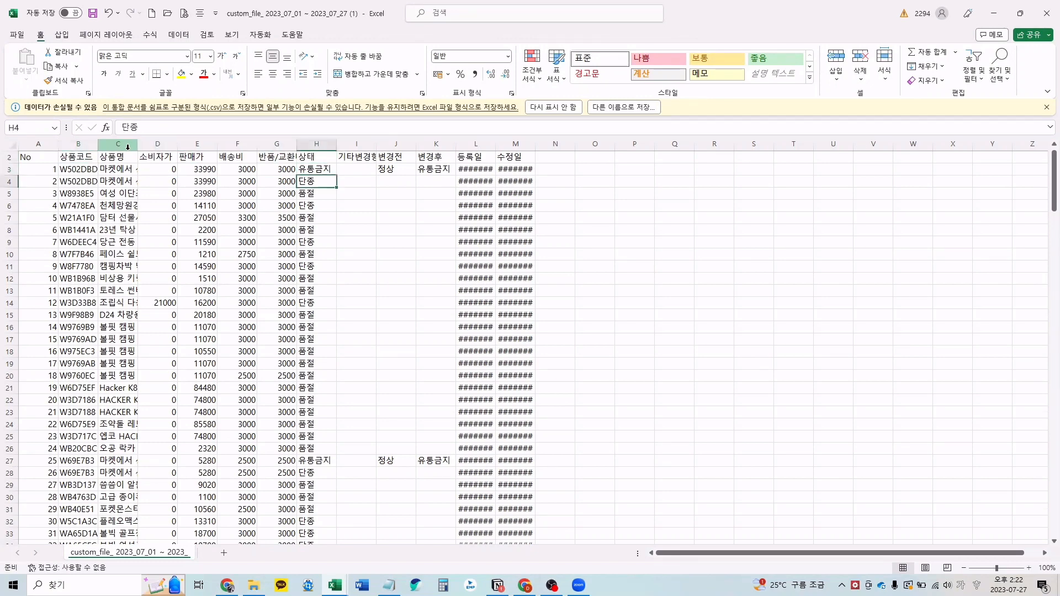
key(Up)
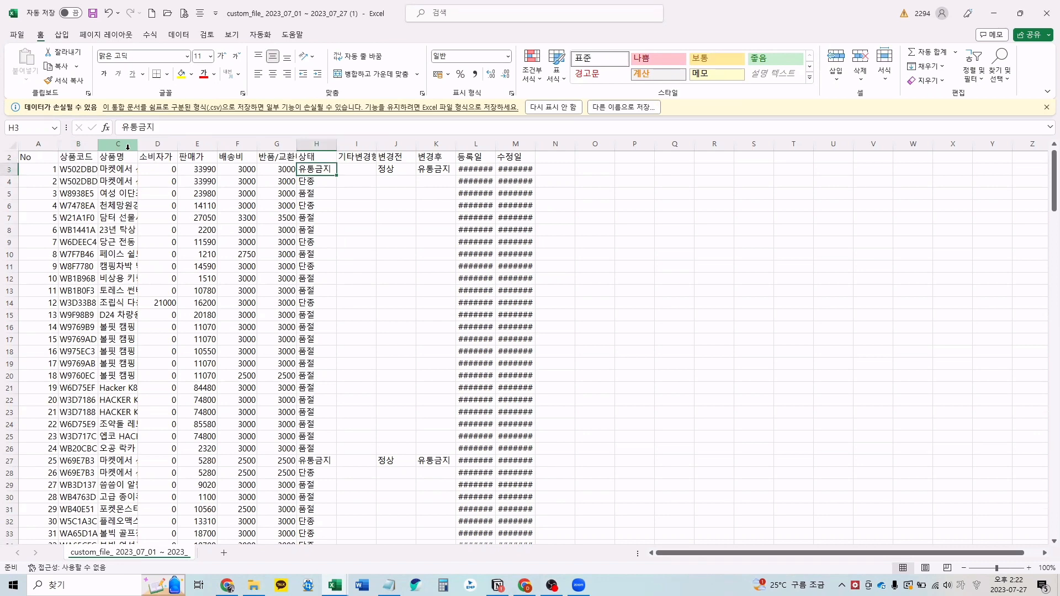
key(ctrl+shift+Down)
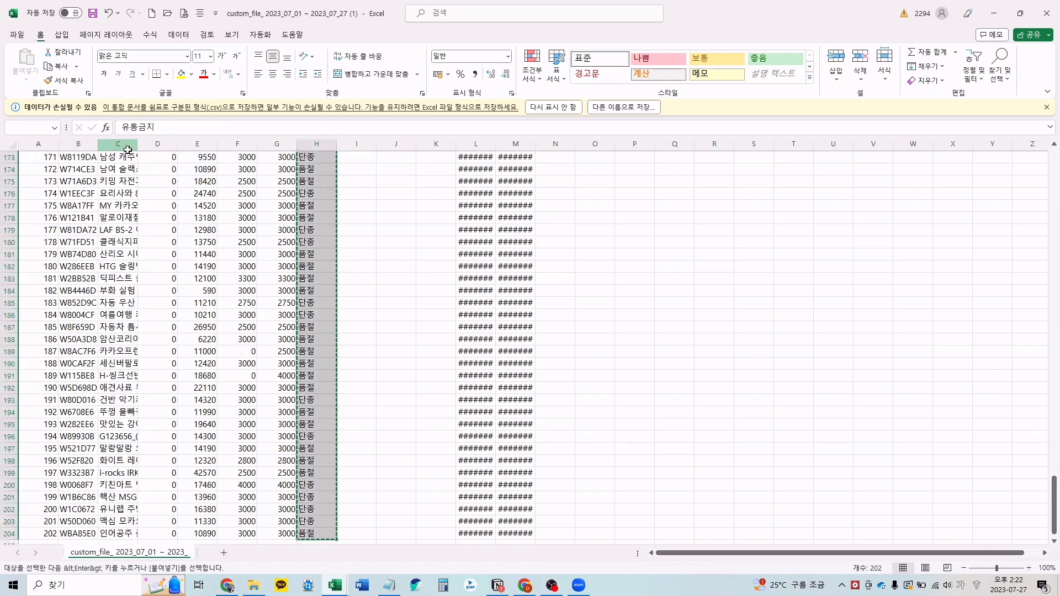
Step: Return to the 통합 문서1 workbook and paste the copied statuses under the 상품상태 header, starting at B2
key(alt+Tab)
key(ctrl+v)
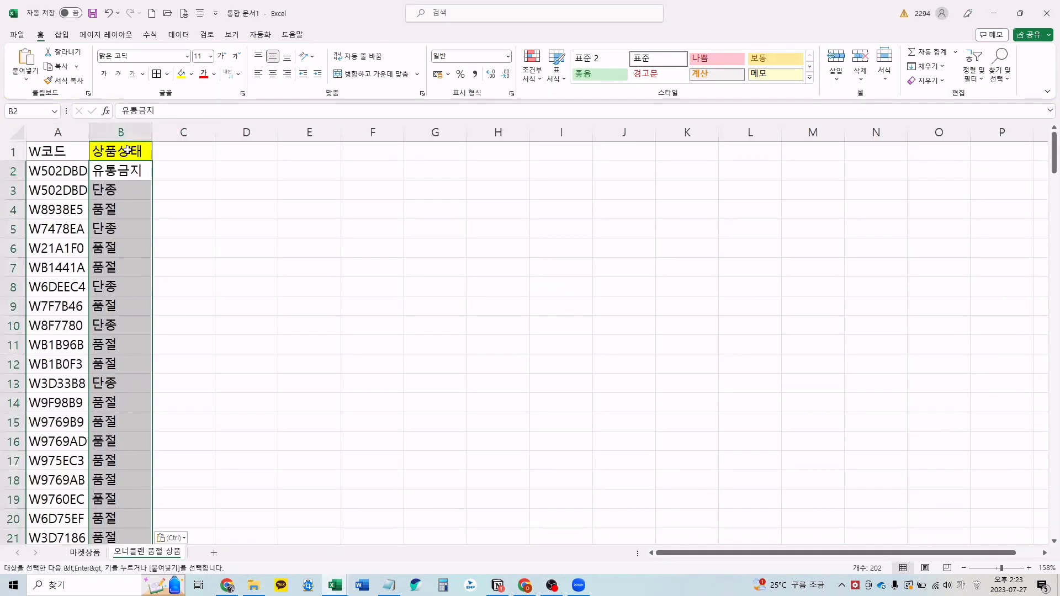
click(130, 171)
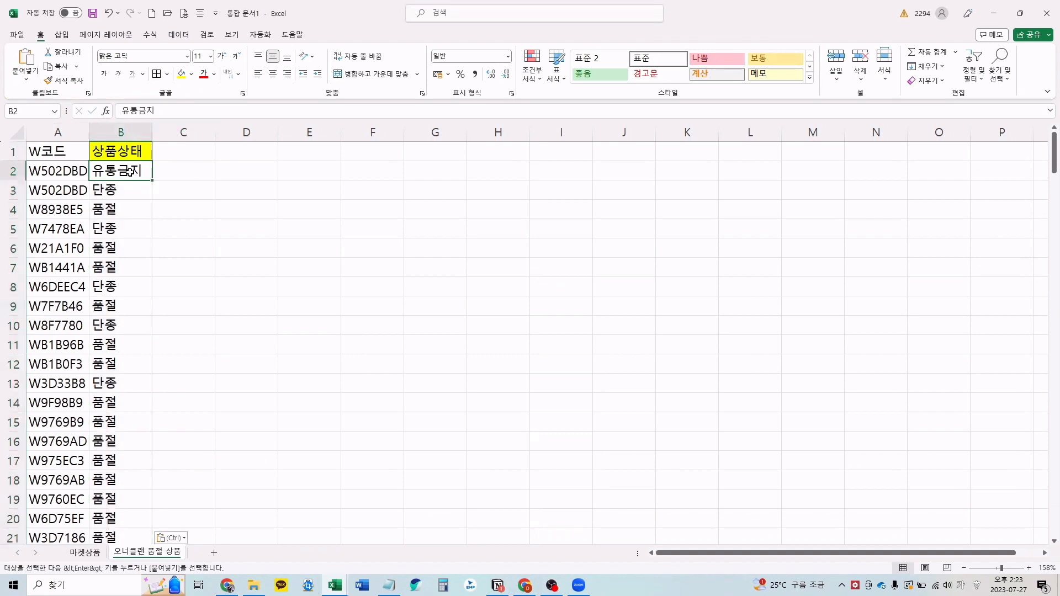
drag(75, 173, 111, 271)
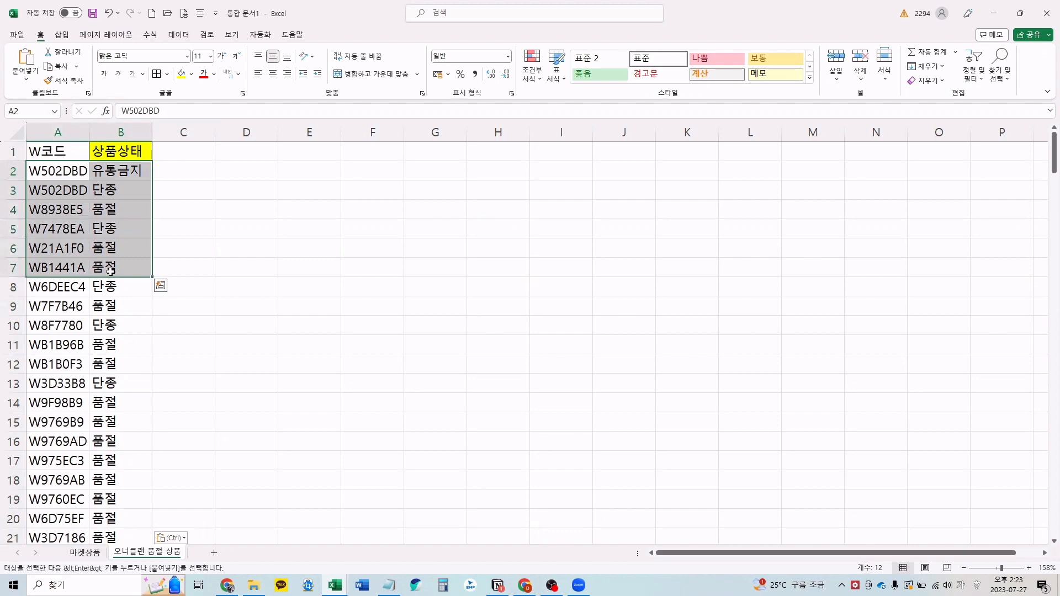
click(111, 270)
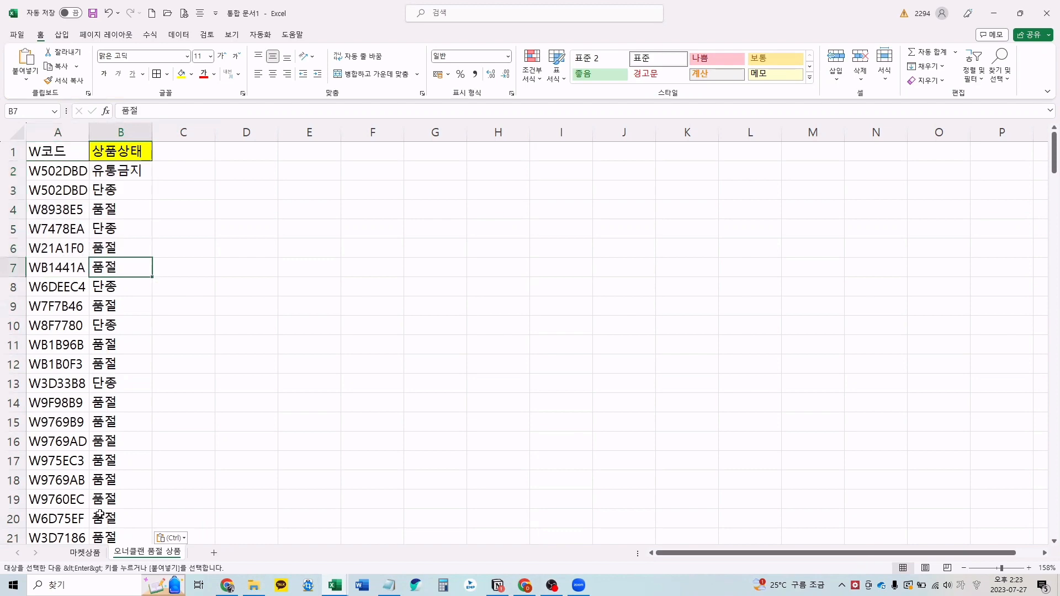
Step: Enter the header 상품상태 in cell D1 of the 마켓상품 sheet and fill the cell with yellow
click(85, 552)
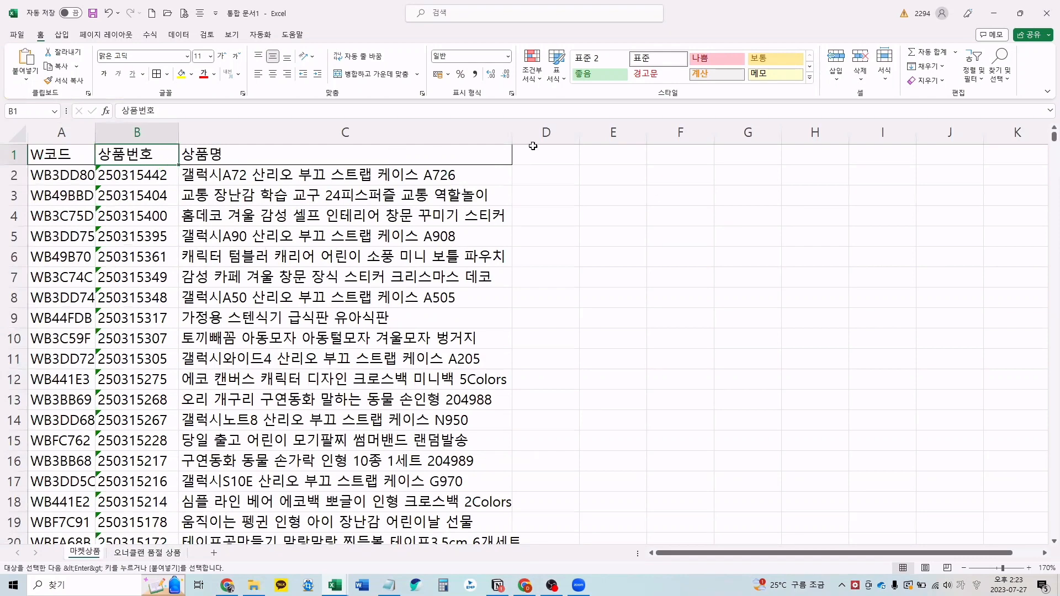
click(550, 146)
text(상품상태)
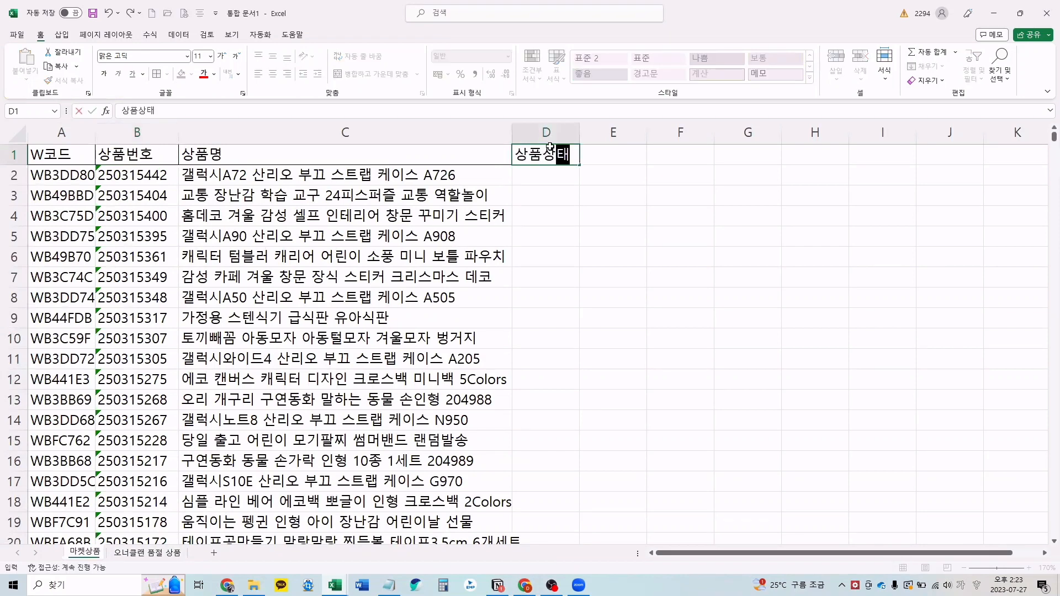
key(Return)
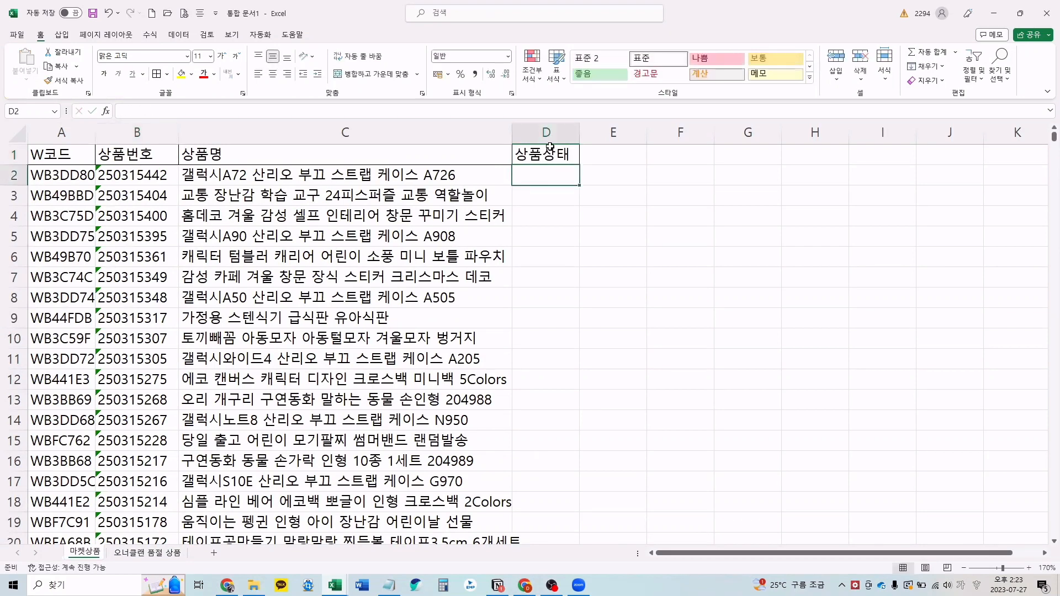
click(550, 149)
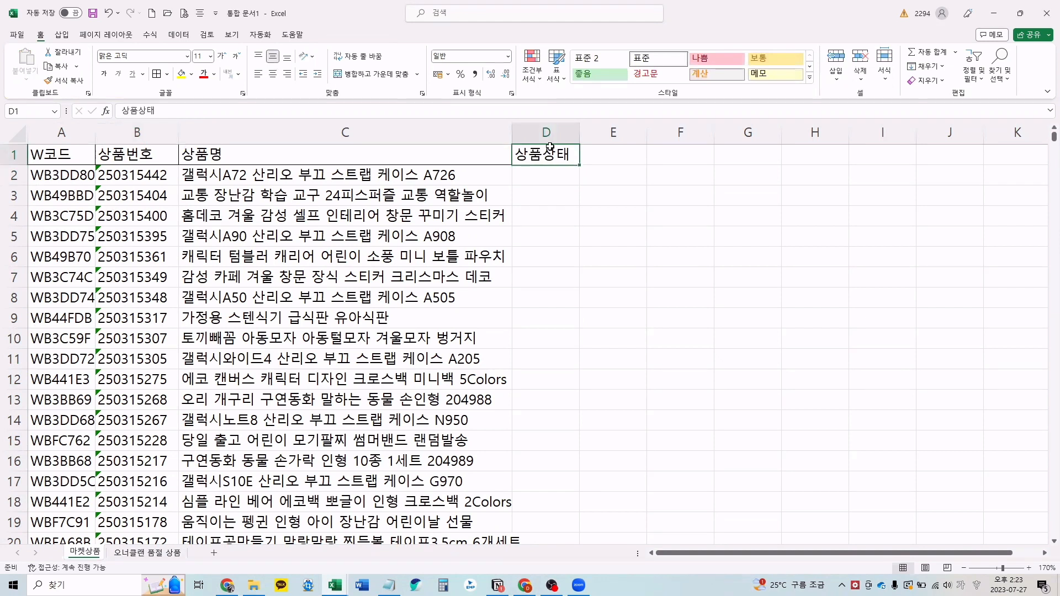
click(184, 74)
Step: Begin a VLOOKUP formula in cell D2 of the 마켓상품 sheet with the W코드 in A2 as the lookup value
click(558, 179)
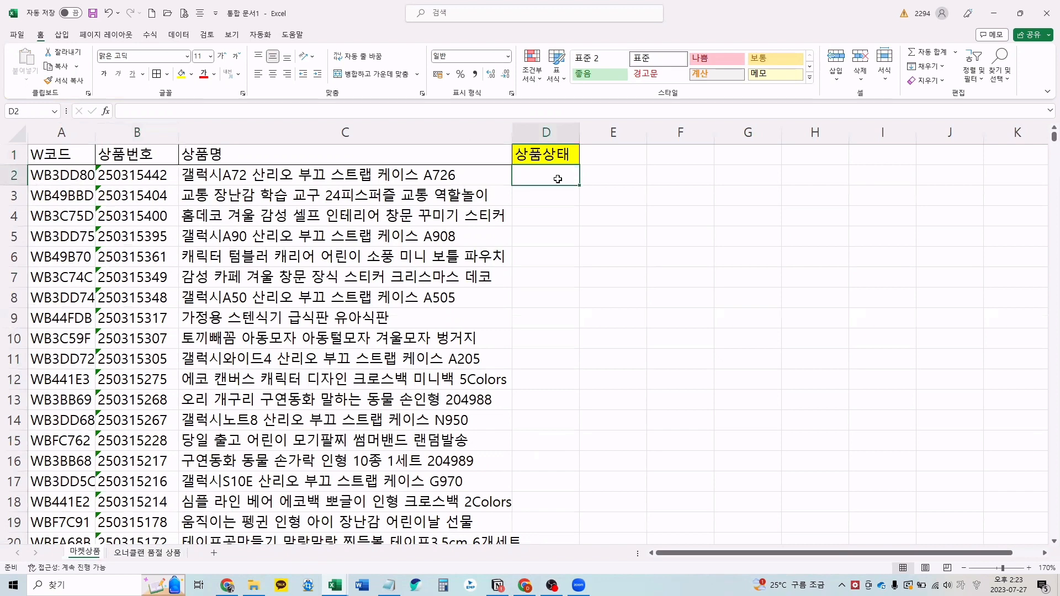
text(=)
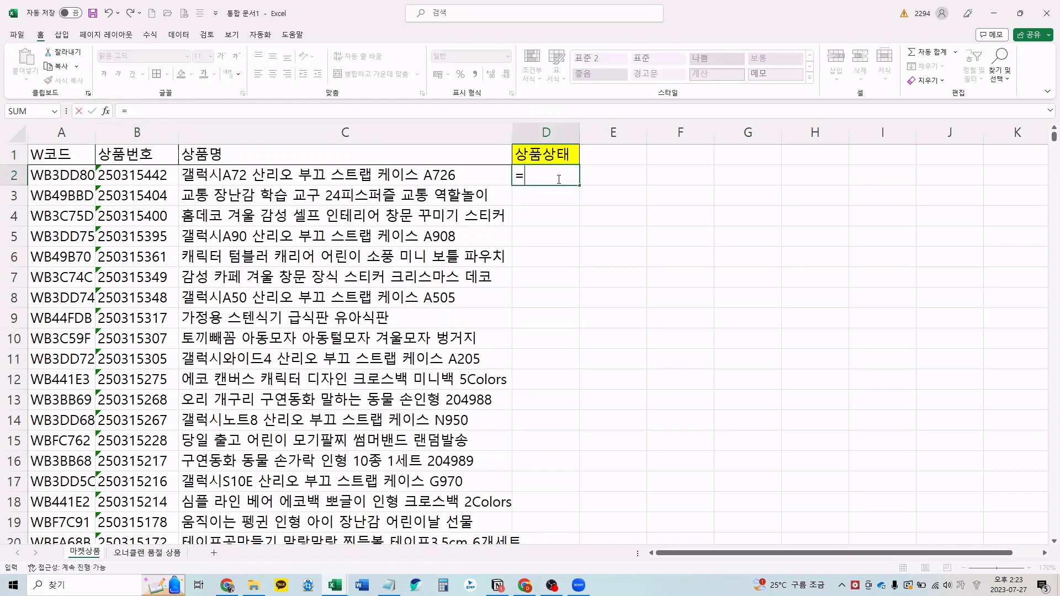
text(vlo)
key(Tab)
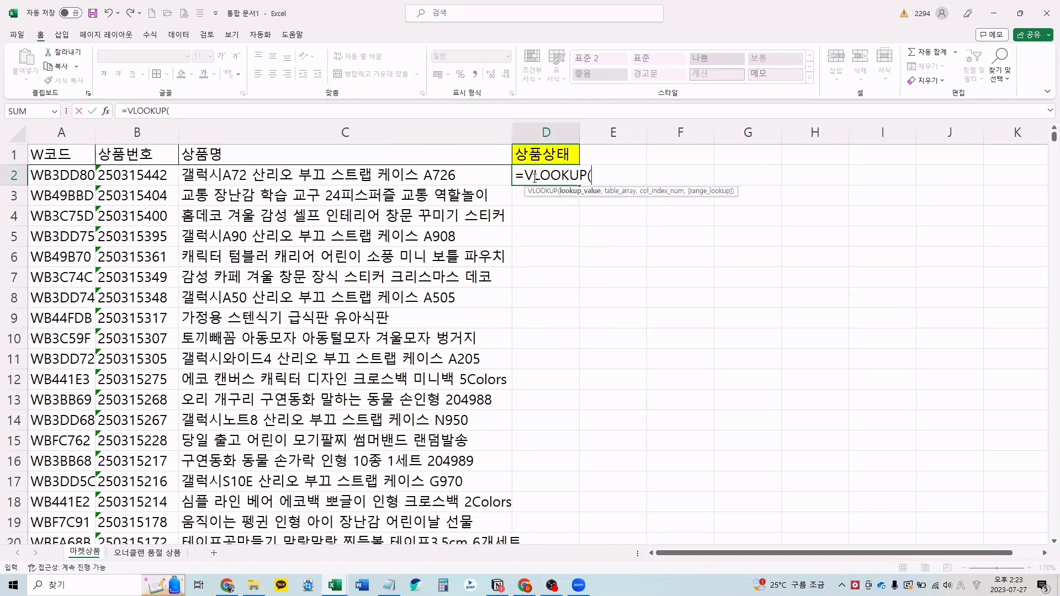
drag(535, 177, 590, 175)
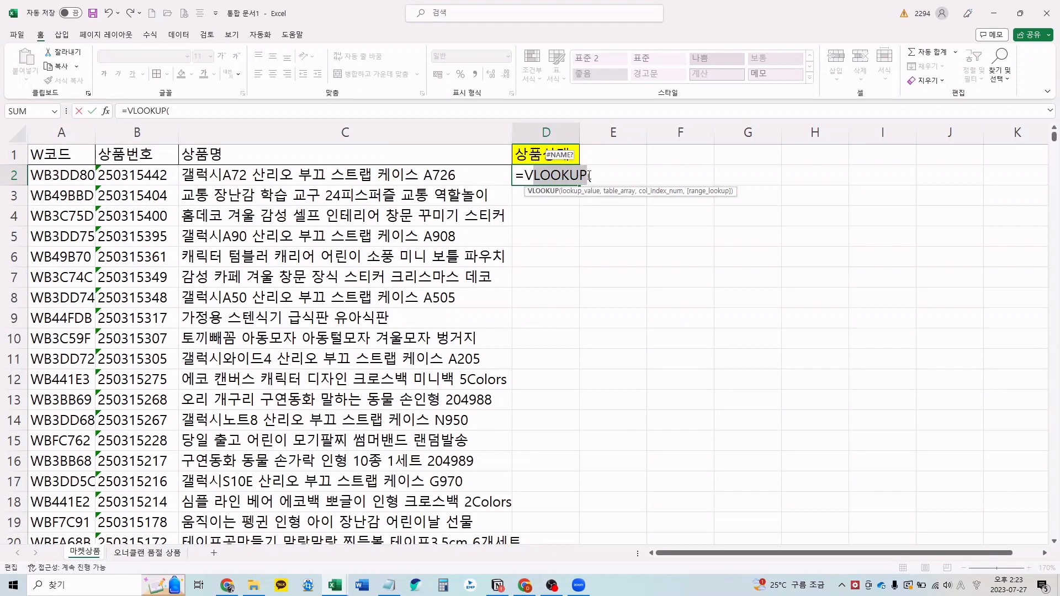
click(589, 176)
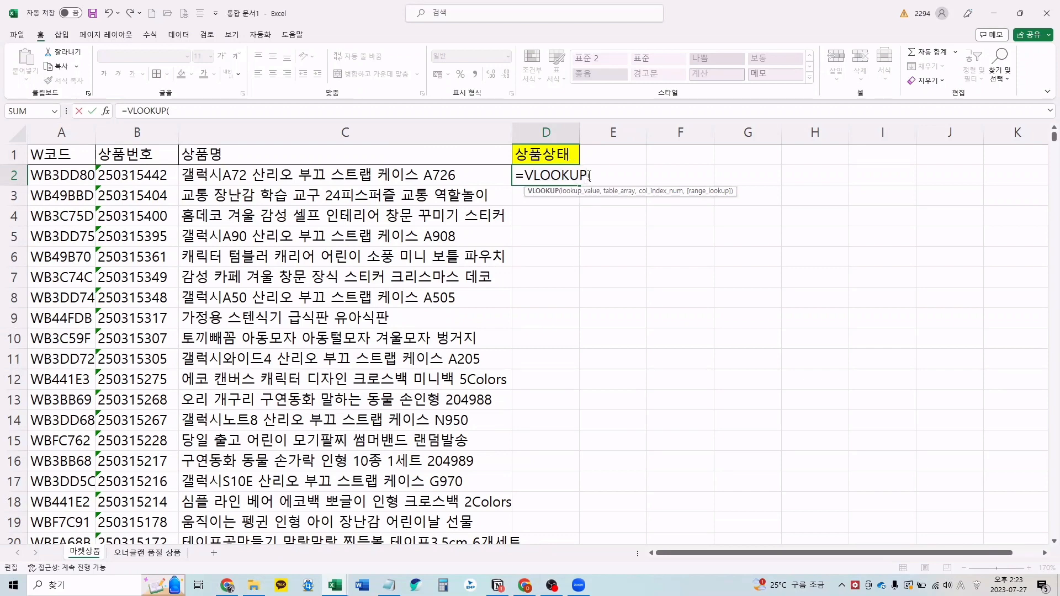
key(shift+Left)
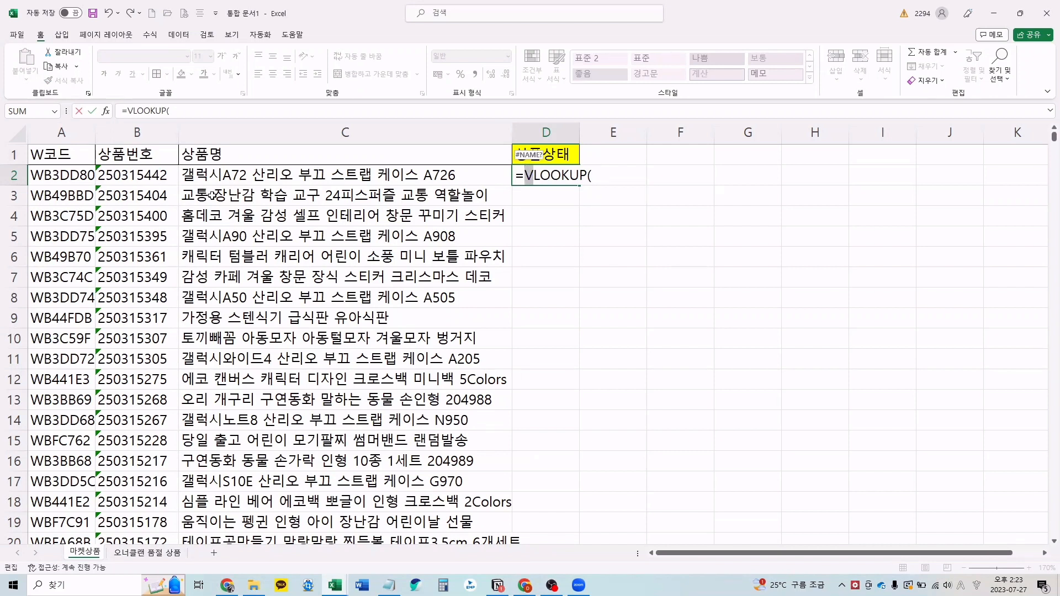
drag(533, 175, 599, 178)
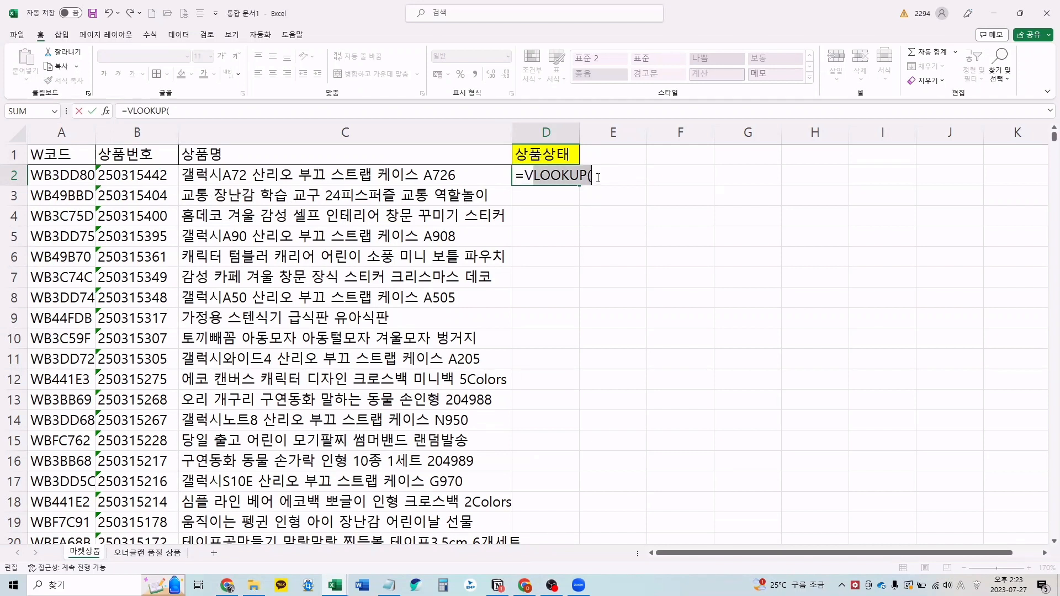
click(598, 178)
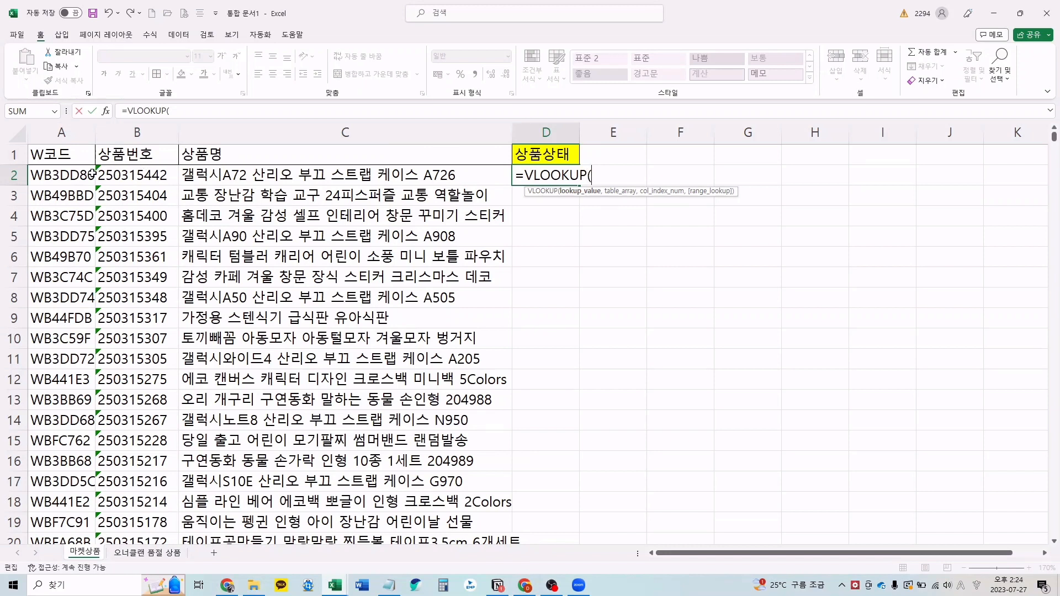
click(71, 178)
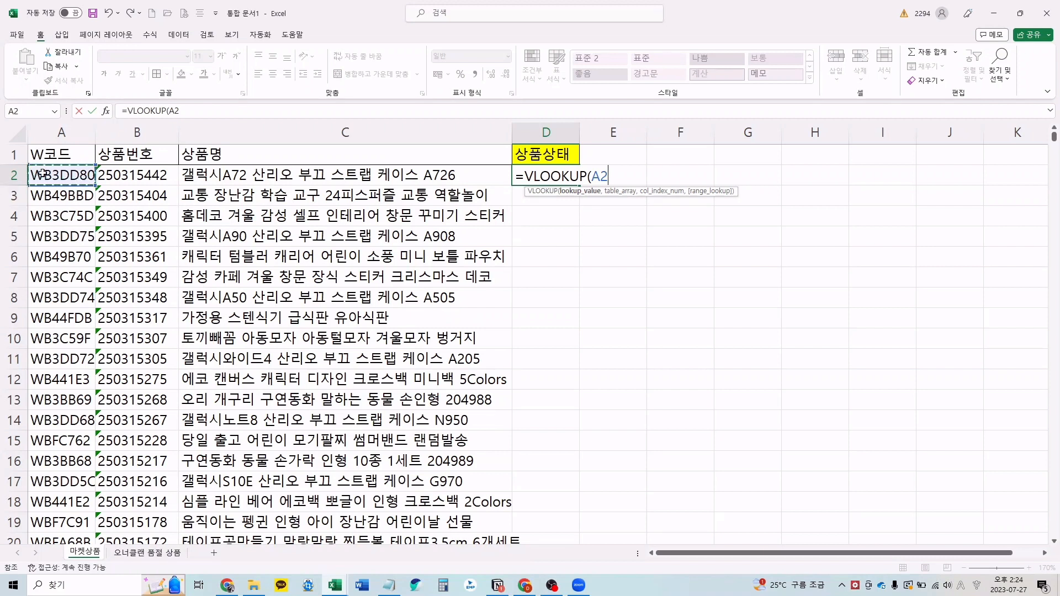
text(,)
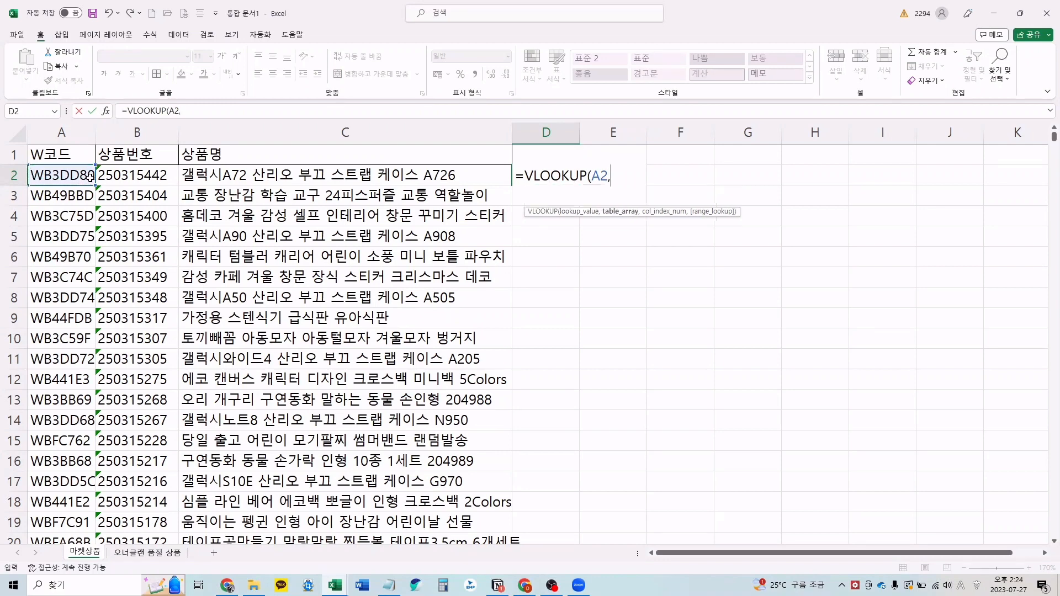
click(140, 554)
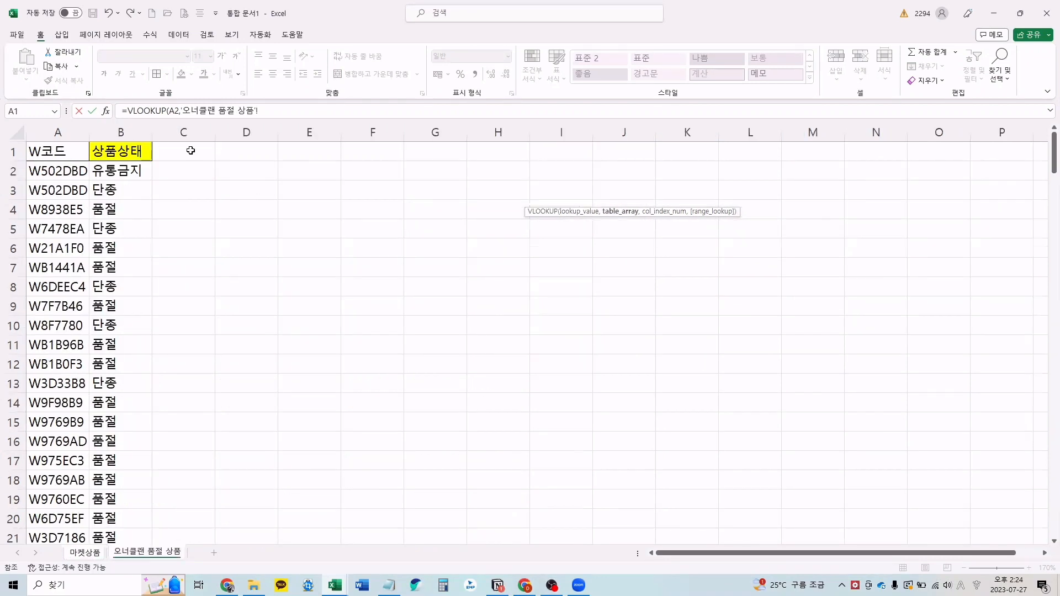
click(70, 134)
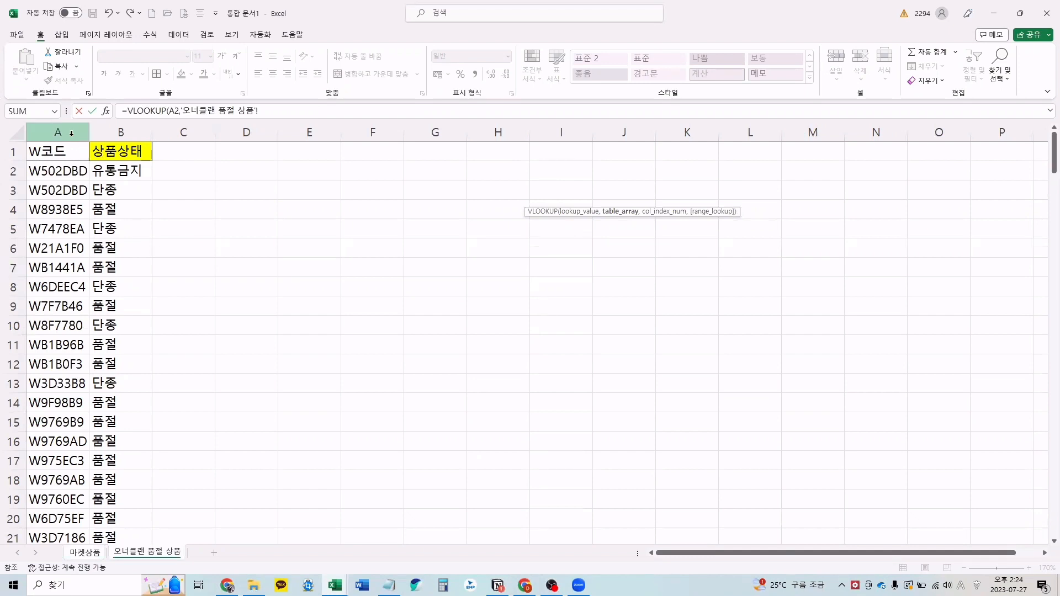
drag(88, 133, 108, 132)
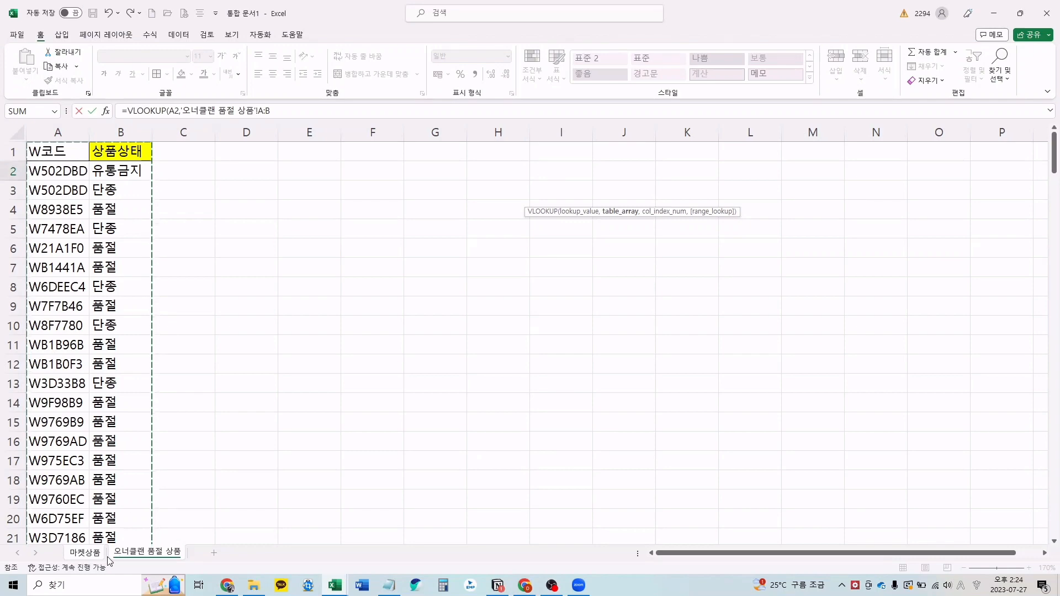
click(84, 552)
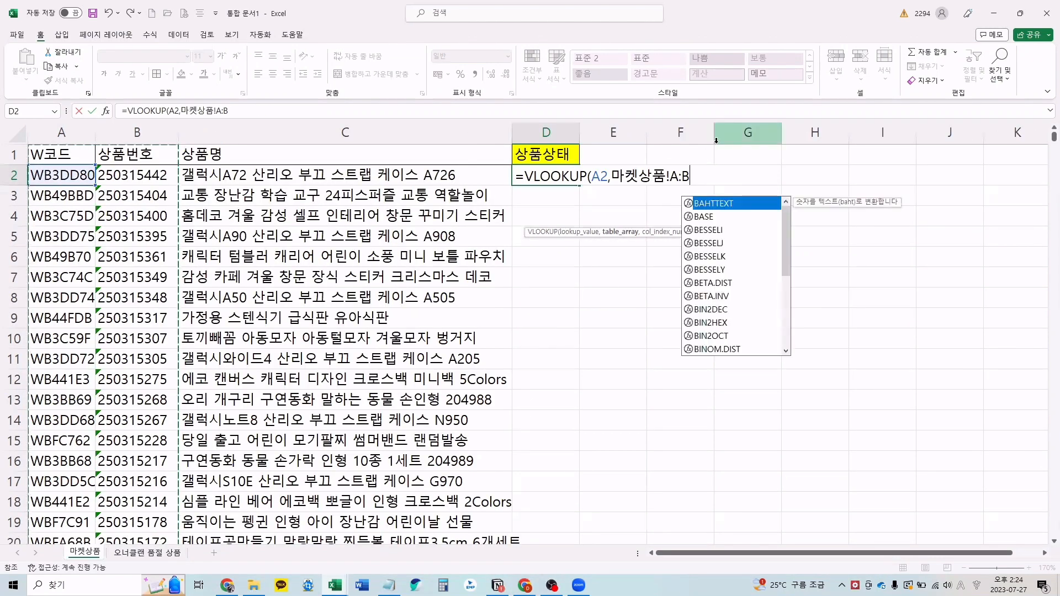
key(BackSpace)
key(BackSpace)
key(BackSpace)
key(BackSpace)
key(BackSpace)
key(BackSpace)
key(BackSpace)
key(BackSpace)
key(BackSpace)
key(BackSpace)
key(BackSpace)
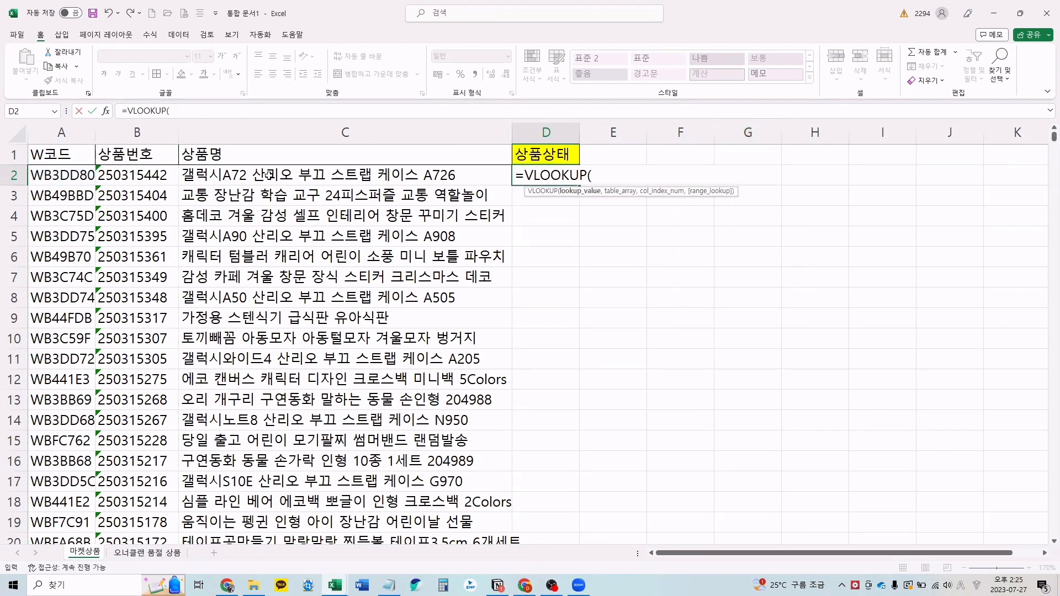
Step: Complete the D2 formula as =VLOOKUP(마켓상품!A2,'오너클랜 품절 상품'!A:B,2,0) and fill it down column D of 마켓상품
click(55, 172)
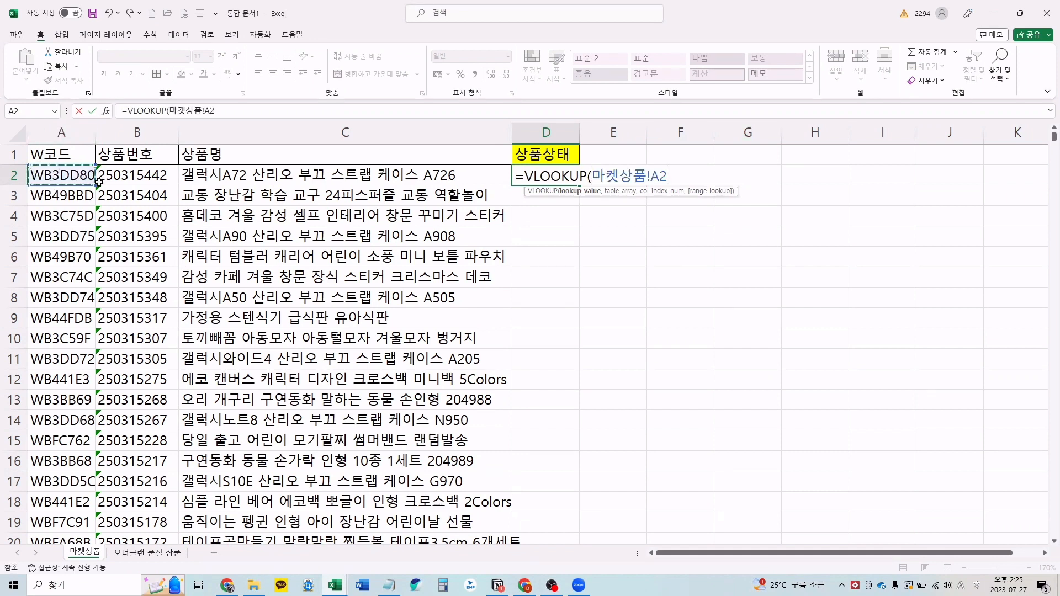
text(,)
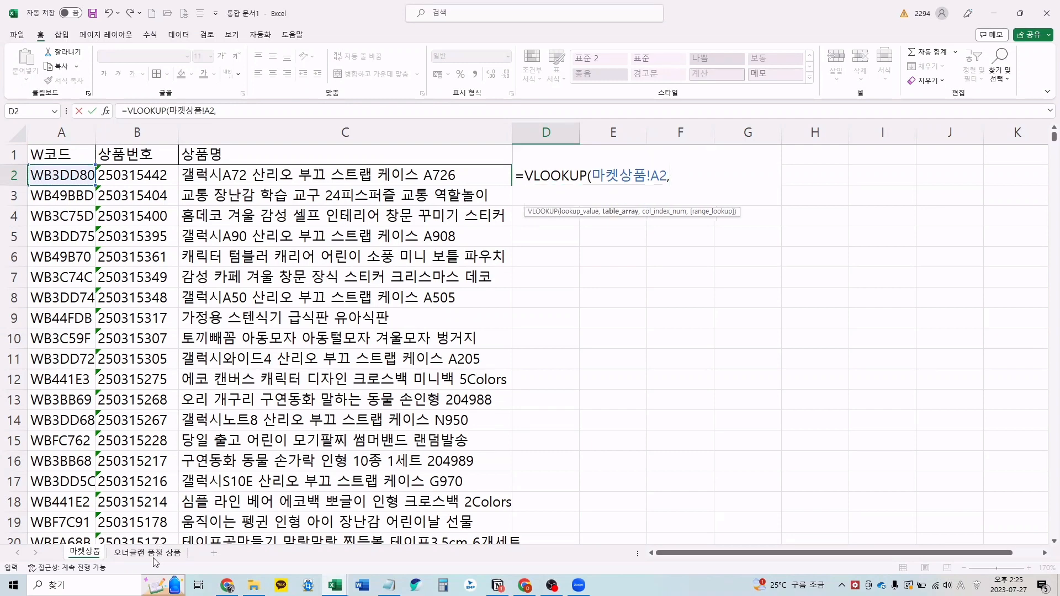
click(156, 554)
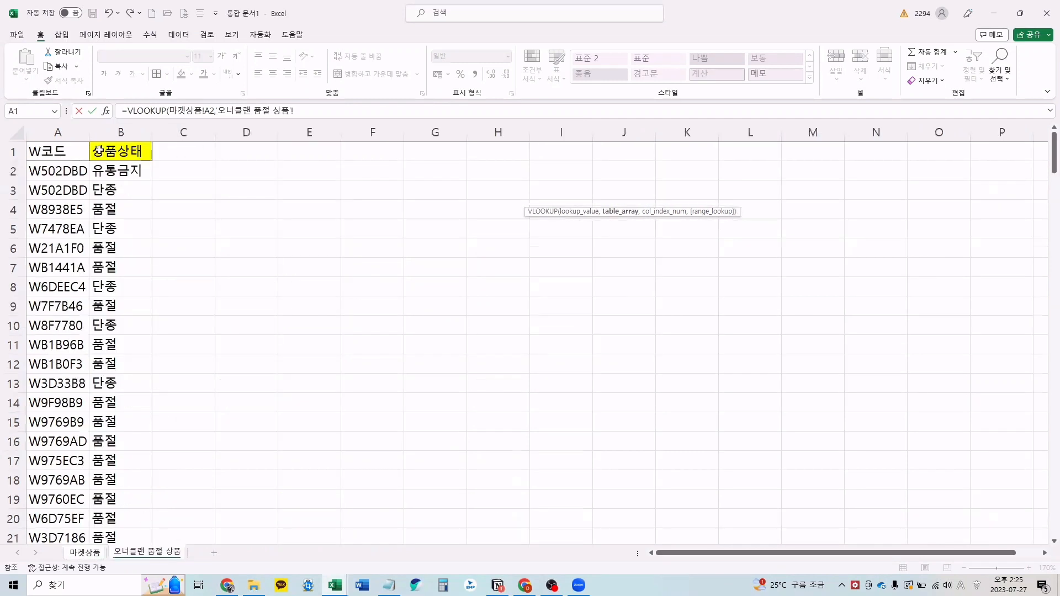
drag(83, 132, 110, 129)
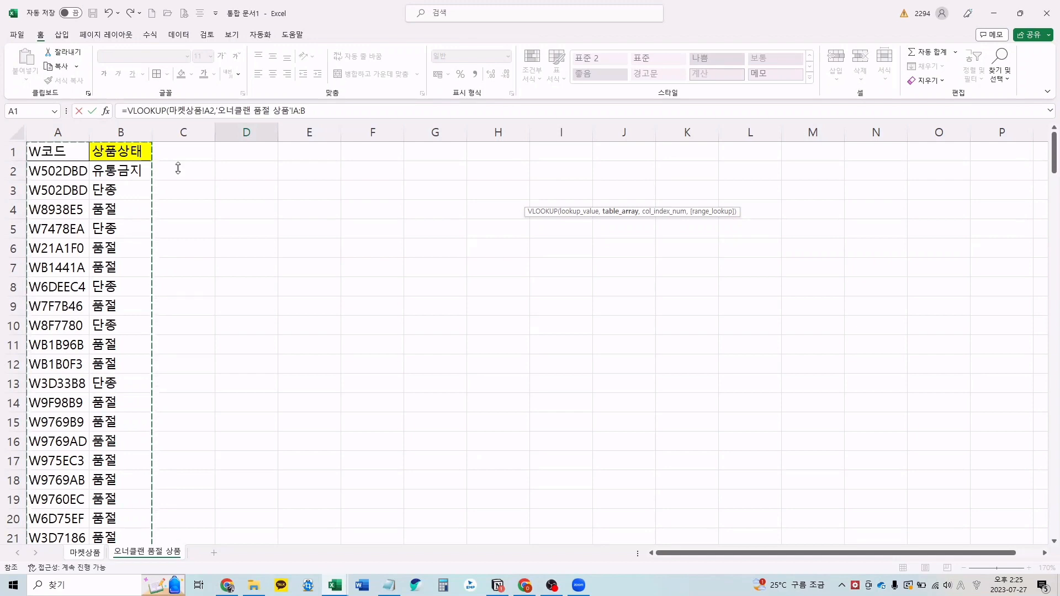
text(,)
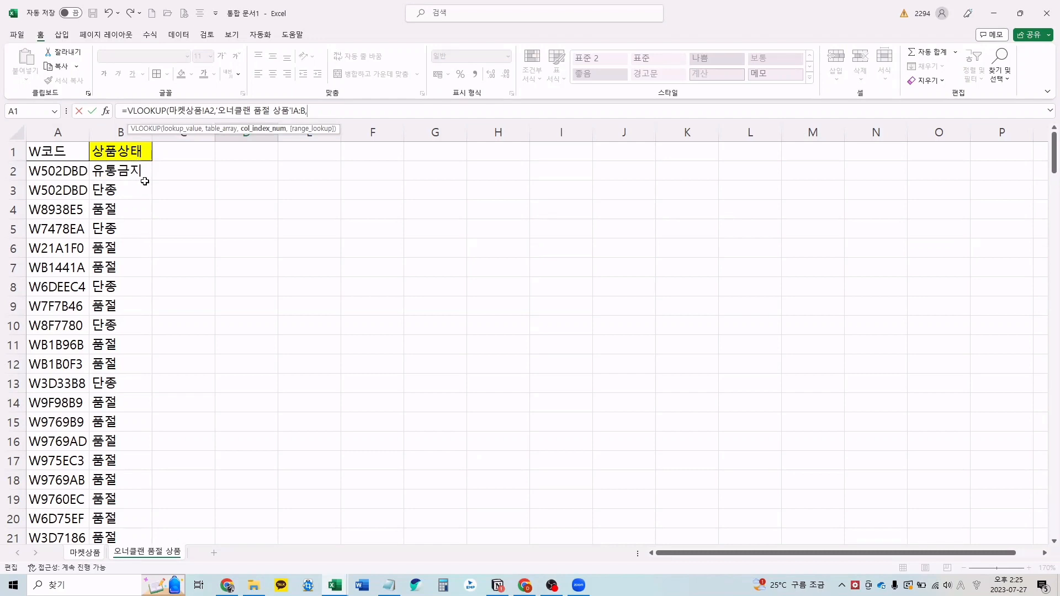
text(2,0))
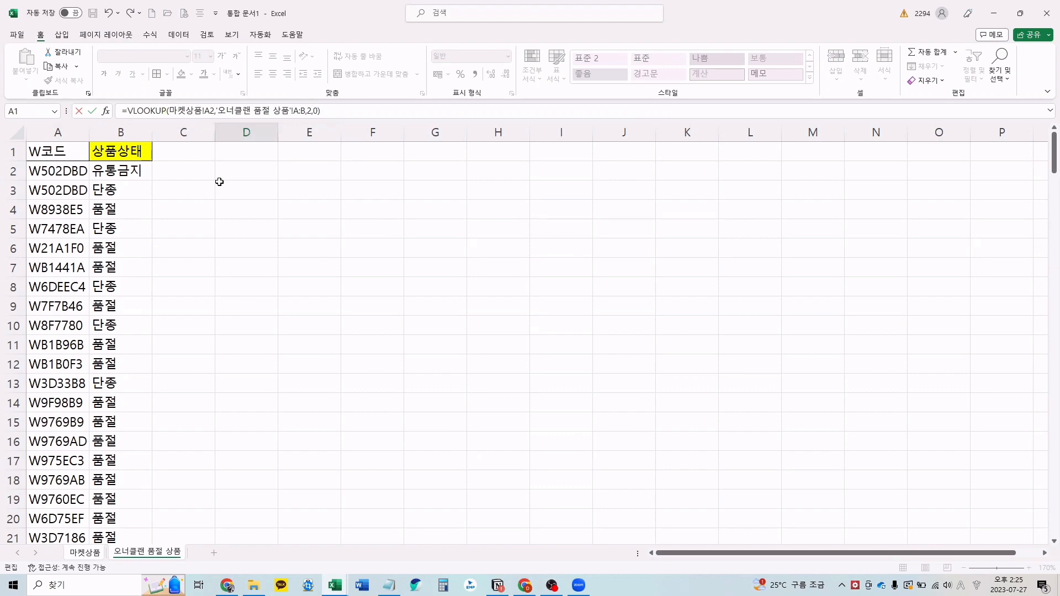
key(Return)
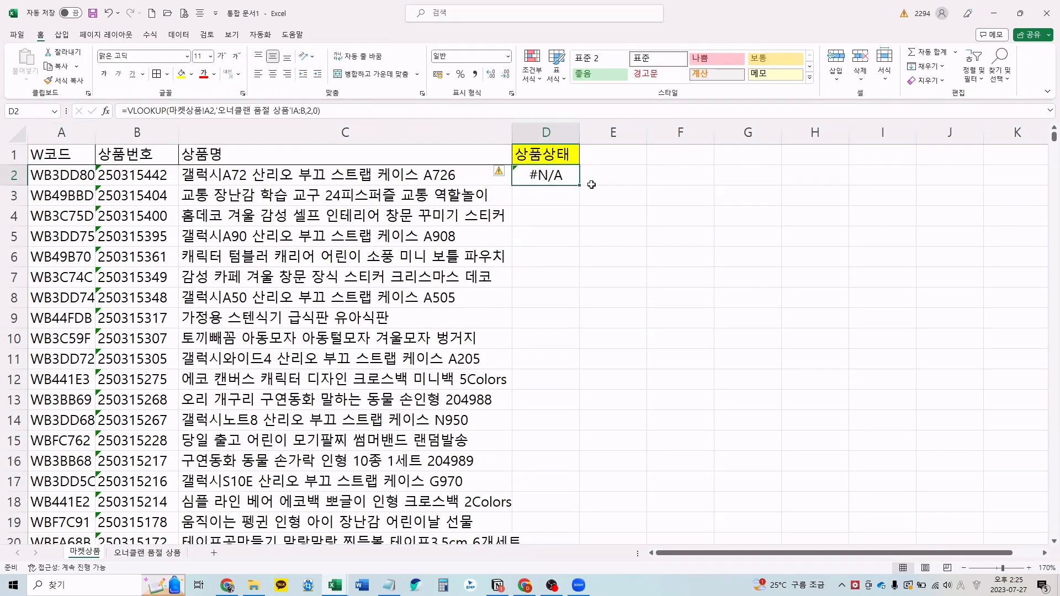
Step: Copy the W코드 in A2 of 마켓상품 and paste it over the code in A4 of the 오너클랜 품절 상품 sheet
click(48, 175)
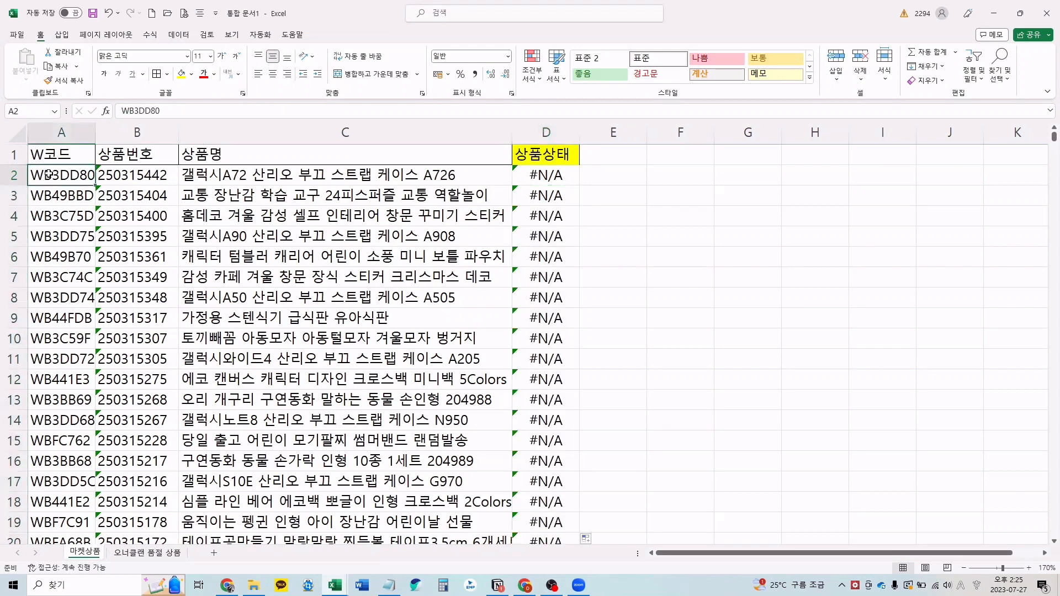
key(ctrl+c)
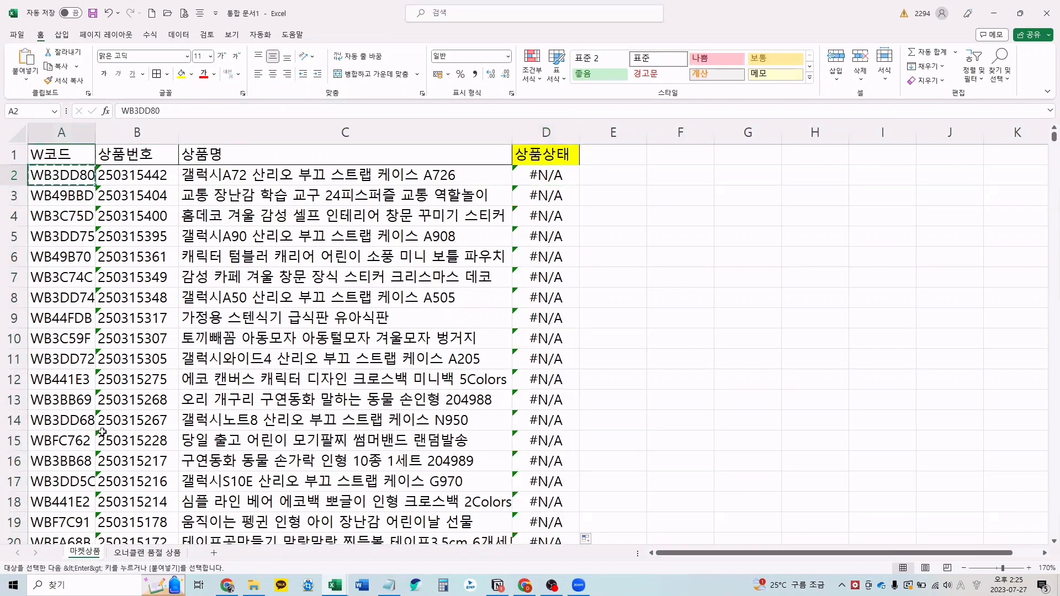
click(123, 560)
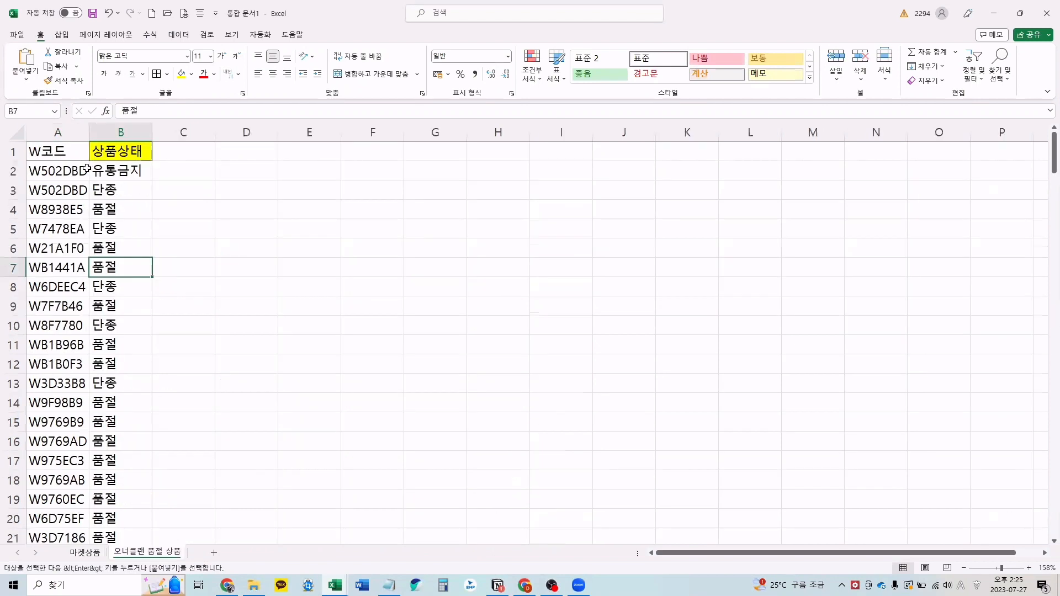
click(75, 167)
key(ctrl+v)
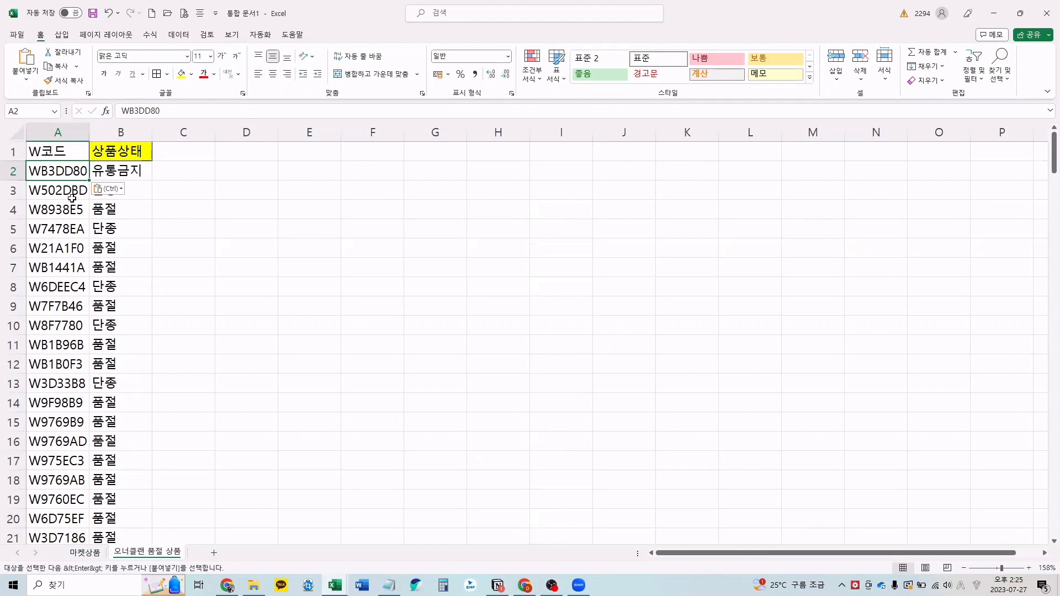
key(ctrl+v)
click(64, 212)
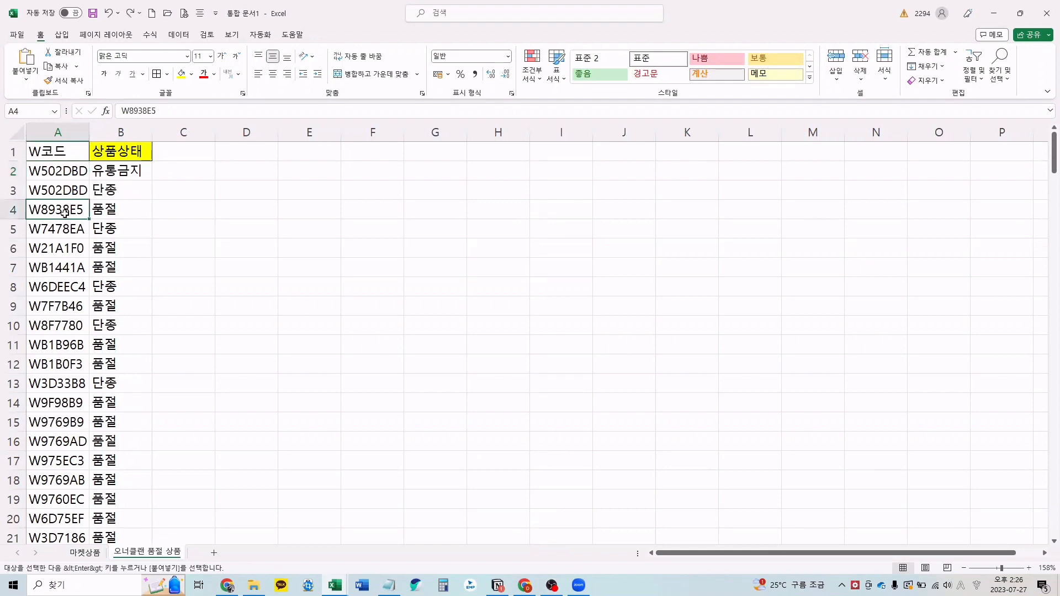
key(ctrl+v)
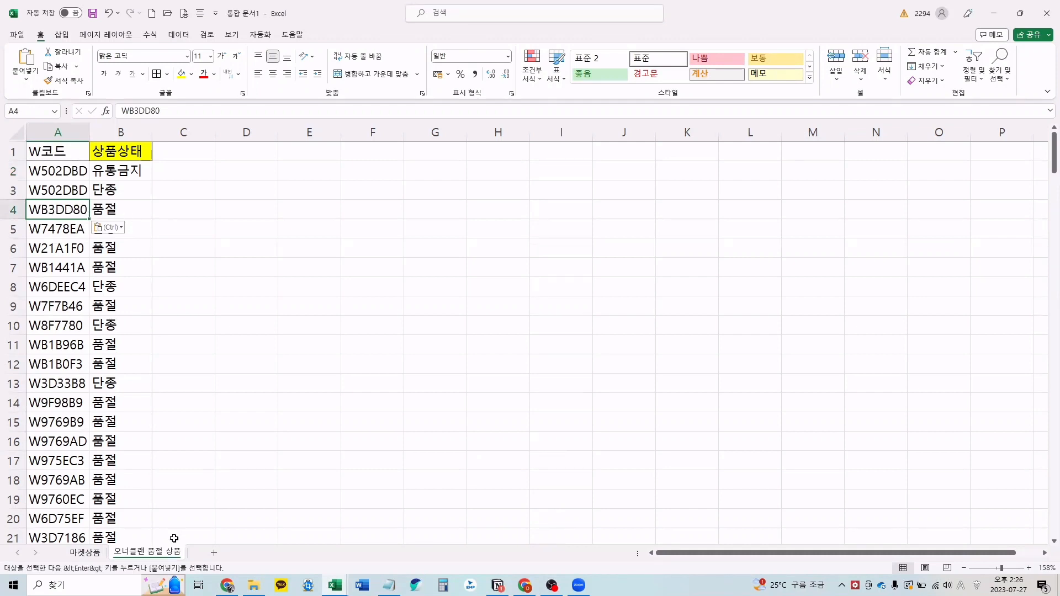
Step: Check the 상품상태 result in D2 of 마켓상품 against row 4 of the 오너클랜 품절 상품 sheet
click(94, 553)
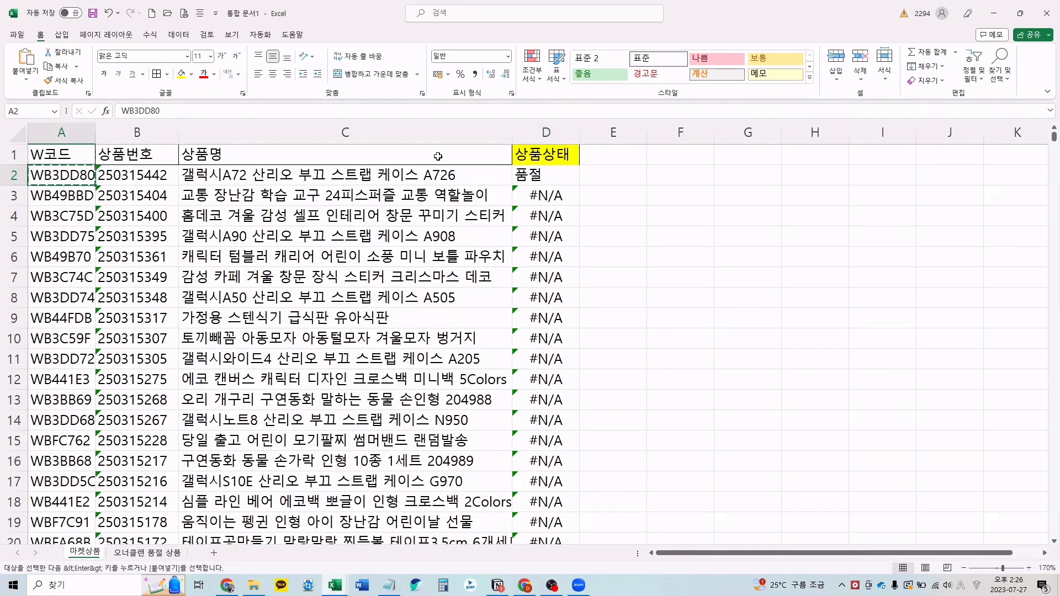
click(547, 172)
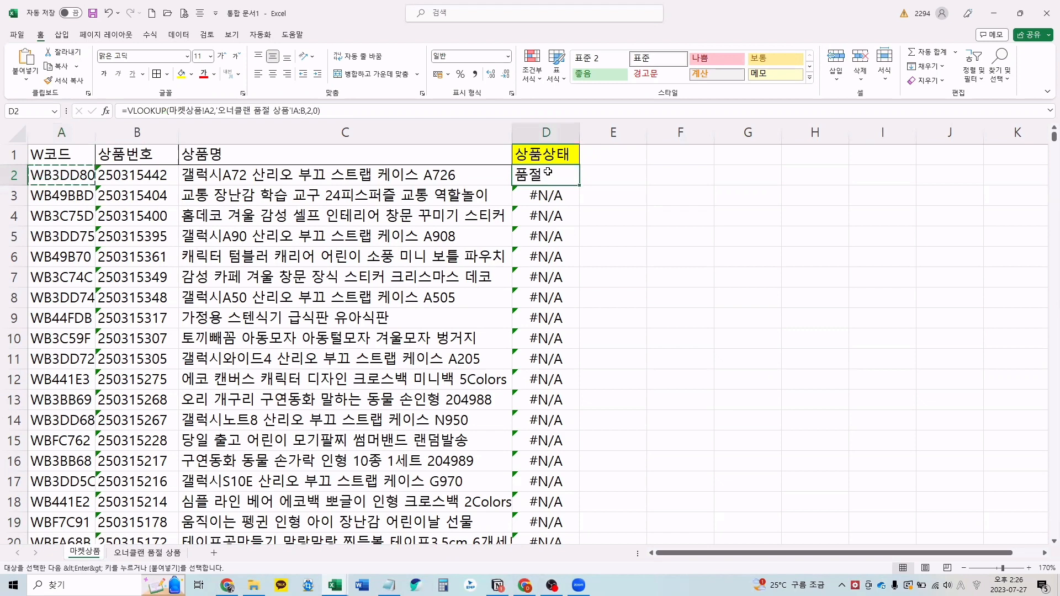
click(147, 553)
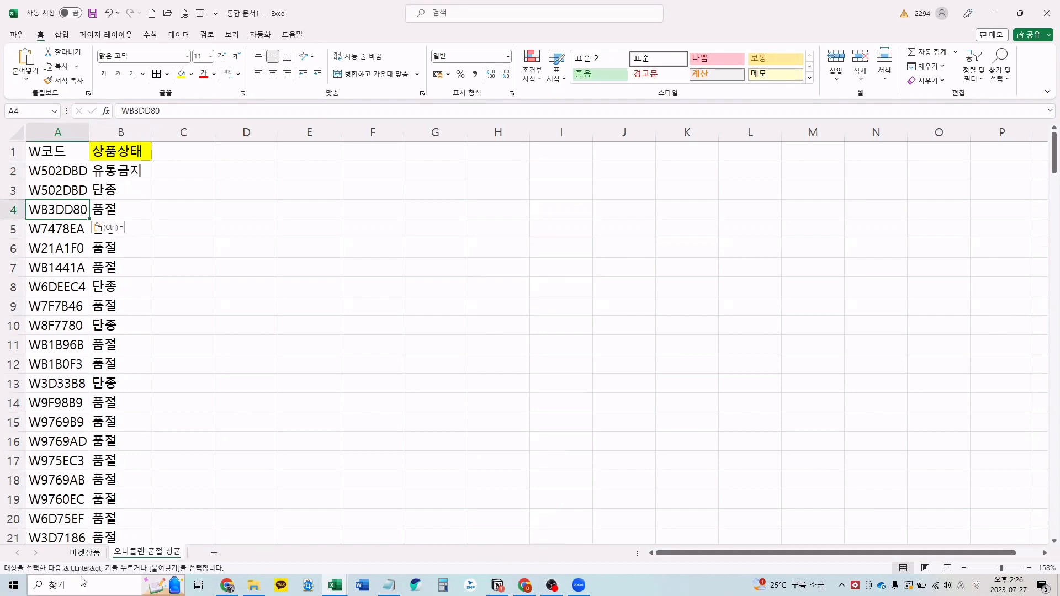
click(84, 552)
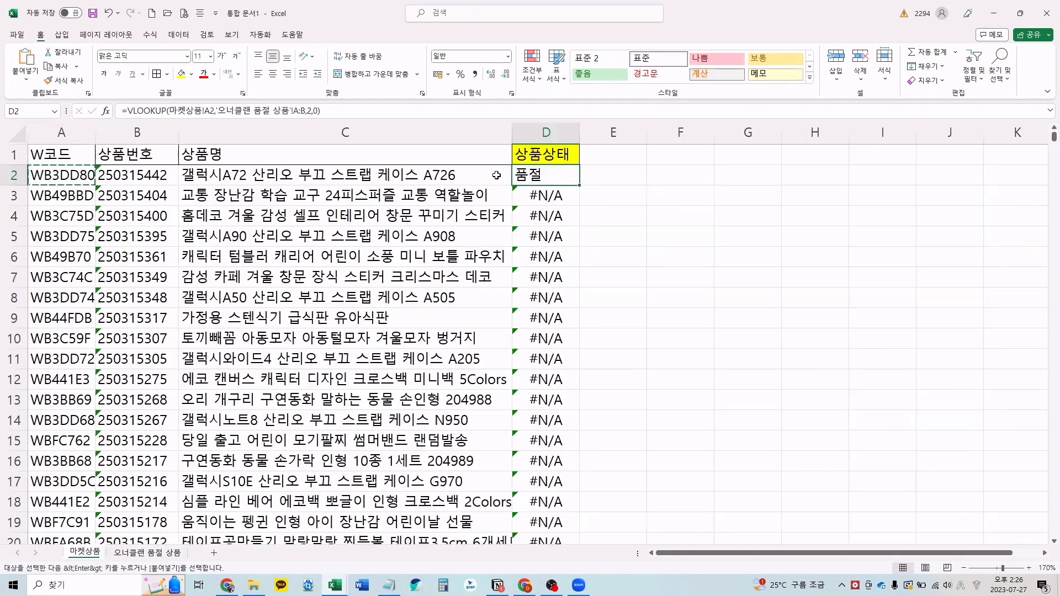
Step: Remove and re-enter the closing arguments of the VLOOKUP formula in D2 of 마켓상품, with column index 2 and match type 0
double_click(553, 176)
key(BackSpace)
key(BackSpace)
key(BackSpace)
key(BackSpace)
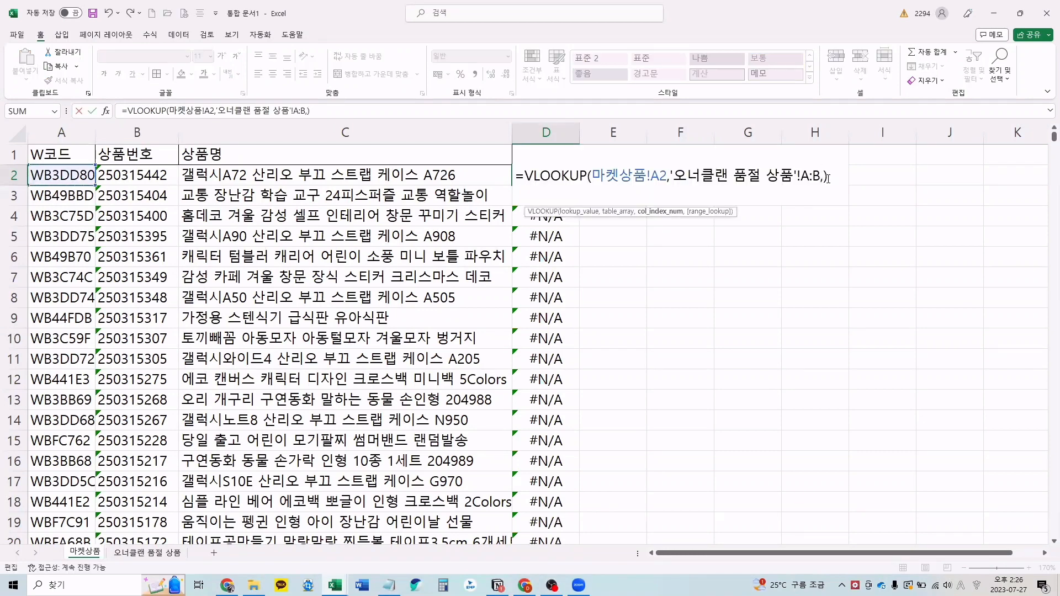
key(Return)
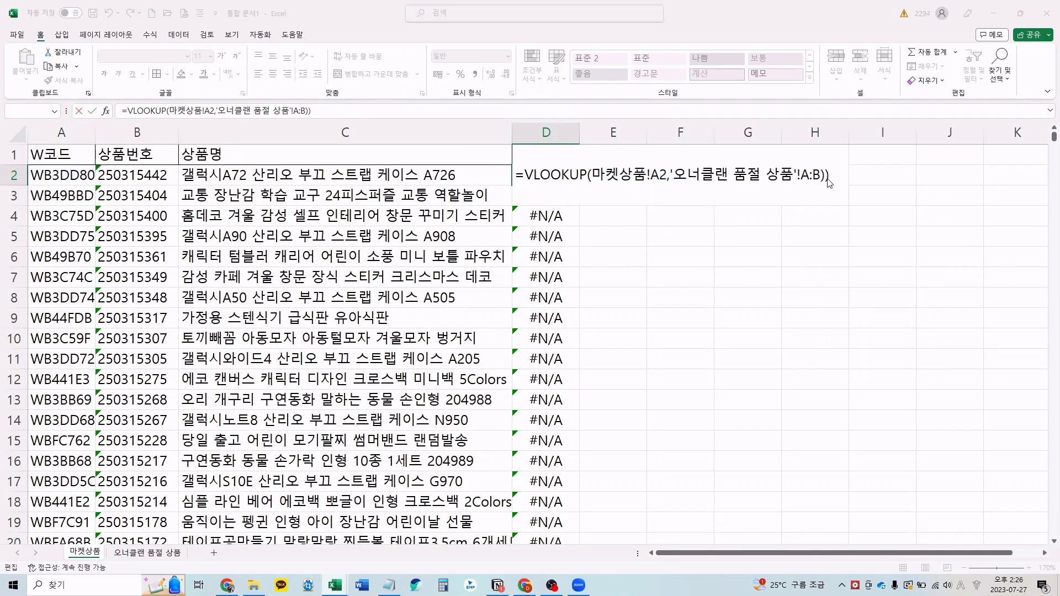
key(Return)
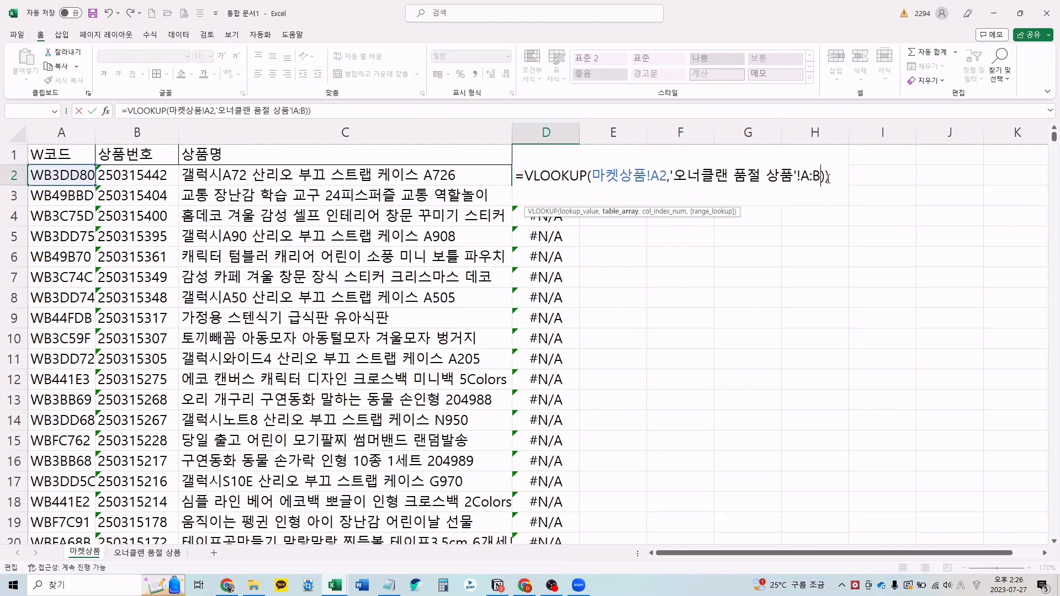
text(,)
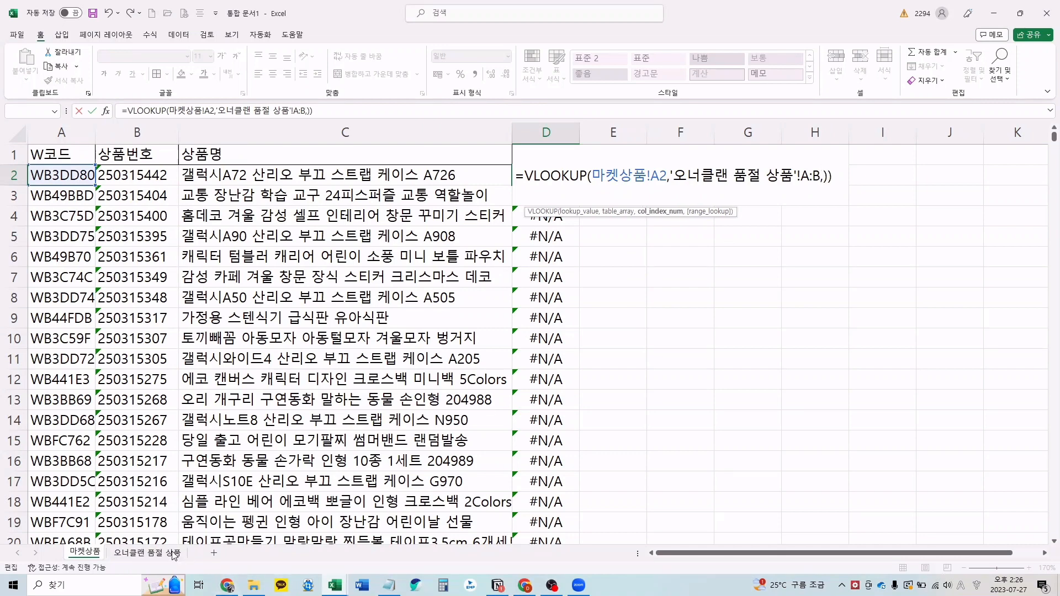
click(147, 552)
drag(58, 133, 117, 135)
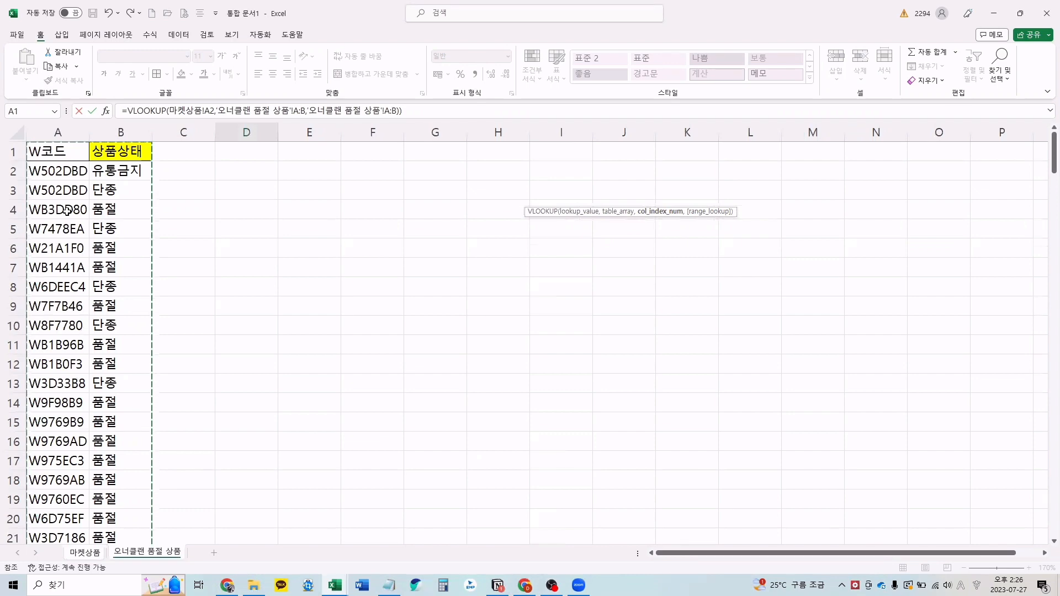
text(2,0)
key(Return)
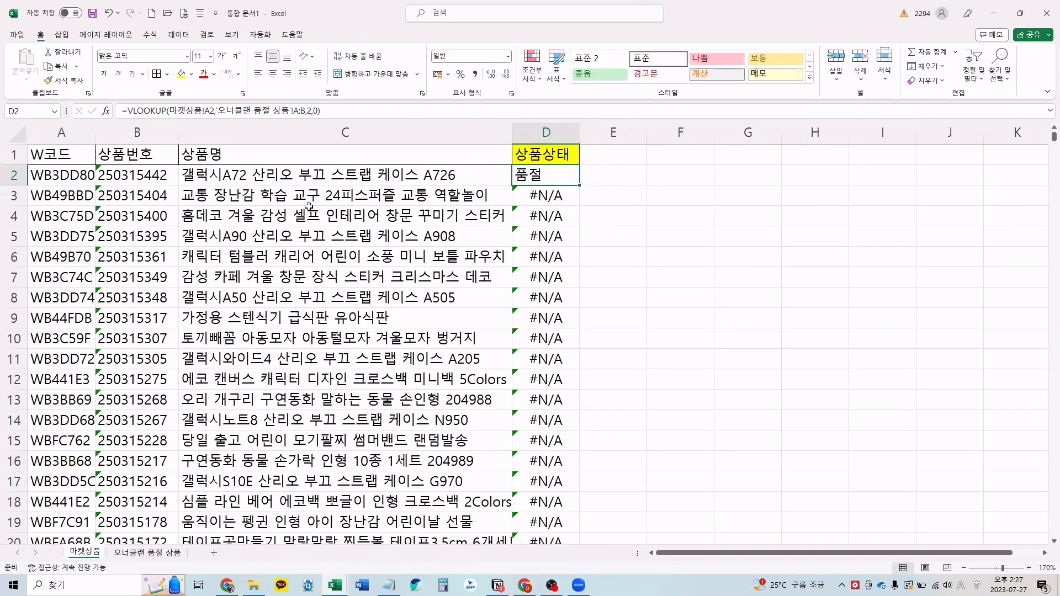
Step: Trace the W코드 in A2 of 마켓상품 through the 오너클랜 품절 상품 sheet to its matching status in B4
click(42, 175)
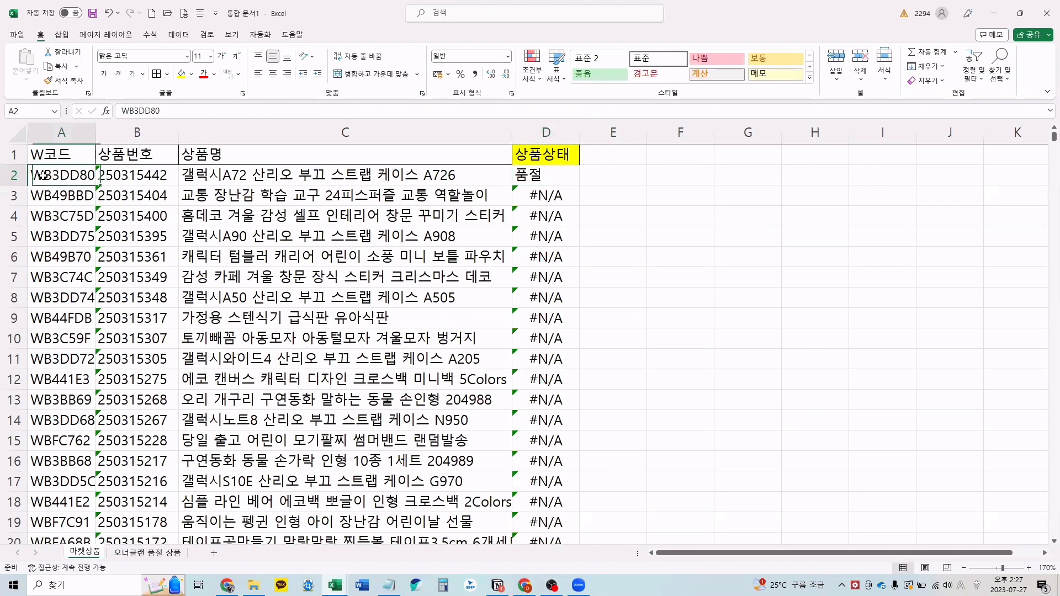
click(166, 553)
click(68, 169)
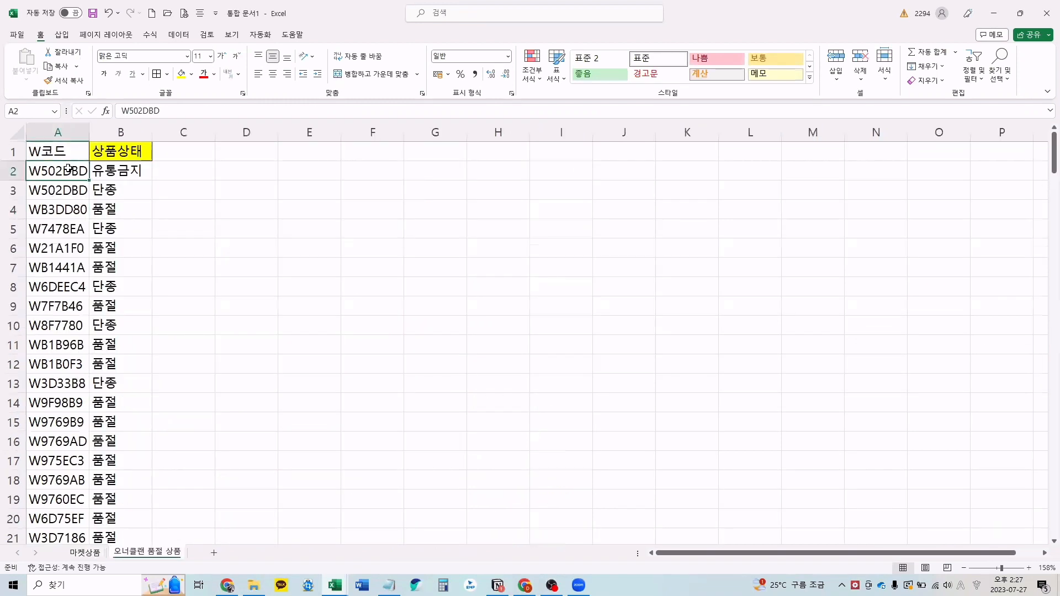
key(Right)
key(Down)
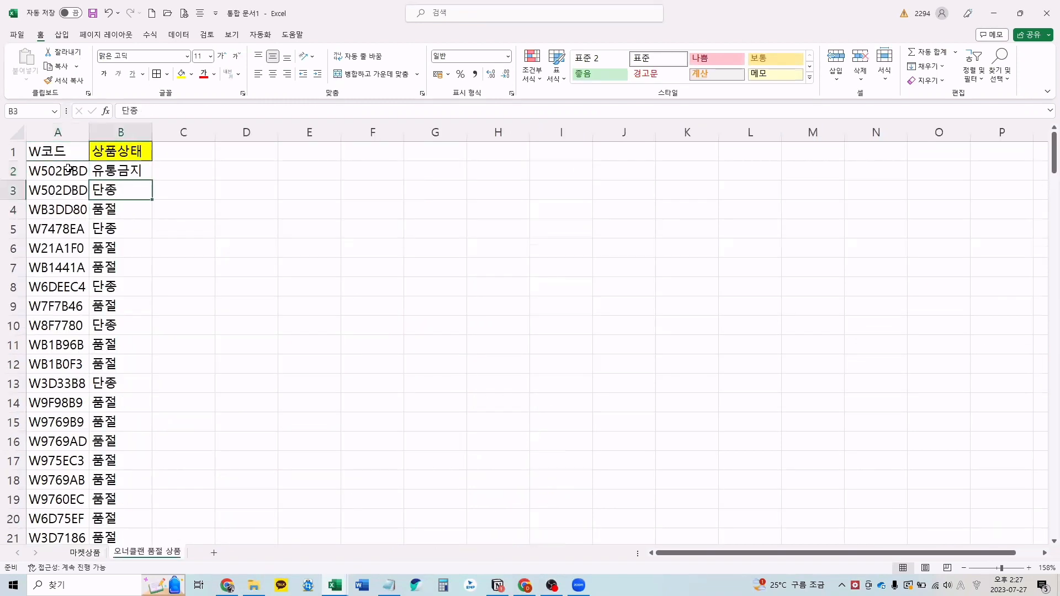
key(Down)
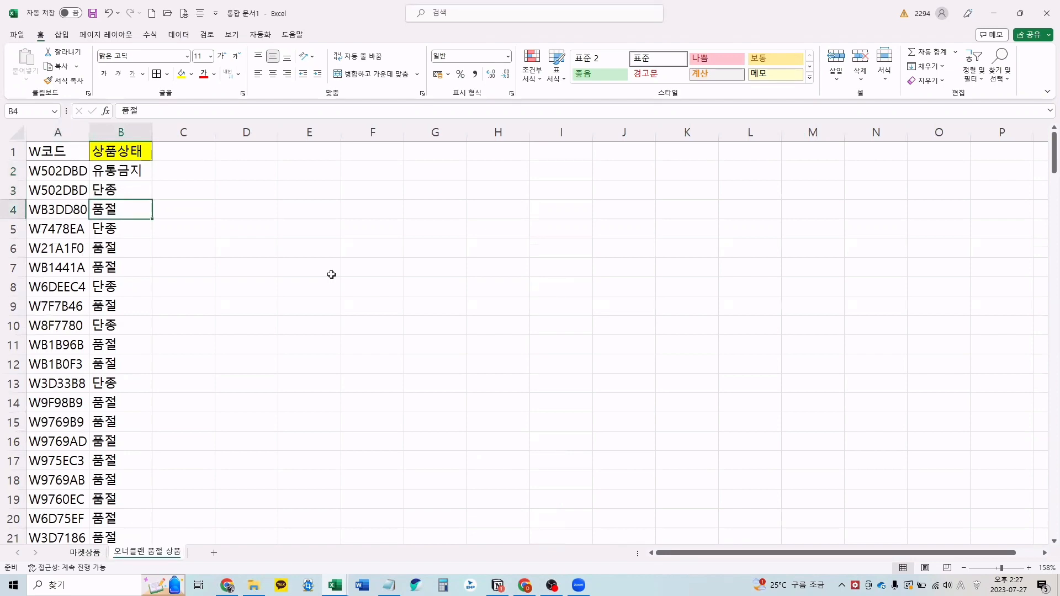
Step: Examine the column index argument of the VLOOKUP formula in D2 and the 상품상태 column B it refers to in 오너클랜 품절 상품
click(85, 552)
double_click(548, 174)
click(658, 212)
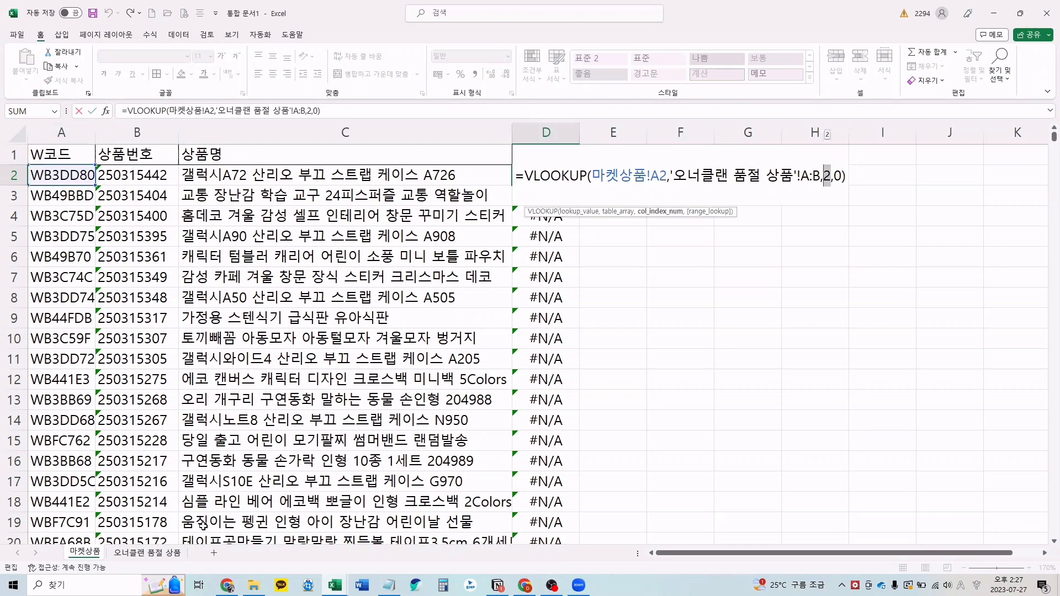
key(Return)
click(175, 559)
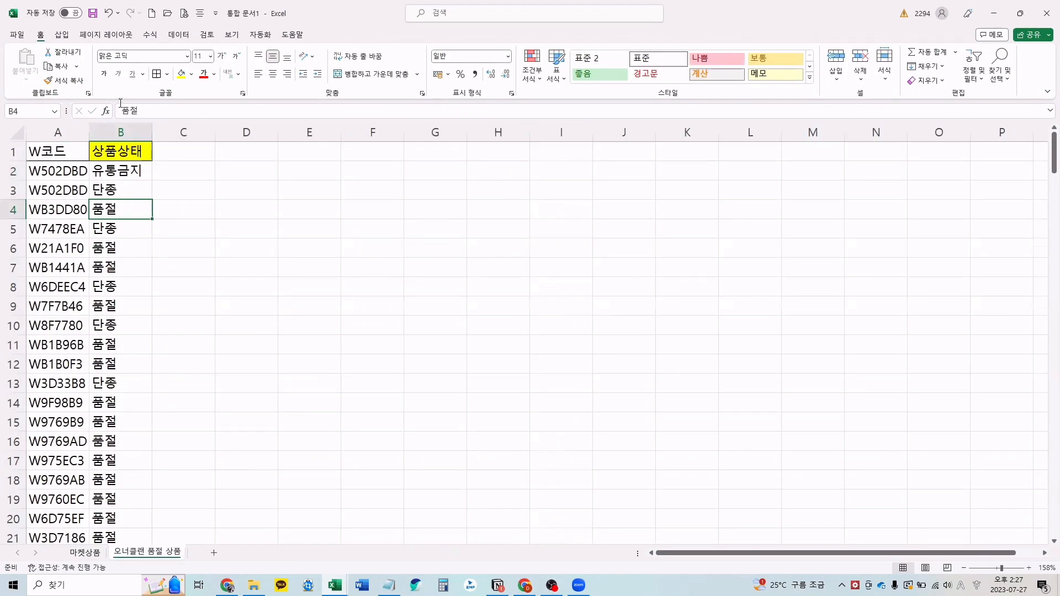
click(116, 122)
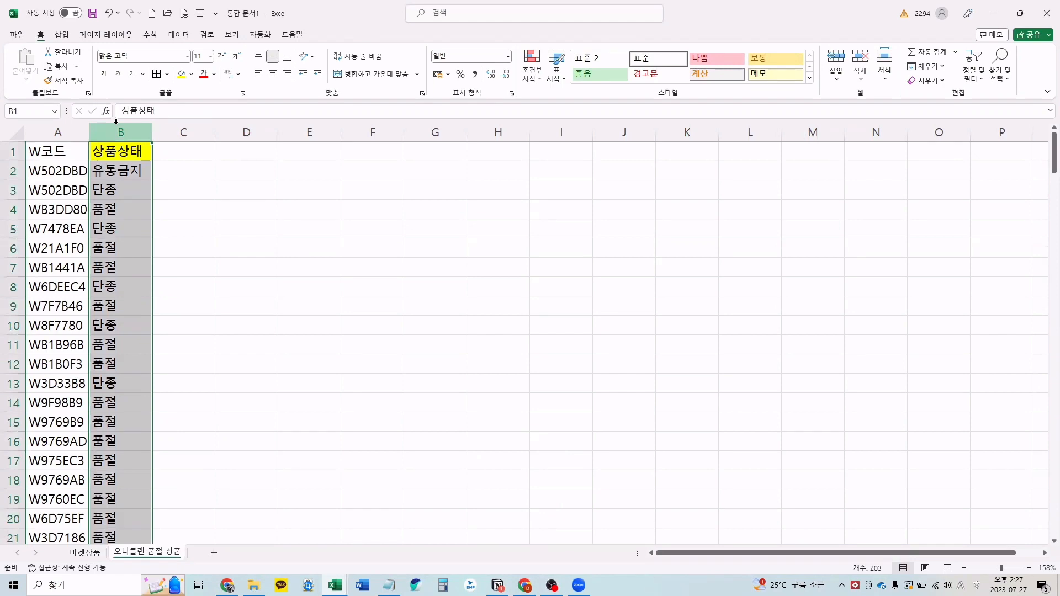
Step: Remove all the arguments of the VLOOKUP formula in D2 of 마켓상품, keeping the function and its opening parenthesis
key(ctrl+Page_Up)
key(F2)
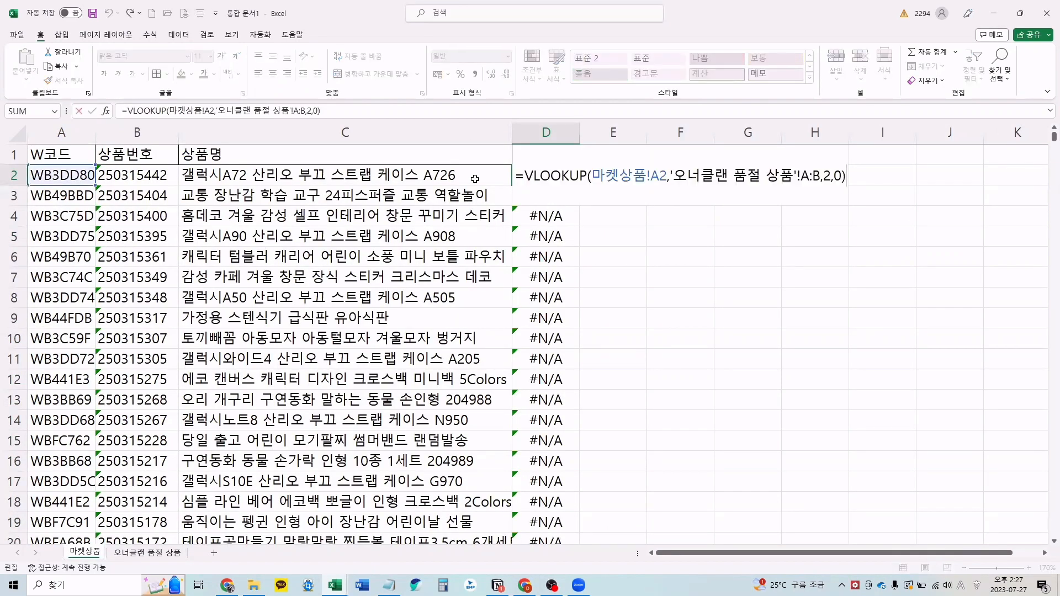
key(BackSpace)
key(BackSpace)
key(BackSpace)
key(BackSpace)
key(BackSpace)
key(BackSpace)
key(BackSpace)
key(BackSpace)
key(BackSpace)
key(BackSpace)
key(BackSpace)
key(BackSpace)
key(BackSpace)
key(BackSpace)
key(BackSpace)
key(BackSpace)
key(BackSpace)
key(BackSpace)
key(BackSpace)
key(BackSpace)
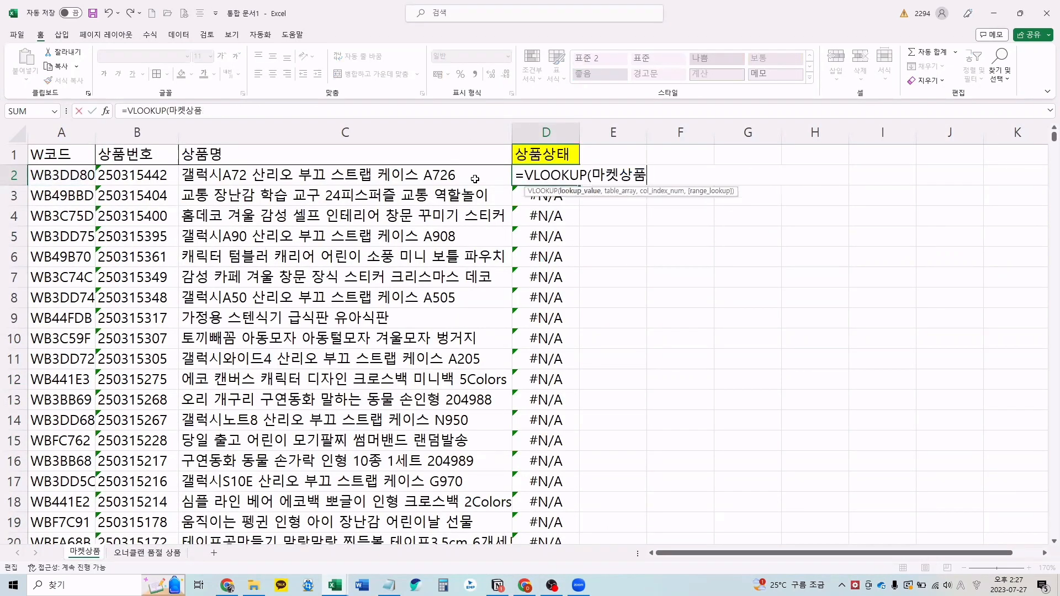
key(BackSpace)
key(BackSpace)
key(BackSpace)
key(BackSpace)
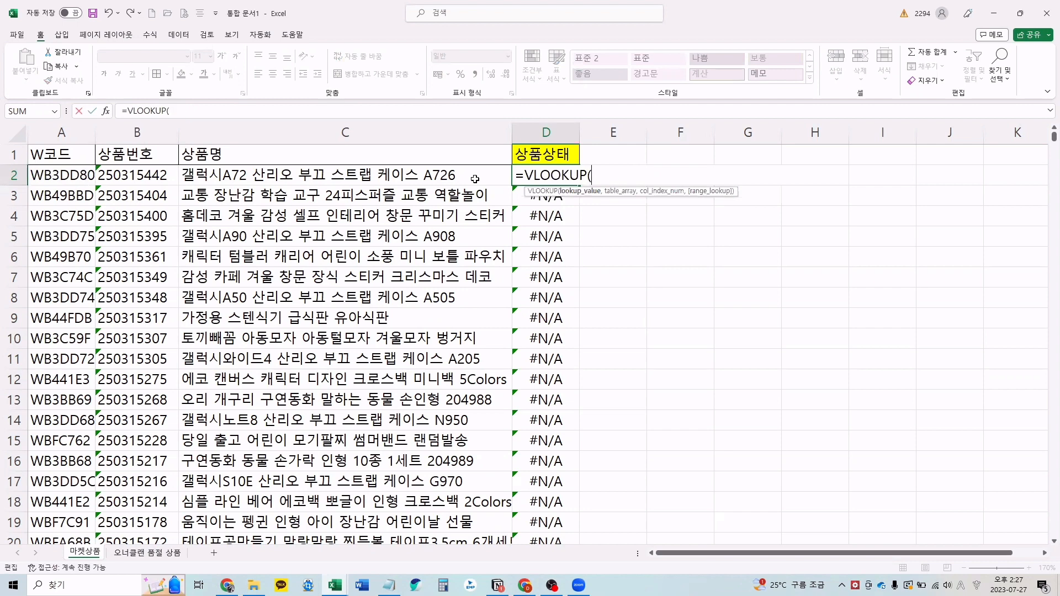
Step: Set the W코드 in A2 as the lookup value of the VLOOKUP formula in D2
click(69, 178)
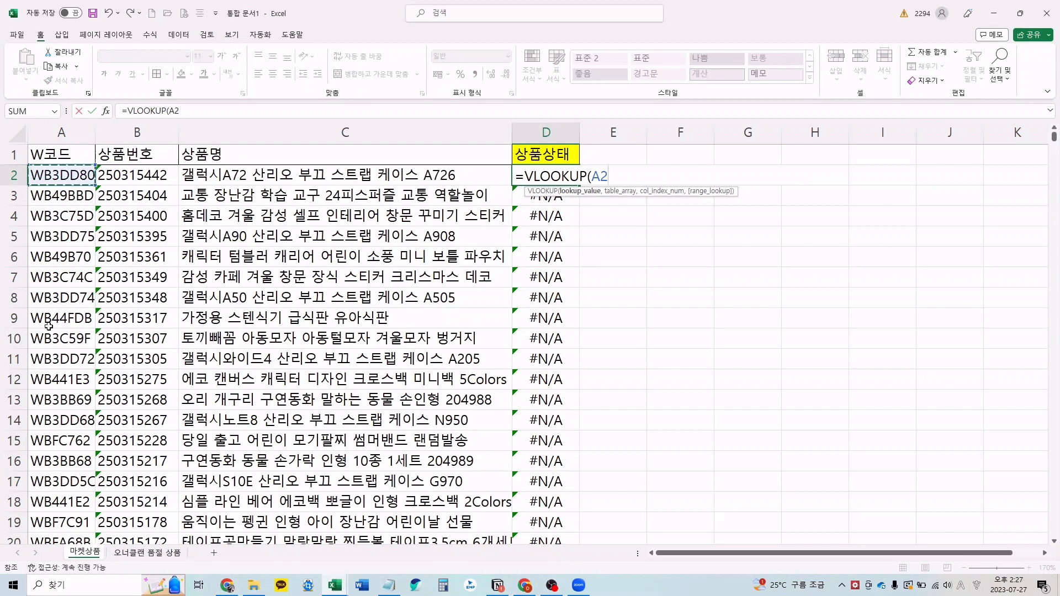
click(46, 175)
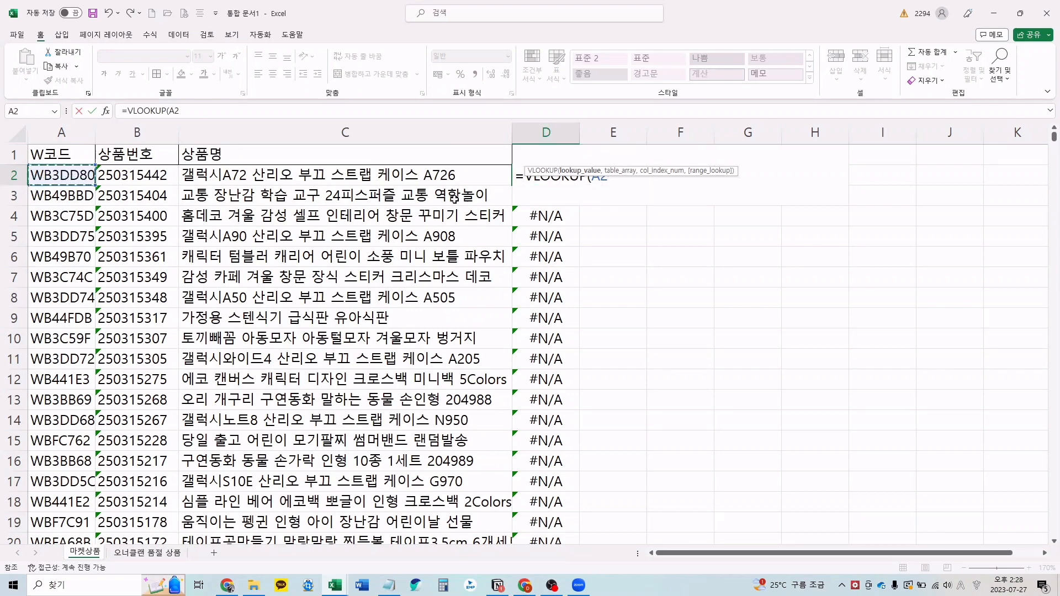
click(609, 181)
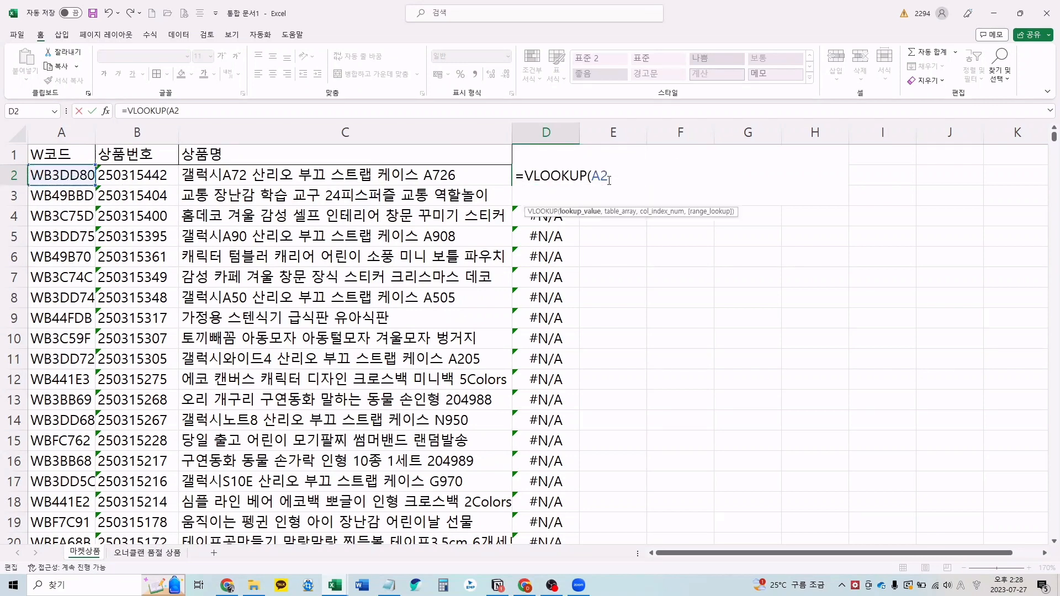
text(,)
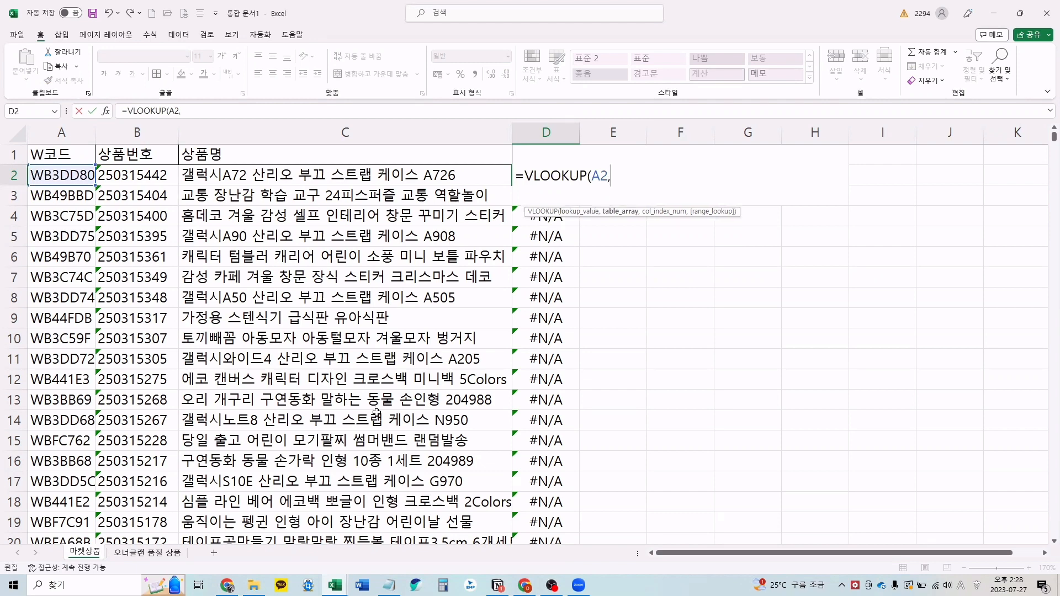
Step: Complete the VLOOKUP formula in D2 with columns A:B of 오너클랜 품절 상품 and column index 2, omitting the match type
click(171, 554)
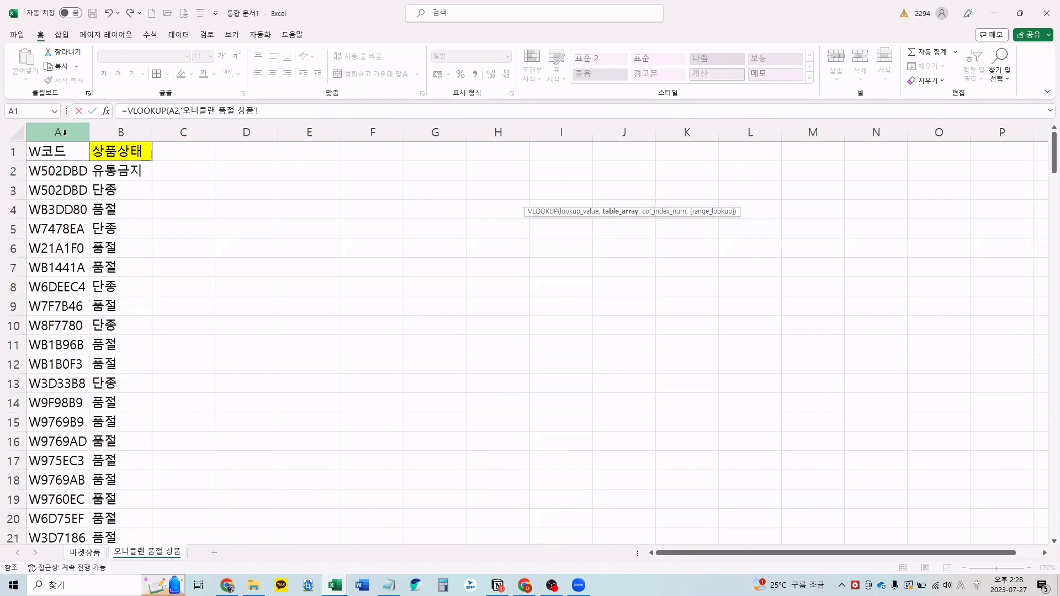
drag(64, 133, 105, 128)
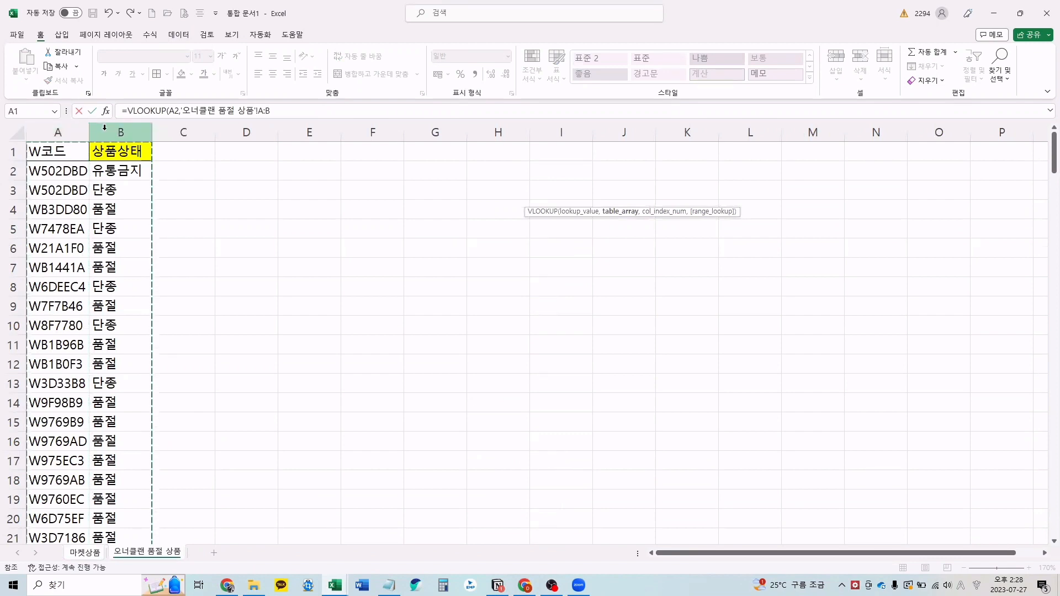
click(286, 111)
text(,)
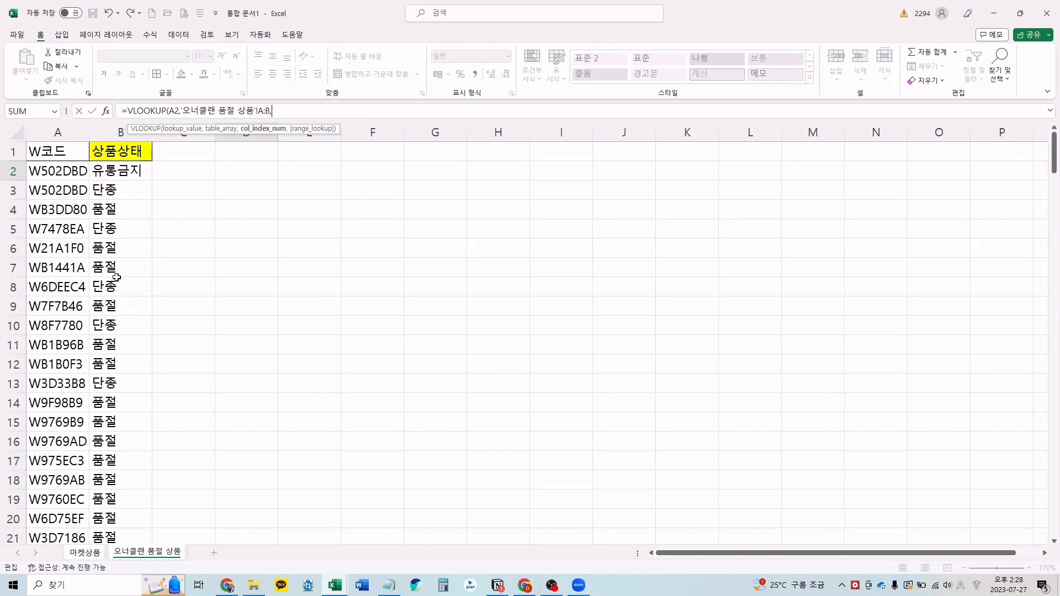
text(2)
key(ctrl+Return)
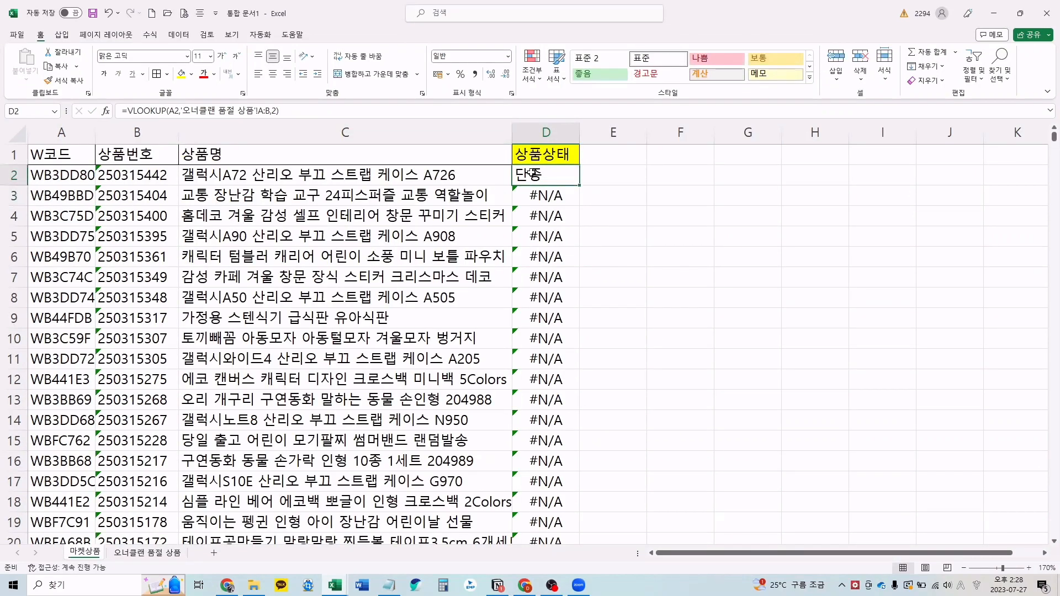
Step: Clear the old 상품상태 results below D2 and fill the VLOOKUP formula without a match type down column D
double_click(578, 186)
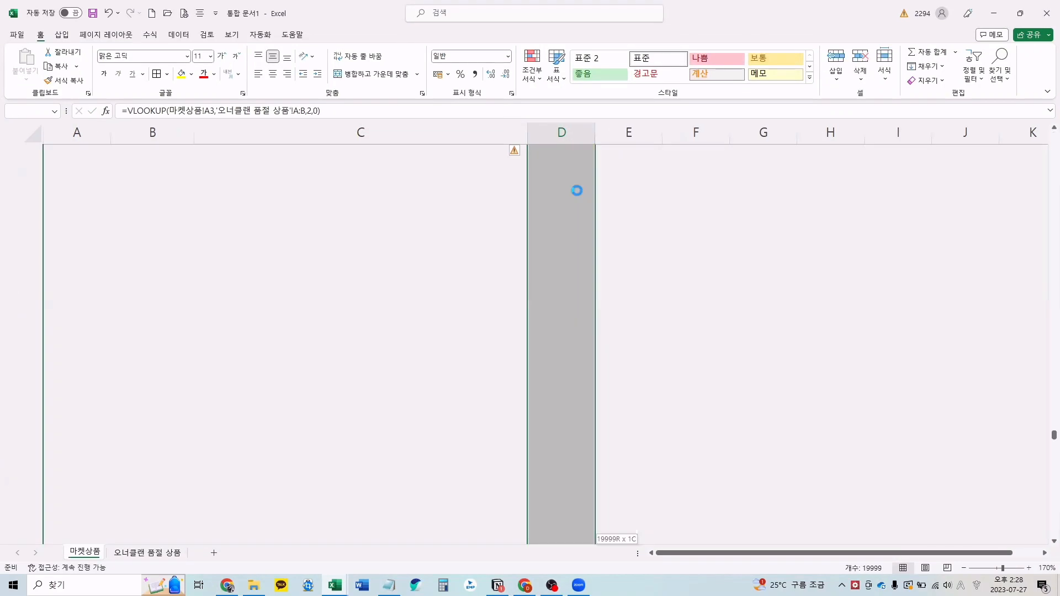
key(Delete)
key(ctrl+Up)
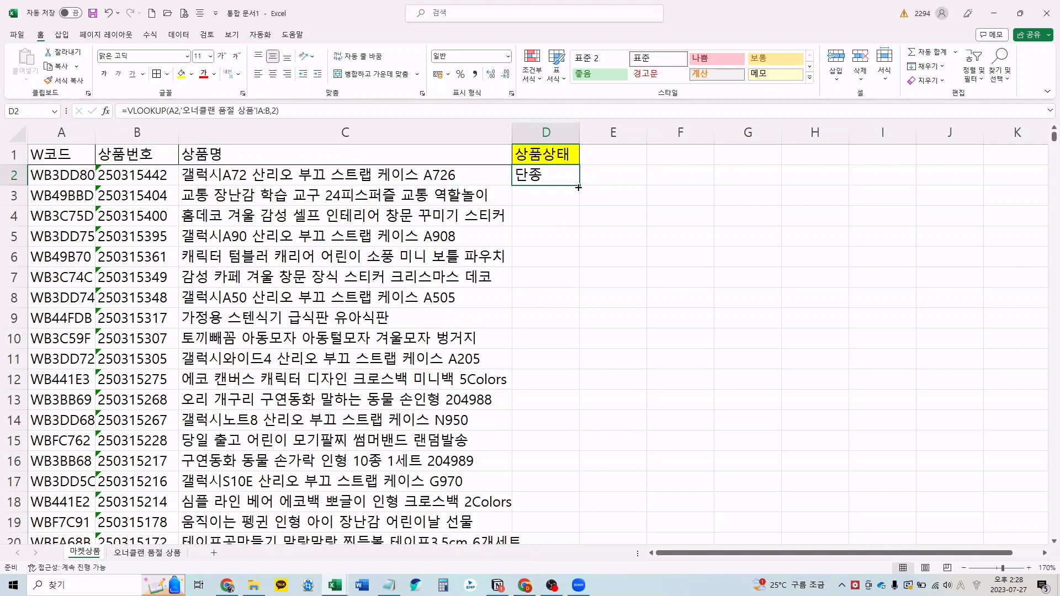
double_click(578, 187)
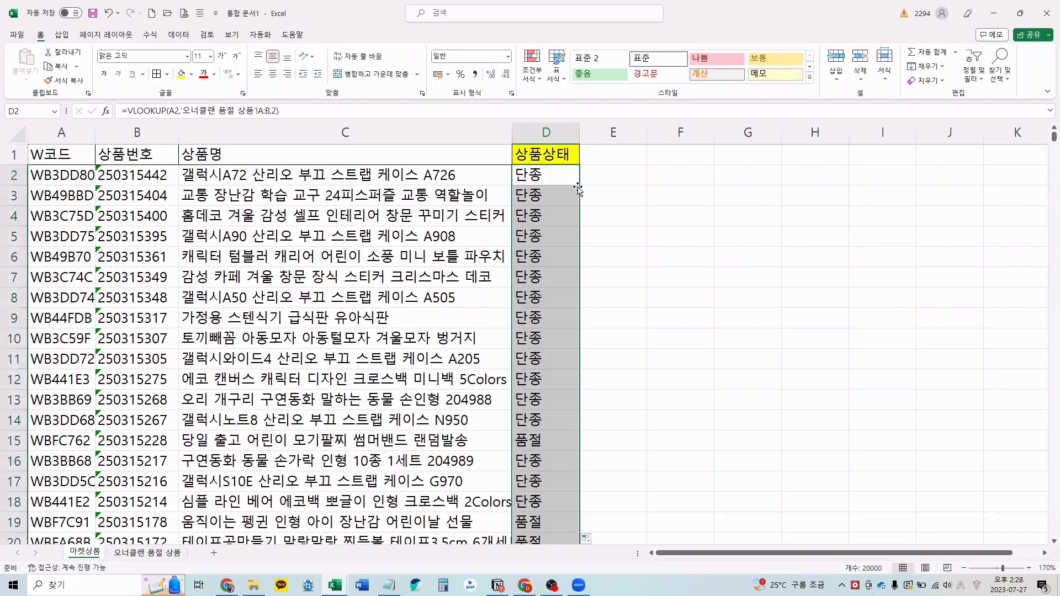
Step: Add the exact-match argument 0 to the VLOOKUP formula in D2
double_click(564, 176)
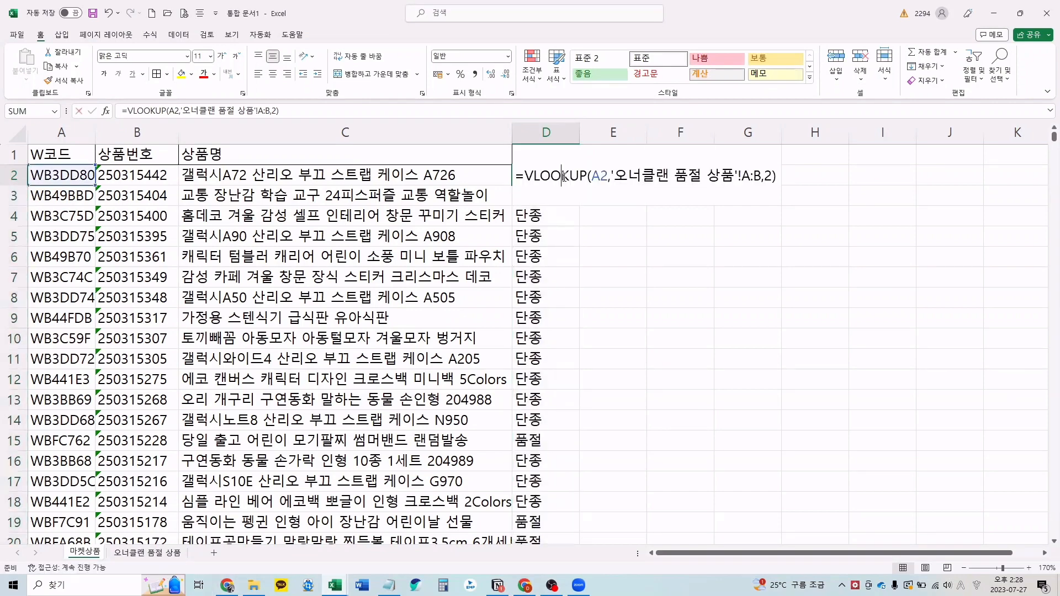
click(771, 175)
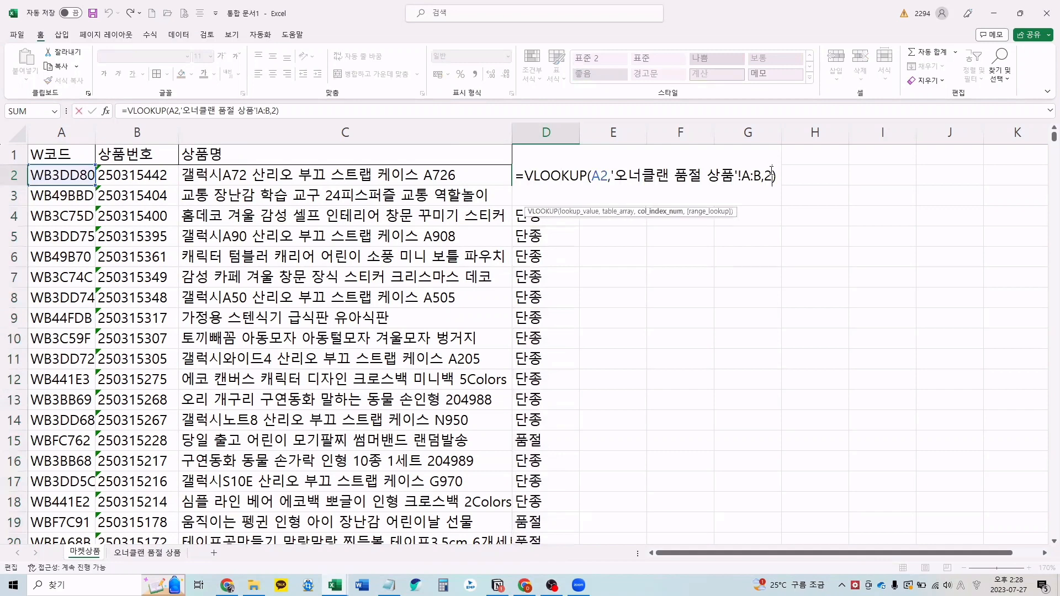
text(,0)
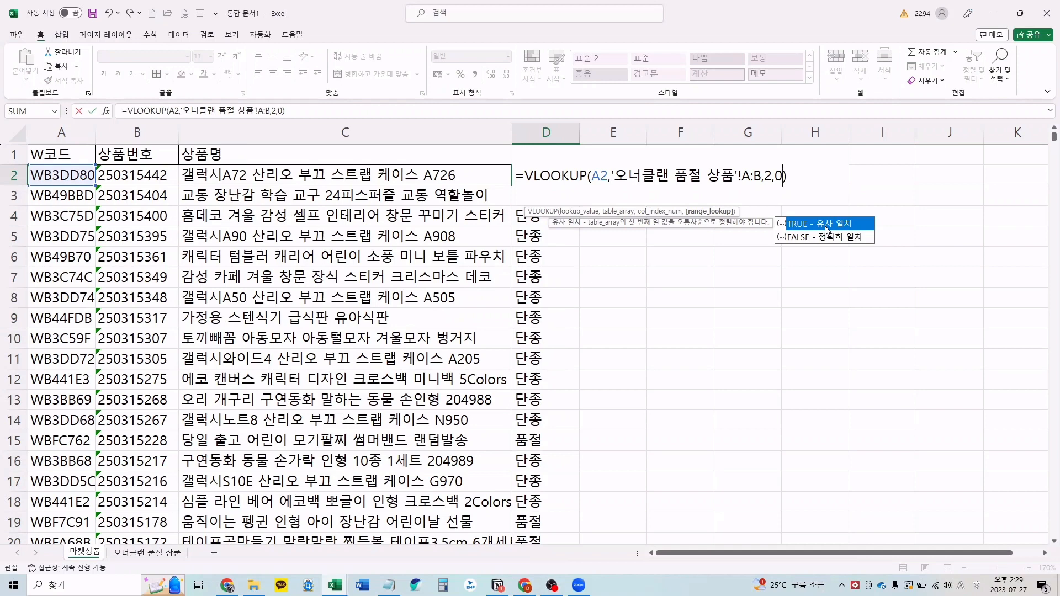
key(Down)
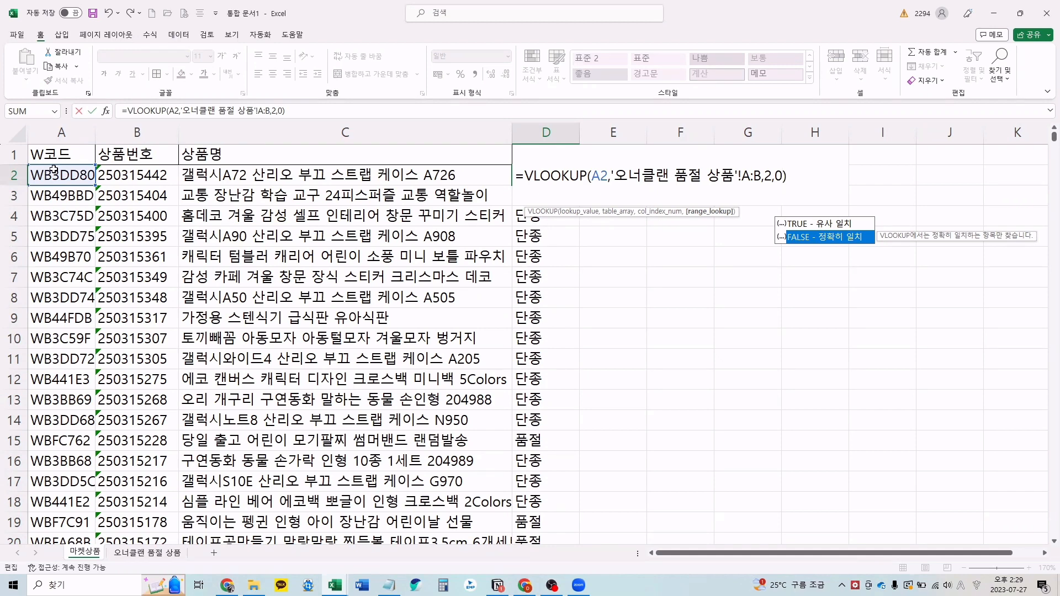
key(Up)
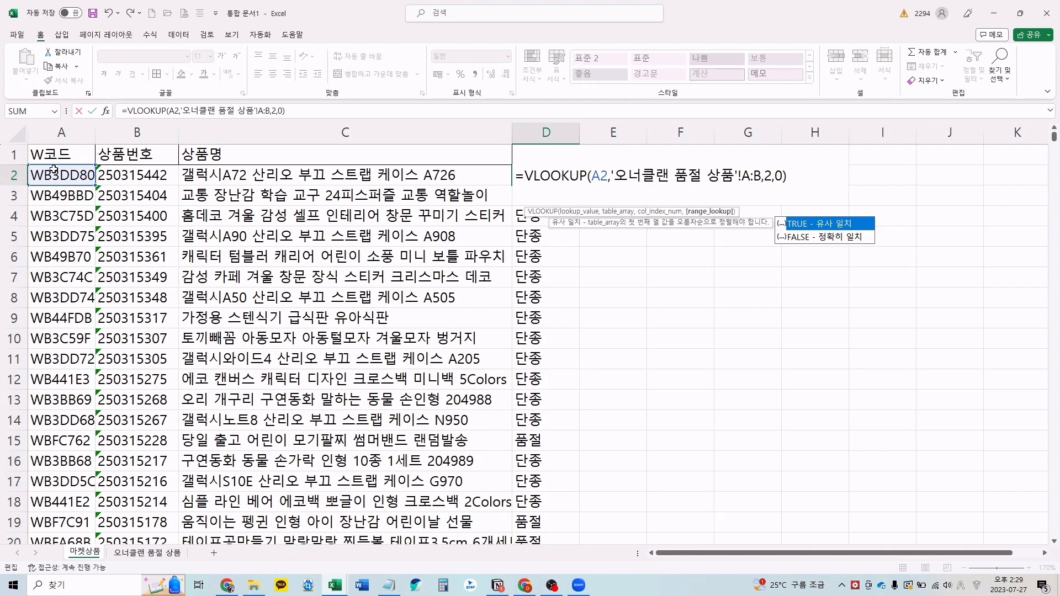
key(Down)
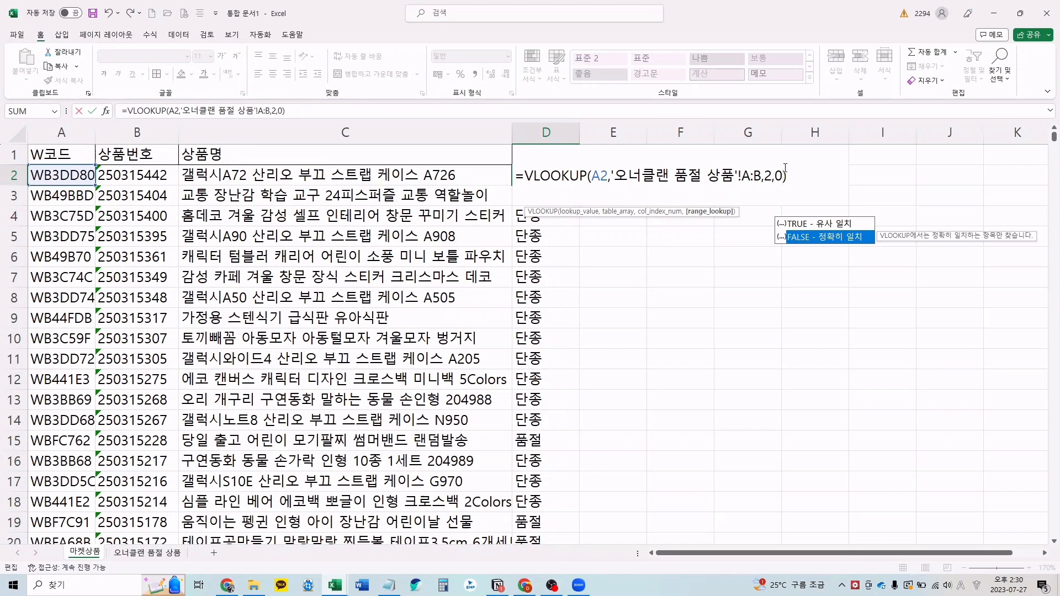
key(Return)
Step: Fill the exact-match VLOOKUP formula from D2 down the 상품상태 column for all products
click(558, 175)
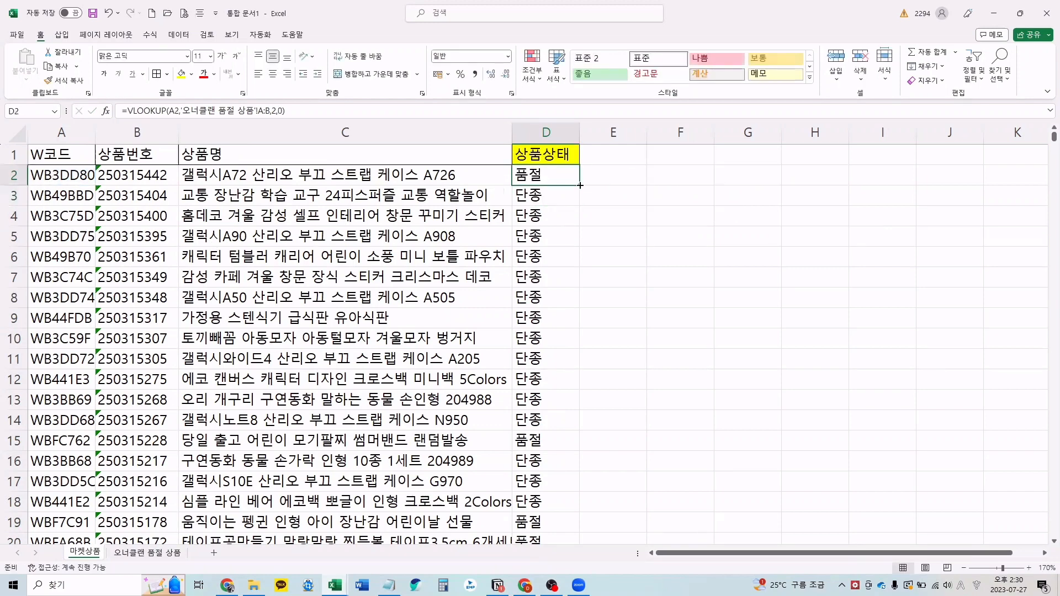
double_click(580, 185)
click(557, 176)
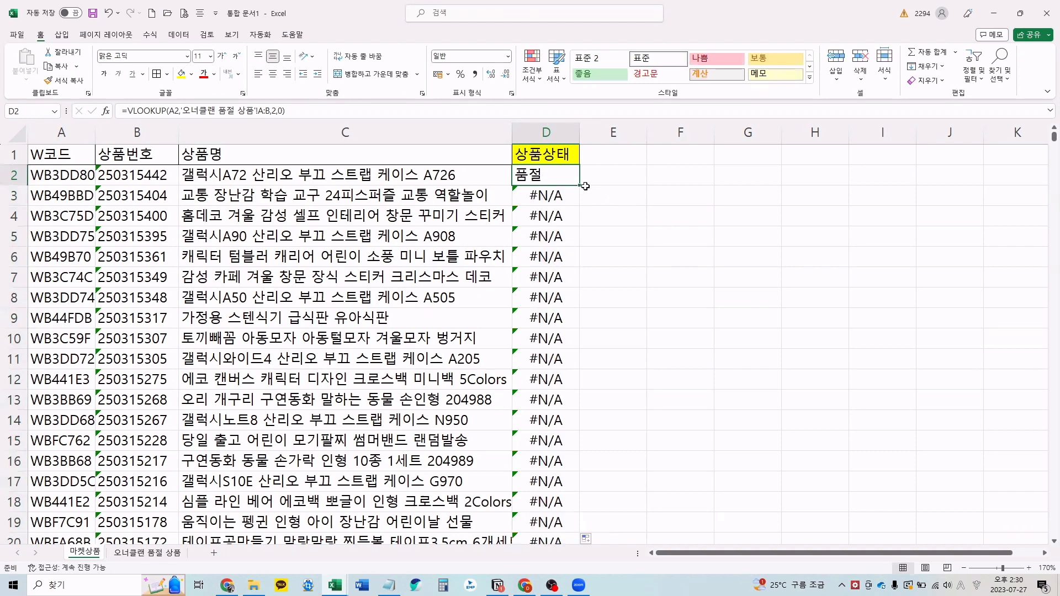
Step: Examine the 오너클랜 품절 상품 sheet reference in the table array of the VLOOKUP formula in D2
double_click(561, 176)
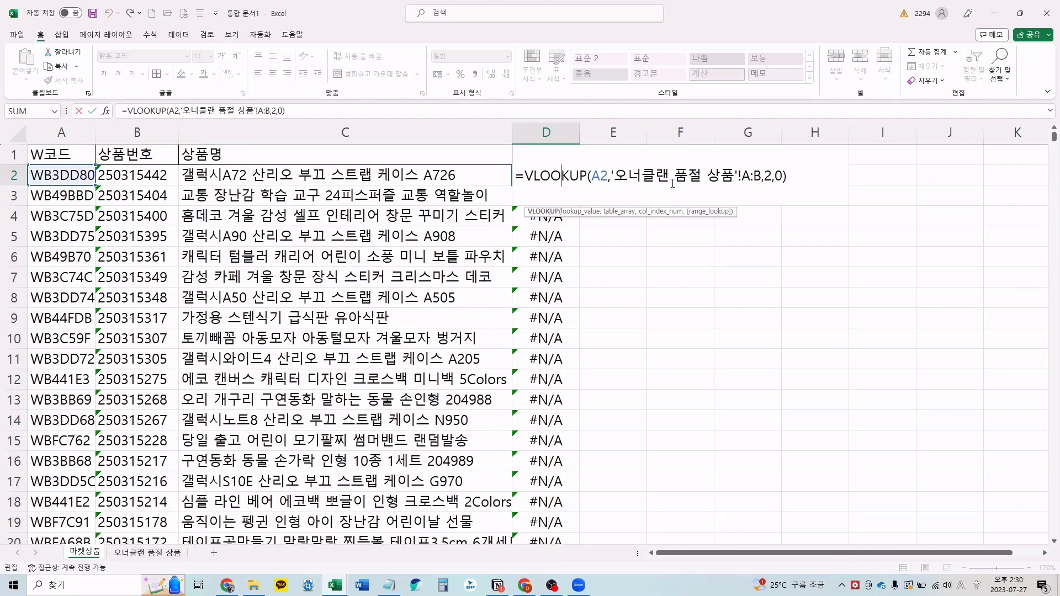
drag(735, 176, 615, 176)
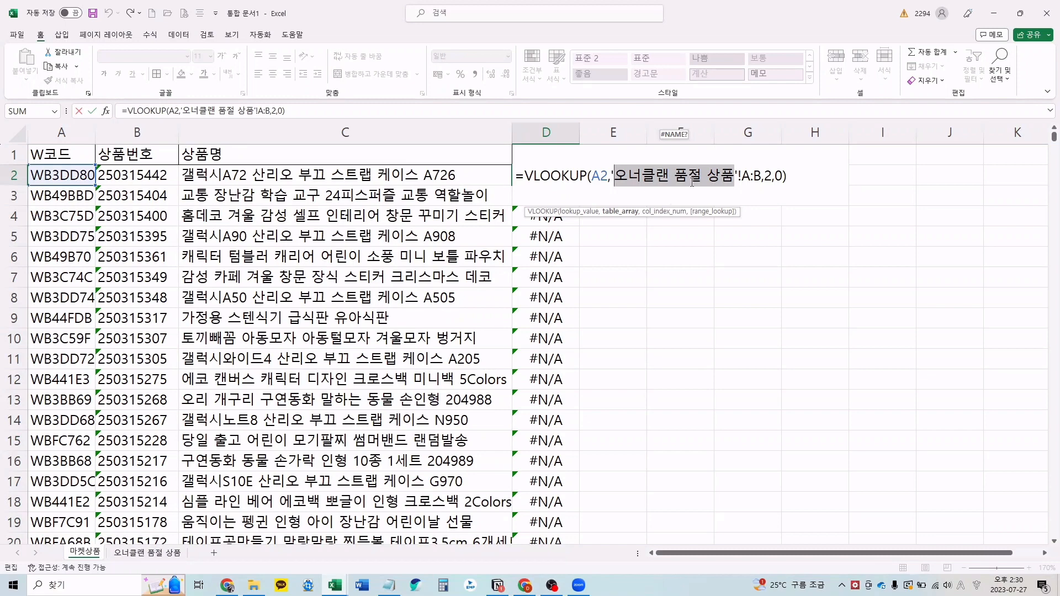
key(Return)
click(560, 174)
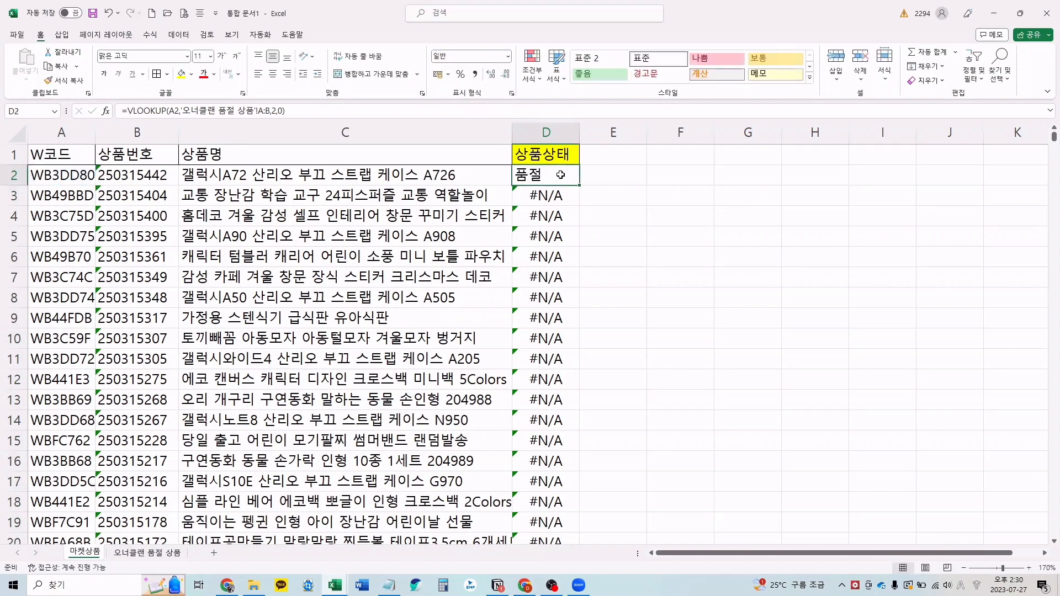
Step: Check the row 3 W코드 and its VLOOKUP result in D3 against the list in 오너클랜 품절 상품
click(75, 187)
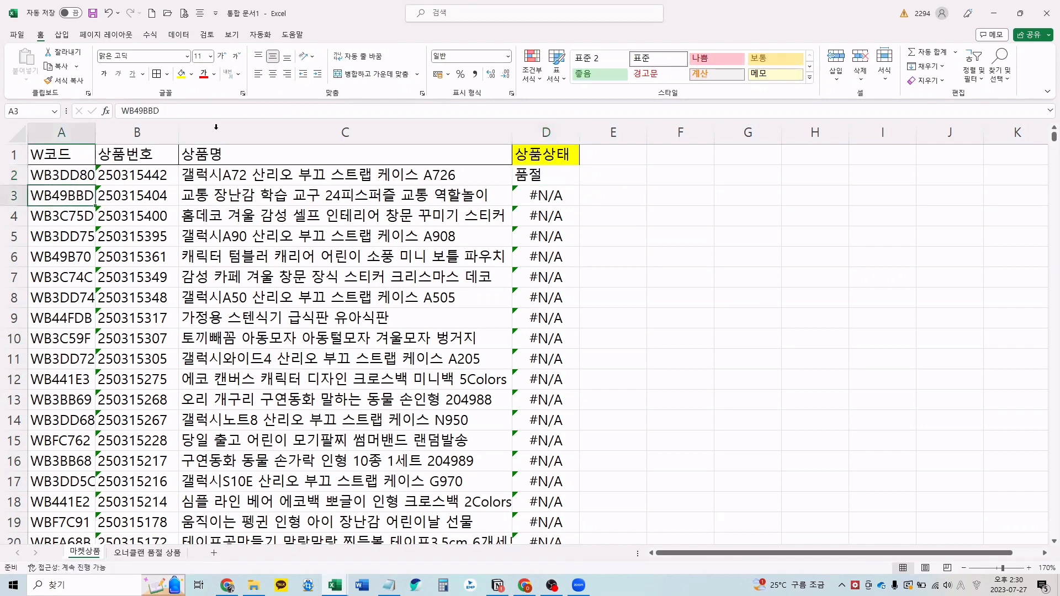
click(524, 174)
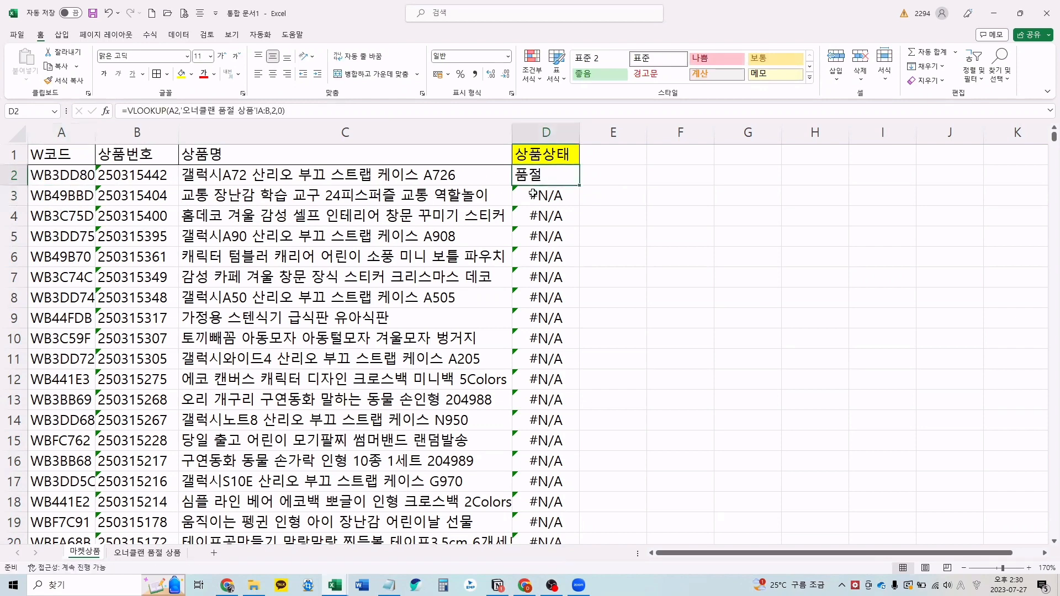
click(533, 196)
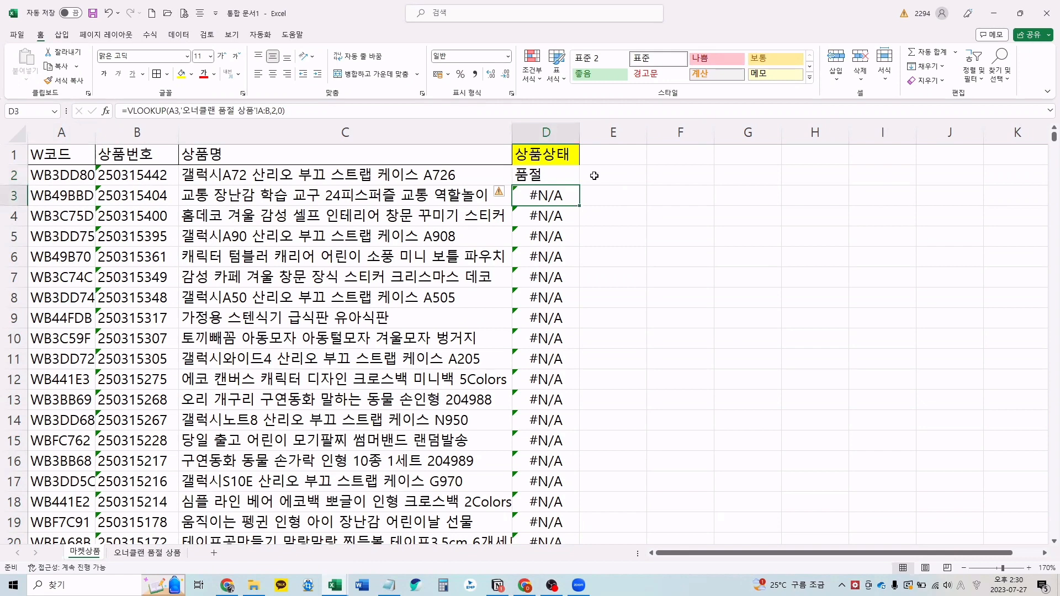
click(501, 193)
click(501, 193)
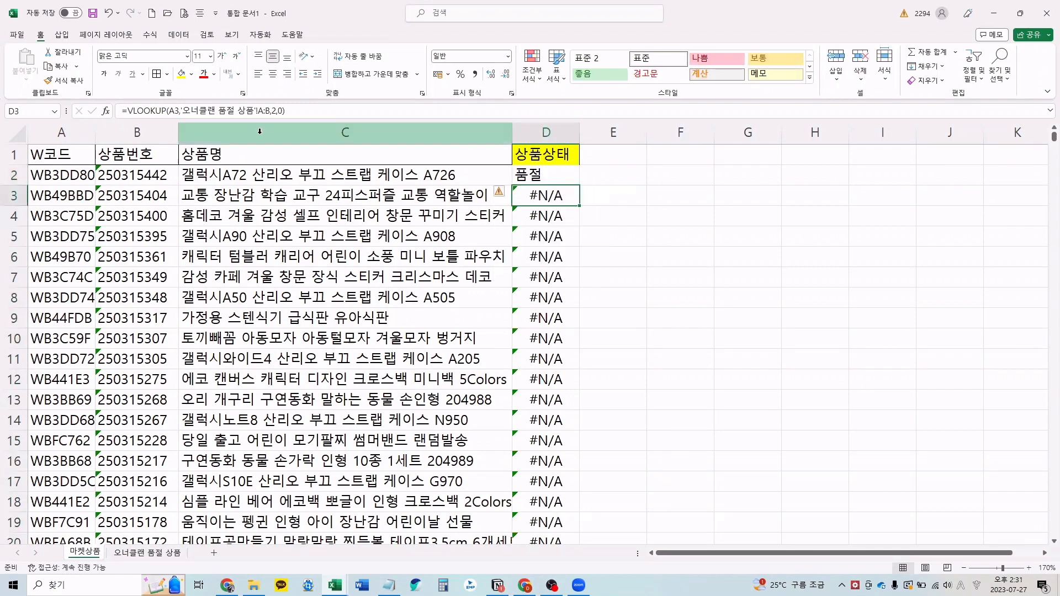
drag(133, 113, 169, 114)
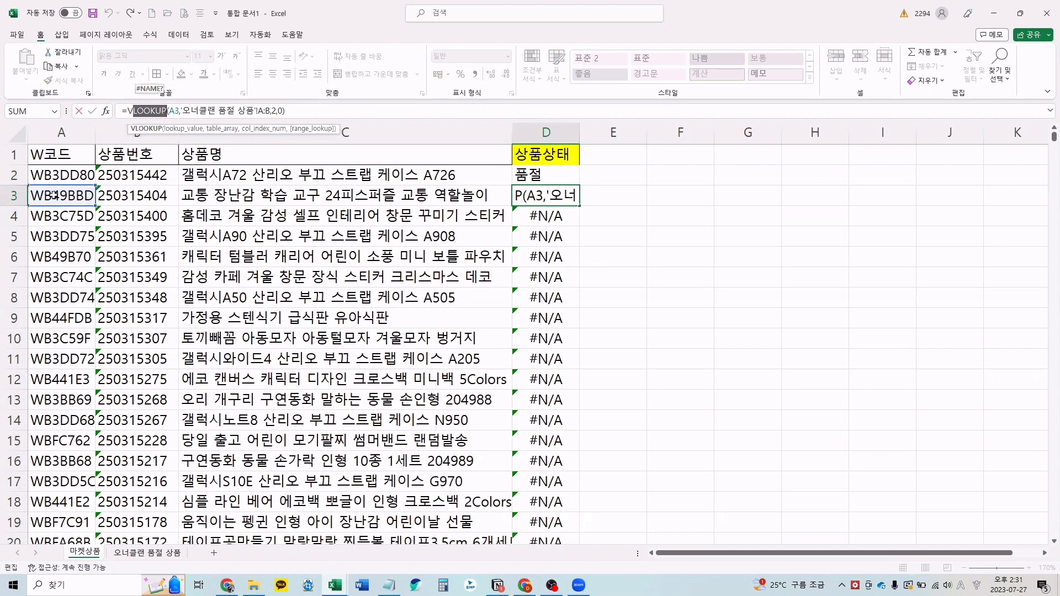
key(Escape)
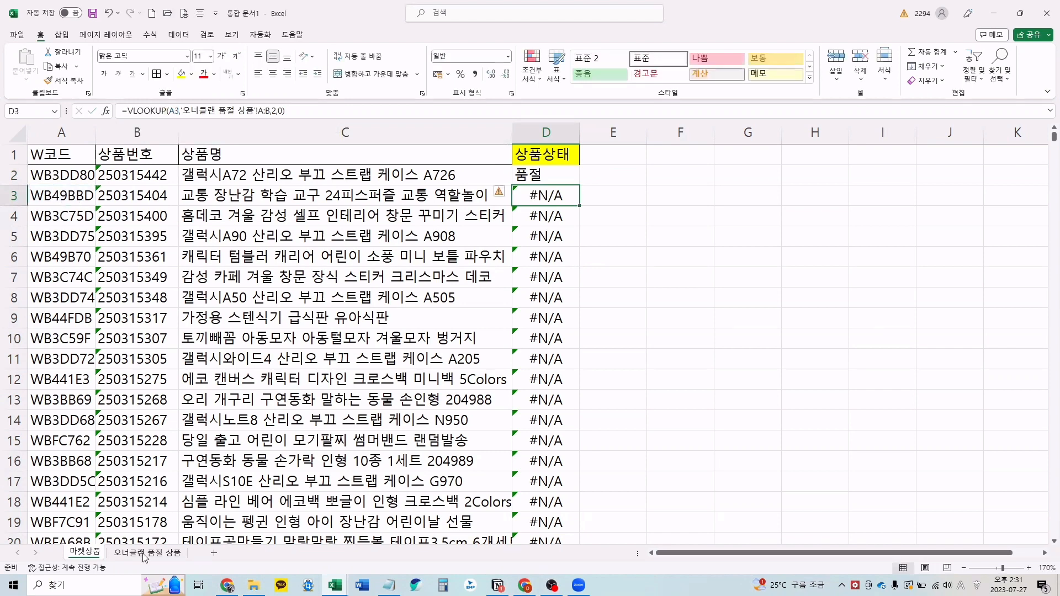
click(143, 554)
click(100, 197)
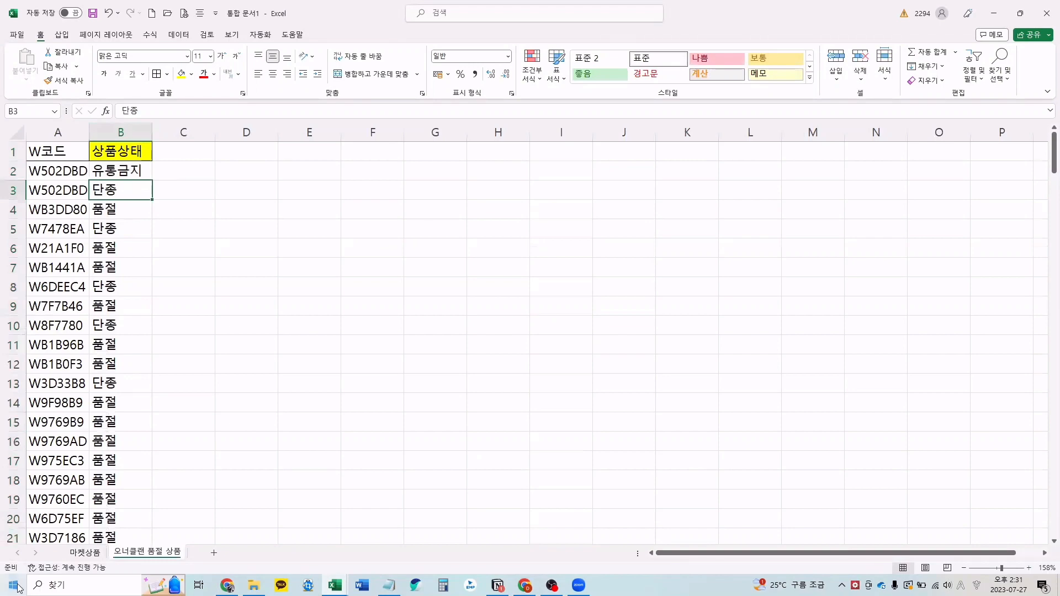
click(94, 539)
click(85, 552)
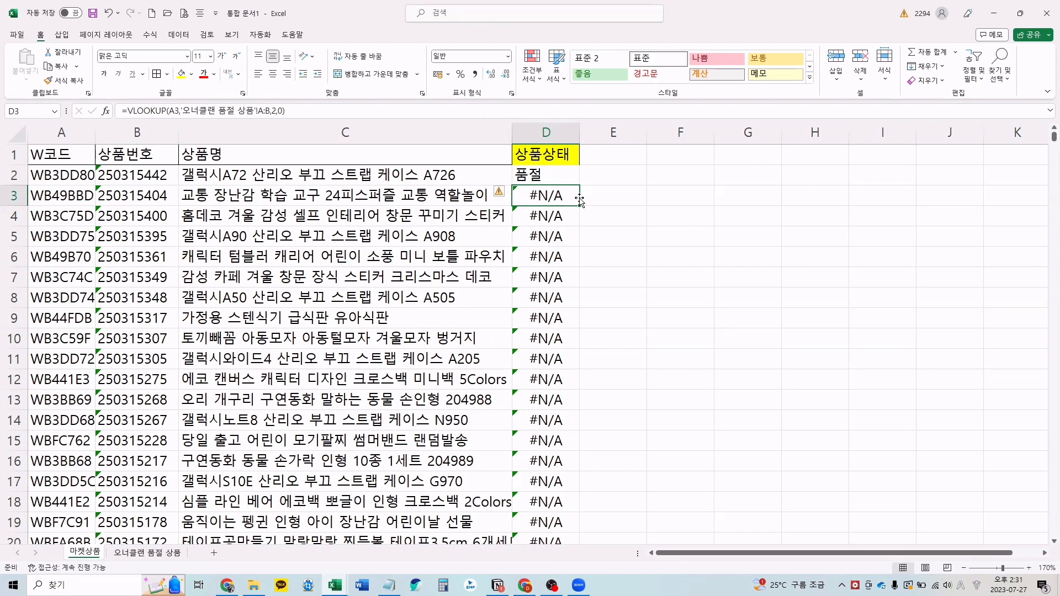
Step: Enter the note "= 품절, 단종, 유통금지" in E3, beside the row 3 상품상태 result
key(Right)
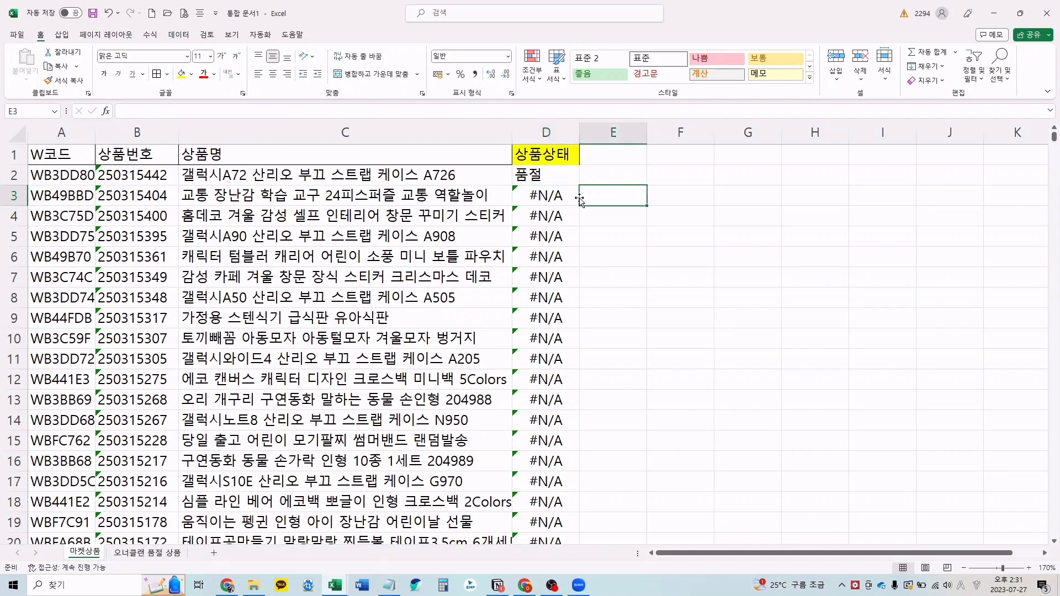
text(=)
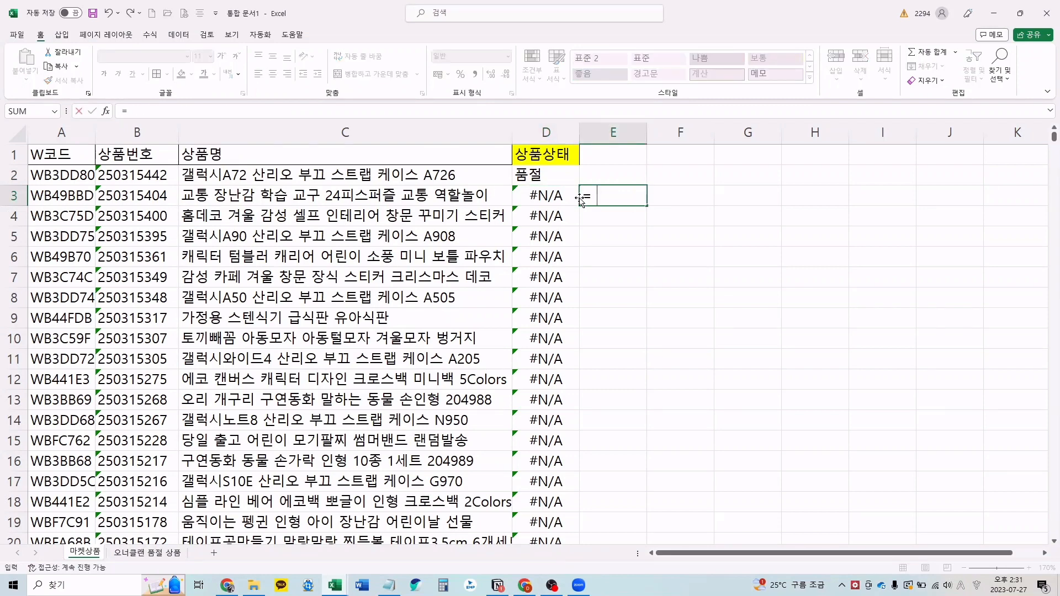
text(vn)
key(BackSpace)
key(BackSpace)
key(Hangul)
text(품절, 단종,)
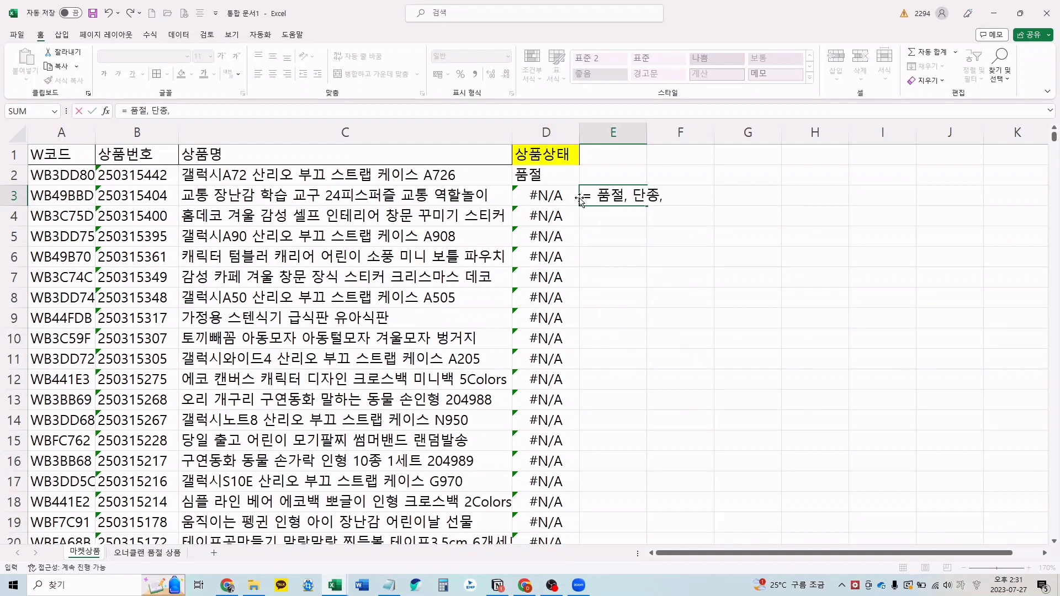
text( 유토윽및)
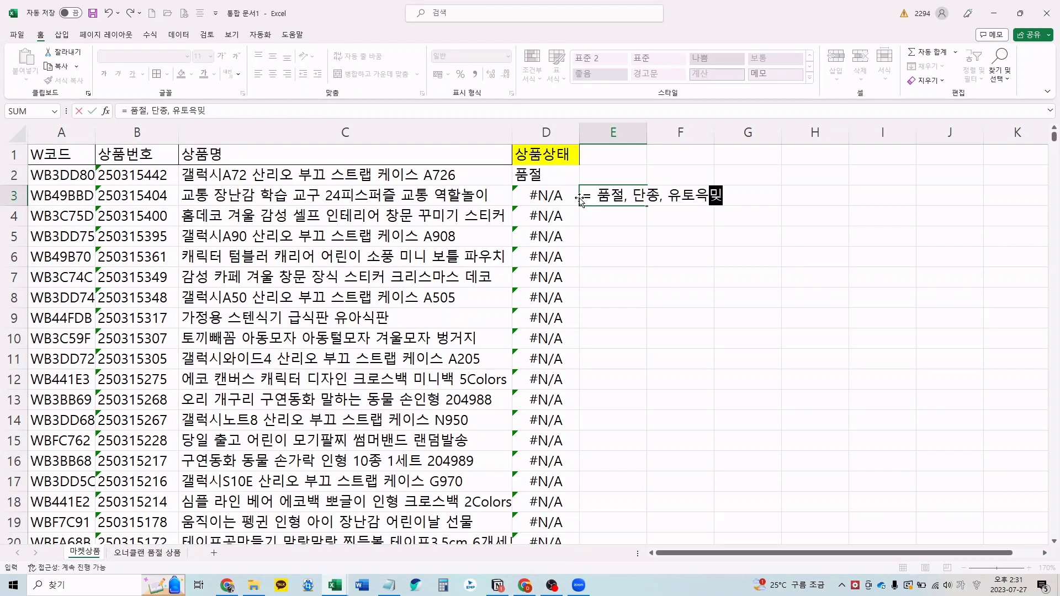
key(BackSpace)
key(BackSpace)
key(BackSpace)
key(BackSpace)
key(BackSpace)
text(통금지)
key(Return)
click(580, 197)
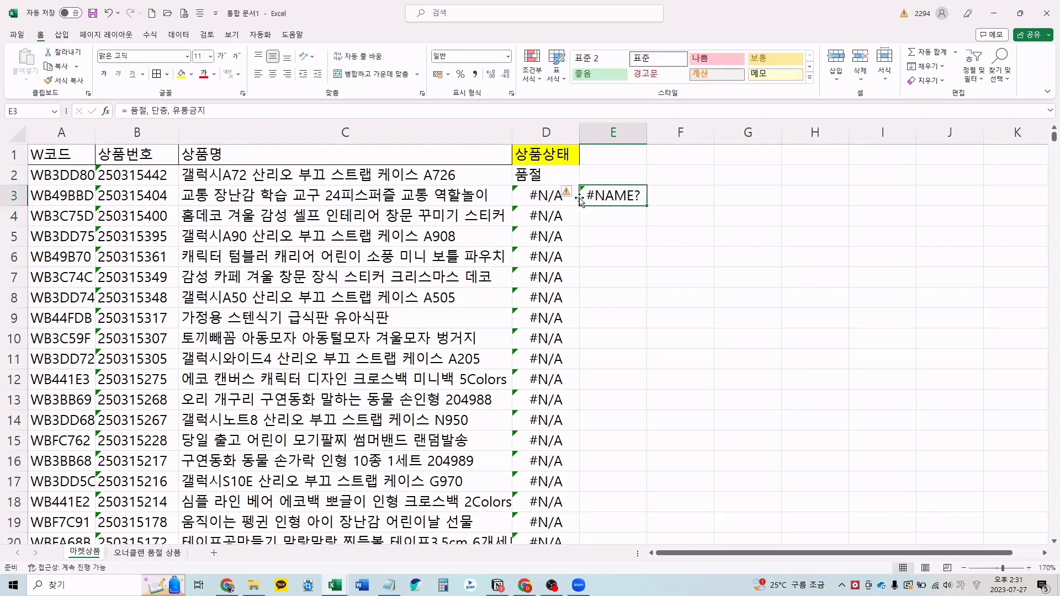
key(F1)
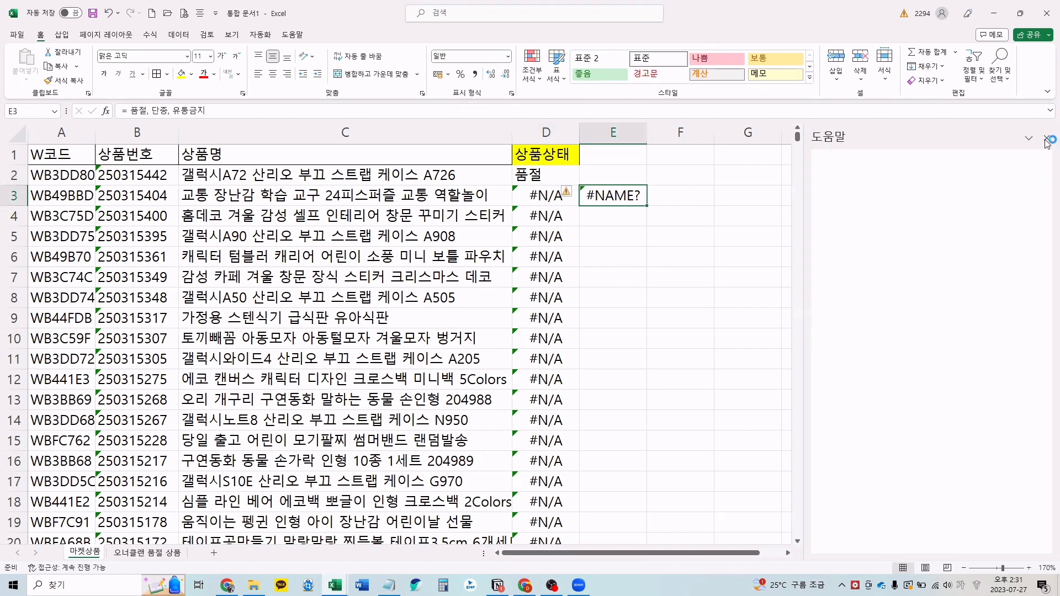
click(1047, 139)
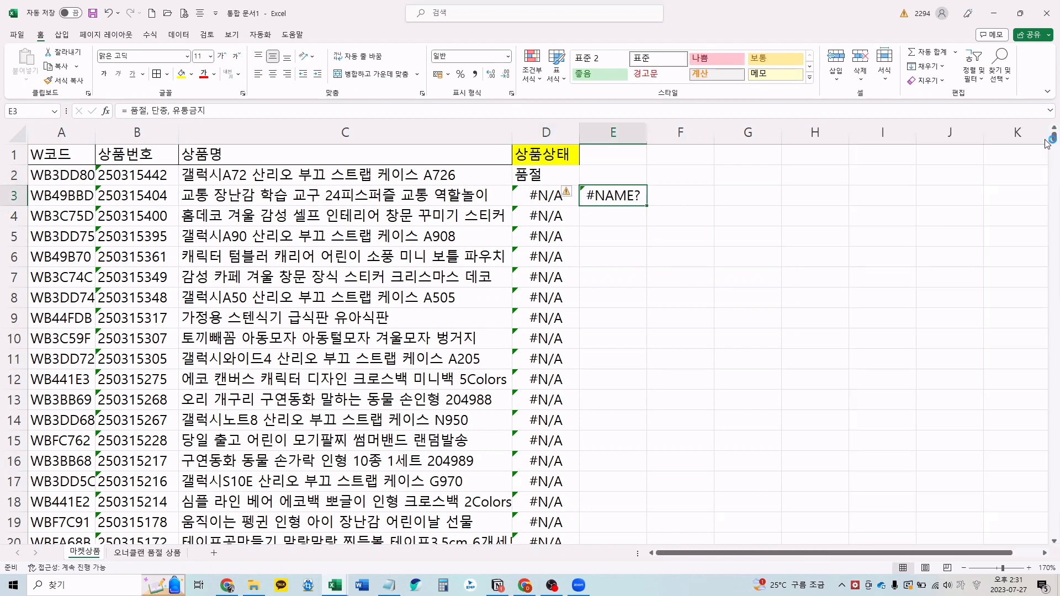
Step: Remove the leading equals sign from the E3 note and extend it to "품절, 단종, 유통금지가 아니다. 일치하는 데이터가 없다"
double_click(601, 196)
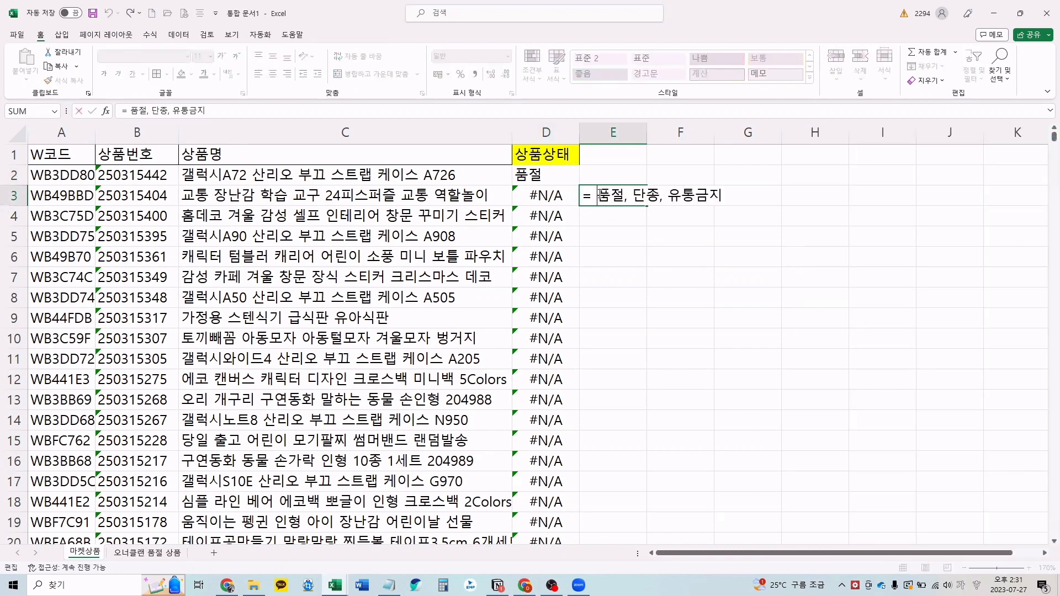
key(BackSpace)
key(BackSpace)
key(ctrl+Return)
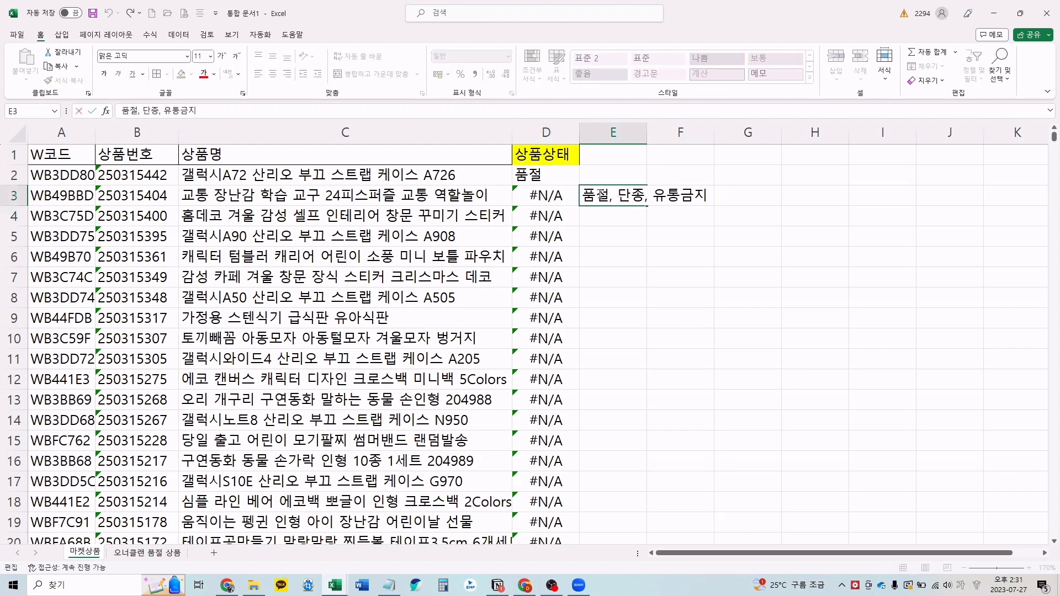
text(가 아니다. 일칭)
text(하는 데이터가 없다)
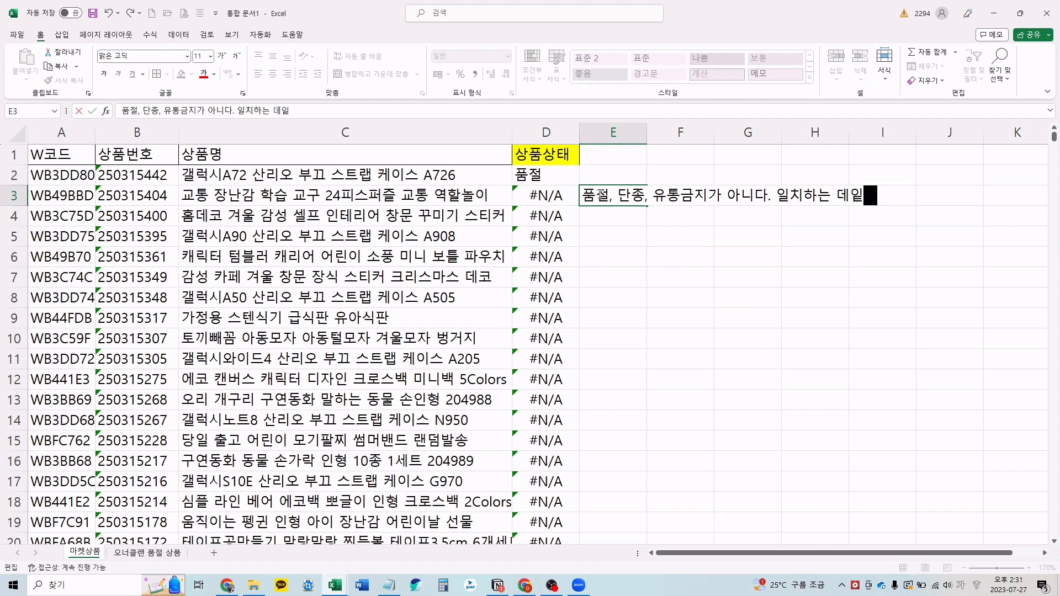
key(Return)
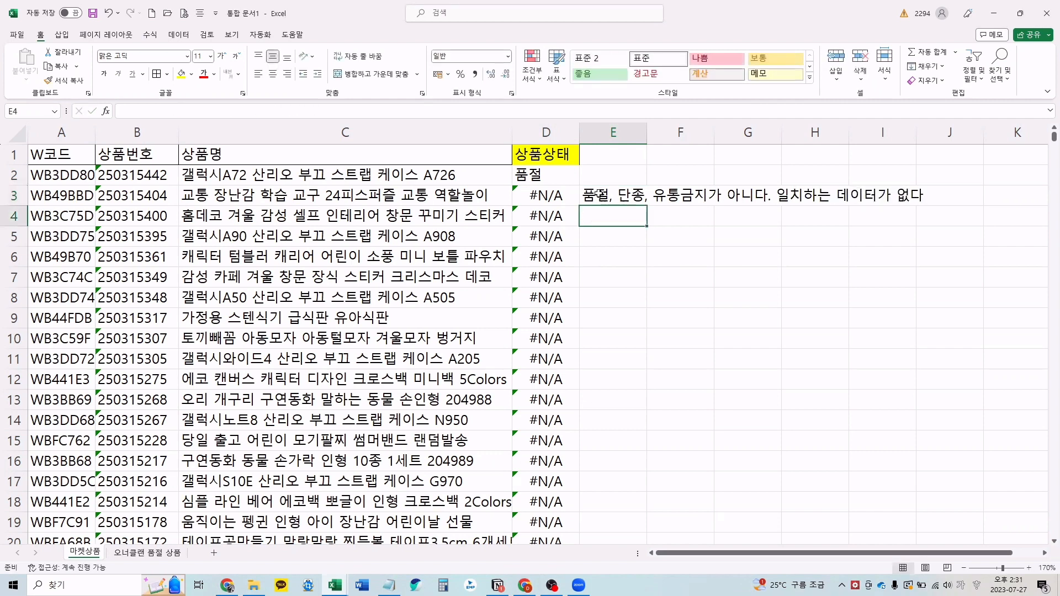
Step: Append "= 판매가능 상품" to the end of the note in E3
click(598, 194)
key(F2)
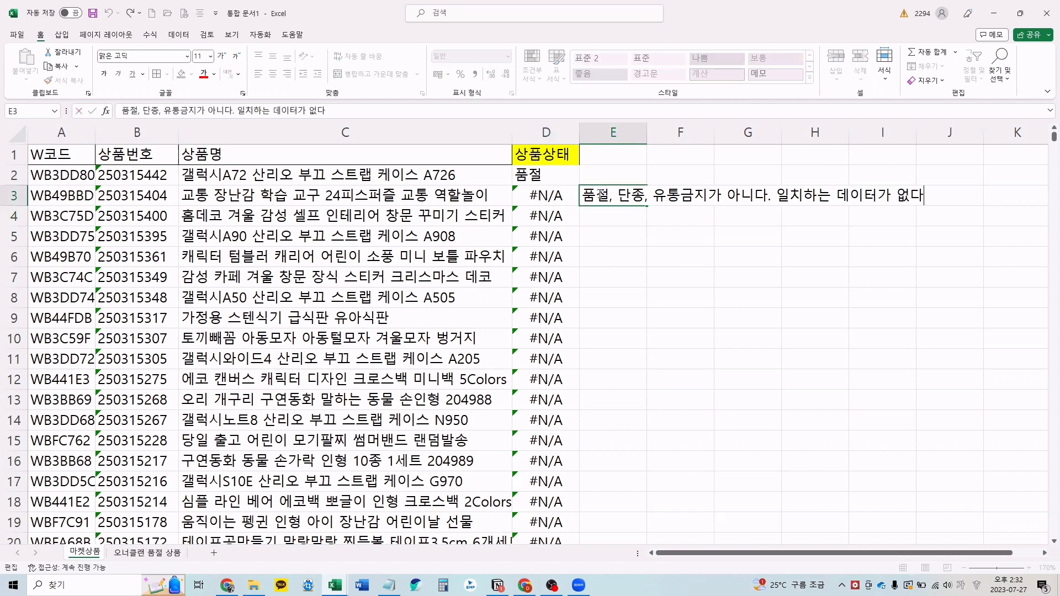
text(= 판매가능 상품ㅇ)
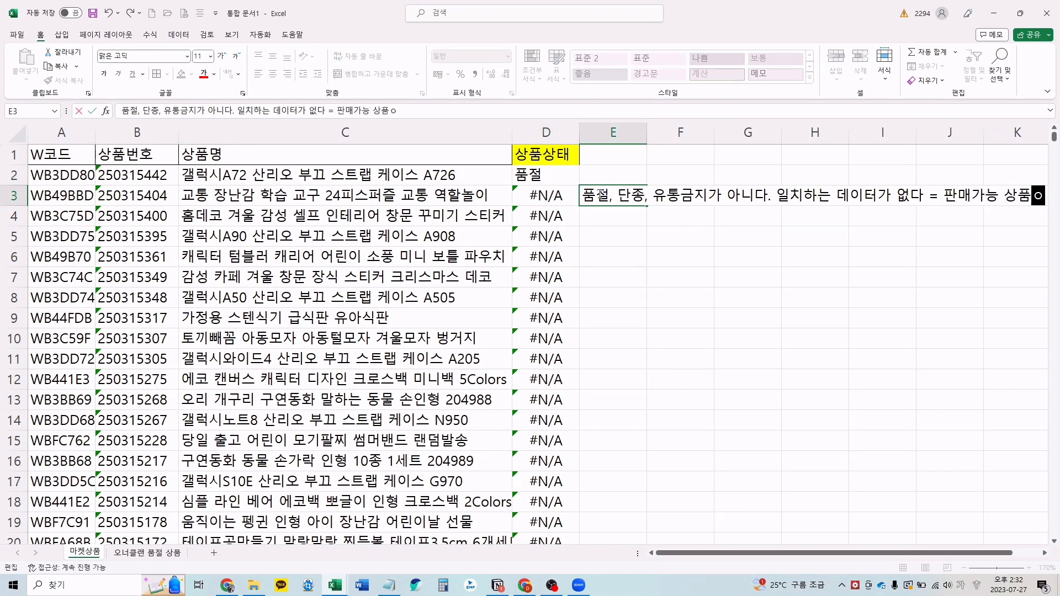
key(BackSpace)
key(Return)
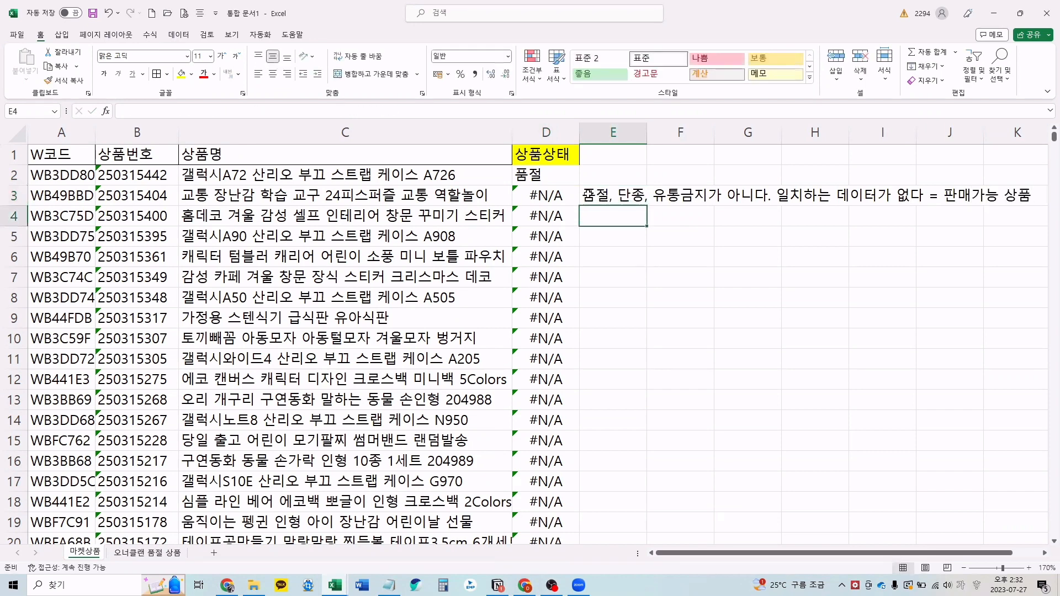
Step: Enter the note "> 판매중" in E4, directly below the explanation in E3
click(554, 192)
click(586, 210)
text(=)
text(> 판매주)
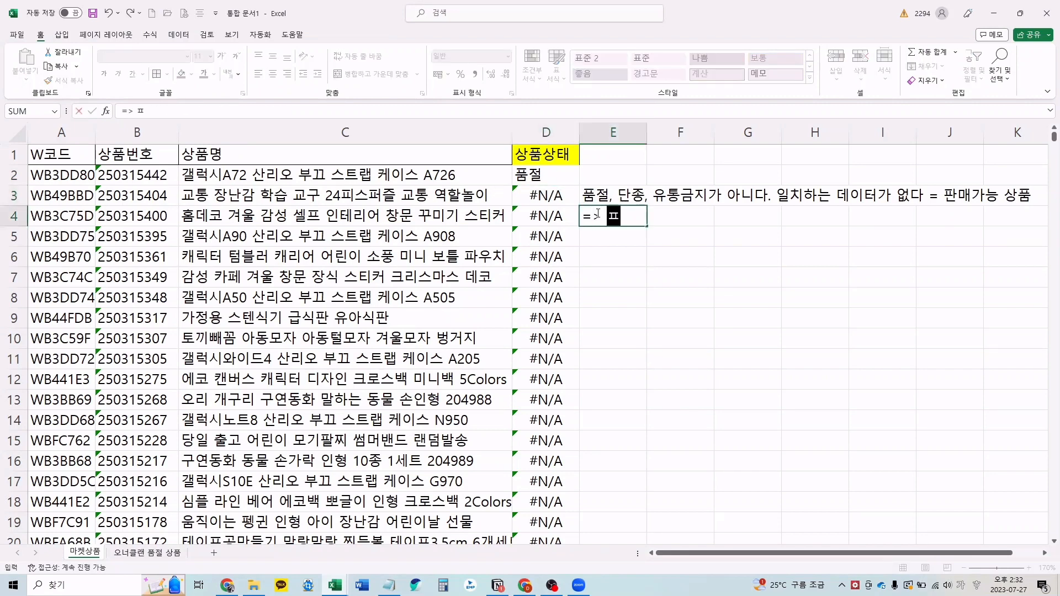
text(ㅇ)
key(Return)
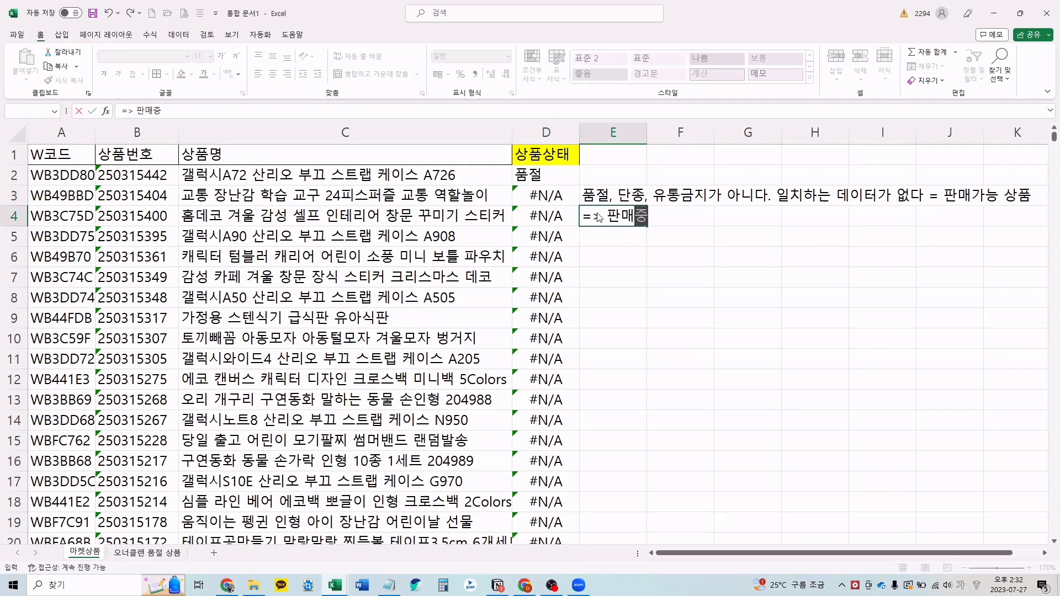
key(Return)
key(Left)
key(BackSpace)
key(Return)
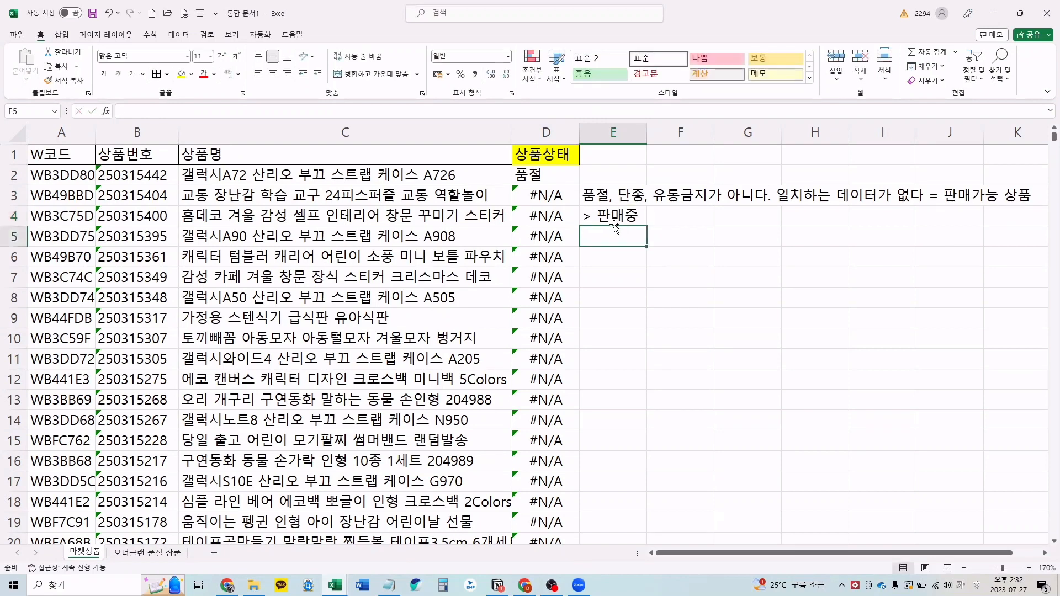
Step: Compare the VLOOKUP results in D2 and D3 with the W코드 in A2
key(Left)
key(Up)
key(Up)
key(Up)
key(Up)
key(Down)
key(Down)
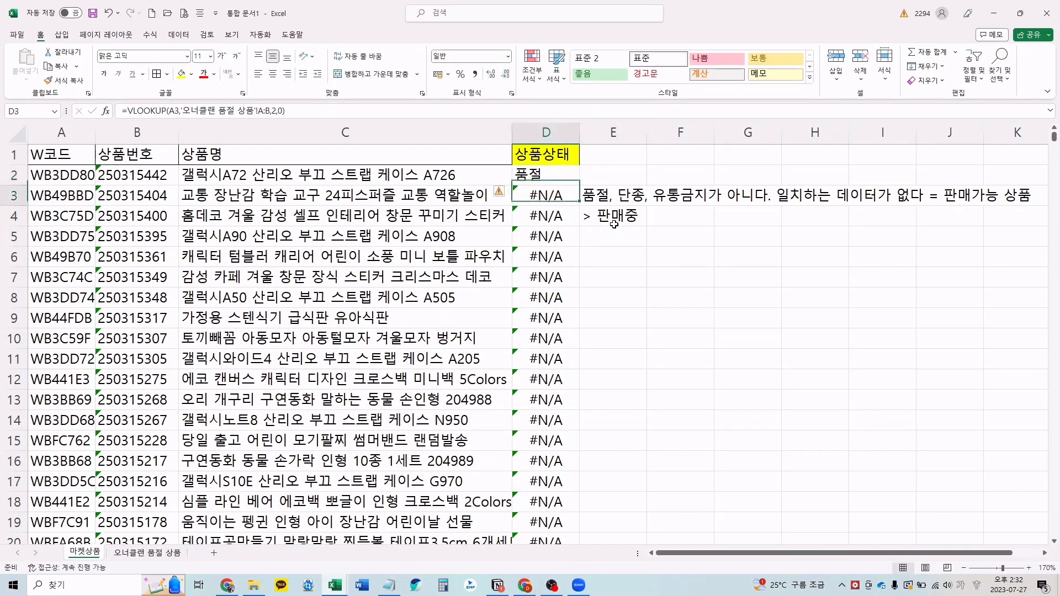
key(Up)
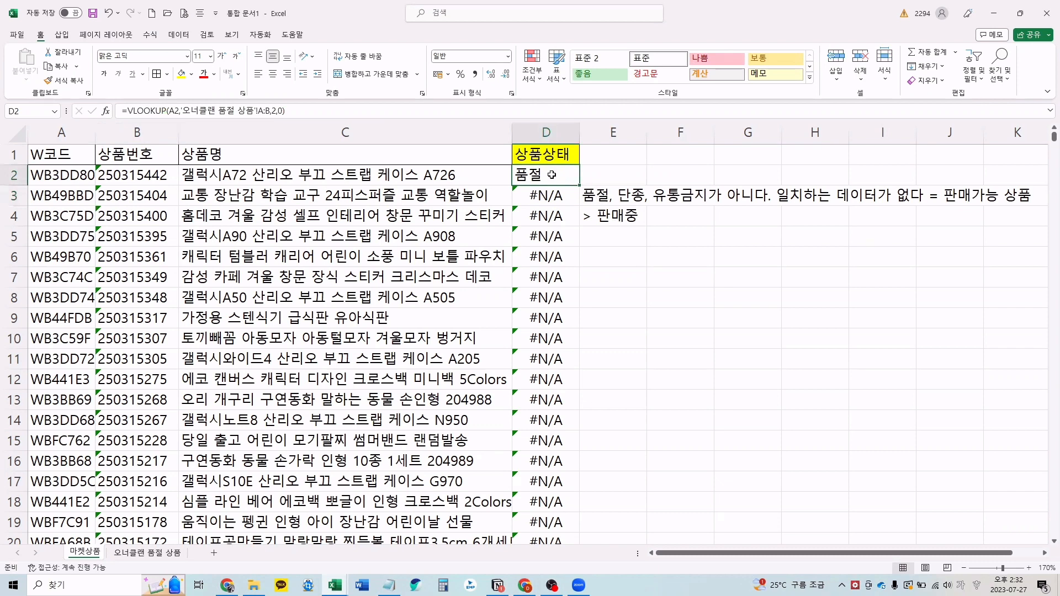
click(92, 178)
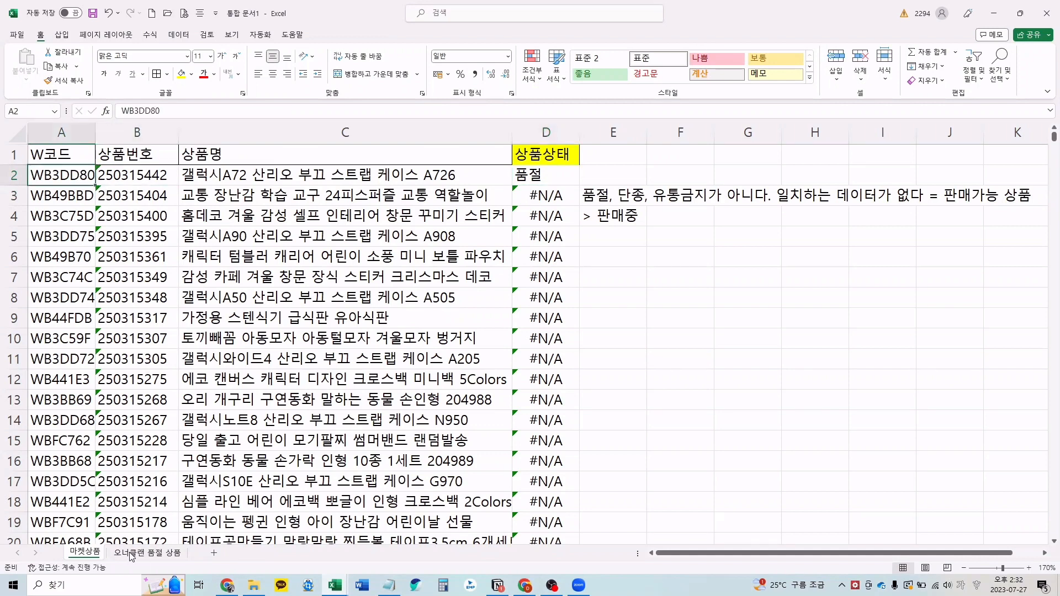
click(540, 174)
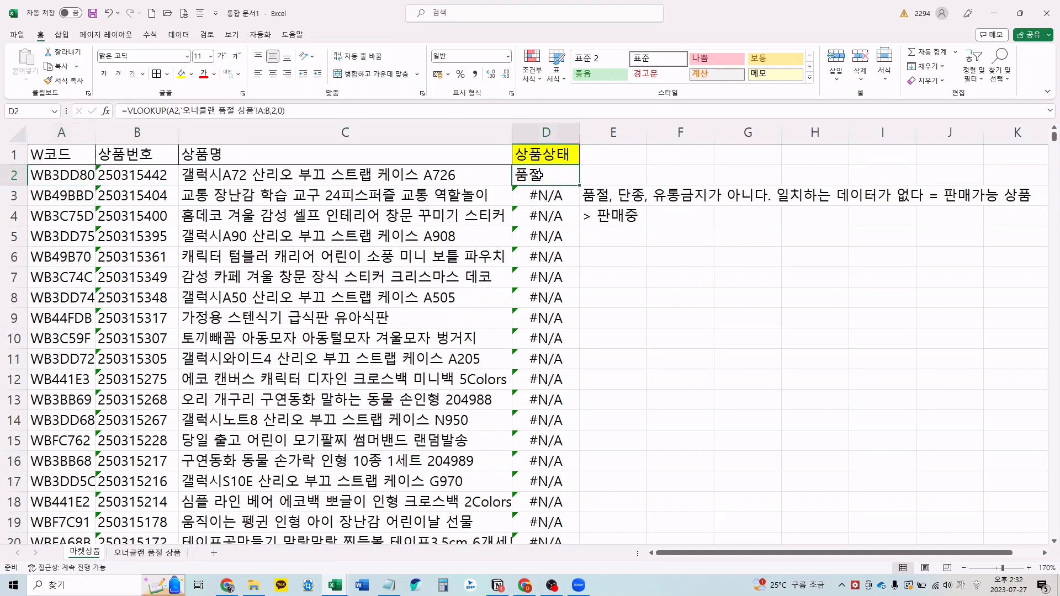
click(549, 196)
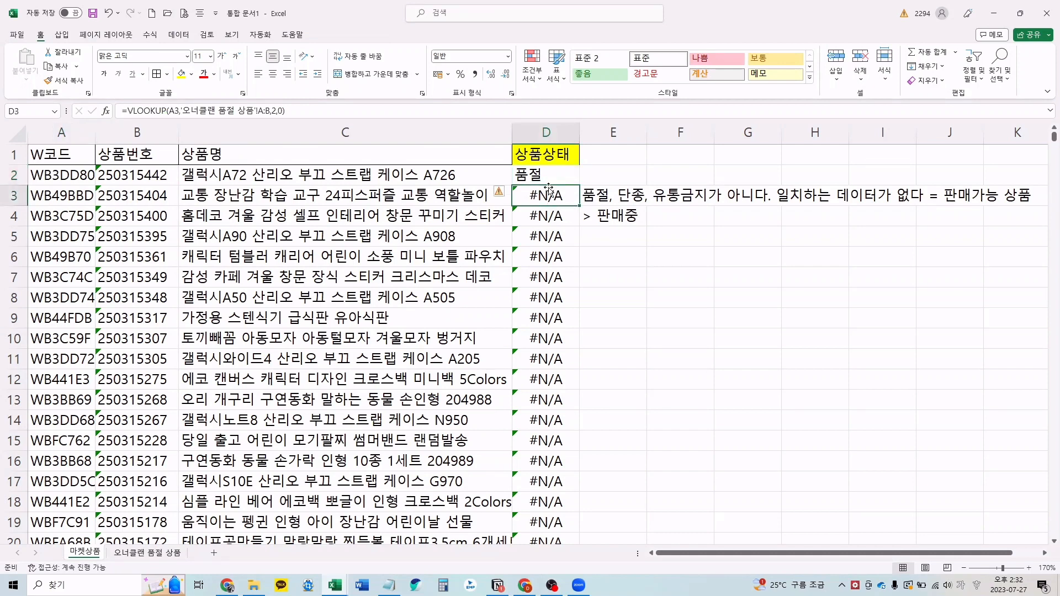
Step: Add filters to the header row and exclude #N/A from the 상품상태 column
click(548, 159)
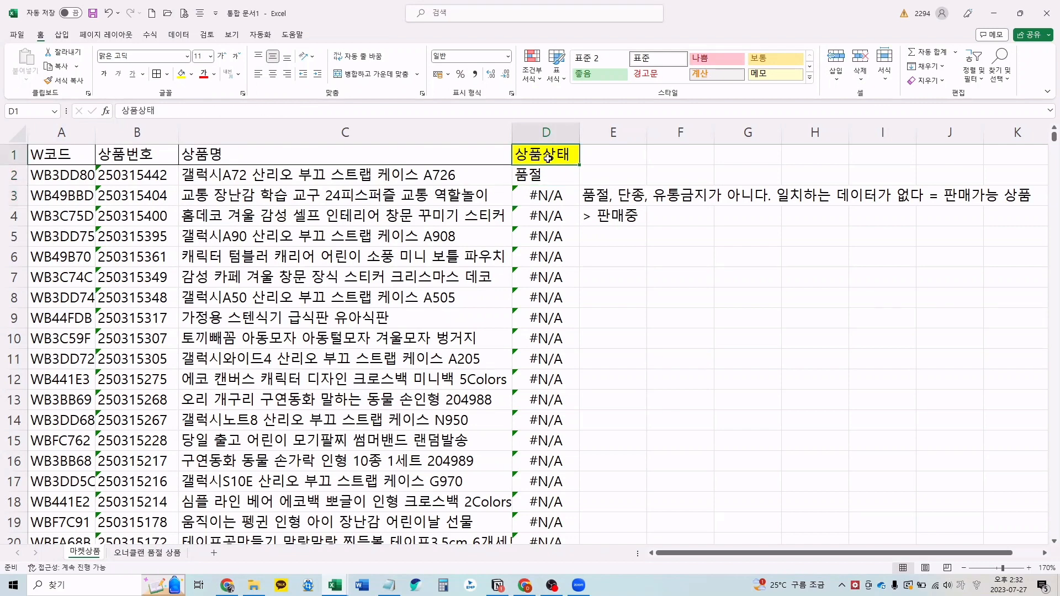
click(996, 78)
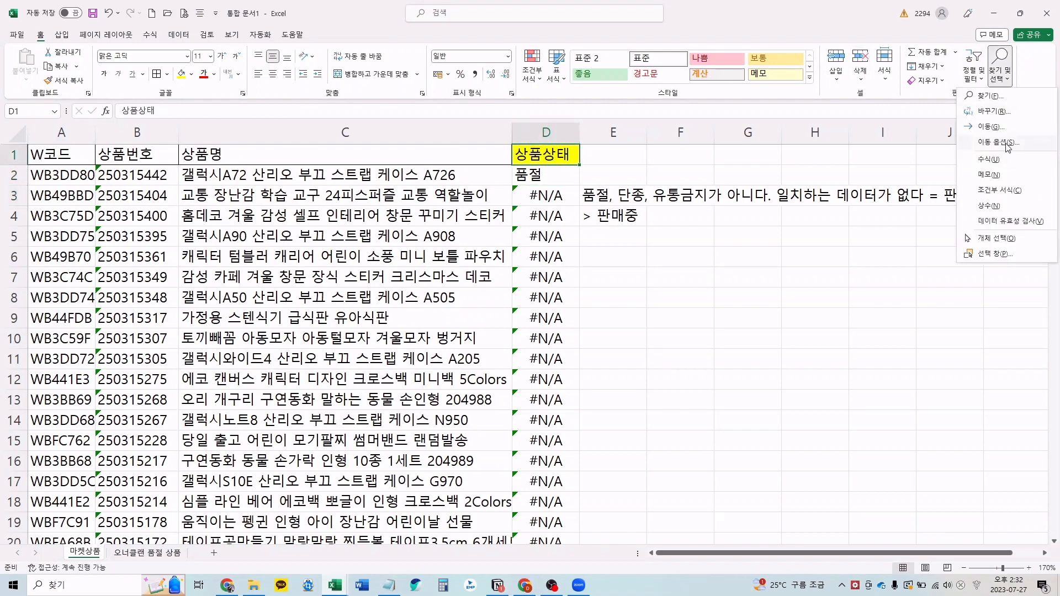
click(974, 79)
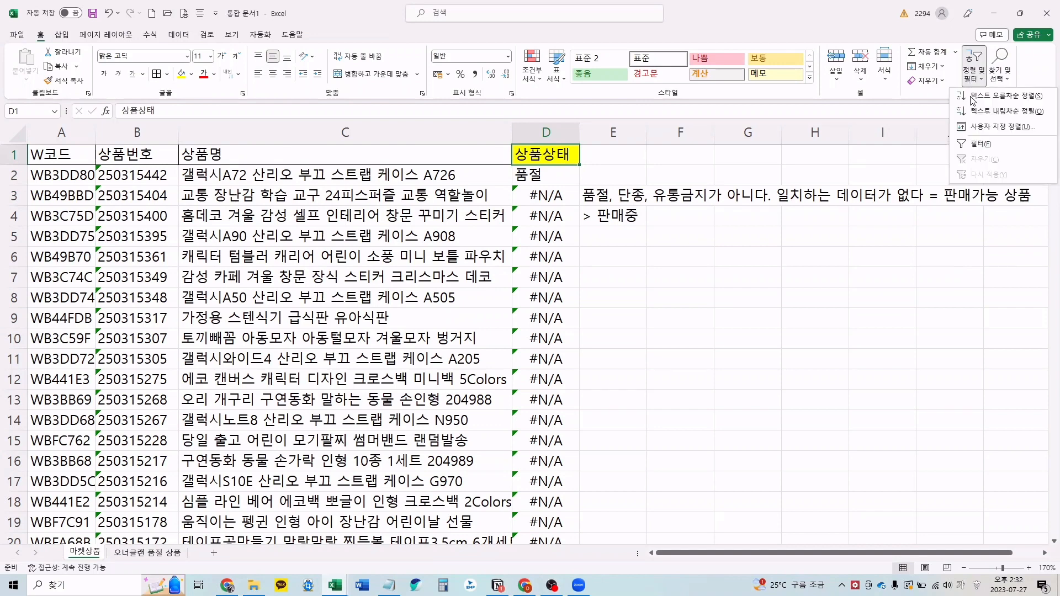
click(976, 155)
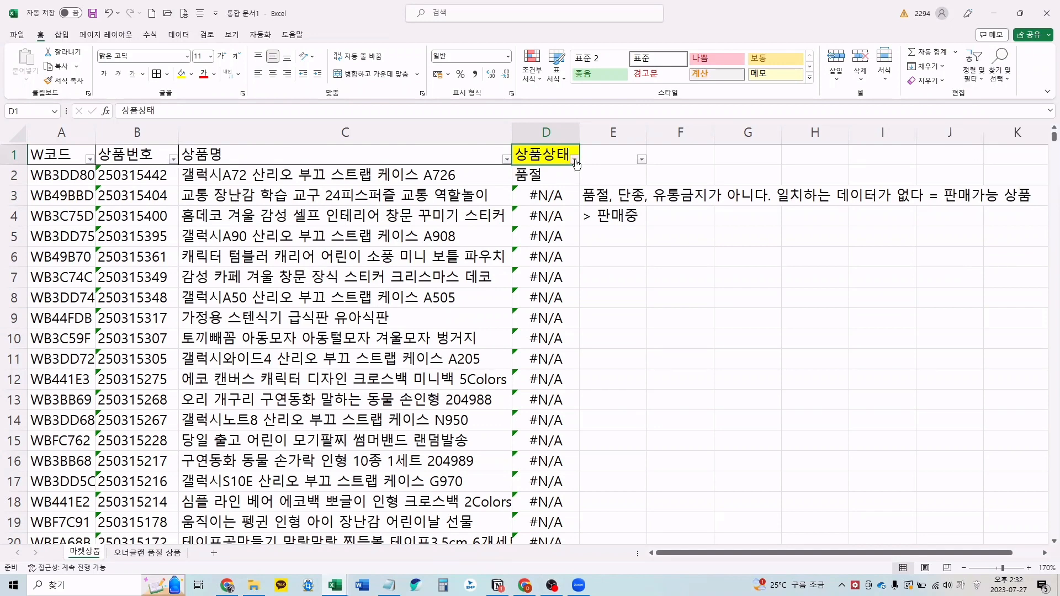
key(alt+Down)
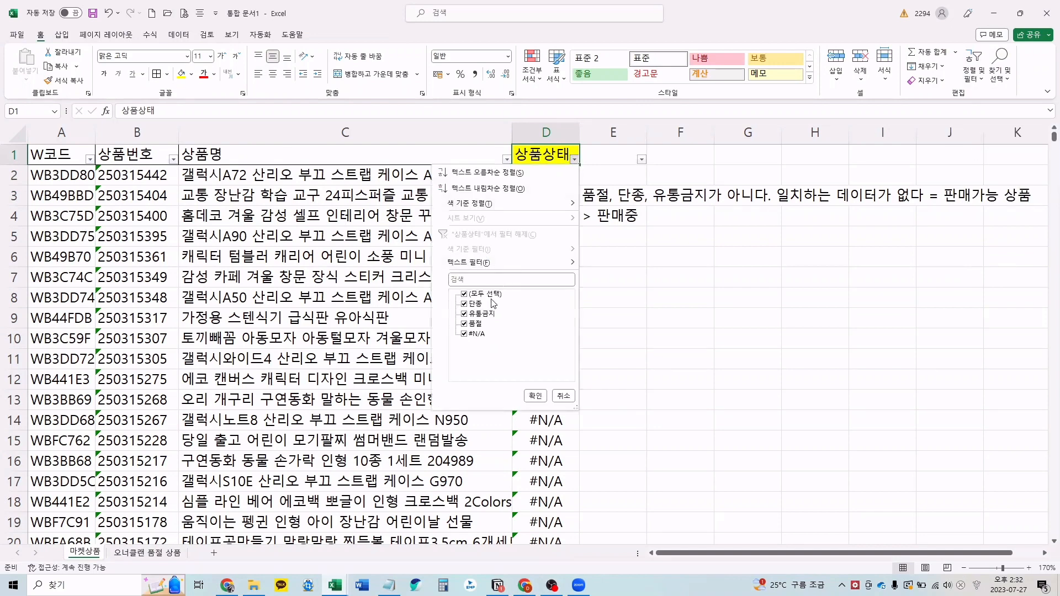
click(465, 336)
click(533, 396)
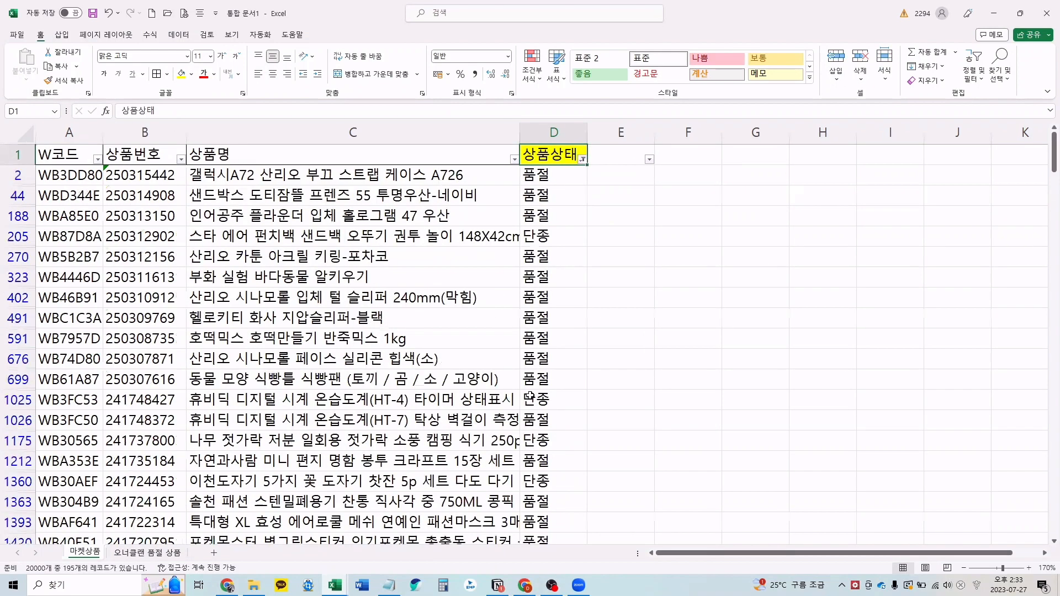
Step: Check how many filtered products have a 상품상태 by selecting the column's results from D2 to the last row
click(524, 332)
click(551, 172)
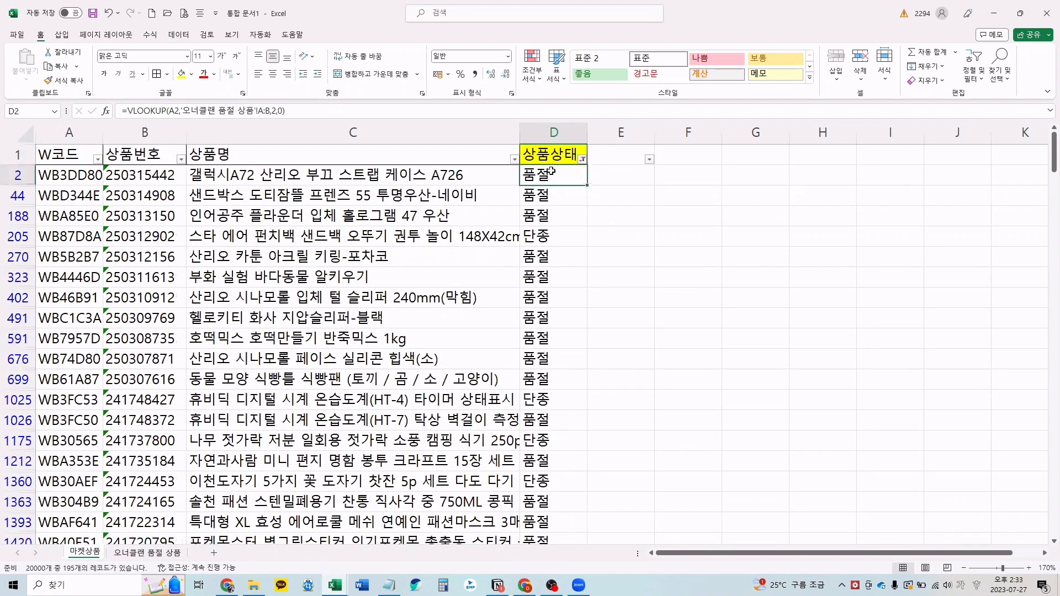
key(ctrl+shift+Down)
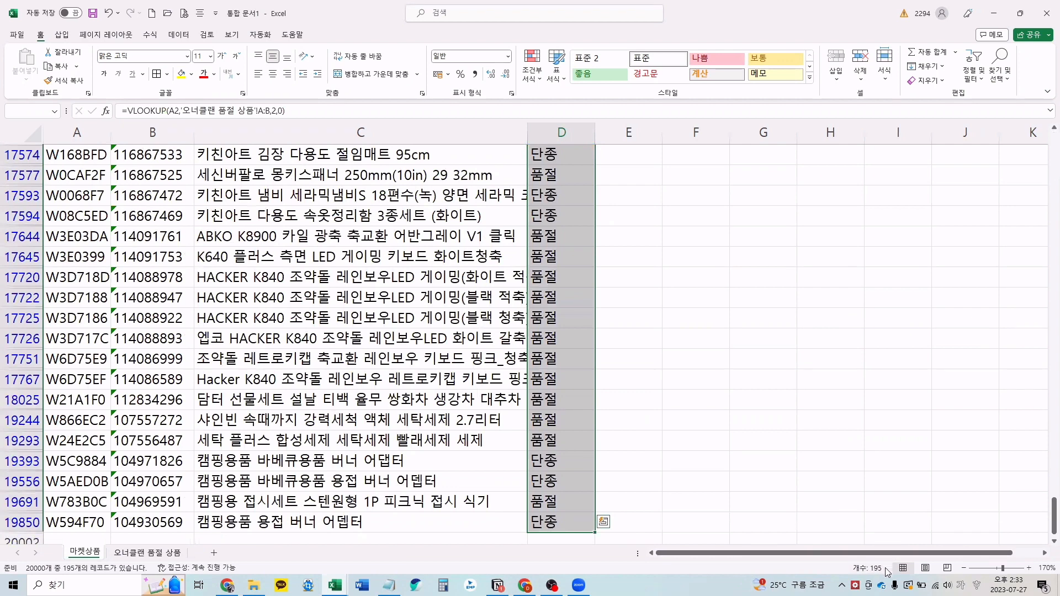
click(575, 480)
key(ctrl+Up)
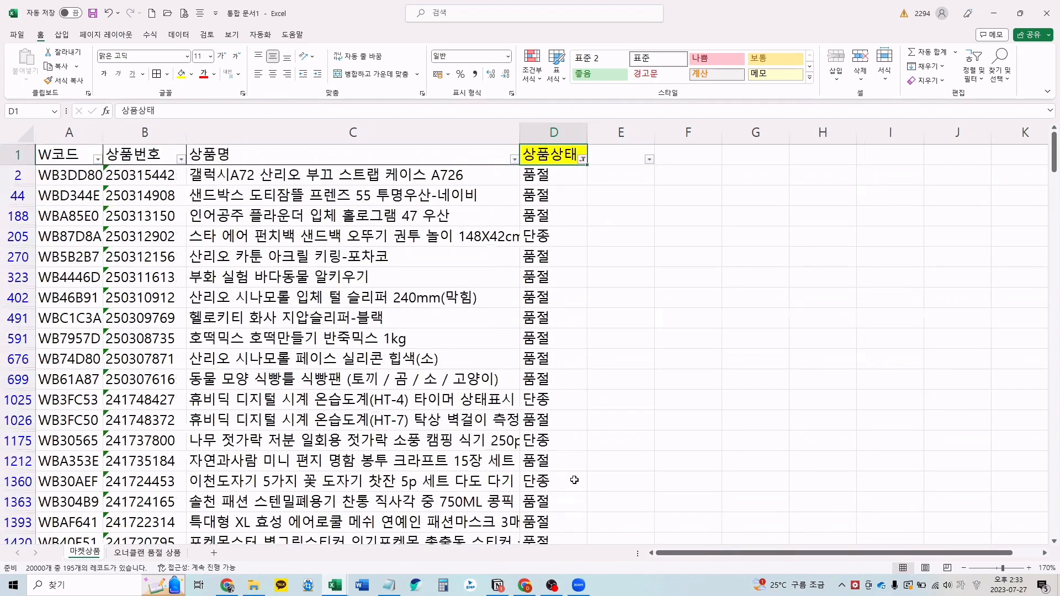
key(Down)
key(ctrl+shift+Down)
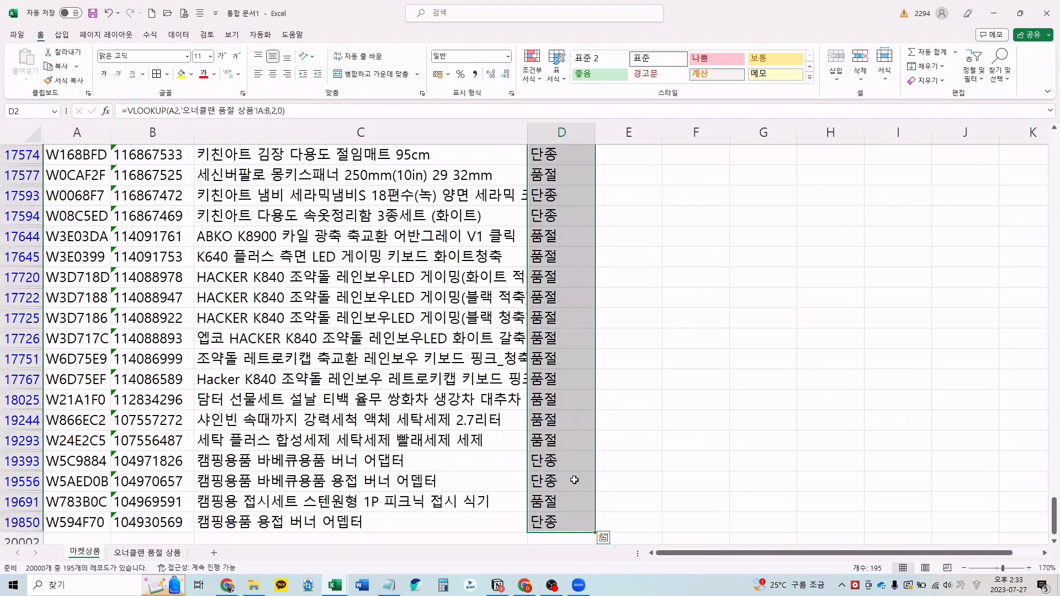
Step: Copy the W코드 in A2 and switch to the 오너클랜 website in Chrome
key(ctrl+Up)
key(Down)
key(ctrl+Left)
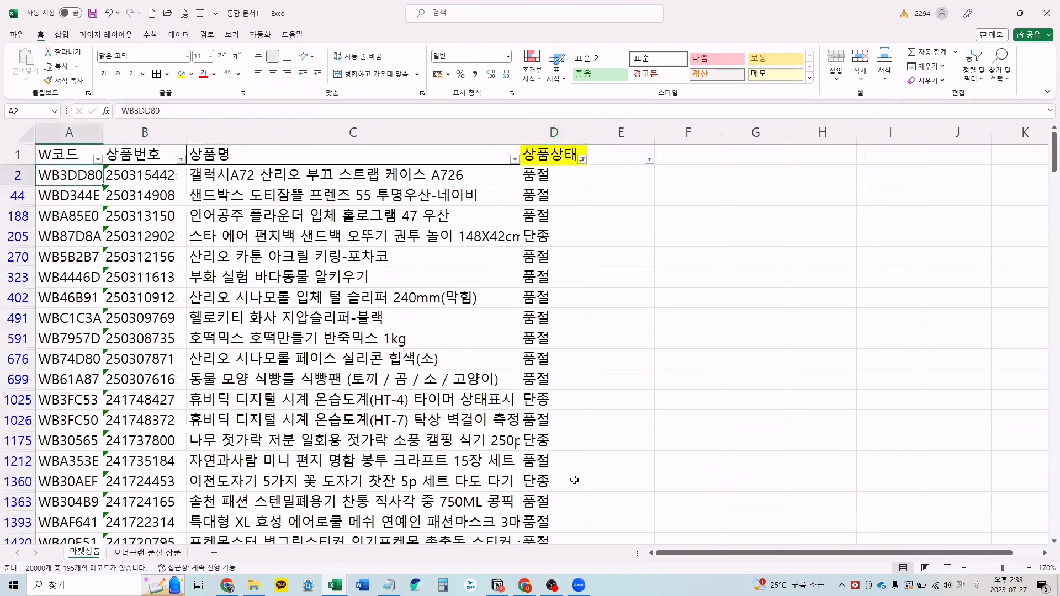
key(ctrl+c)
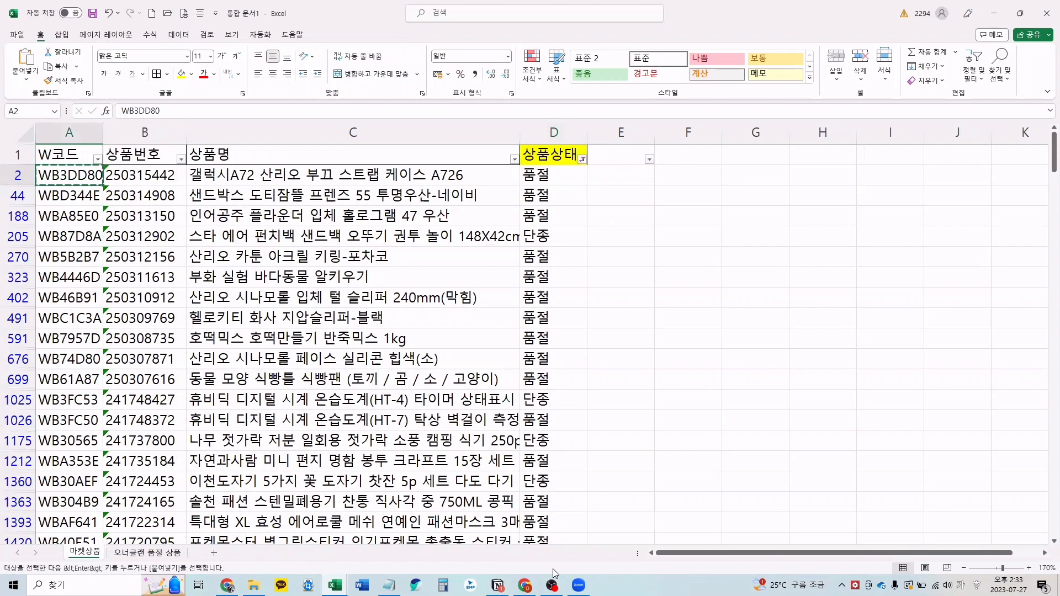
click(530, 587)
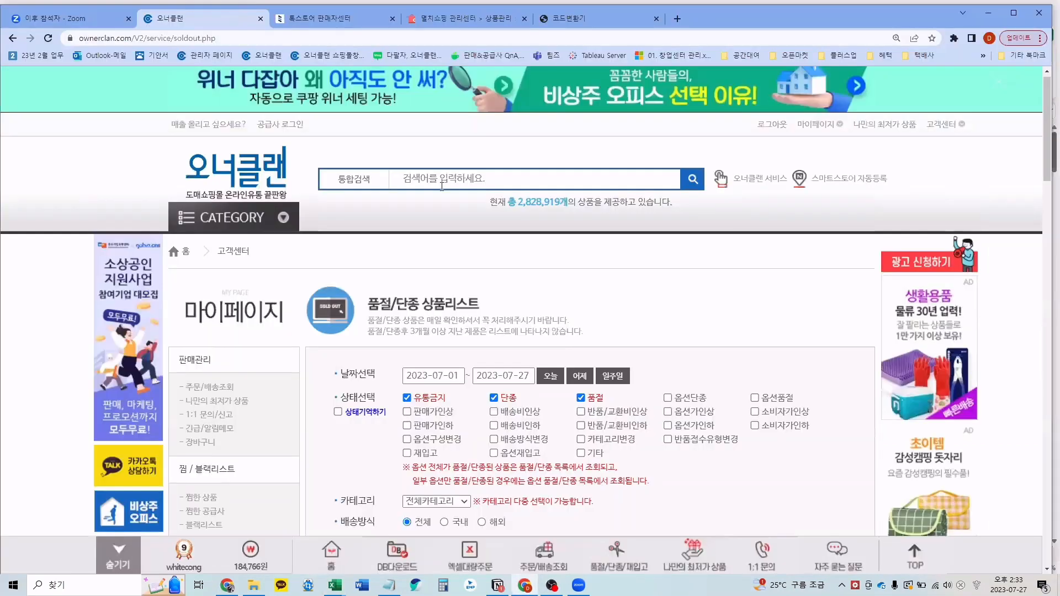
Step: Search 오너클랜 for the copied W코드 WB3DD80 and check the product listing
click(443, 184)
key(ctrl+v)
key(Return)
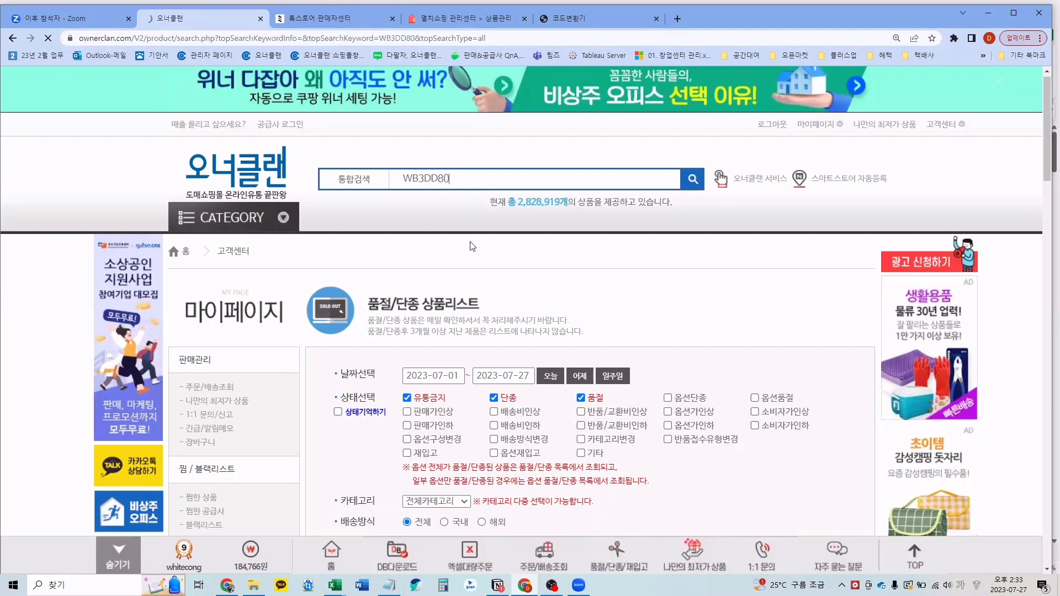
scroll(497, 392, down, 4)
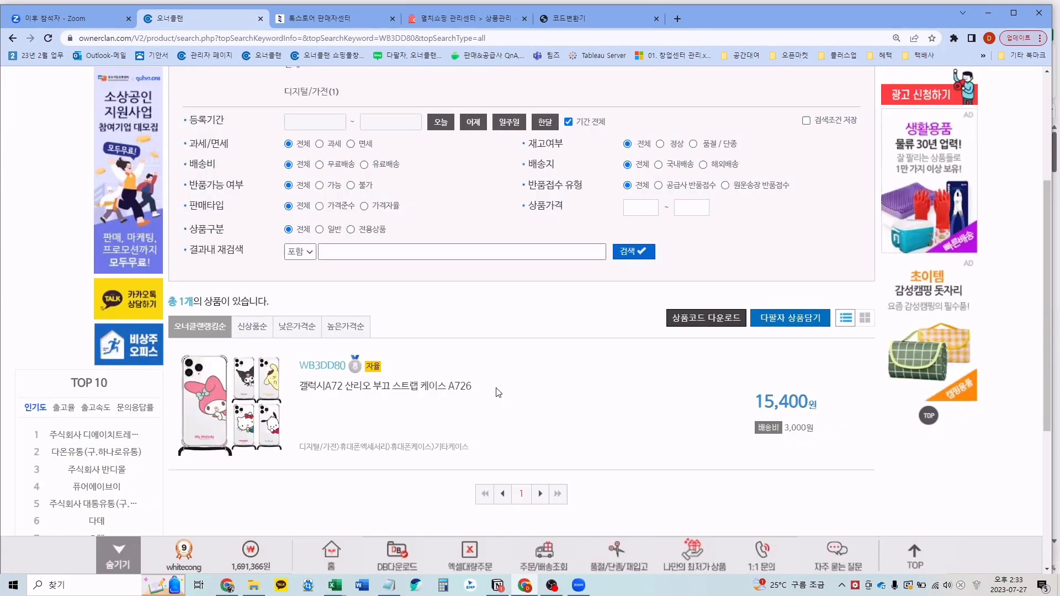
Step: Return to the 품절/단종 상품리스트 page and enter WB3DD80 as the 상품코드 condition
key(alt+Left)
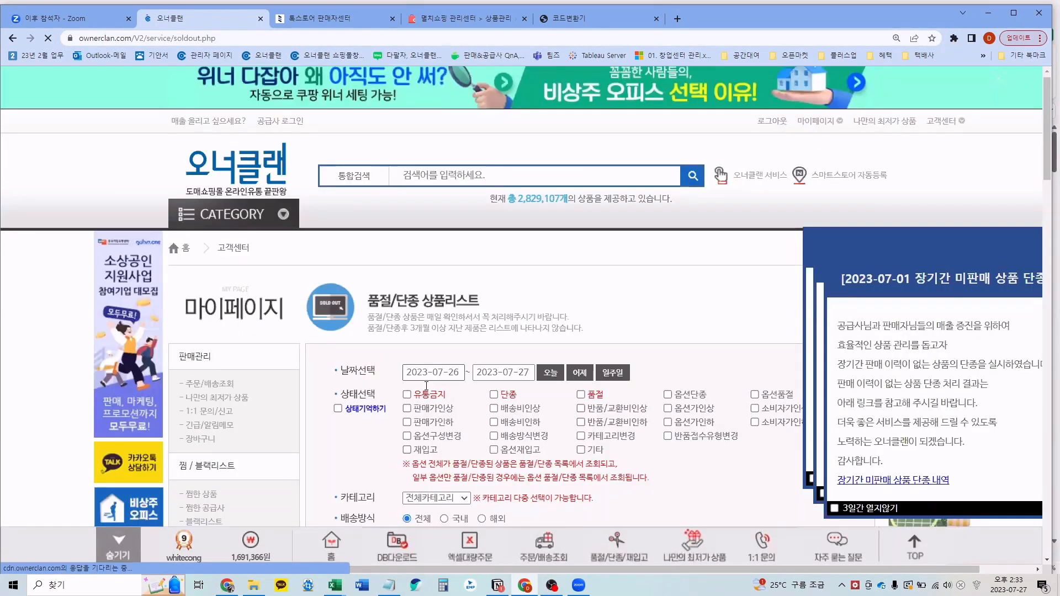
click(502, 381)
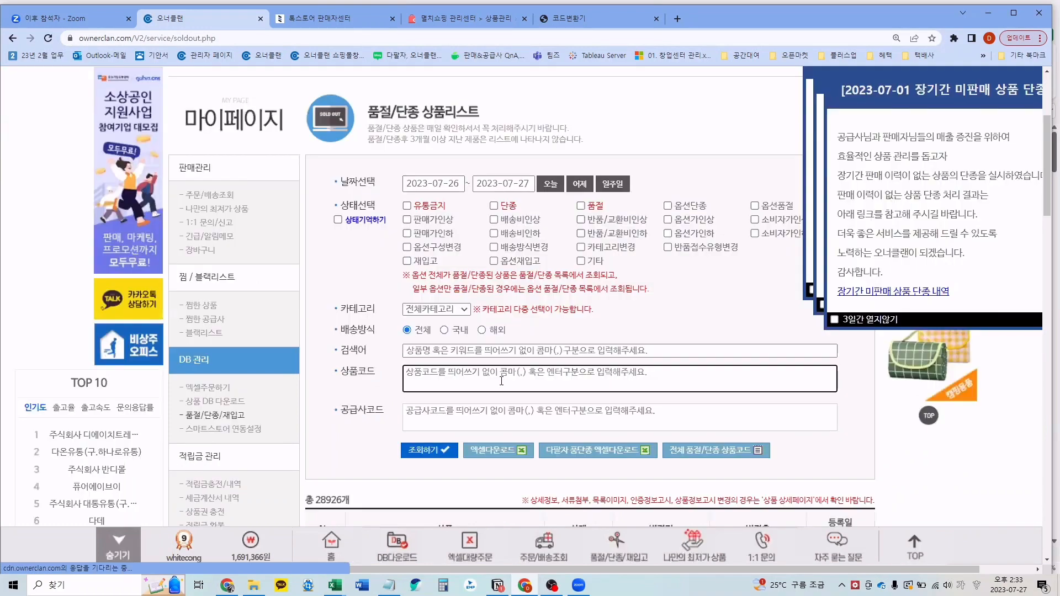
key(ctrl+v)
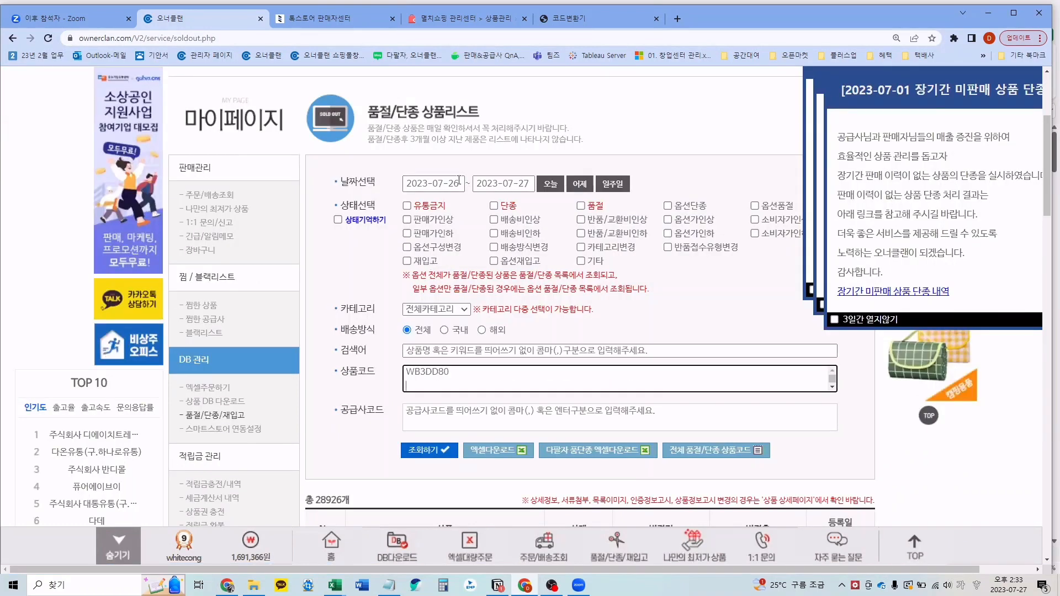
scroll(507, 219, up, 1)
Step: Switch to Excel and check the W코드 and 상품상태 entries at the start of the 오너클랜 품절 상품 sheet
key(alt+Tab)
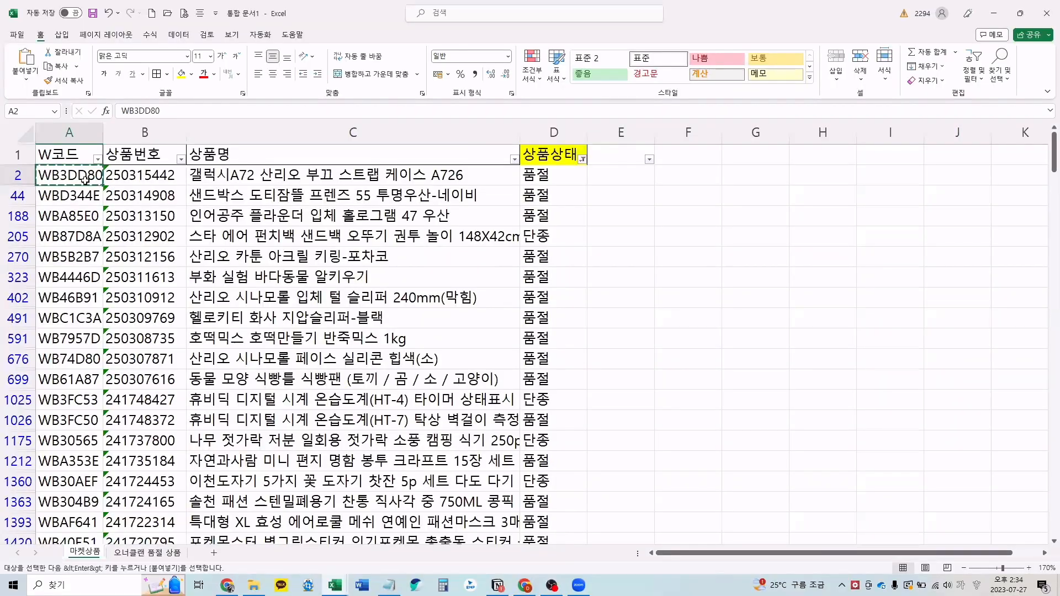
click(151, 552)
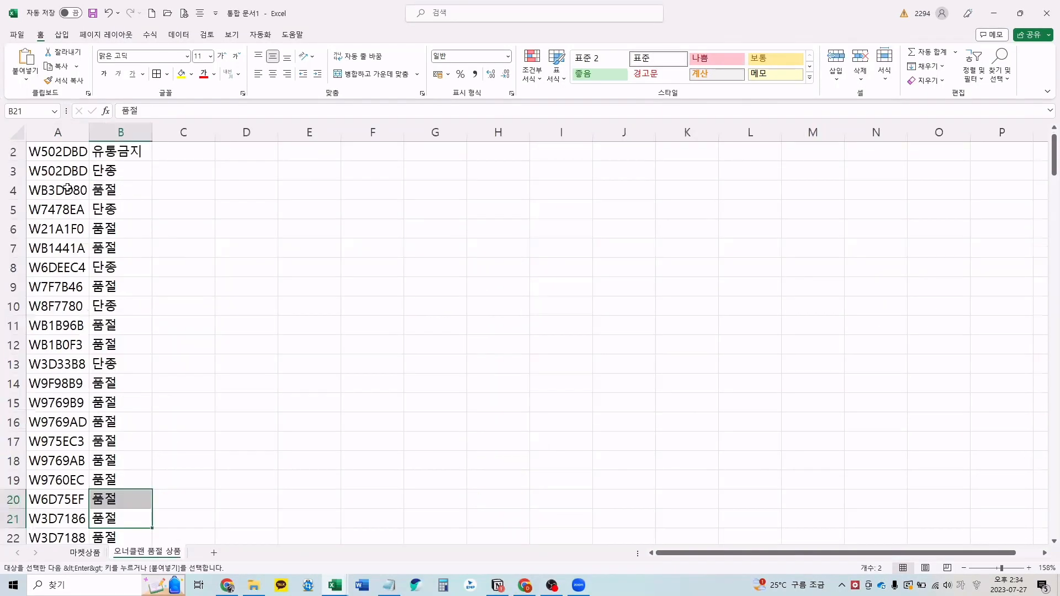
key(ctrl+Home)
click(117, 171)
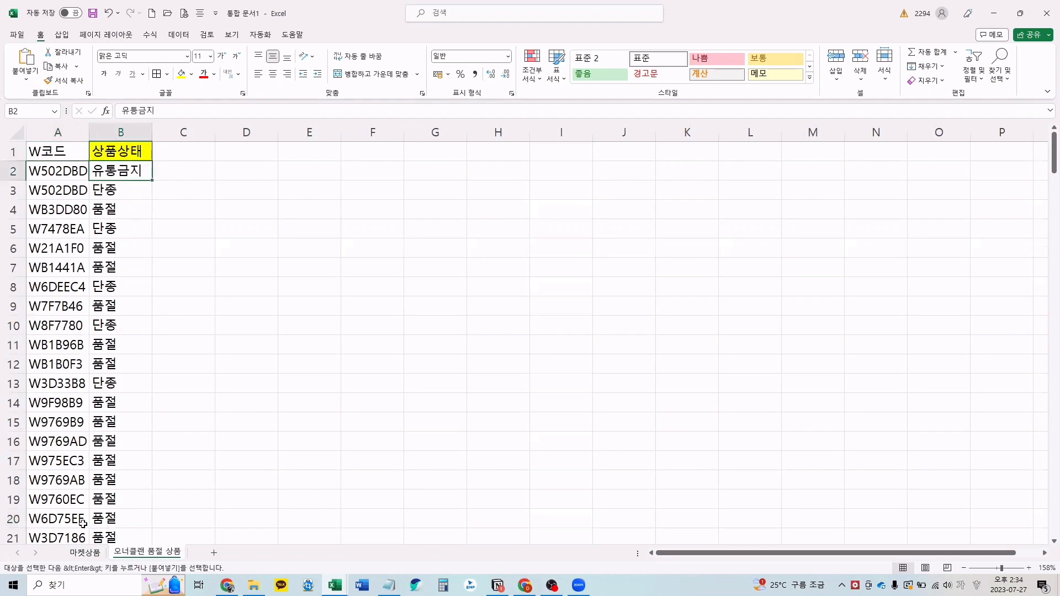
Step: Fill the 상품상태 header in D1 of the 마켓상품 sheet with yellow and review the 오너클랜 품절 상품 sheet
click(82, 554)
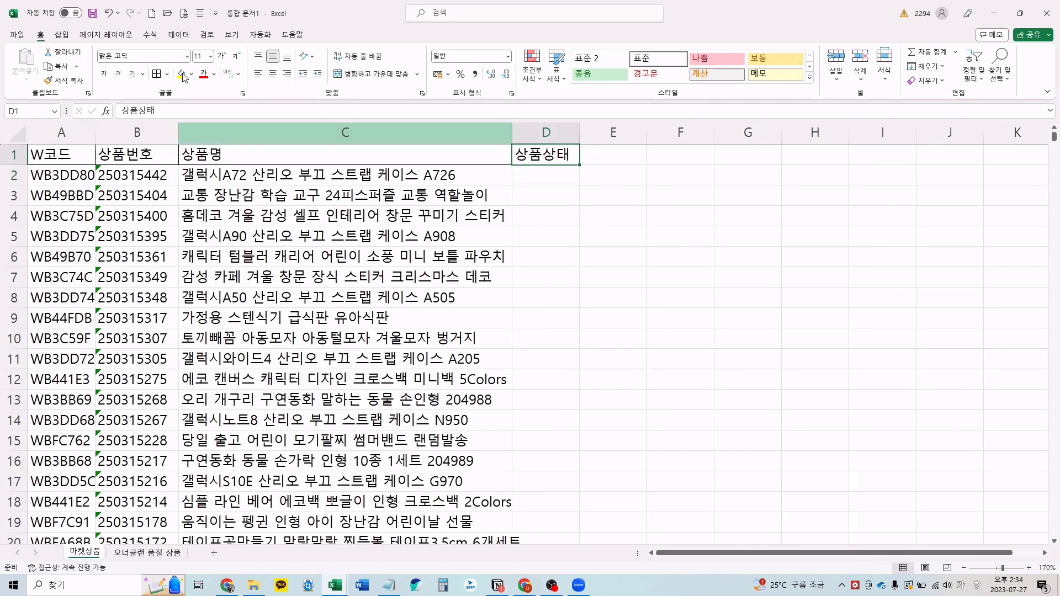
click(183, 74)
click(276, 217)
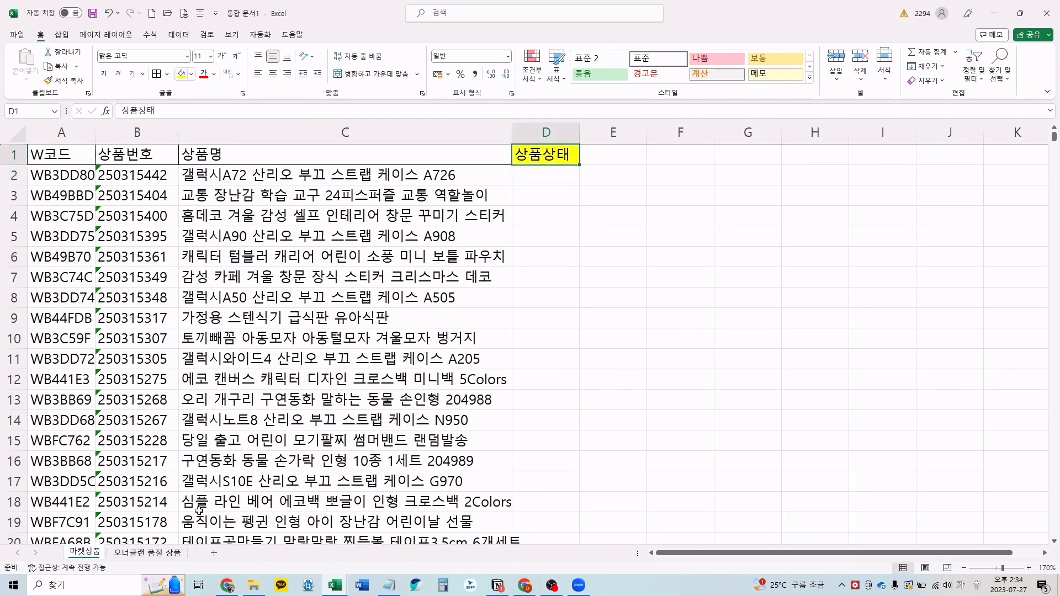
click(161, 552)
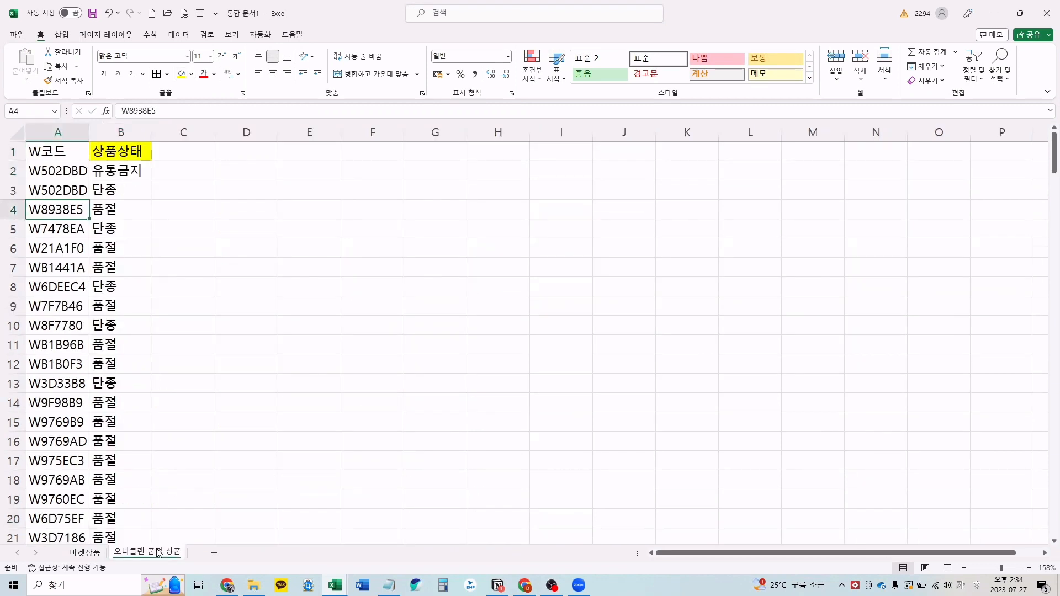
click(89, 554)
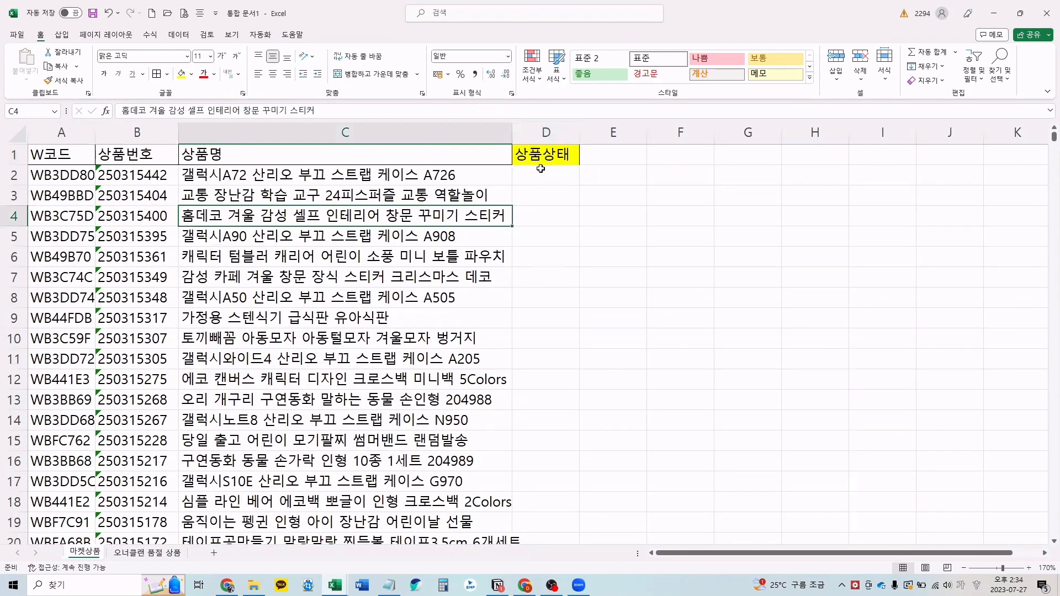
Step: Start a VLOOKUP formula in D2 of the 마켓상품 sheet with A2 as the lookup value
click(541, 173)
text(=)
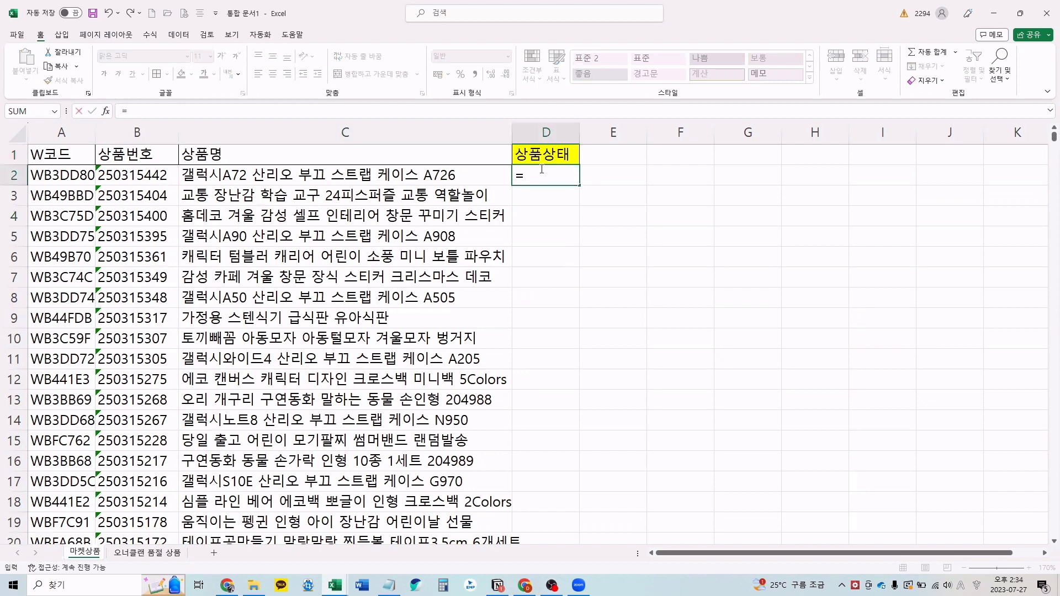
text(vl)
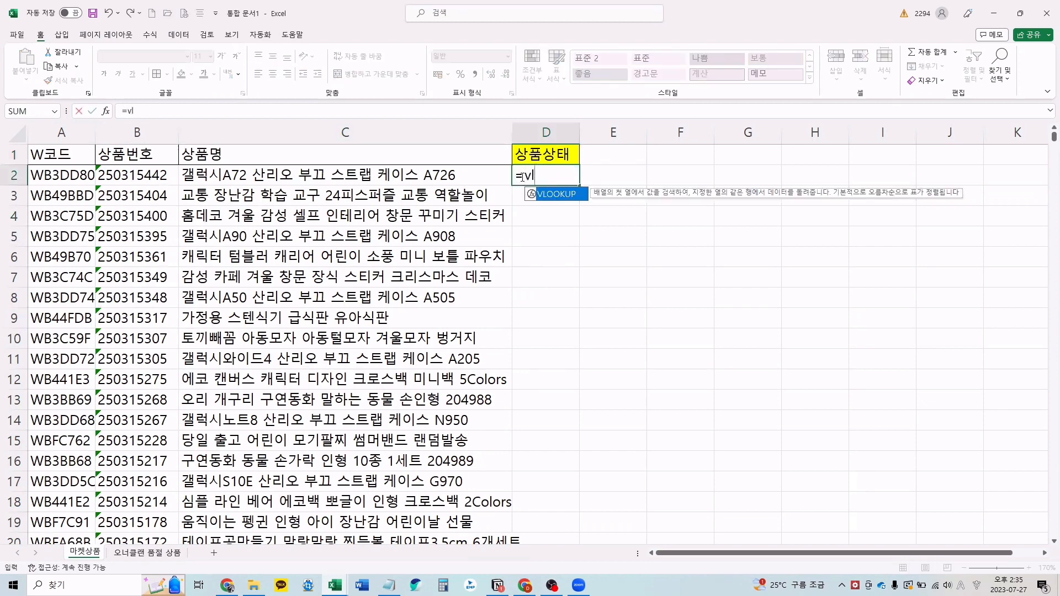
text(o)
key(Tab)
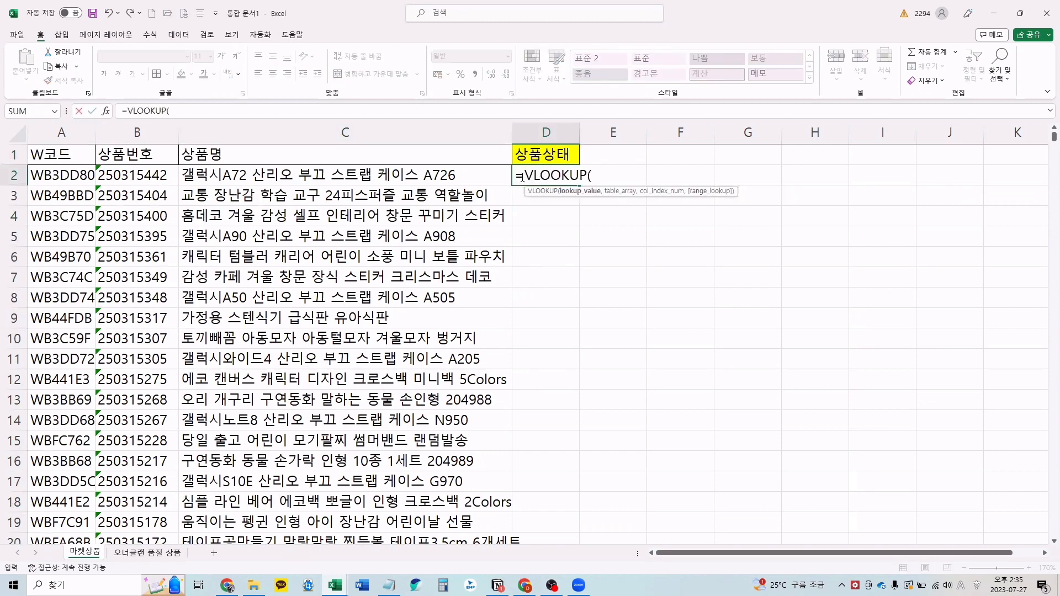
click(77, 176)
text(,)
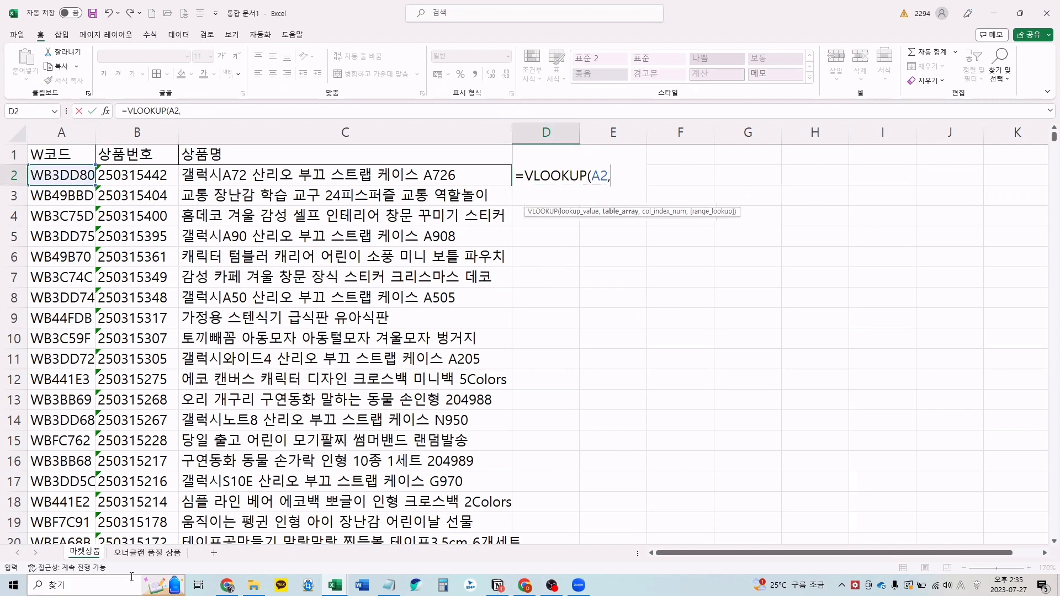
Step: Complete the VLOOKUP with columns A:B of the 오너클랜 품절 상품 sheet, column index 2 and match 0, and fill it down column D
click(138, 553)
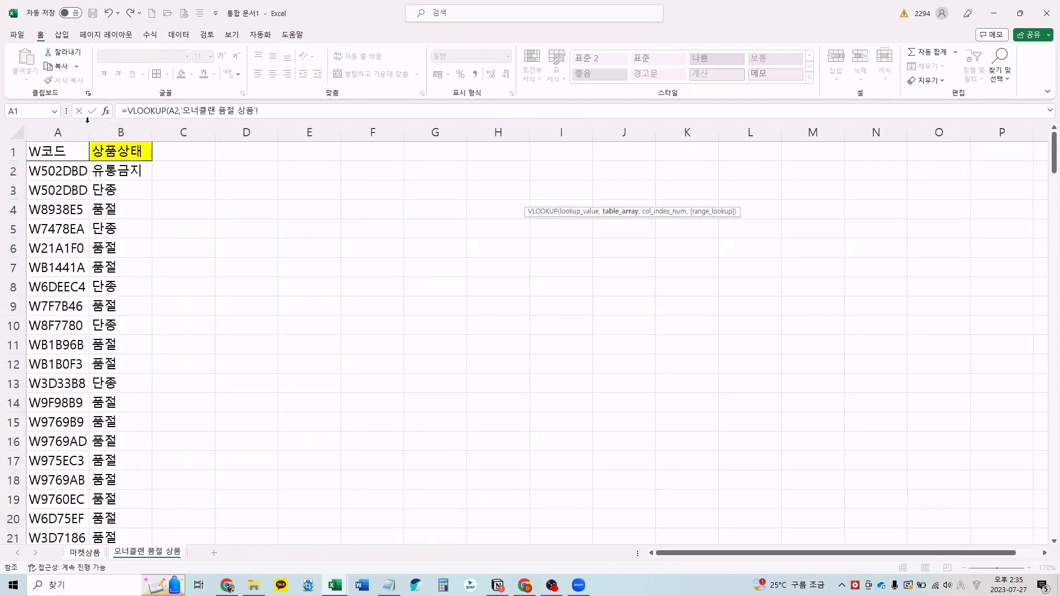
drag(69, 128, 132, 126)
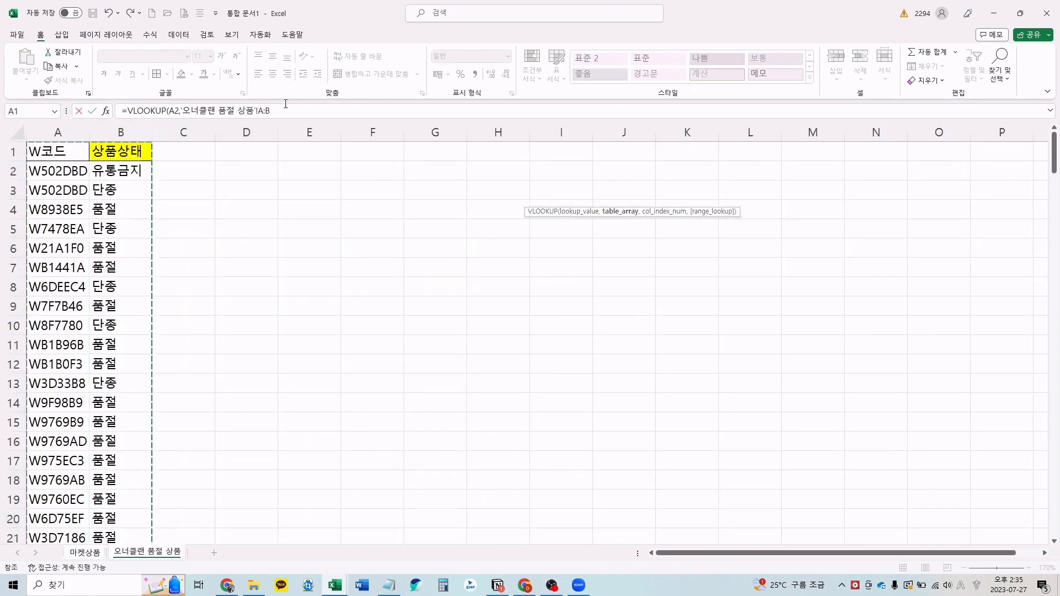
text(,)
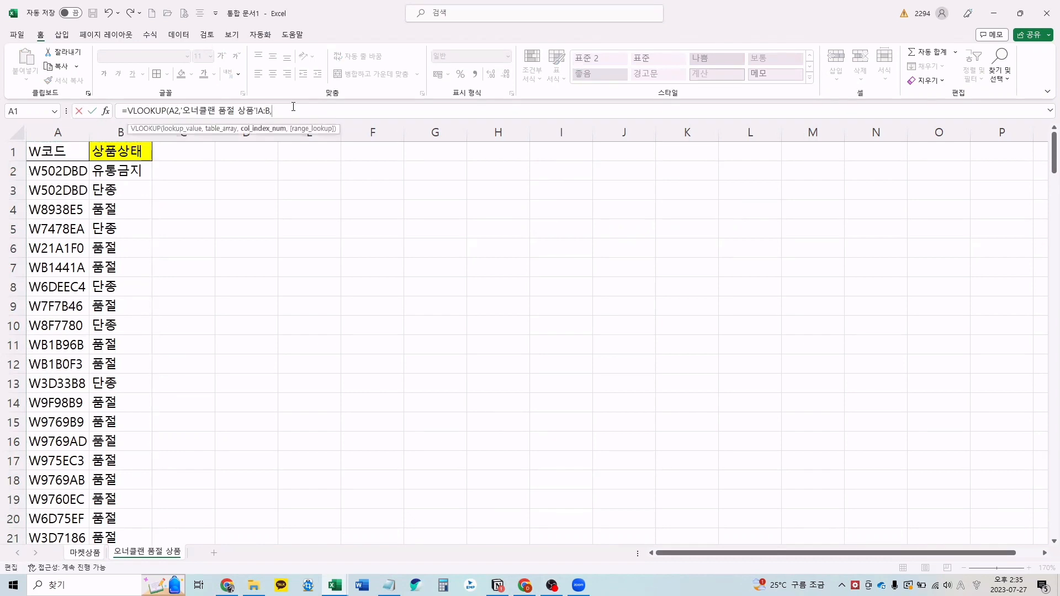
text(2,)
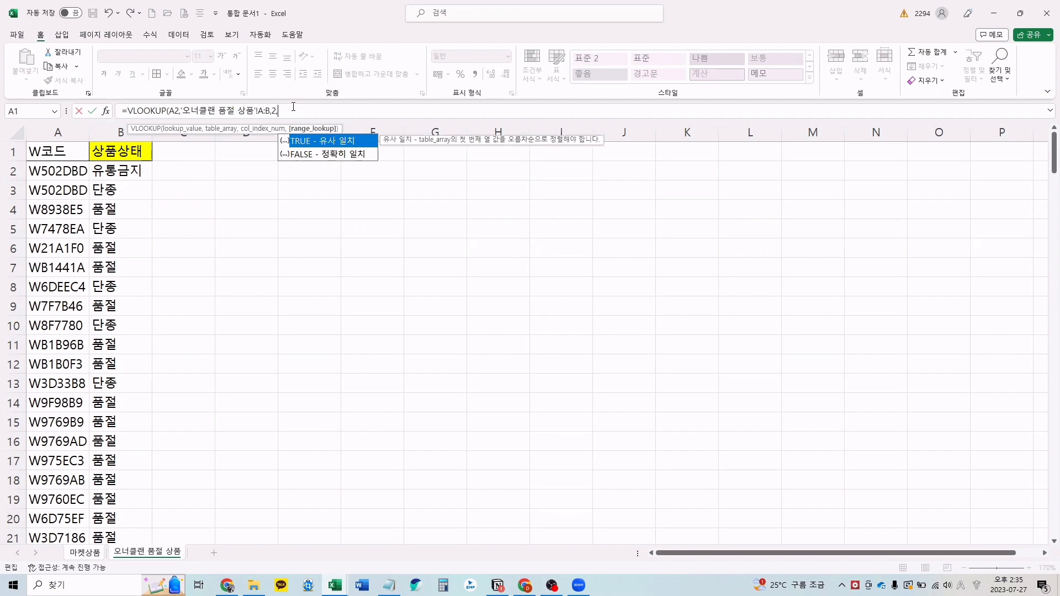
text())
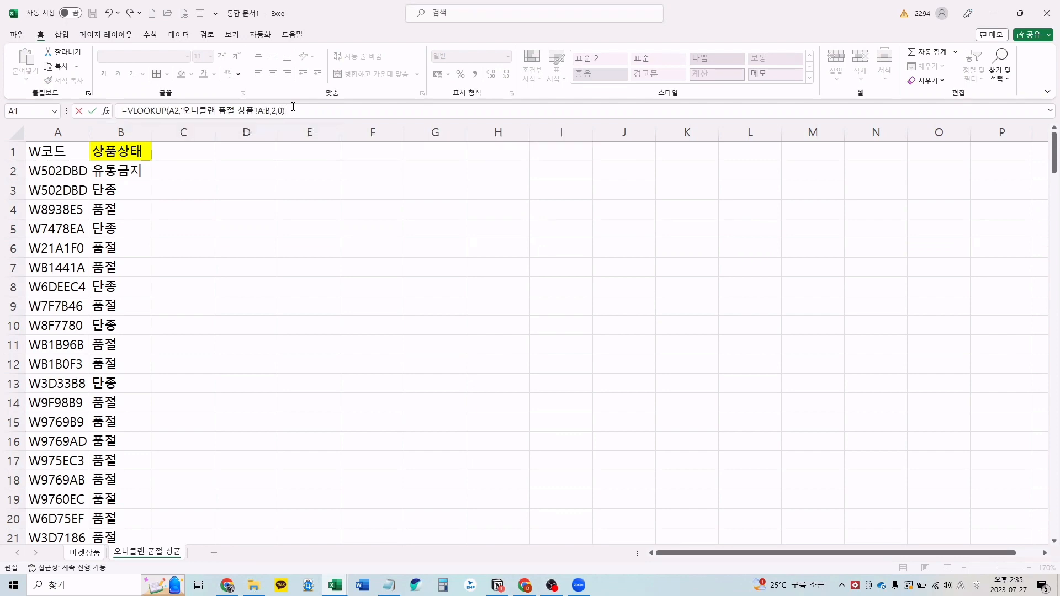
key(Return)
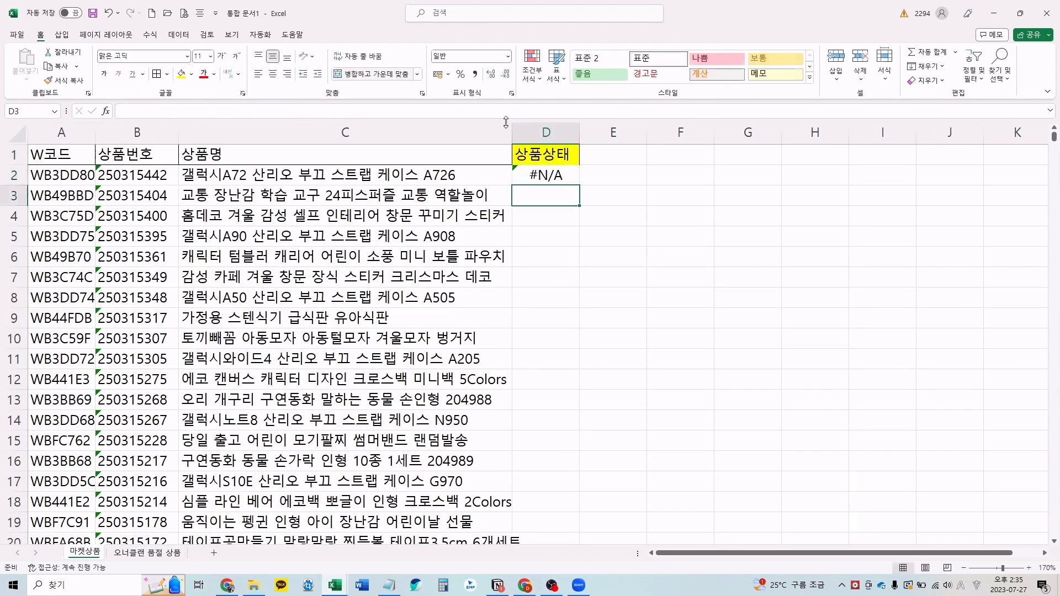
click(572, 176)
double_click(582, 186)
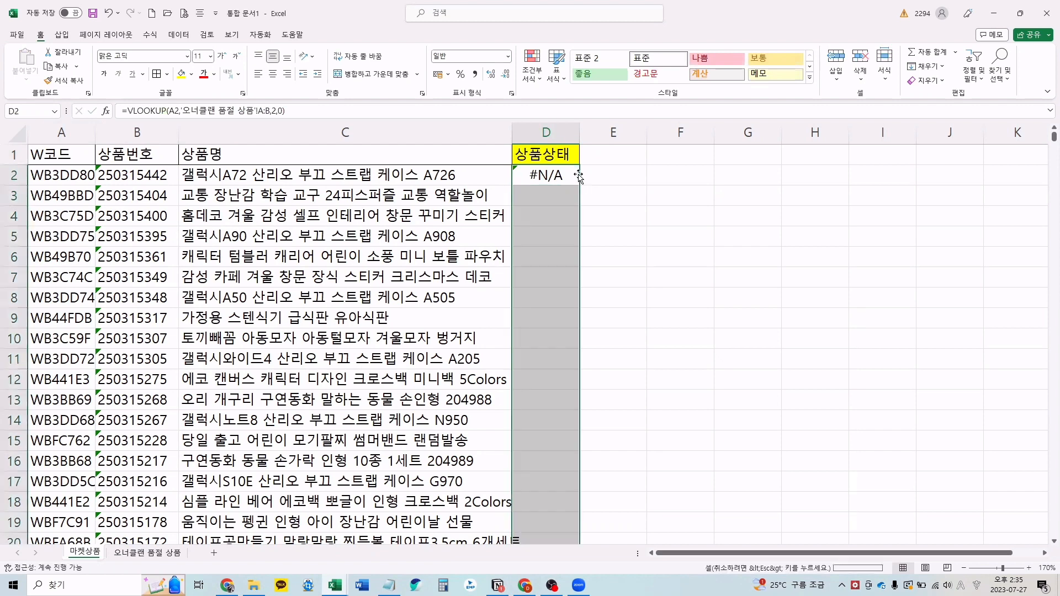
Step: Add filters to the 마켓상품 header row and exclude #N/A from the 상품상태 column
click(545, 159)
click(981, 77)
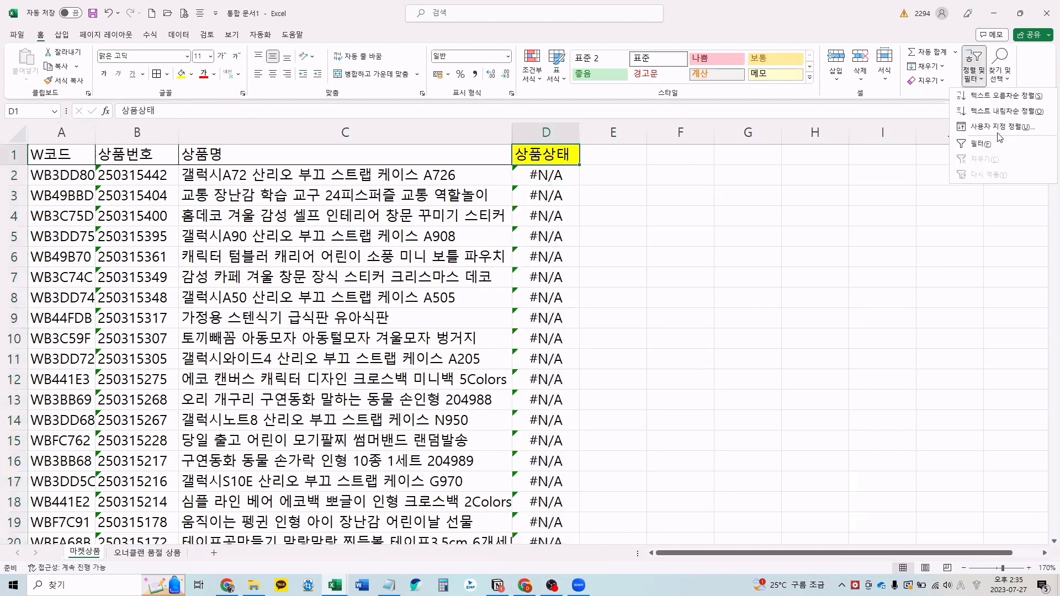
click(986, 145)
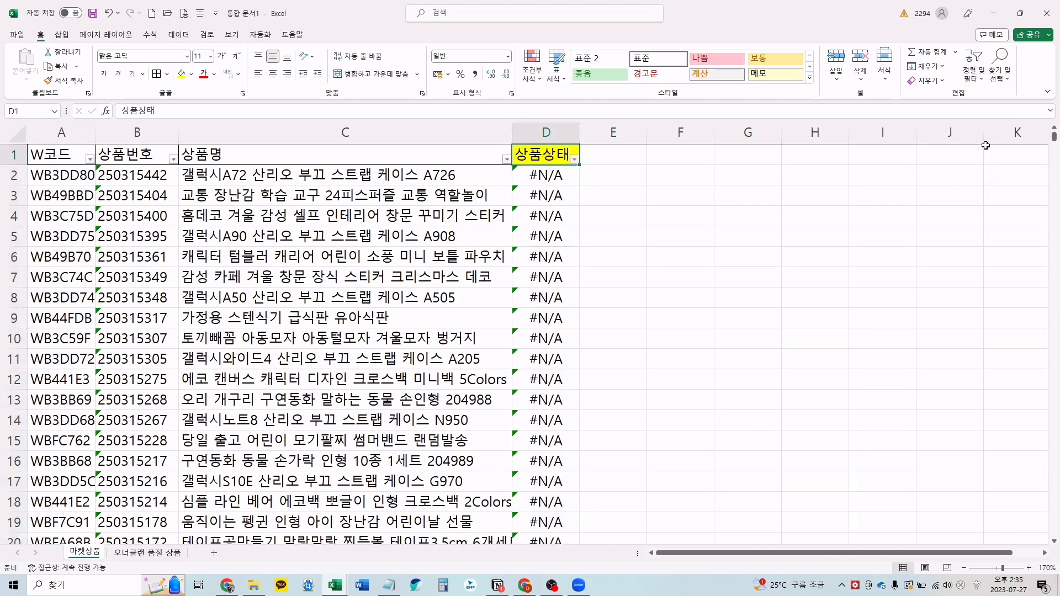
click(575, 159)
click(465, 335)
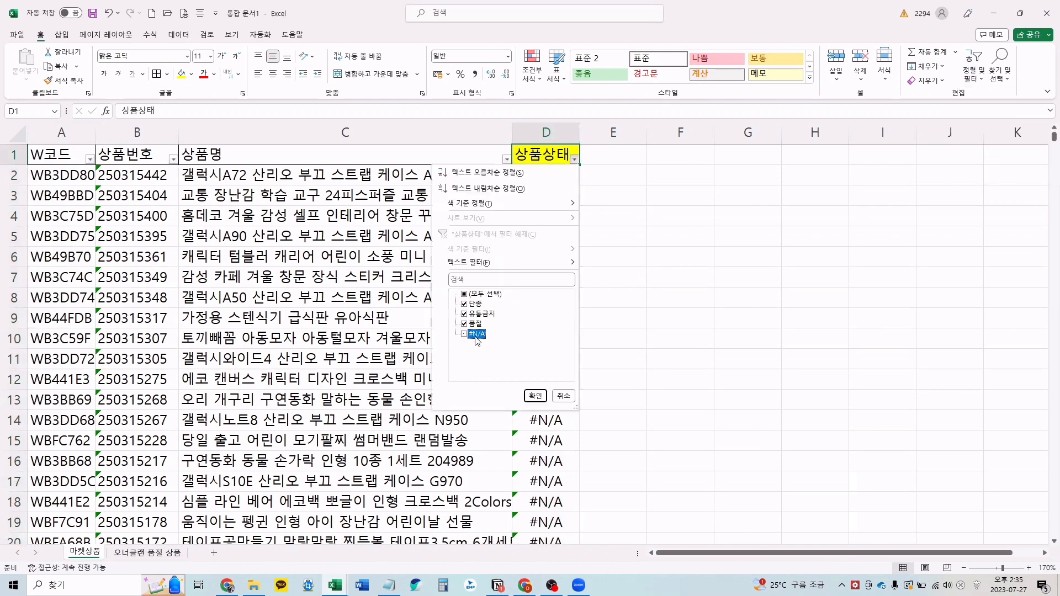
click(538, 396)
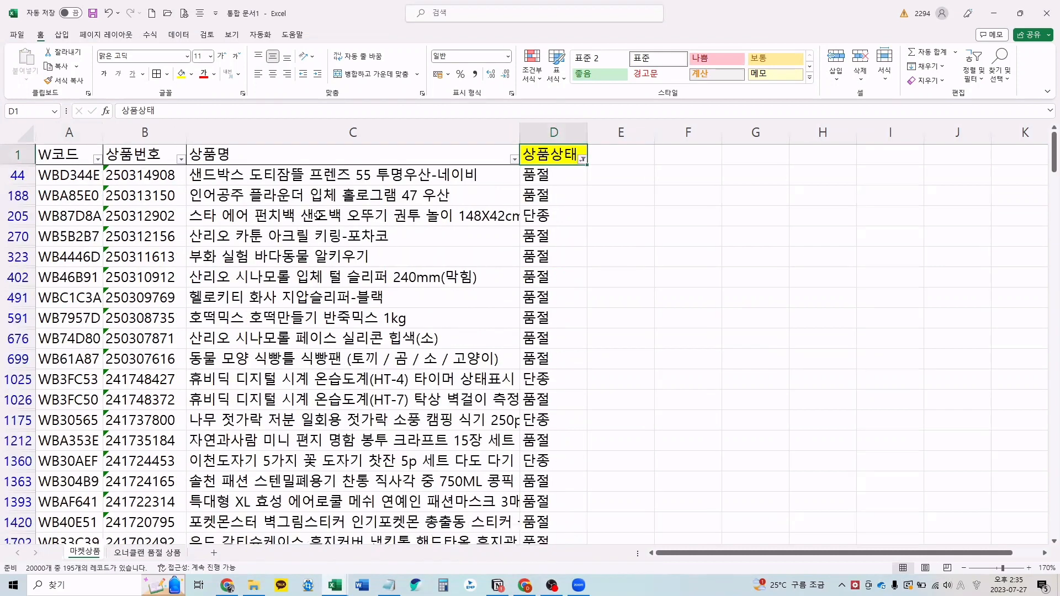
Step: Copy the first seven filtered W코드 values, from WBD344E to WBC1C3A
drag(62, 180, 61, 186)
key(shift+Down)
key(shift+Down)
key(shift+Down)
key(shift+Down)
key(shift+Down)
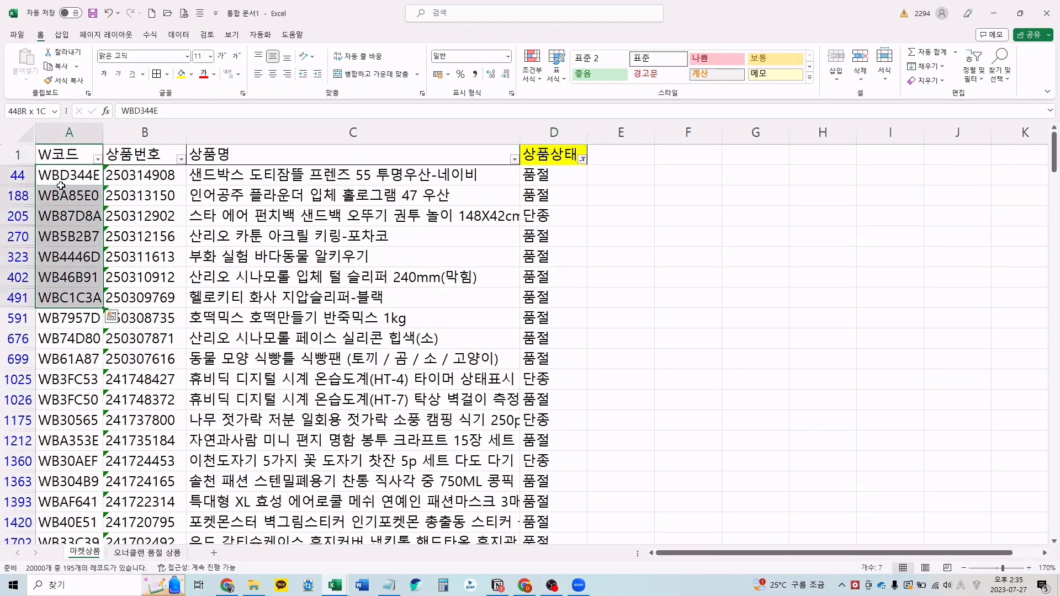
key(ctrl+c)
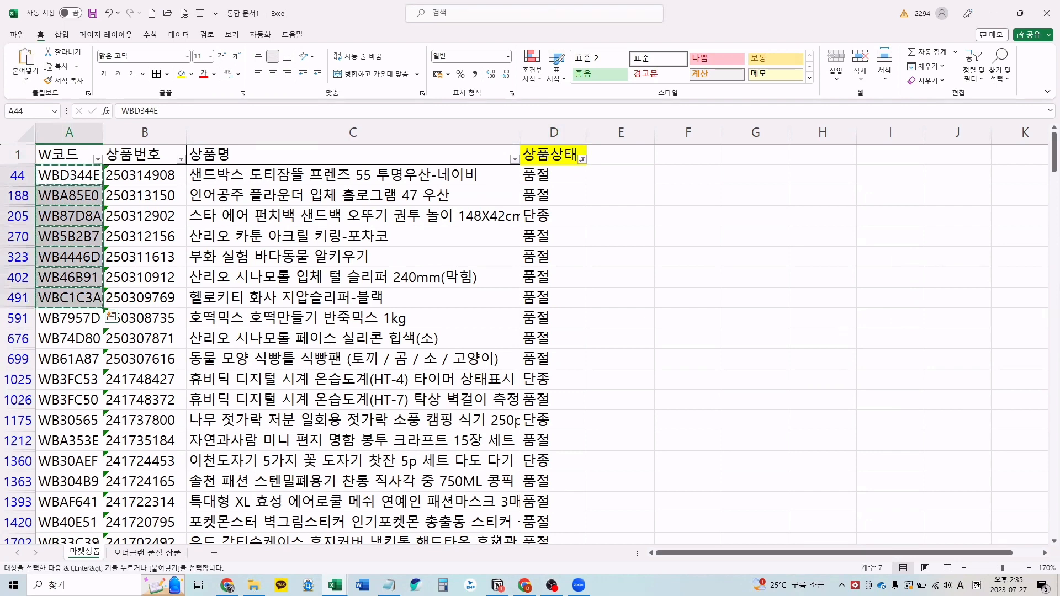
Step: Switch to the 품절/단종 상품리스트 page in Chrome and replace the 상품코드 condition with the copied W코드 values
click(524, 585)
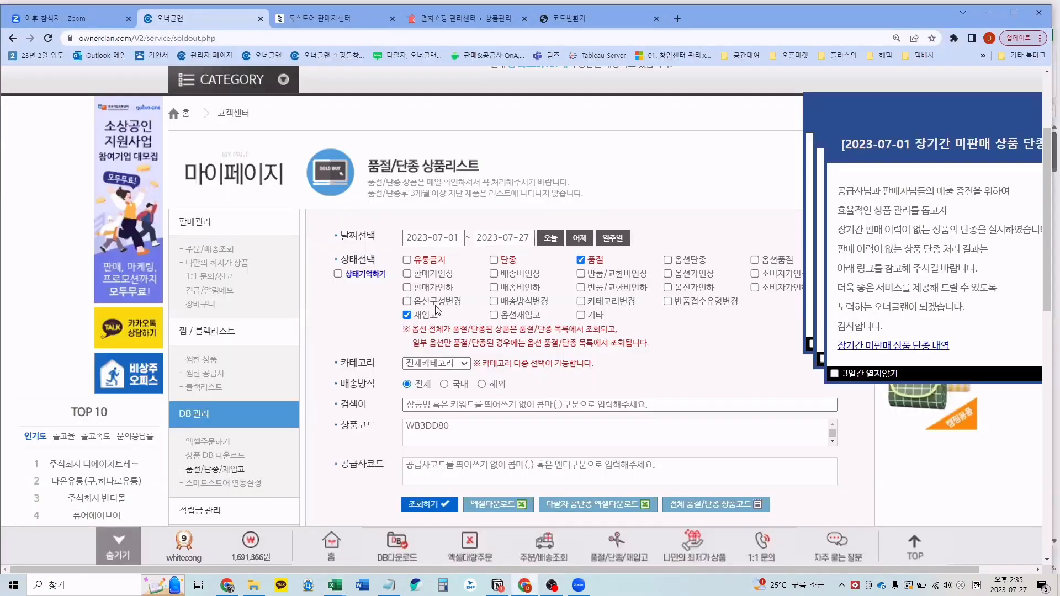
click(441, 430)
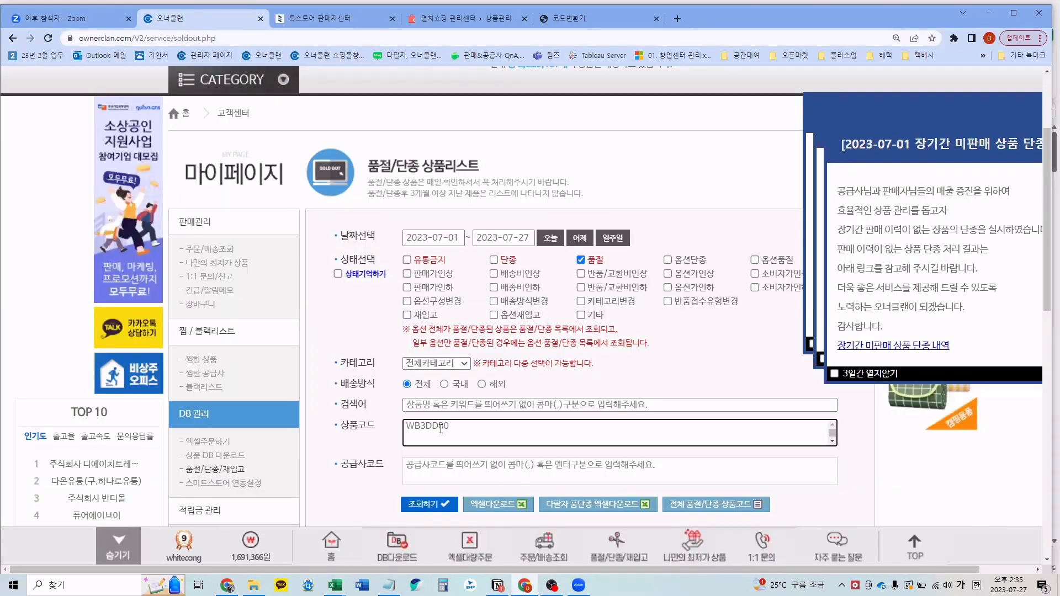
key(ctrl+a)
key(ctrl+v)
scroll(426, 442, down, 2)
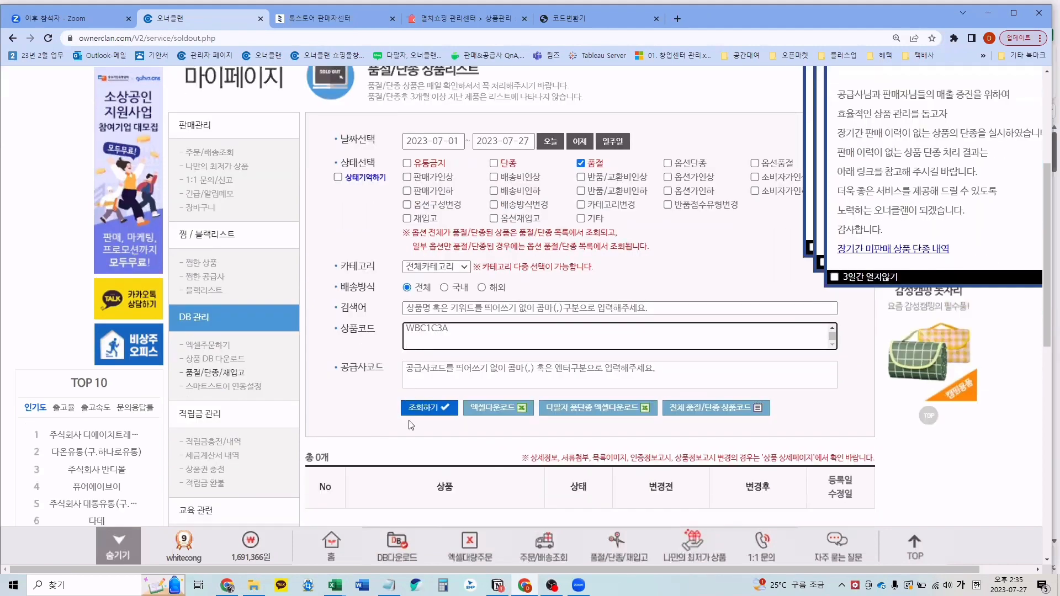
Step: Query the 품절/단종 list for the entered codes and check the status of each listed product
click(414, 412)
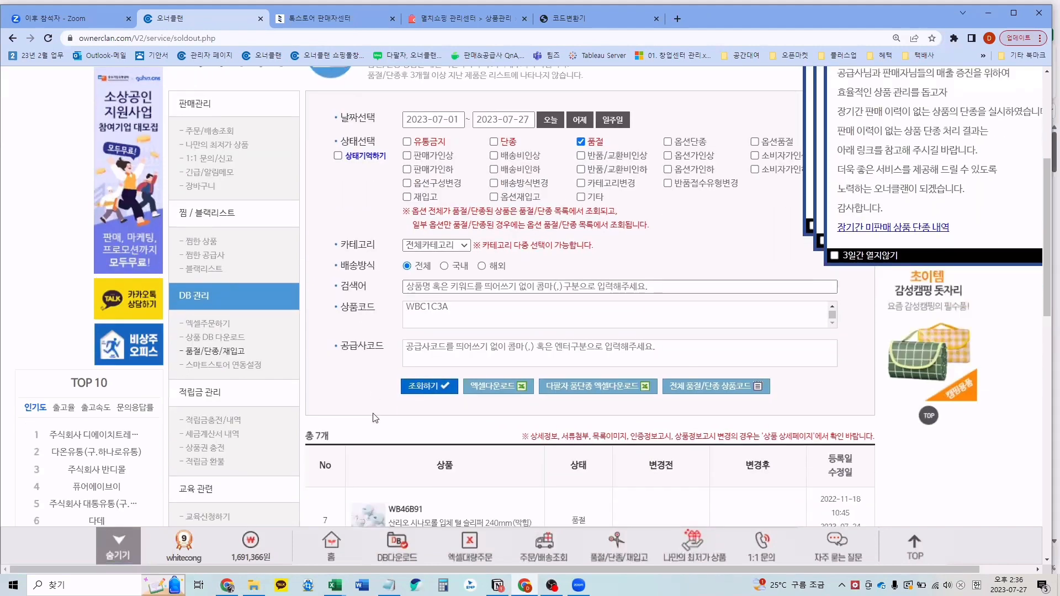
scroll(381, 416, down, 4)
scroll(372, 414, down, 7)
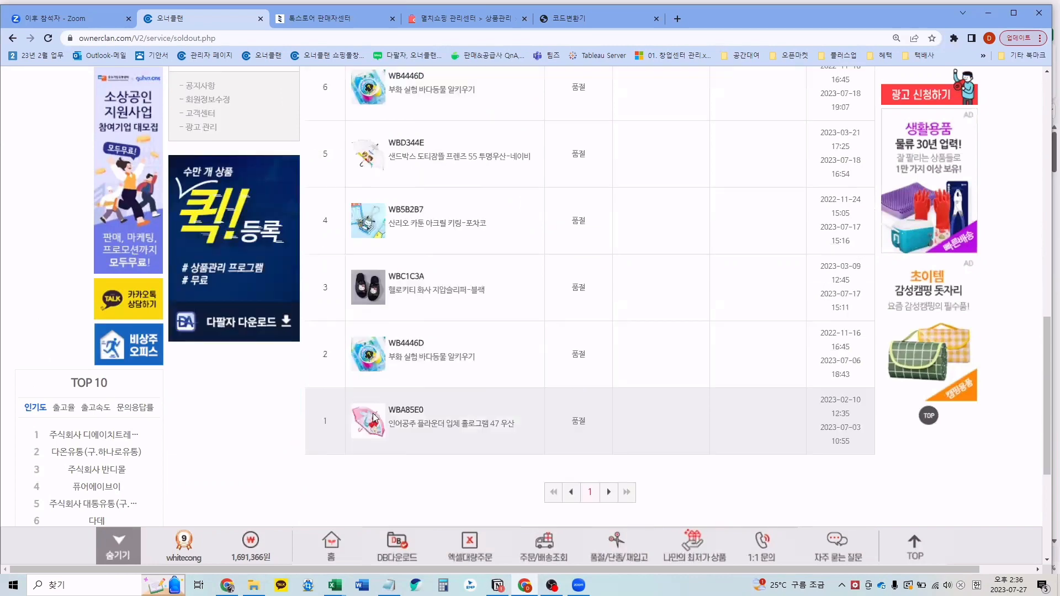
scroll(410, 393, up, 10)
scroll(410, 392, up, 4)
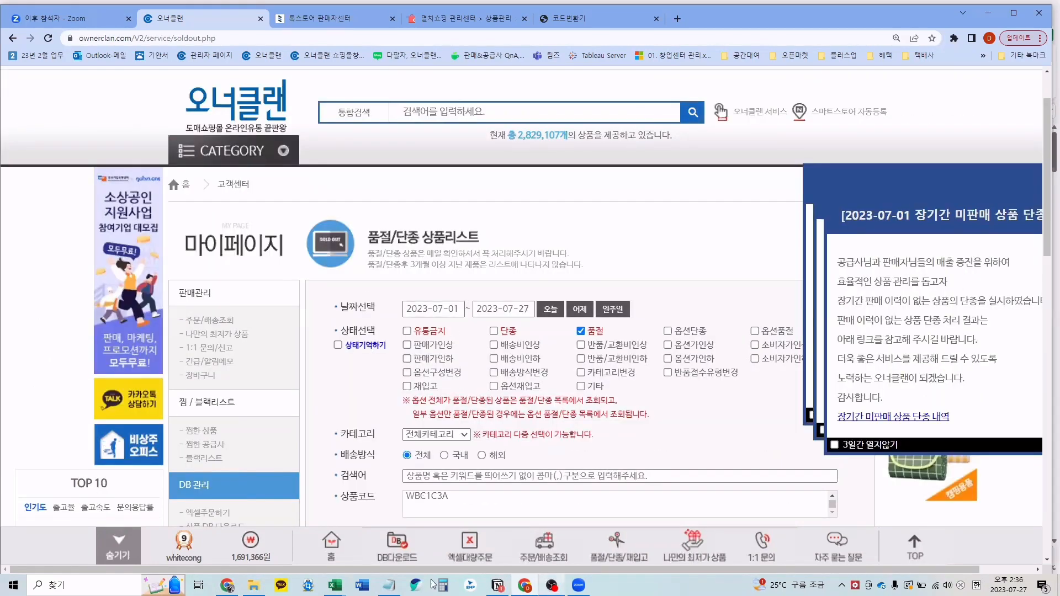
Step: Copy the W코드 WBD344E from the Excel sheet and search 오너클랜 in Chrome for that product
mouse_move(343, 588)
click(149, 539)
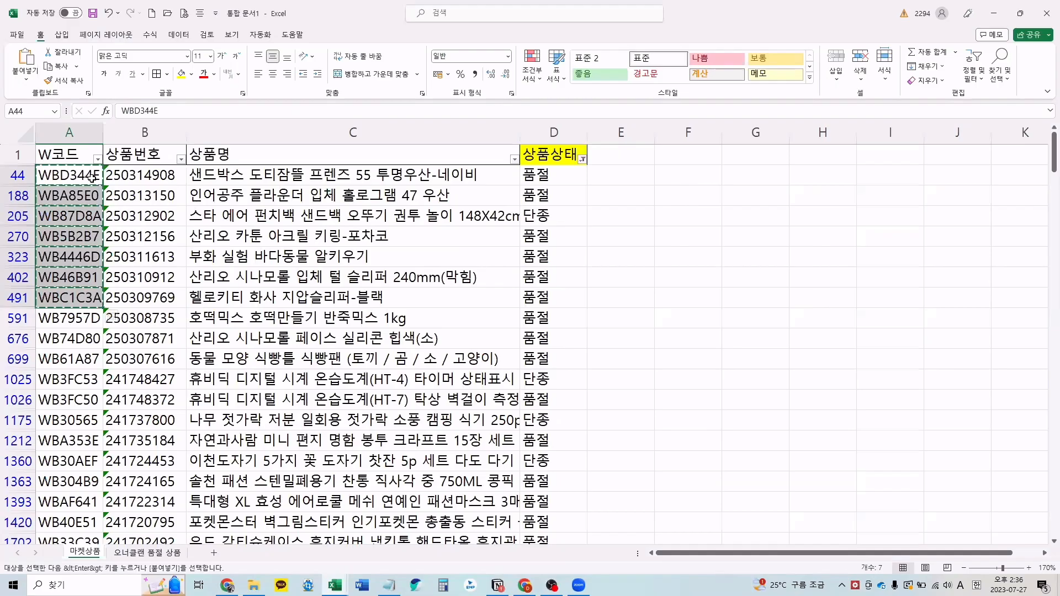
key(alt+Tab)
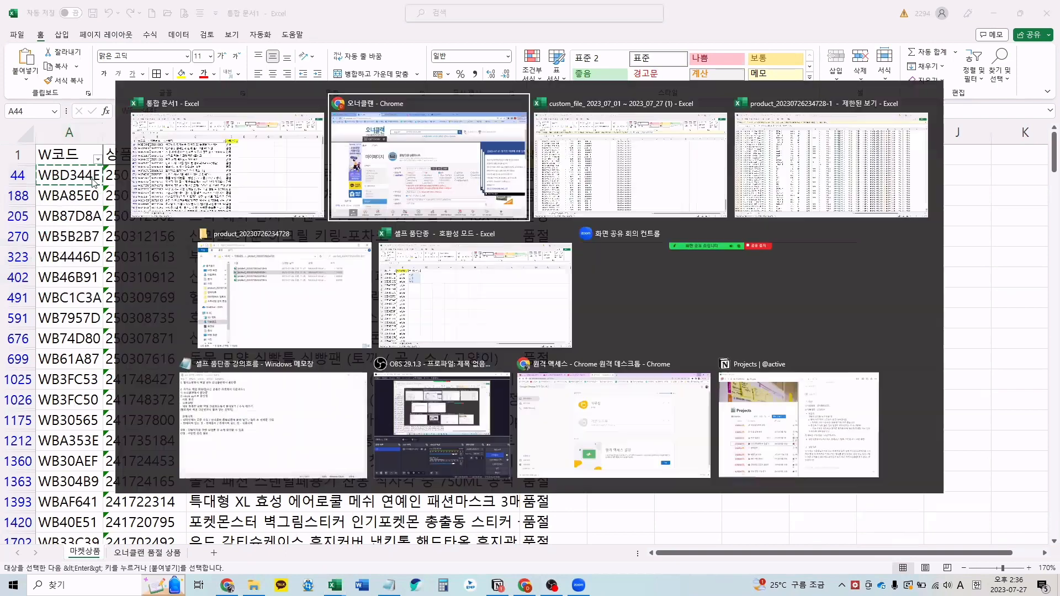
click(431, 112)
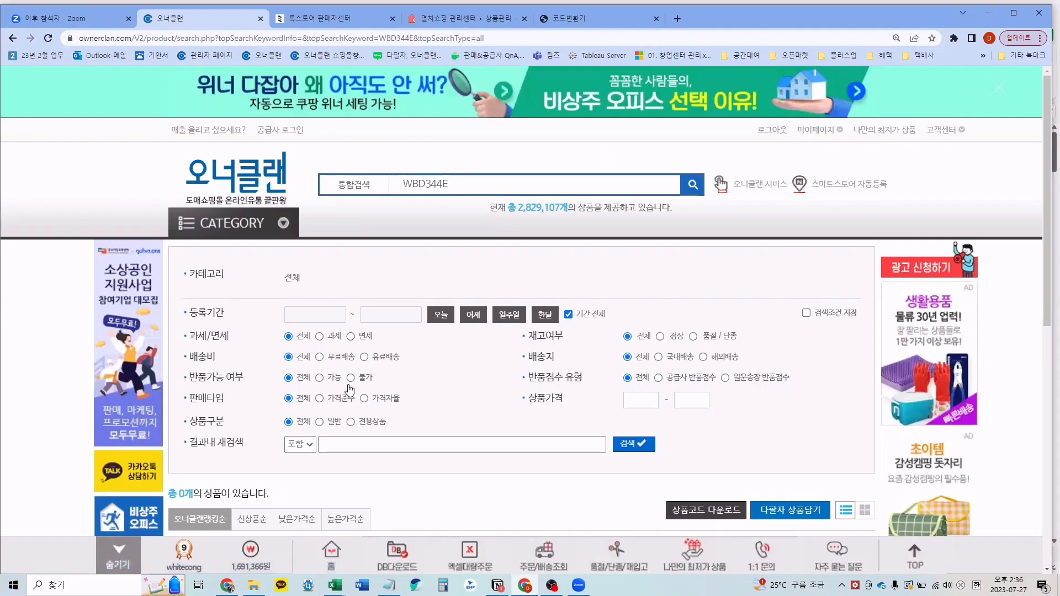
scroll(350, 392, down, 3)
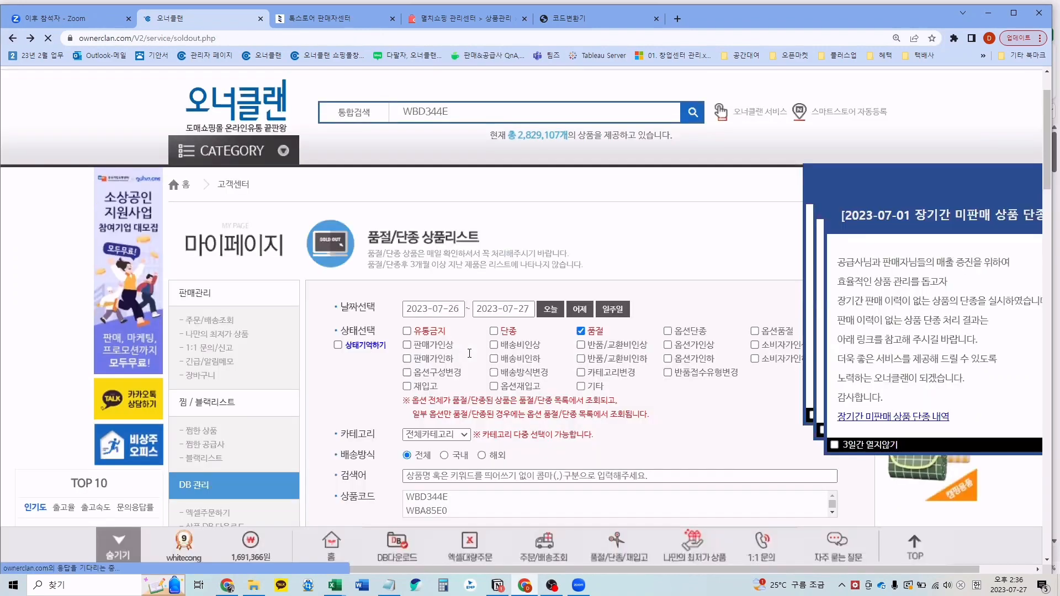
Step: Query the 품절/단종 list for the entered codes from 2023-07-01 to 2023-07-27 and check the listed dates
scroll(444, 215, down, 2)
click(444, 191)
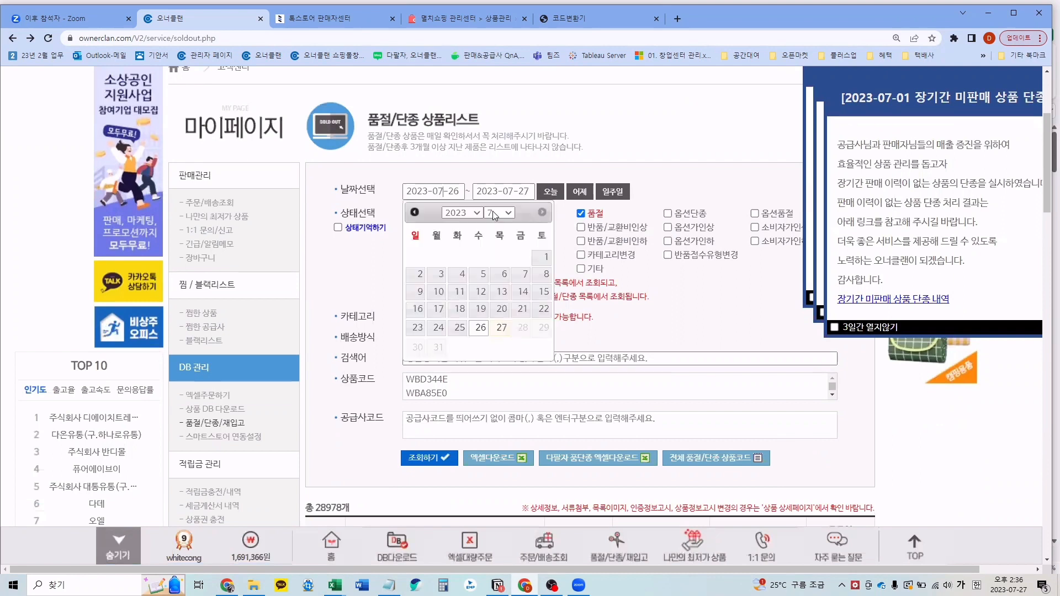
click(546, 258)
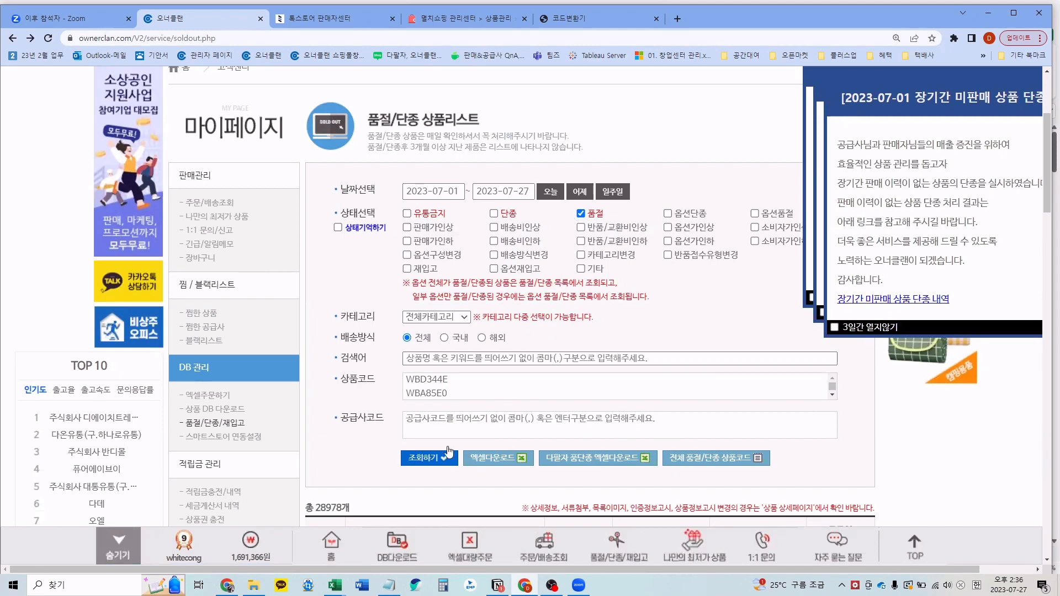
click(431, 458)
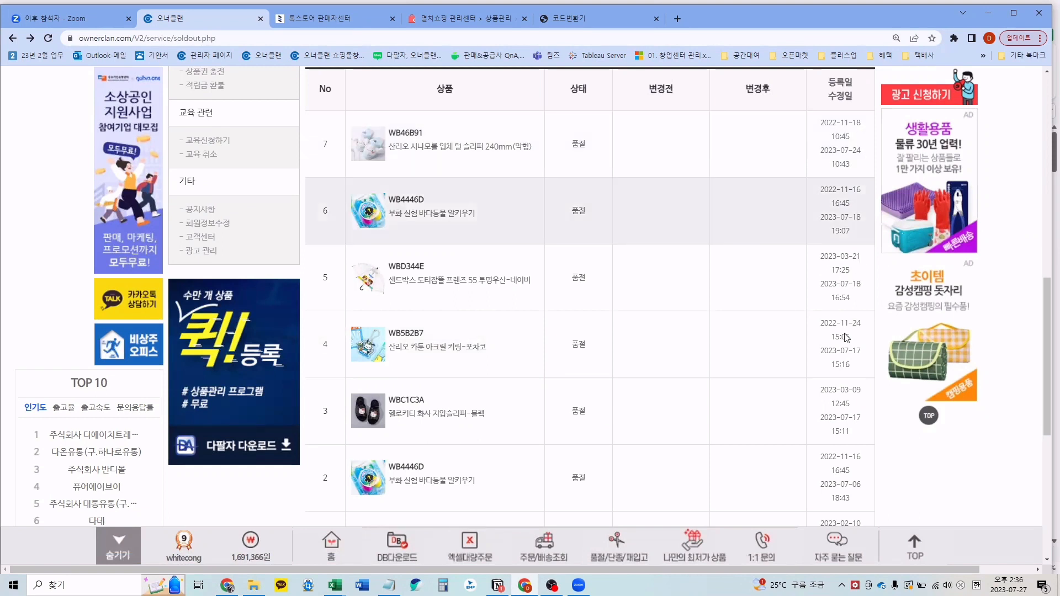
scroll(842, 480, down, 2)
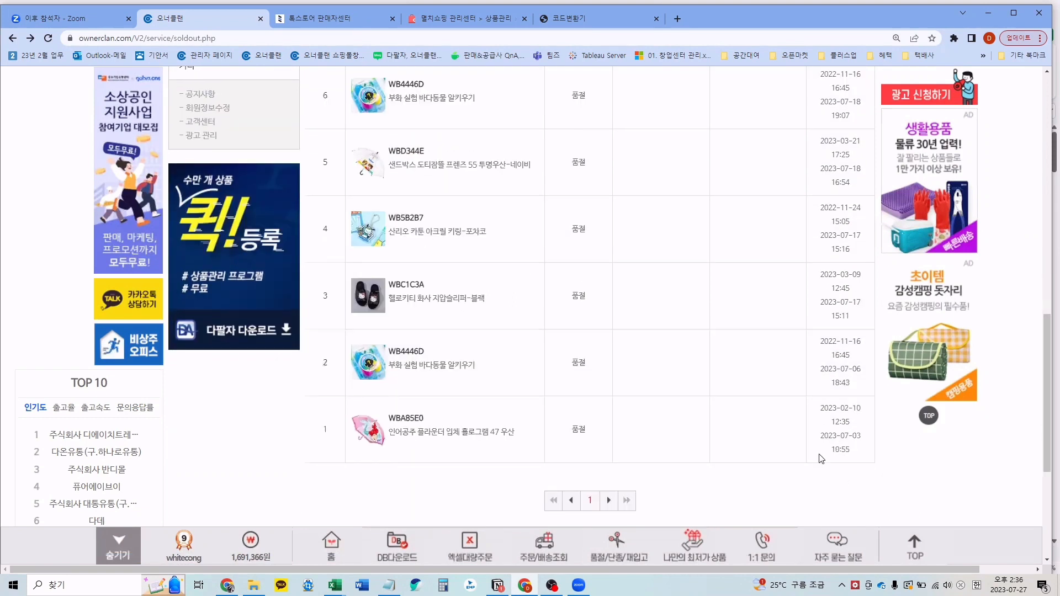
scroll(793, 440, up, 10)
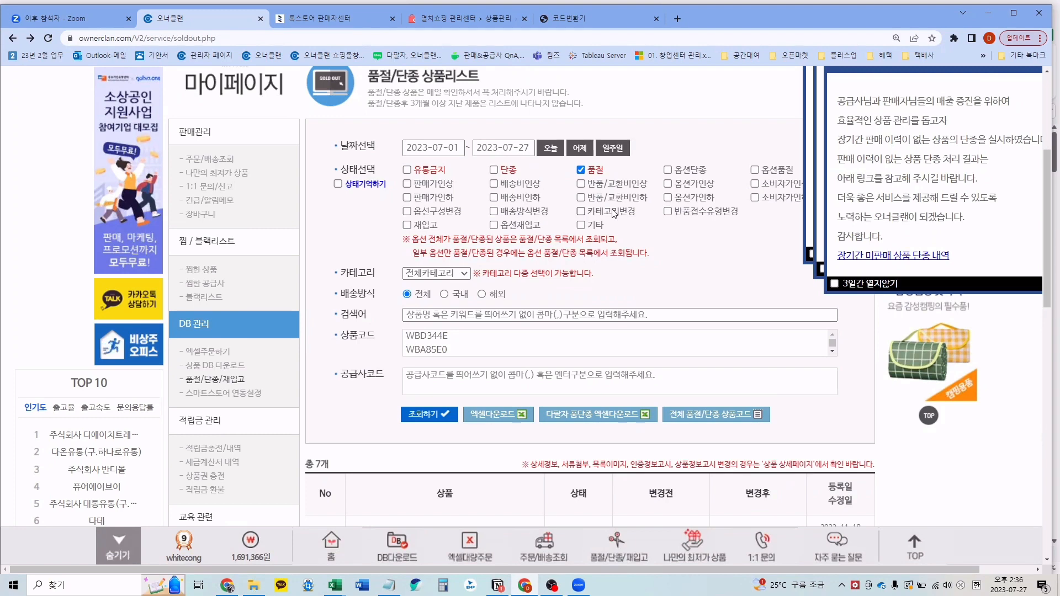
scroll(613, 213, down, 6)
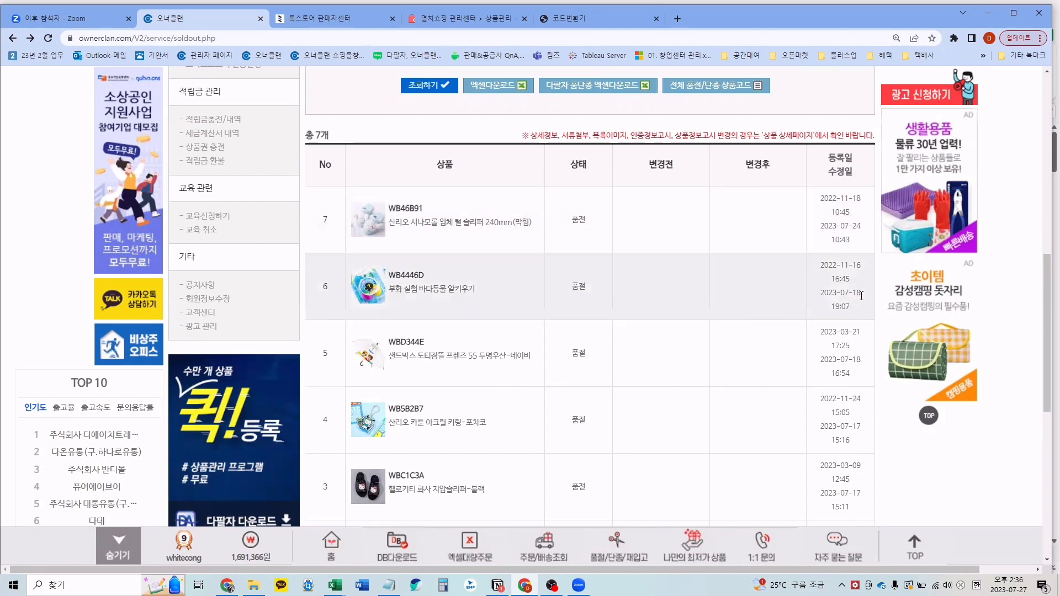
scroll(700, 208, up, 5)
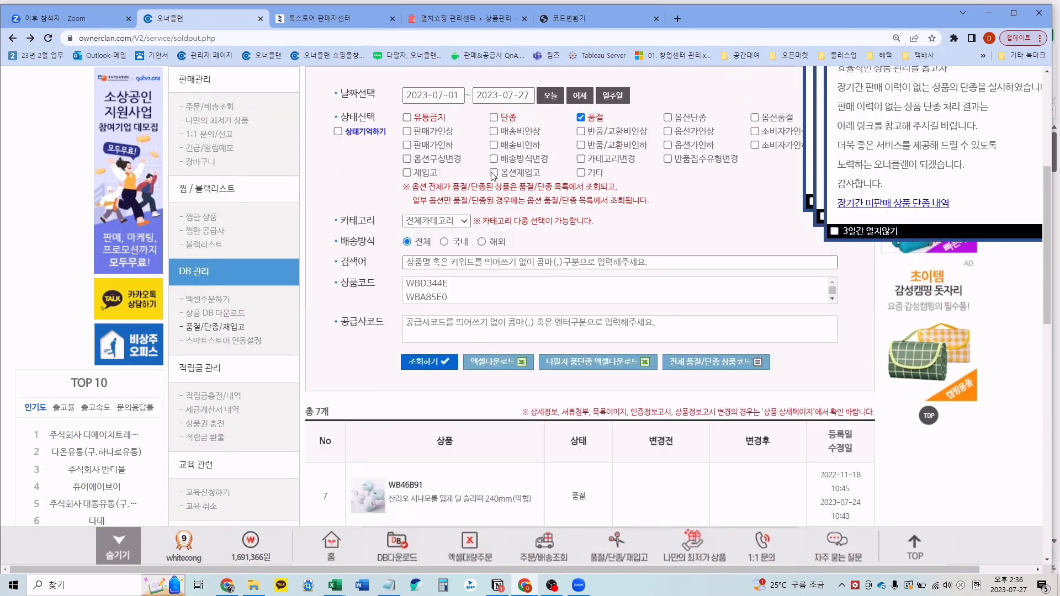
Step: Add 재입고 to the 품절 status condition and query the 품절/단종 list again
click(407, 173)
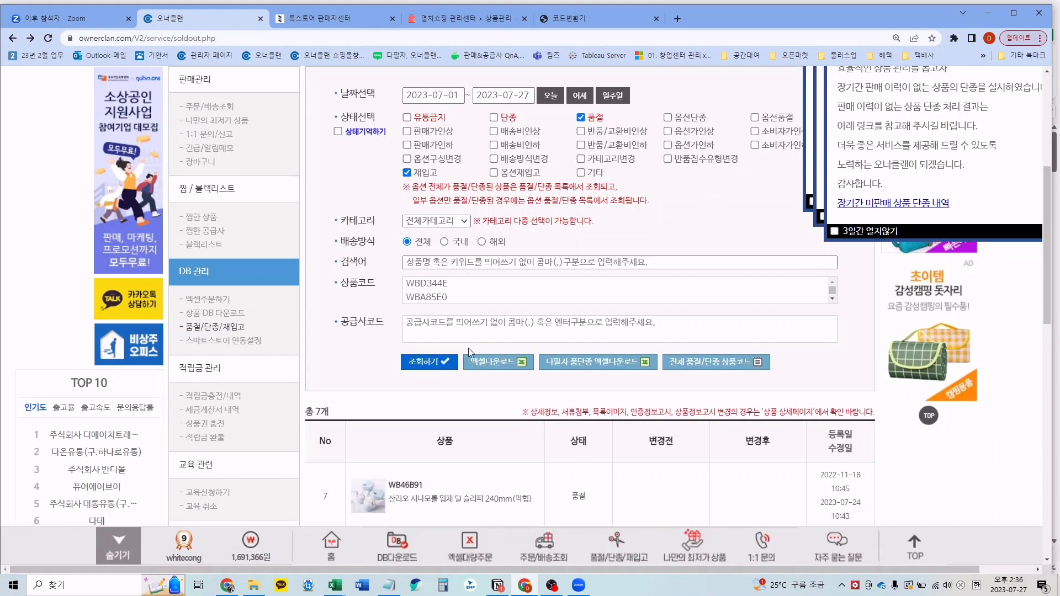
click(447, 366)
scroll(386, 343, down, 2)
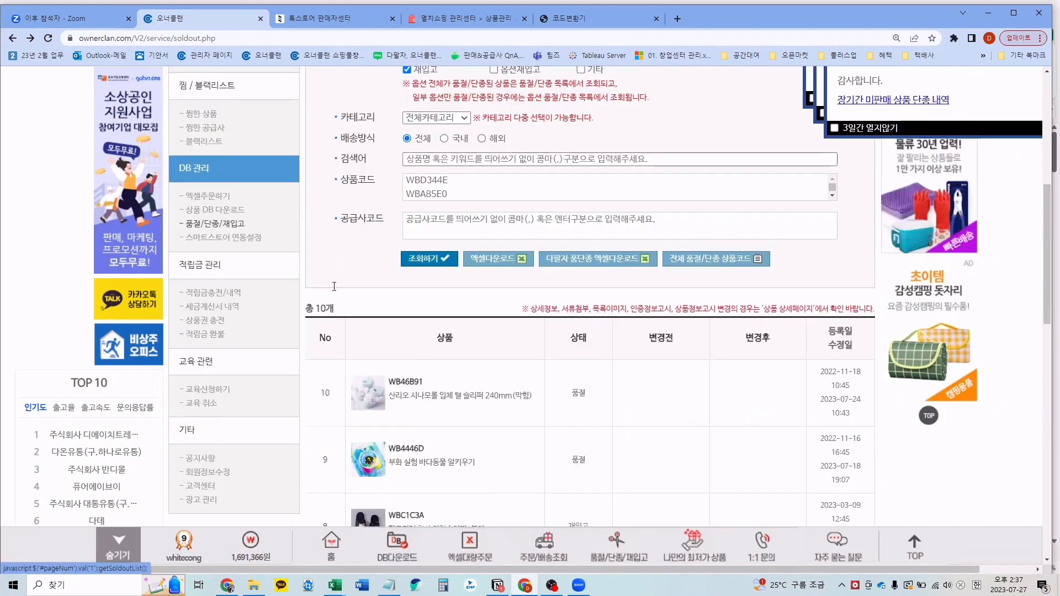
scroll(476, 400, down, 5)
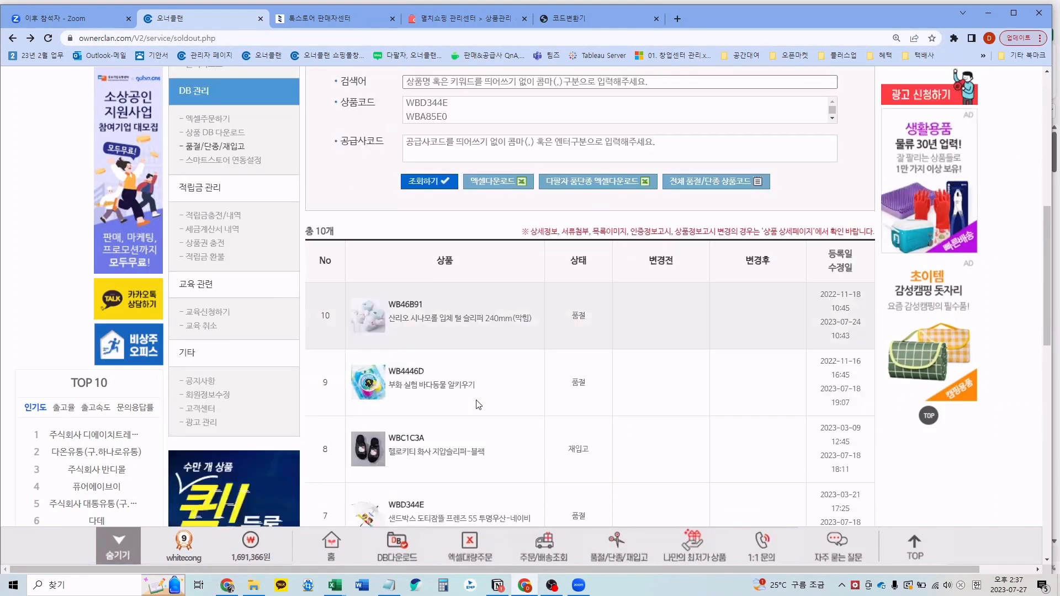
Step: Compare the 품절 and 재입고 entries of repeated products such as WBC1C3A by their modification dates
drag(599, 456, 570, 457)
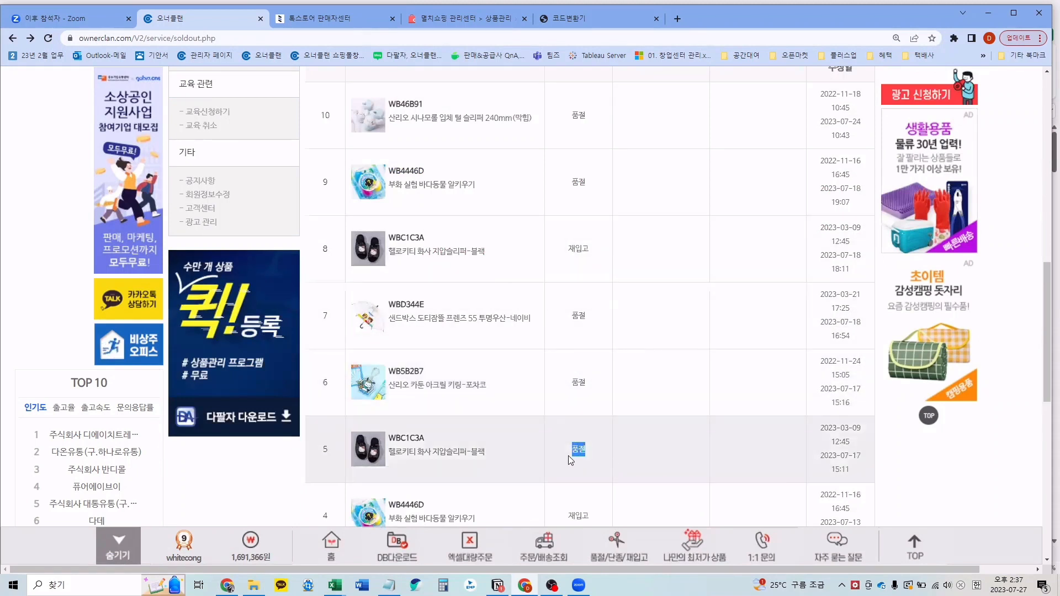
click(860, 467)
drag(859, 467, 855, 456)
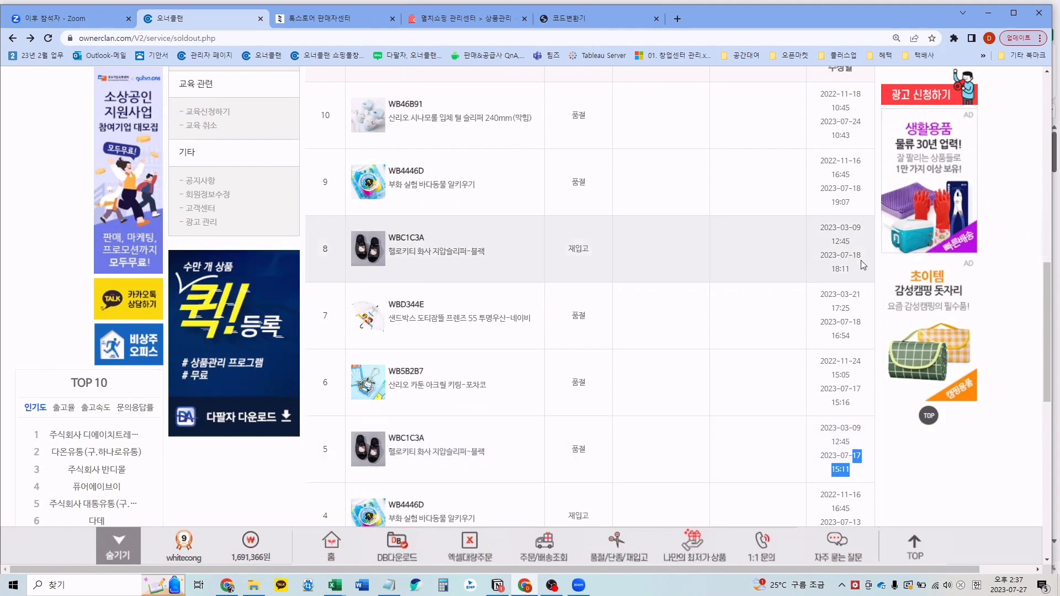
drag(867, 257, 855, 256)
click(761, 263)
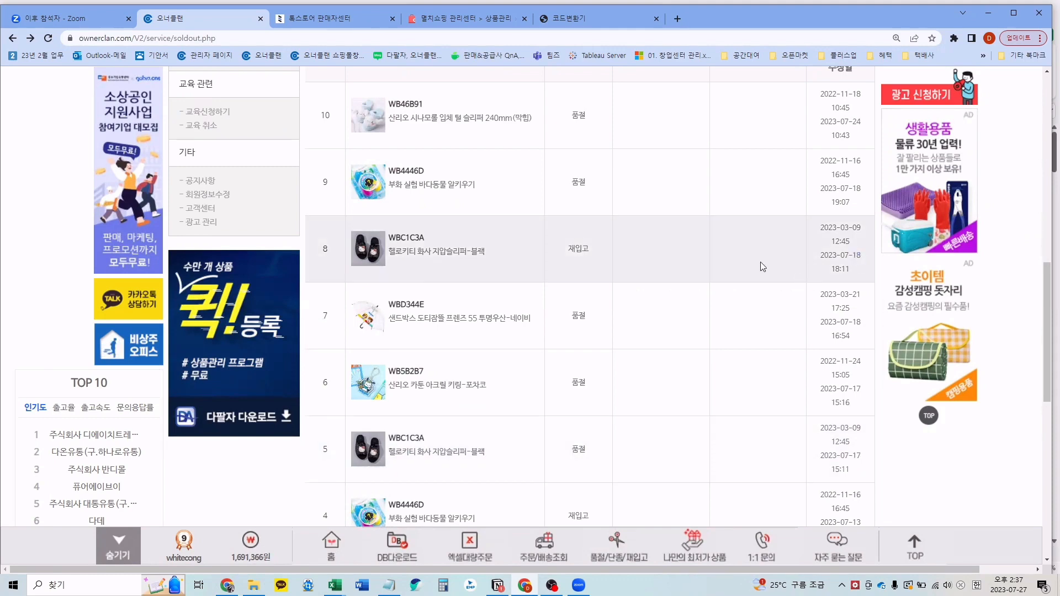
scroll(761, 262, up, 8)
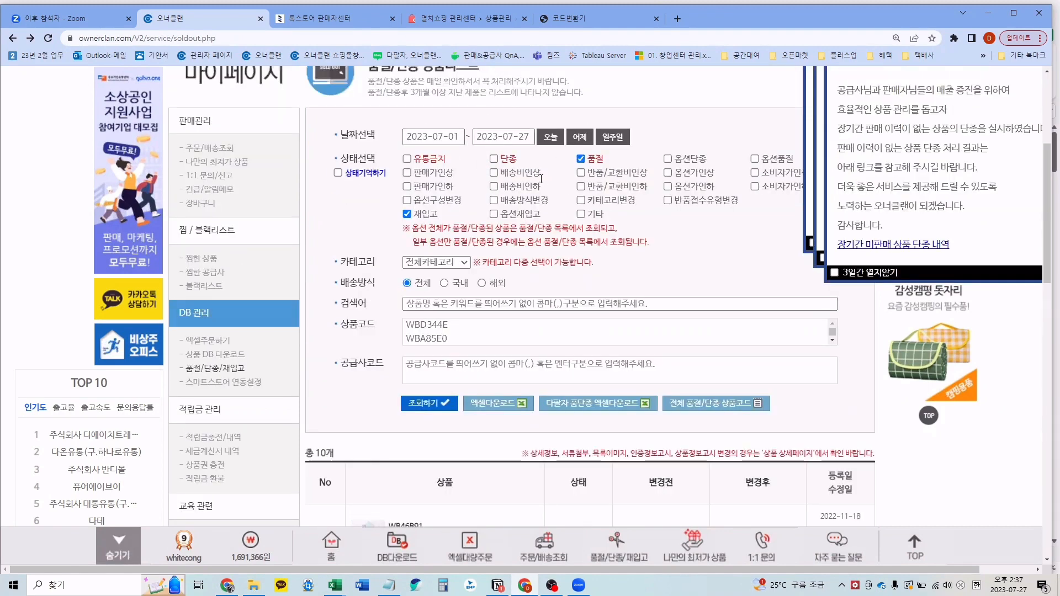
scroll(549, 237, down, 9)
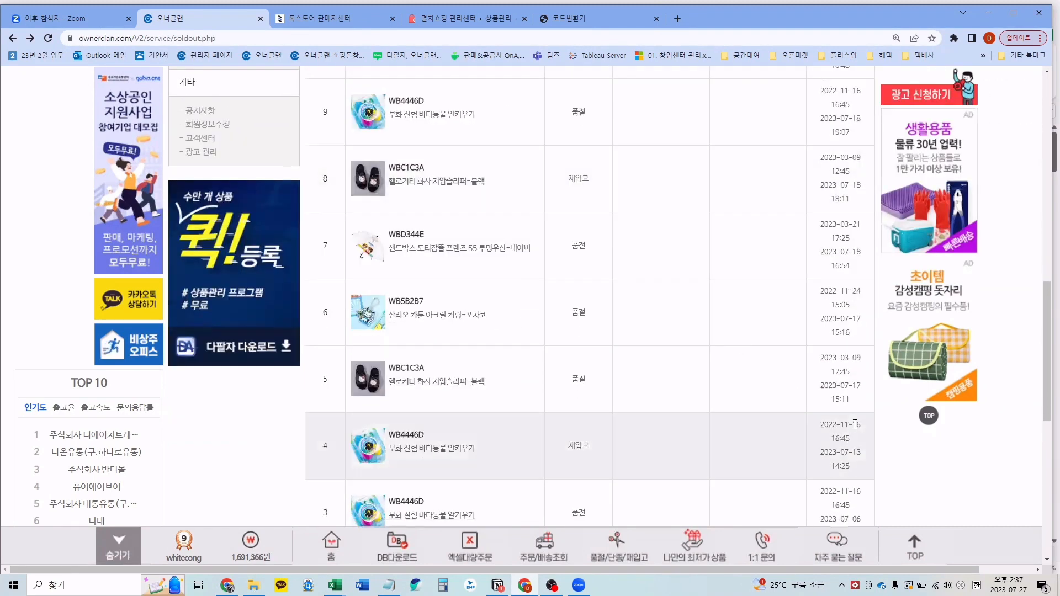
drag(852, 401, 827, 388)
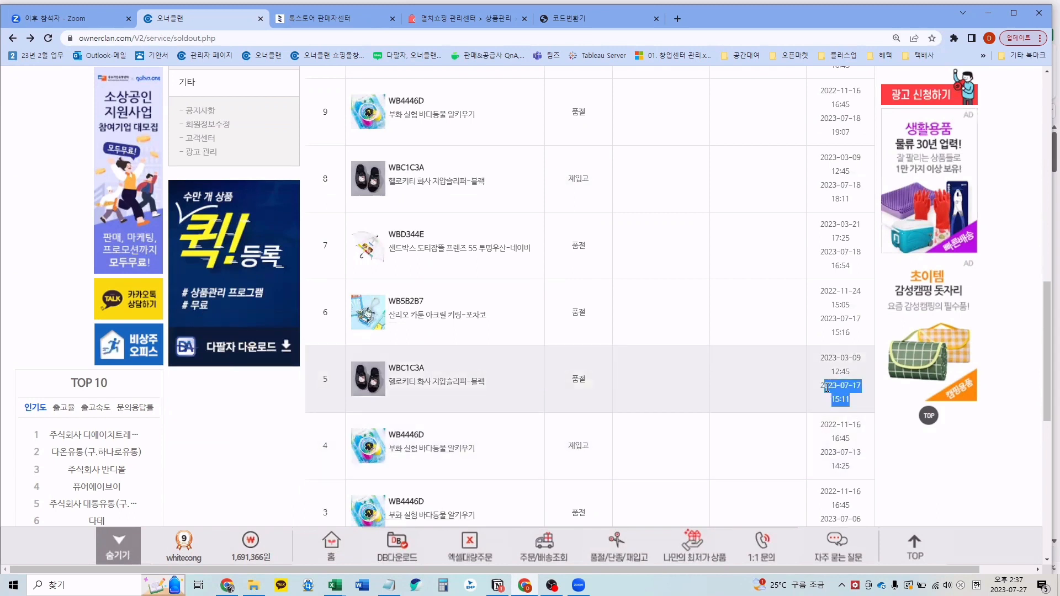
click(828, 388)
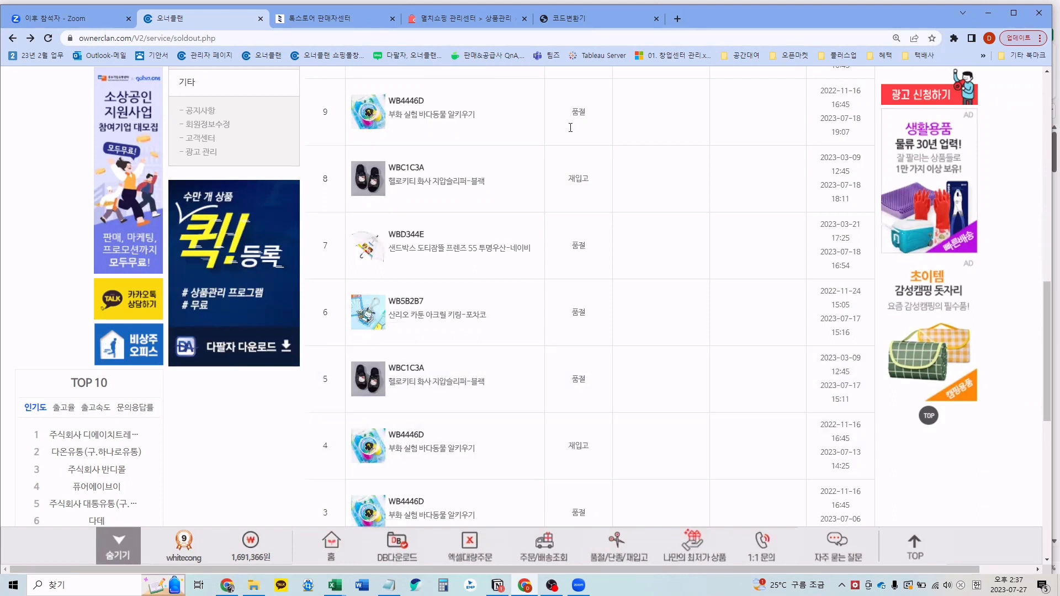
scroll(571, 282, down, 2)
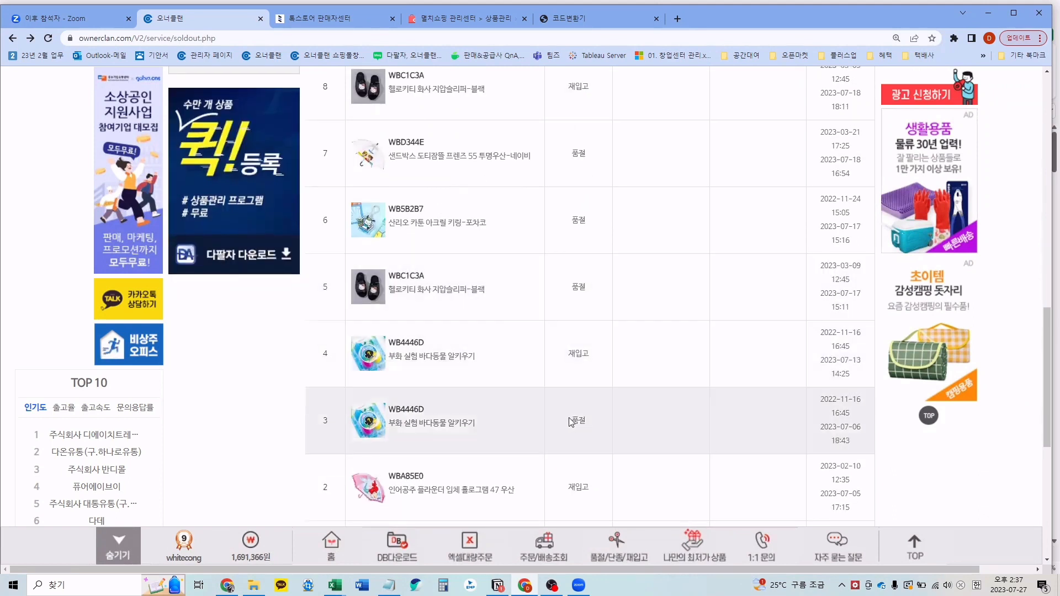
scroll(604, 225, up, 2)
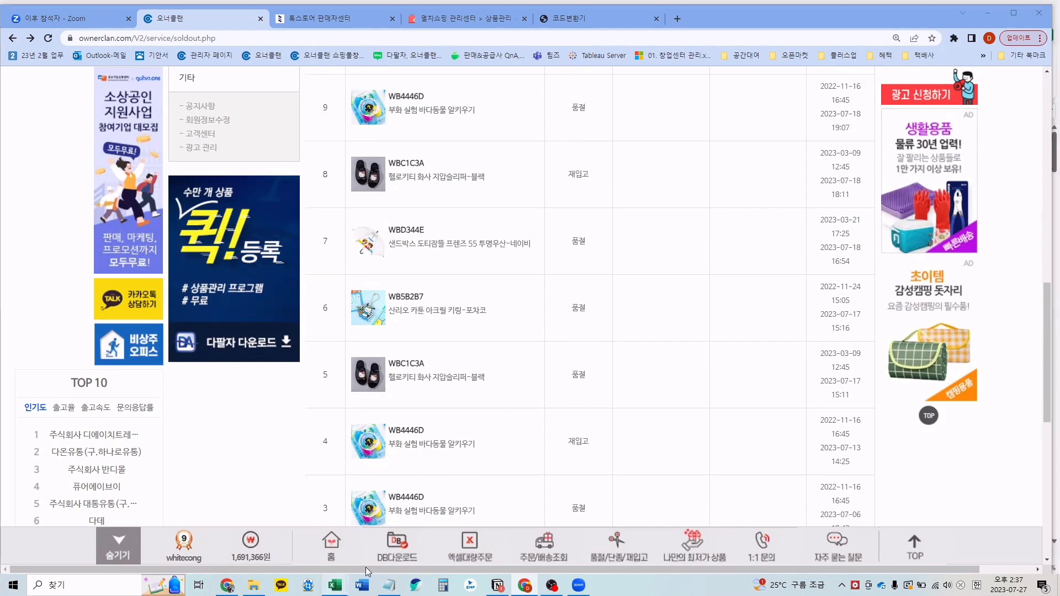
Step: Switch to the Excel workbook and copy all filtered W코드 values, from WBD344E to W594F70
mouse_move(340, 591)
click(303, 533)
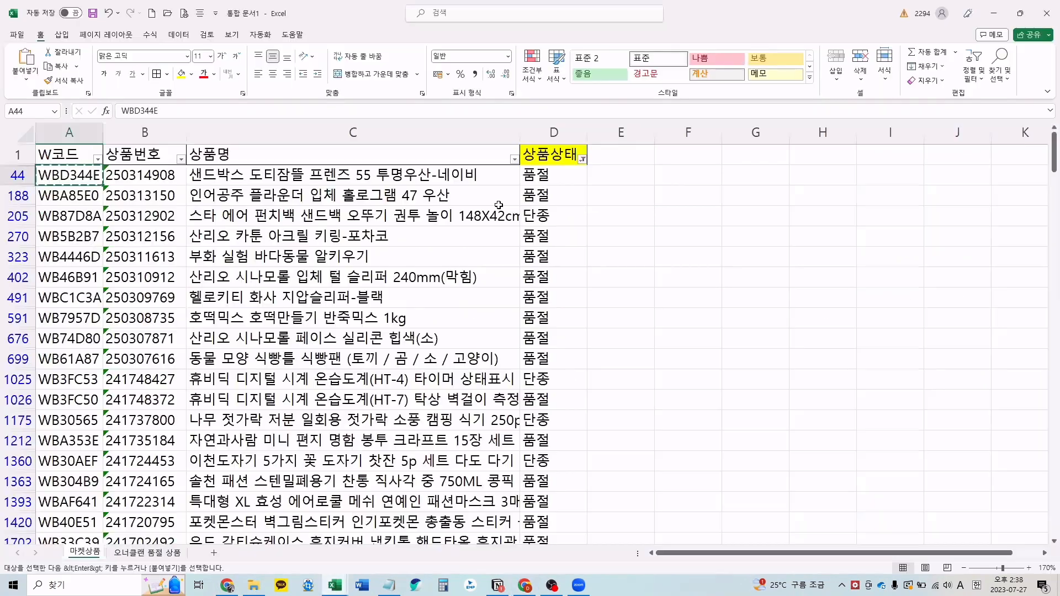
click(501, 197)
drag(534, 180, 514, 390)
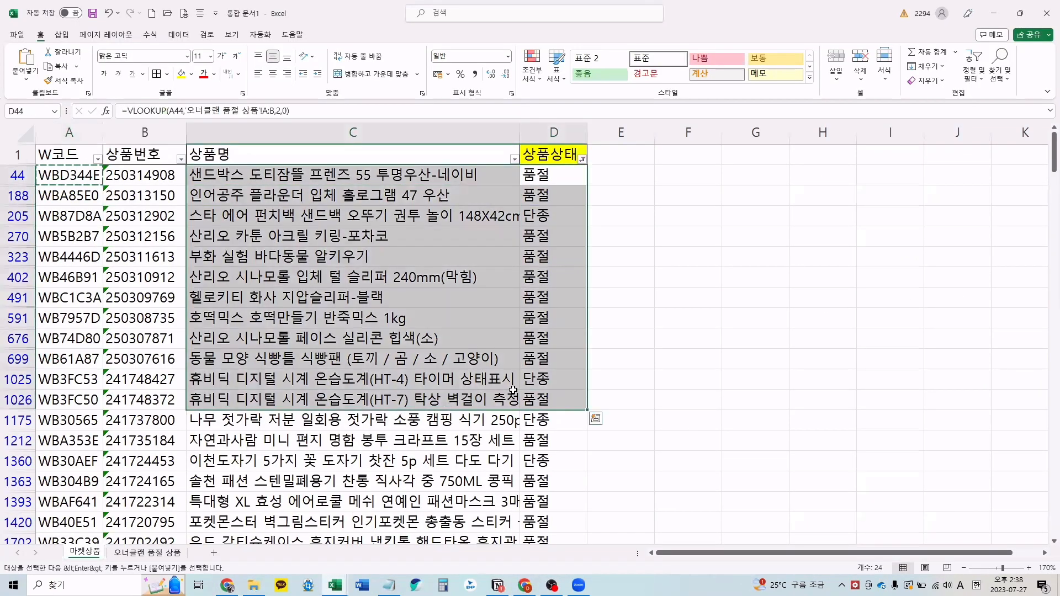
key(Left)
key(Left)
key(Left)
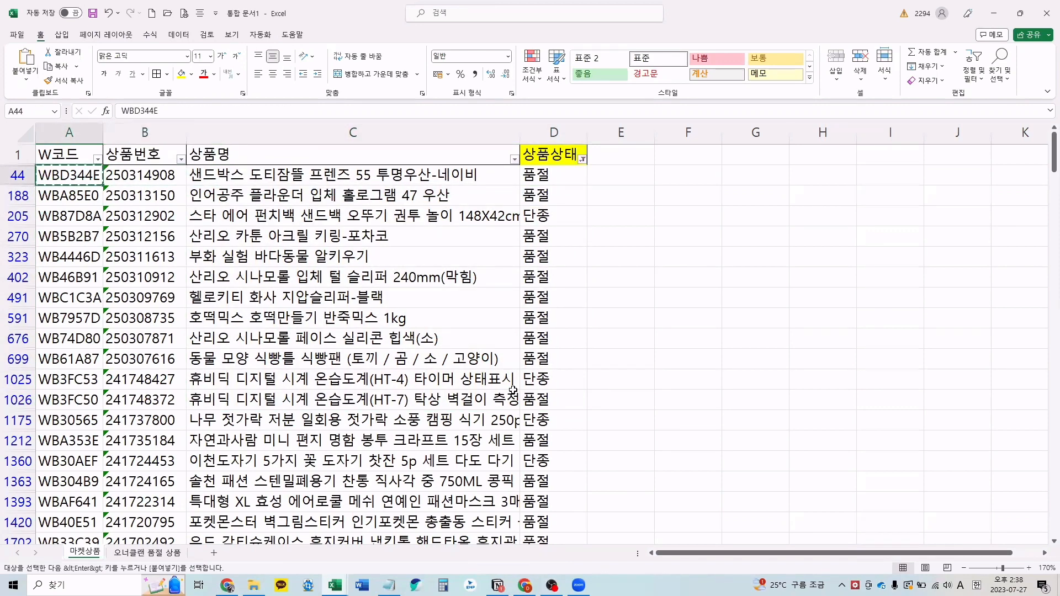
key(ctrl+shift+Down)
key(ctrl+c)
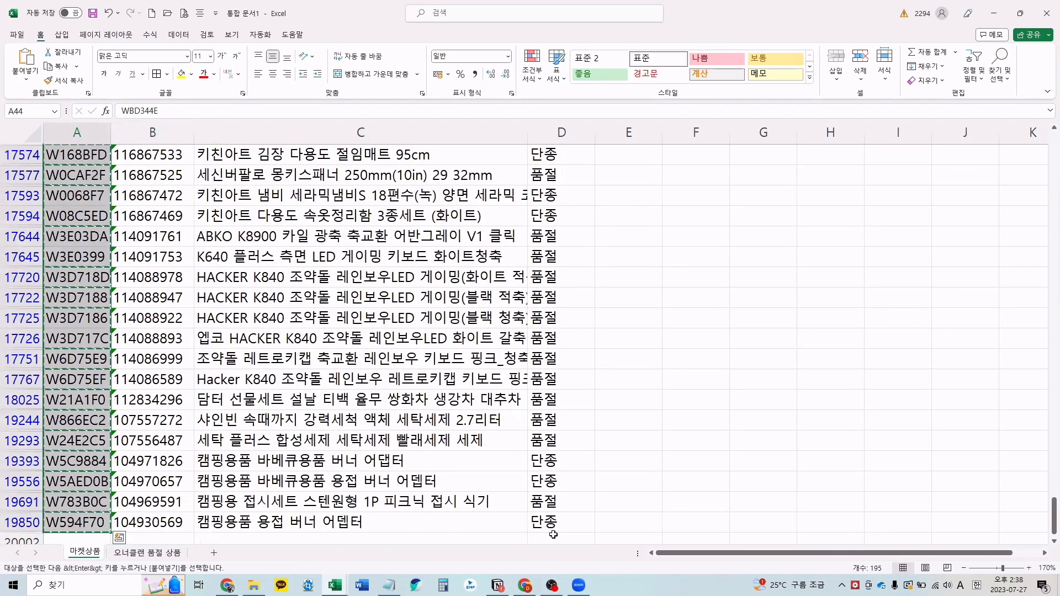
Step: Switch to the 톡스토어 판매자센터 page in Chrome and search products by 판매자 상품코드 using the copied W코드 values
click(524, 586)
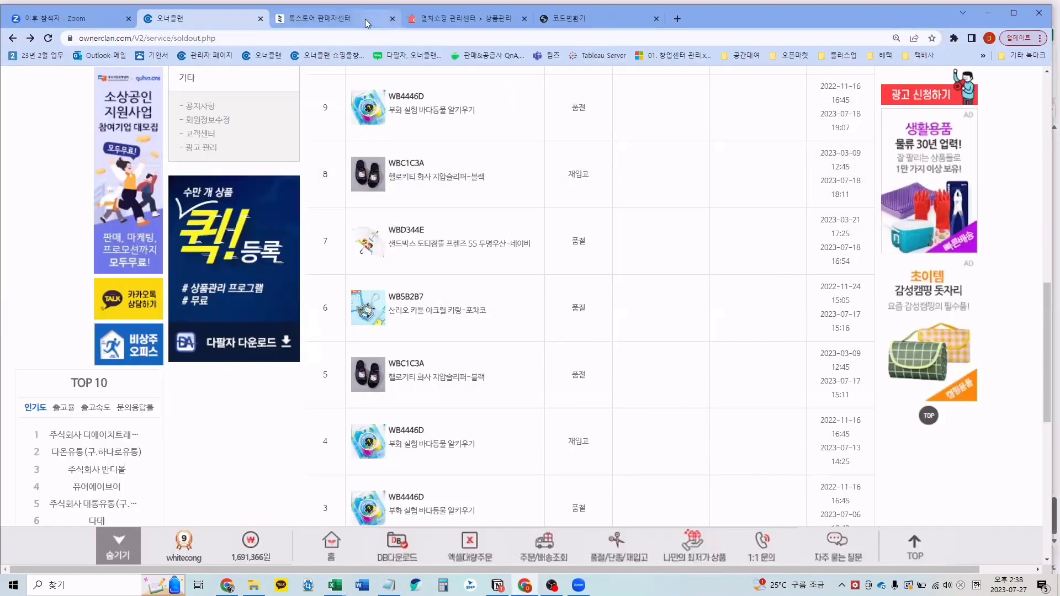
click(364, 19)
click(311, 216)
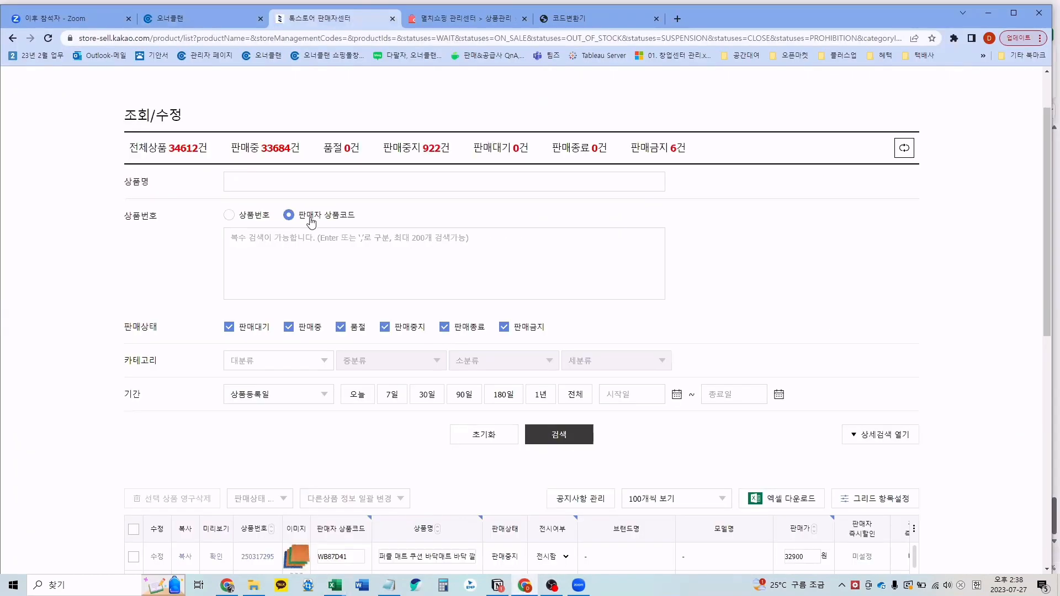
click(304, 285)
key(ctrl+v)
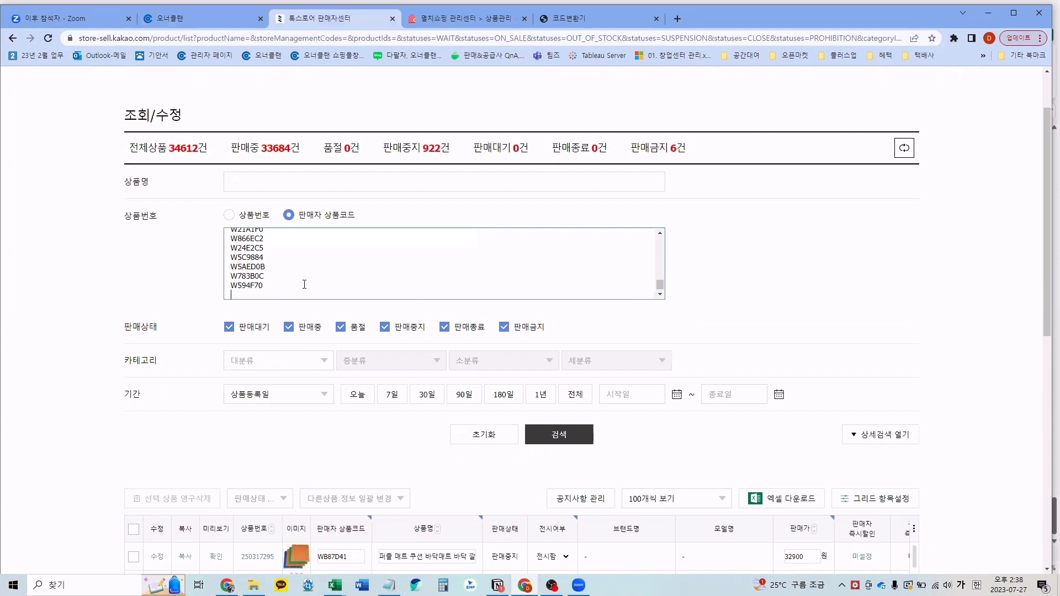
click(552, 444)
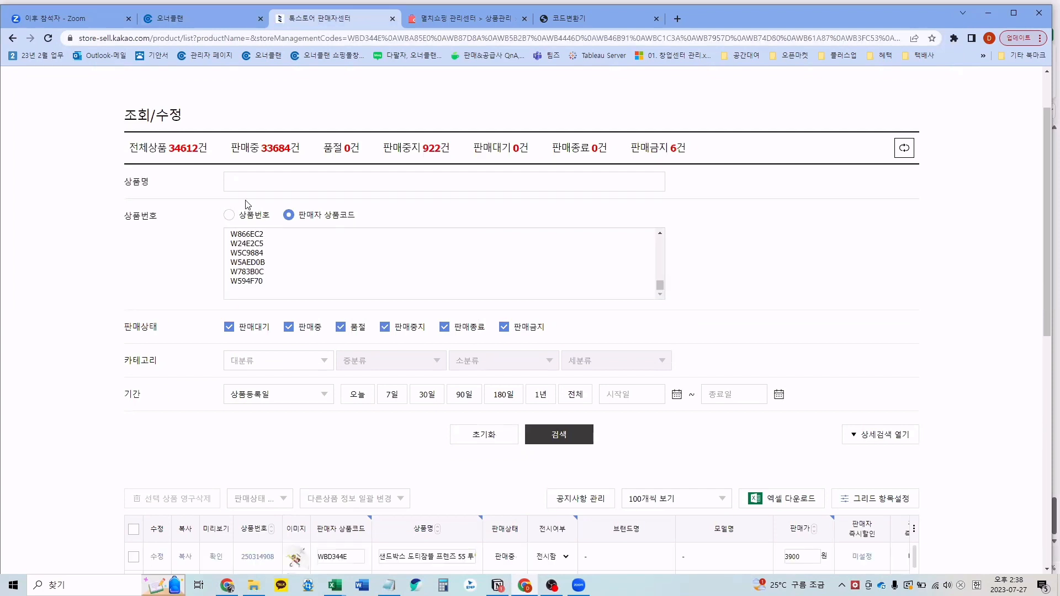
Step: Set the 톡스토어 search result list to show 200 products per page
scroll(191, 260, down, 1)
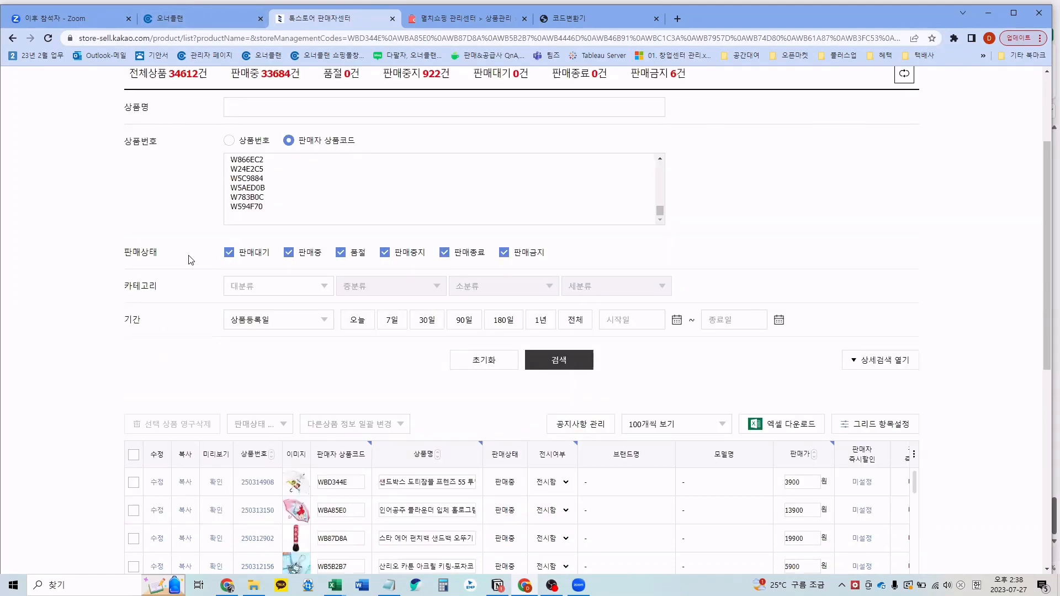
scroll(191, 260, down, 2)
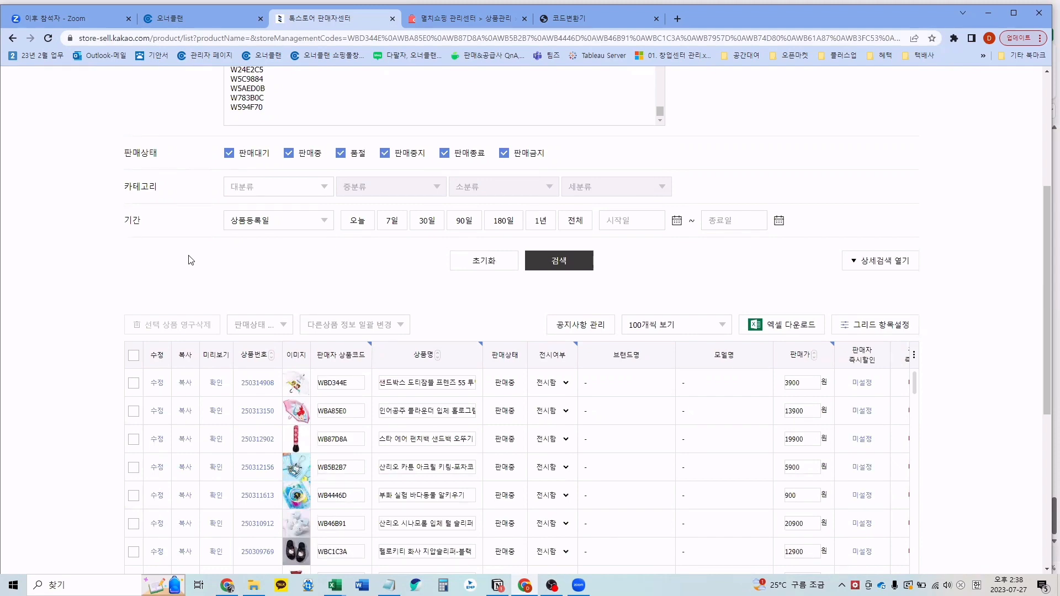
scroll(191, 260, down, 4)
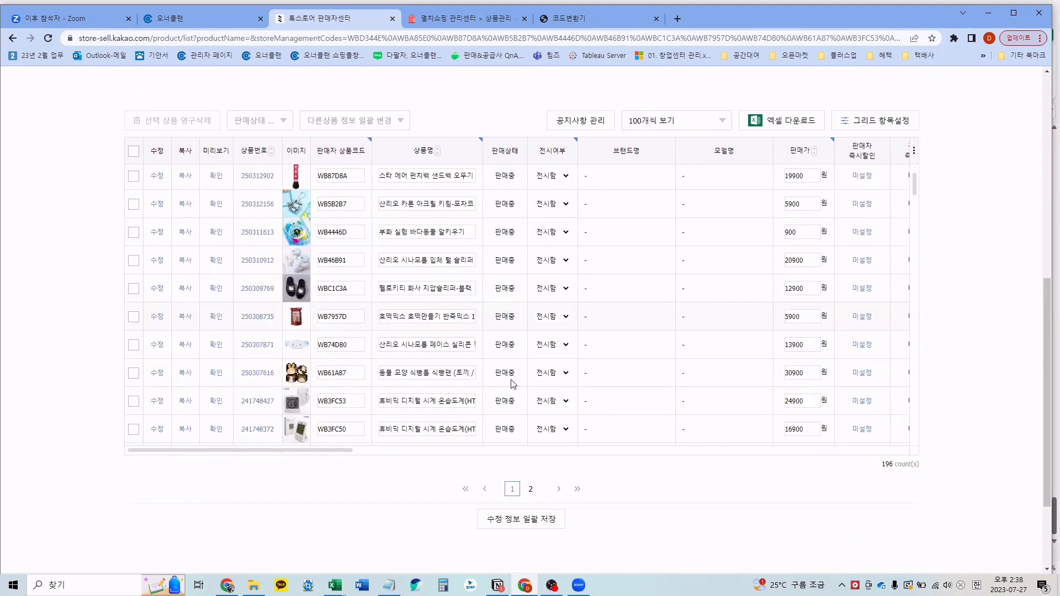
click(674, 127)
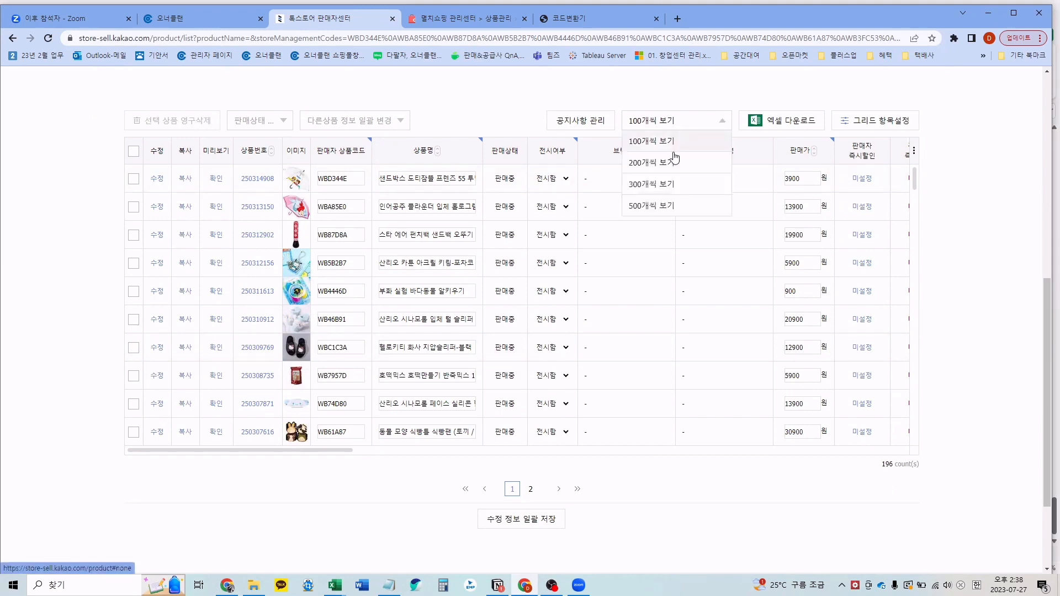
click(667, 164)
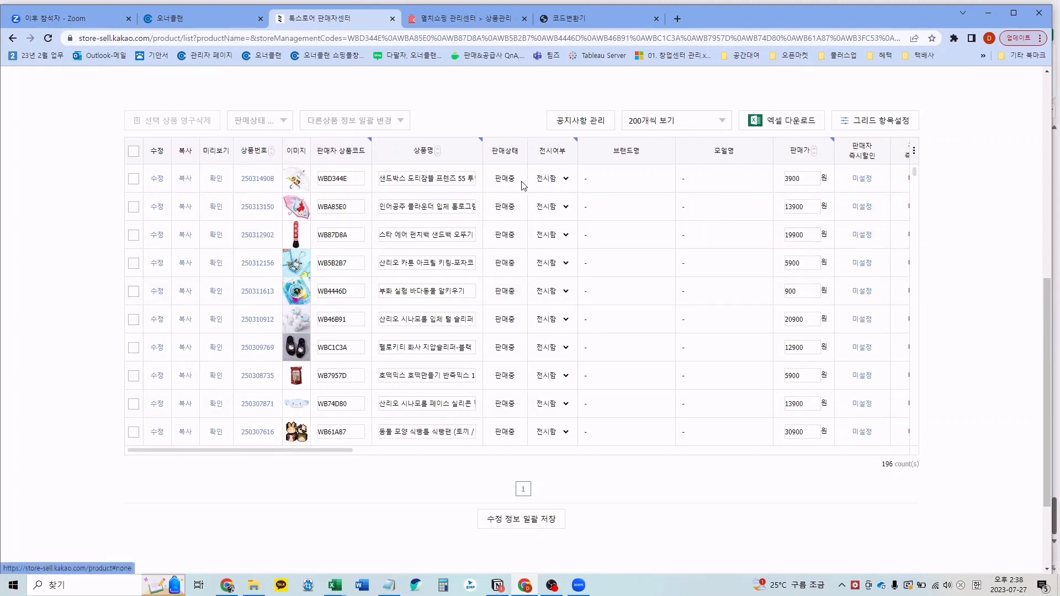
Step: Select every product in the result list, change their sales status to 판매중지 and close the result window
click(133, 150)
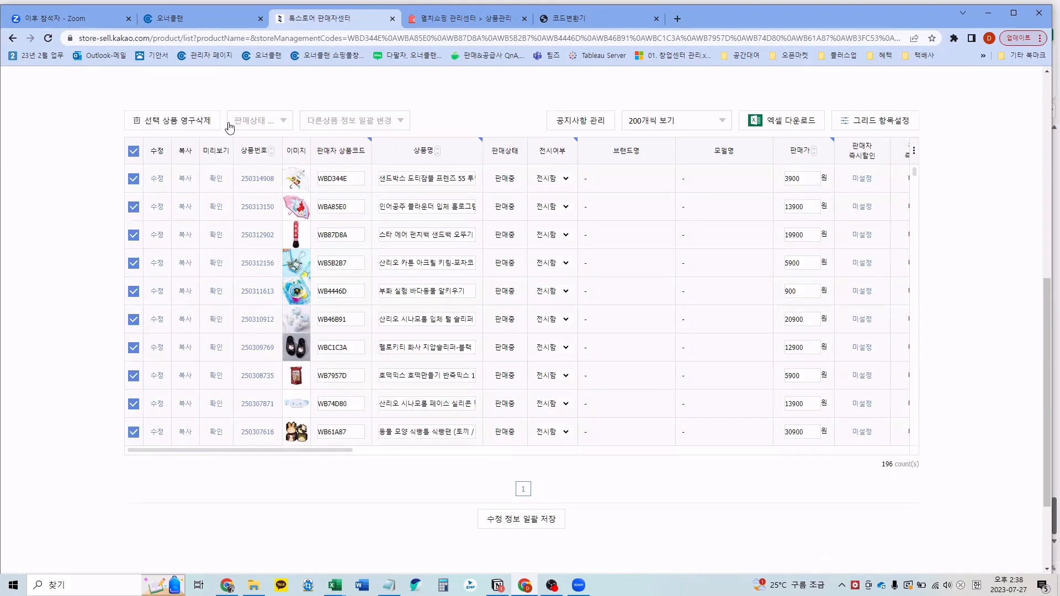
click(270, 123)
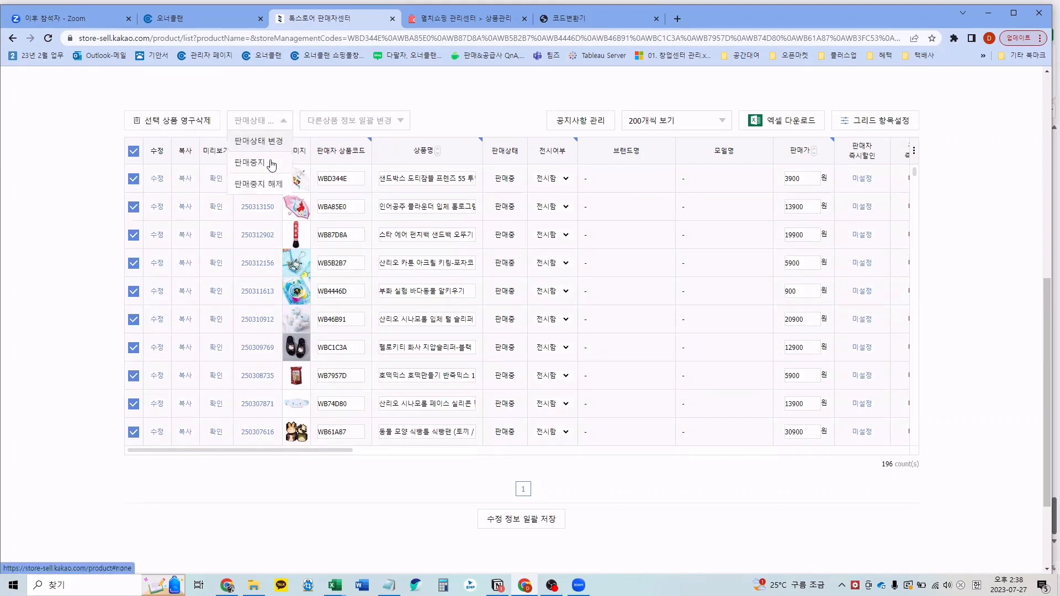
click(270, 163)
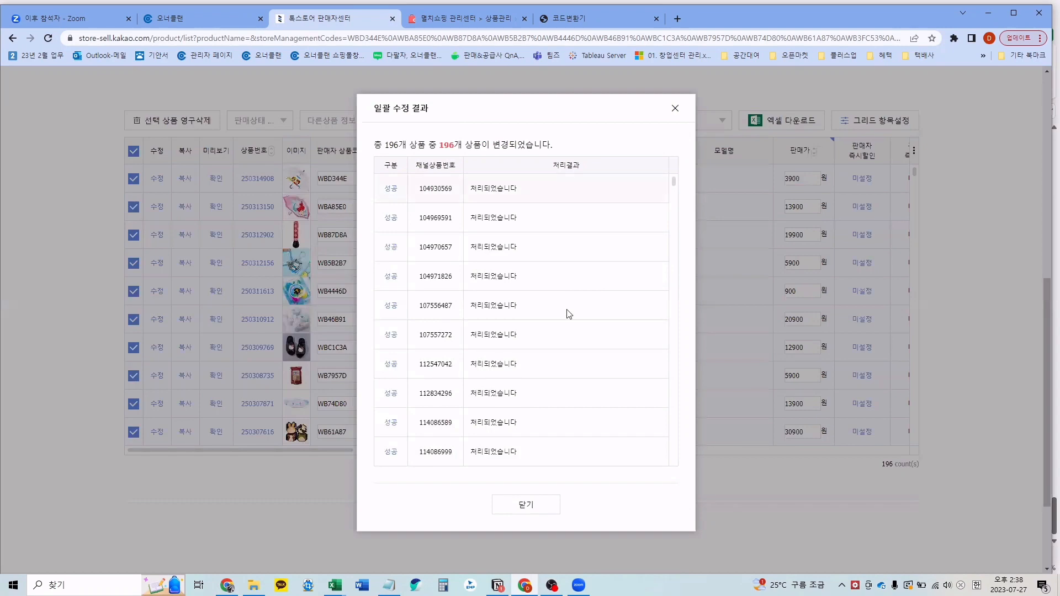
click(534, 503)
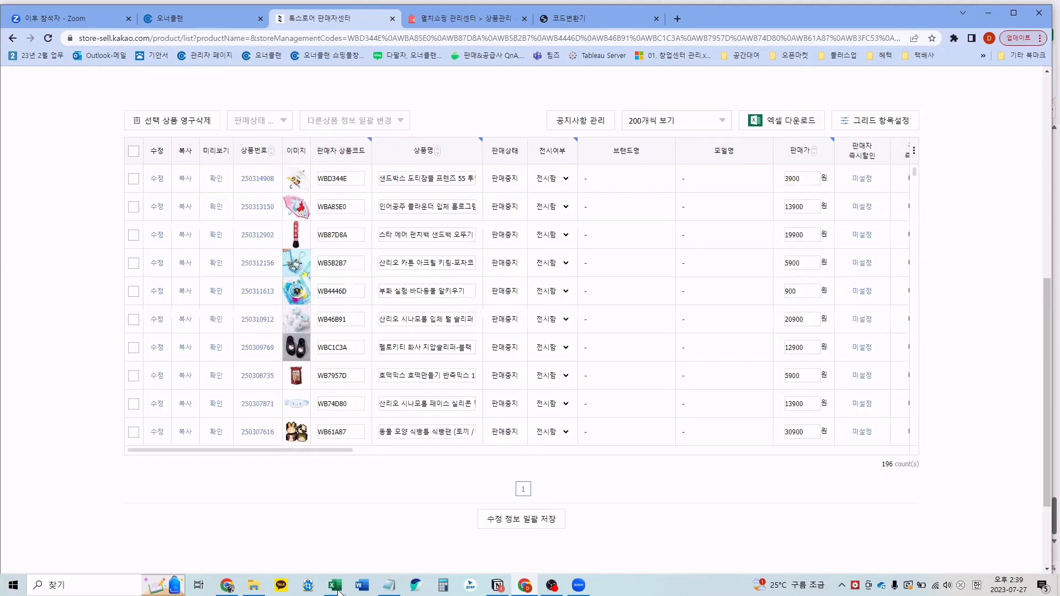
Step: Switch to the Excel workbook and select all filtered rows on the 마켓상품 sheet, from row 44 to row 19850
mouse_move(340, 587)
click(381, 543)
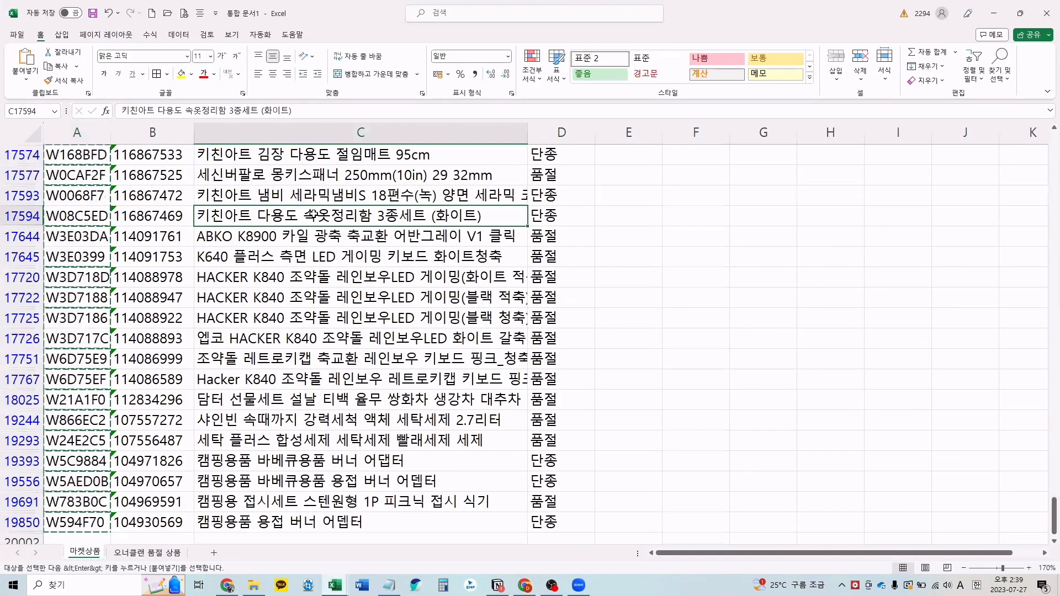
key(ctrl+Home)
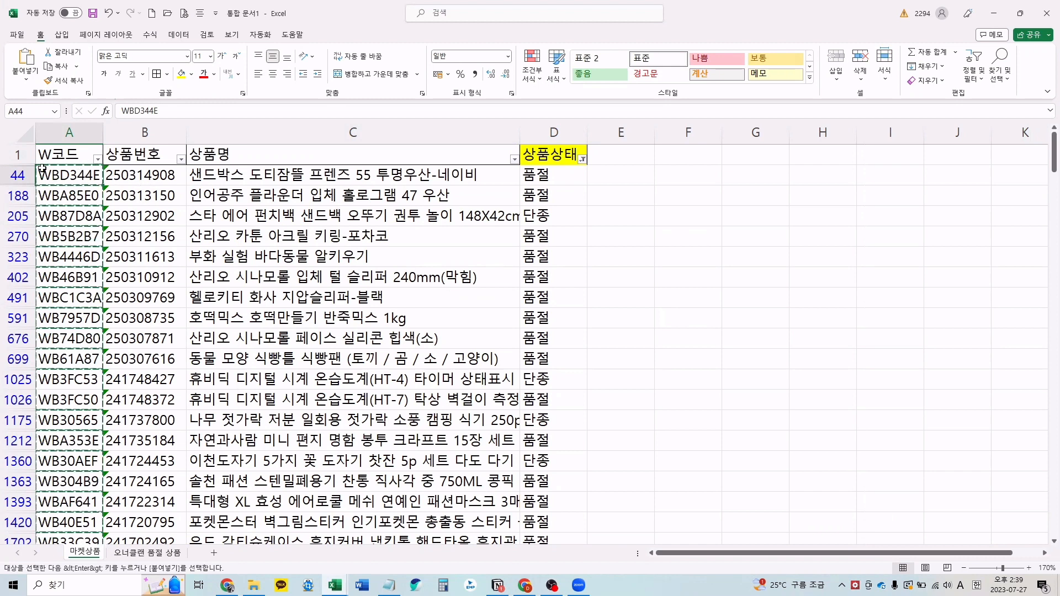
click(24, 175)
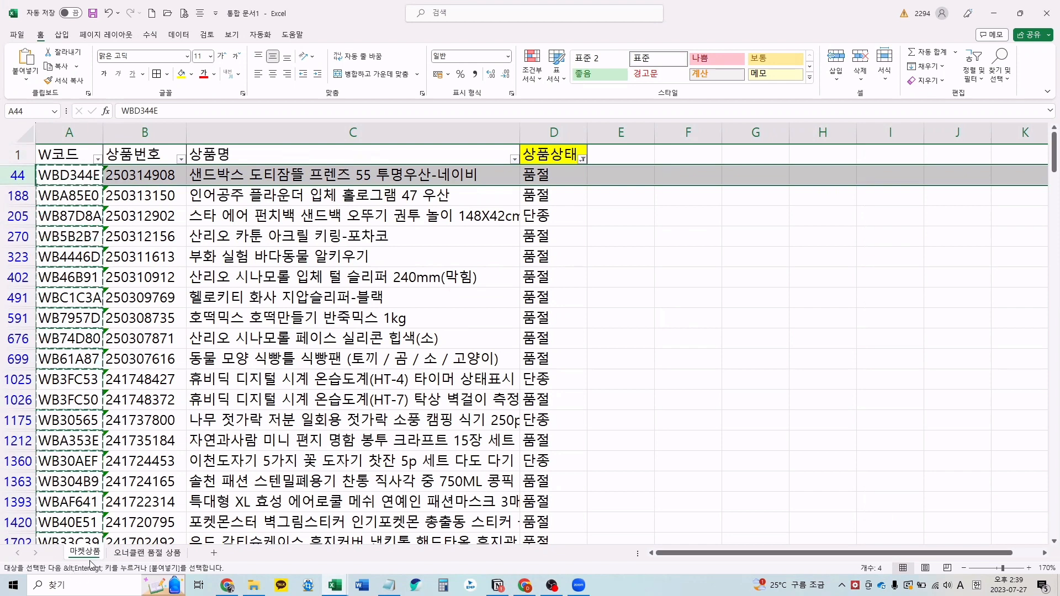
click(84, 301)
drag(22, 176, 30, 502)
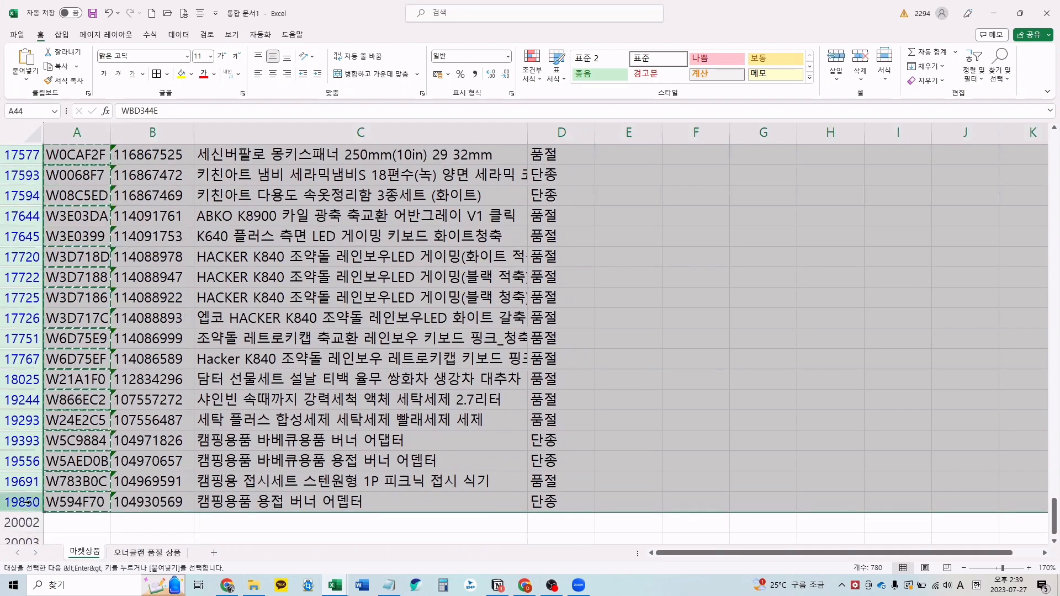
right_click(30, 503)
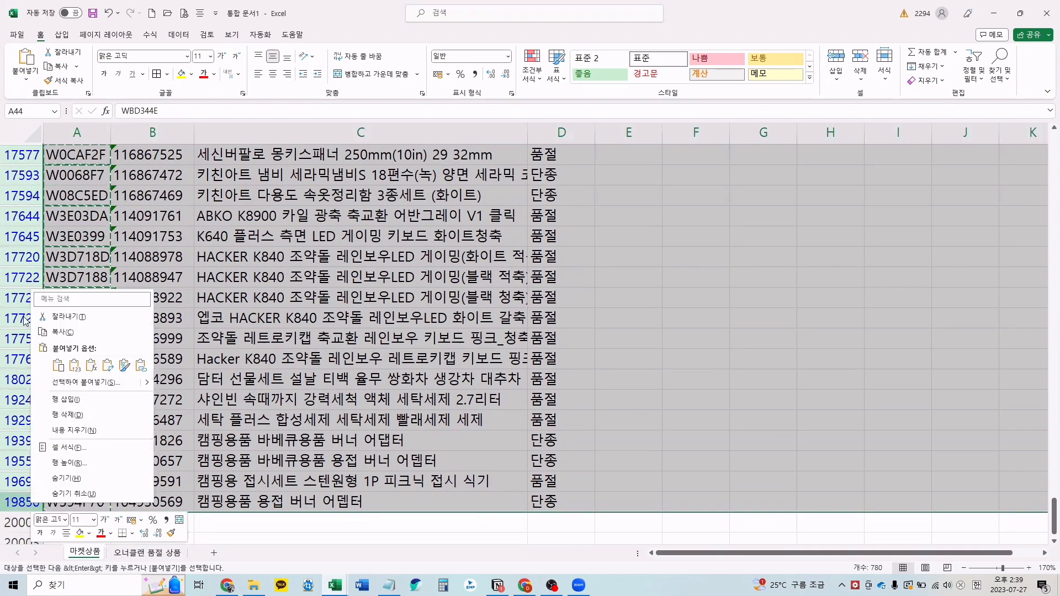
key(Escape)
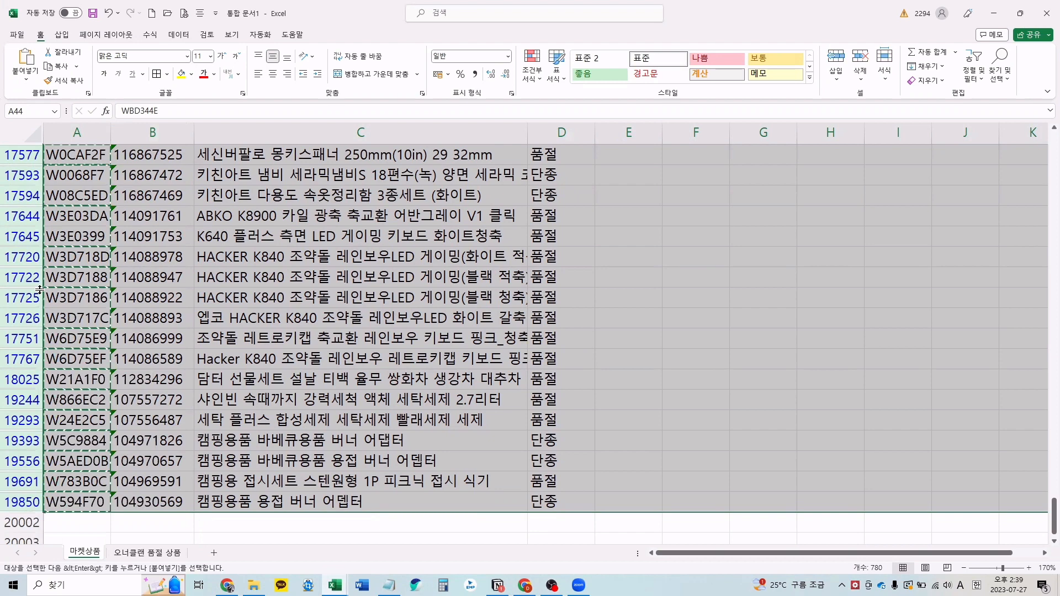
Step: Clear the contents of the filtered records in columns A to D from row 44 to 19850, and undo the clearing
key(ctrl+shift+Right)
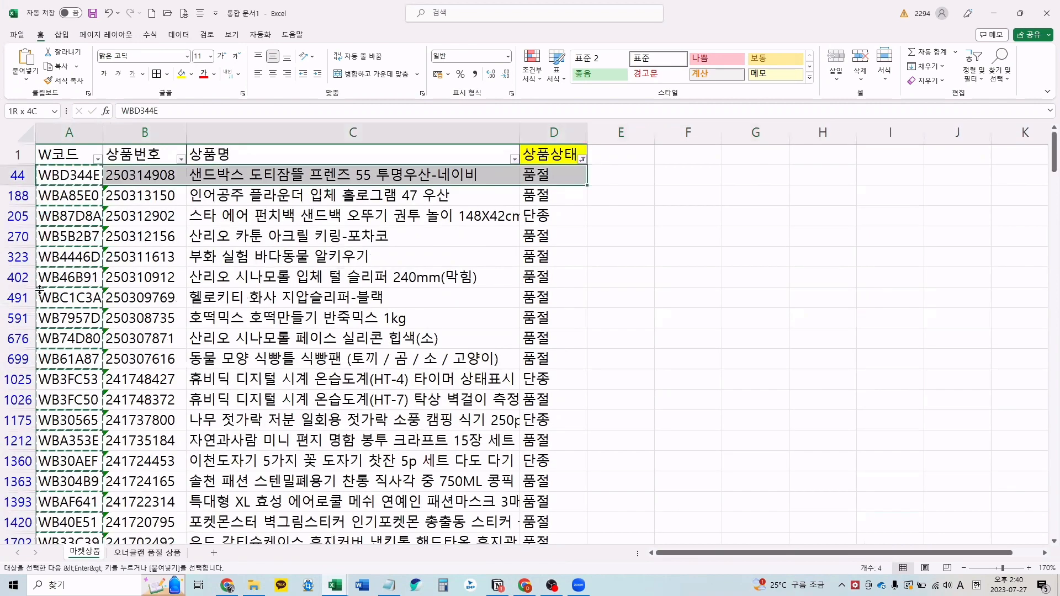
key(ctrl+shift+Down)
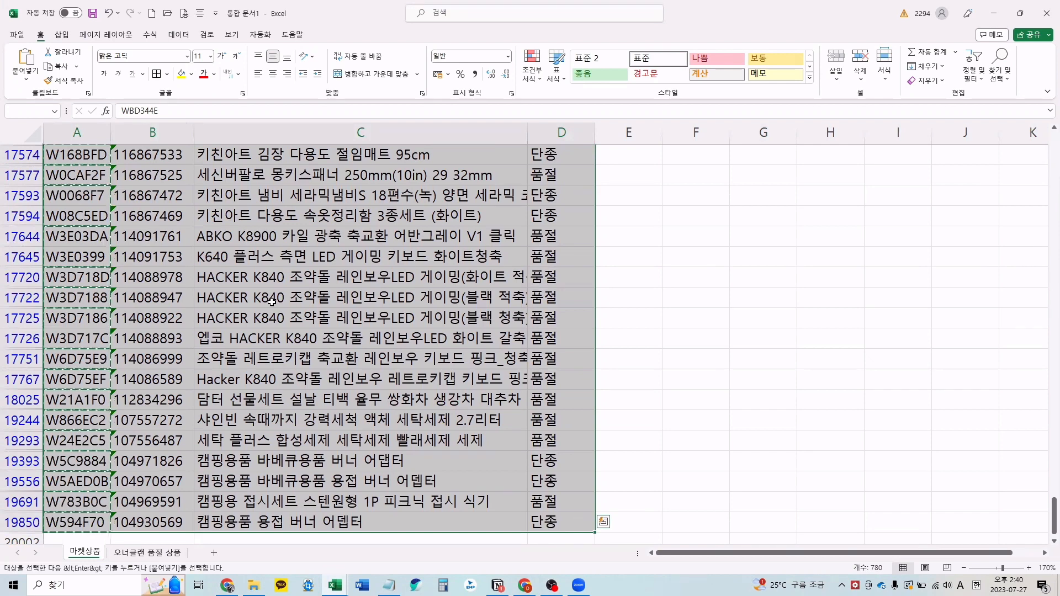
key(Delete)
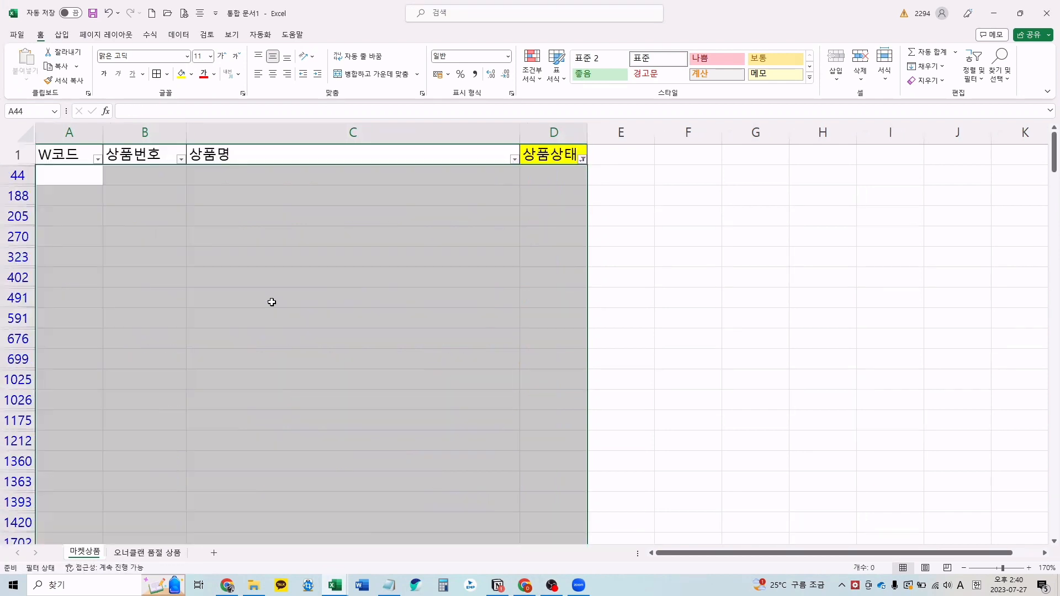
click(272, 302)
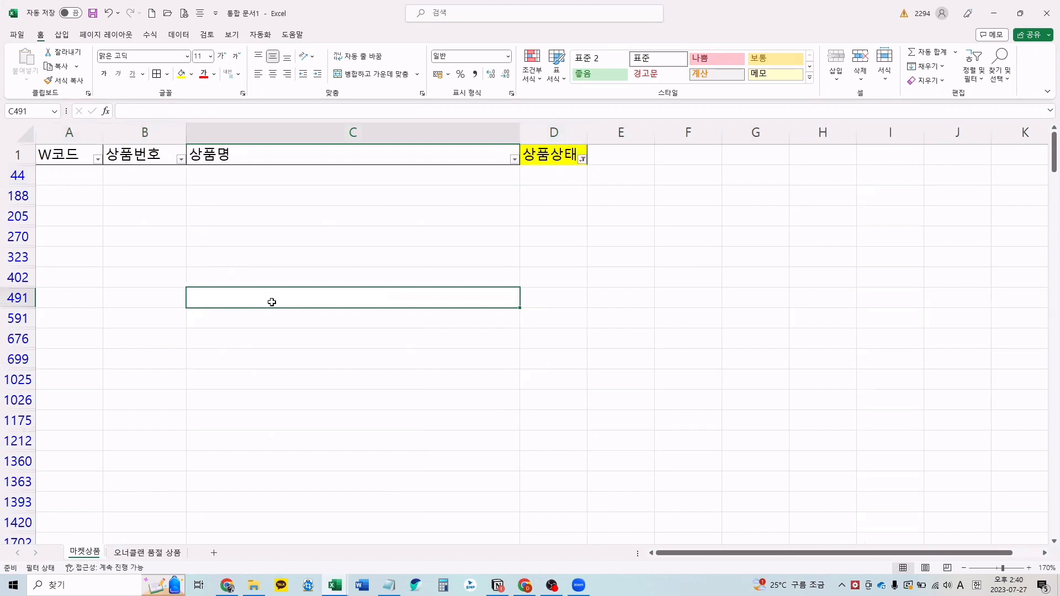
key(ctrl+z)
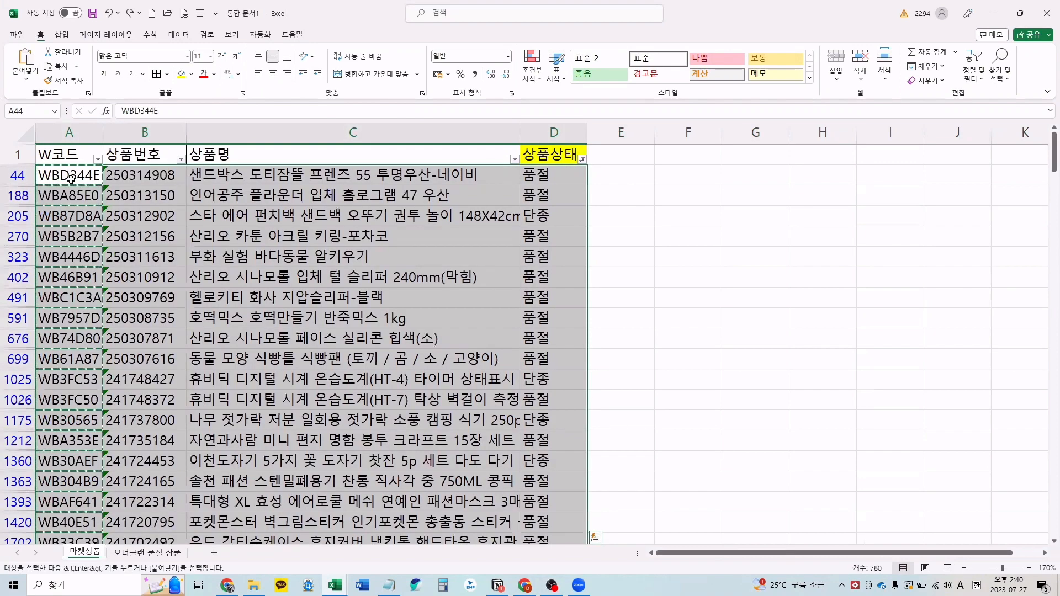
Step: Try to delete the entire sheet rows of the selected filtered records
right_click(72, 182)
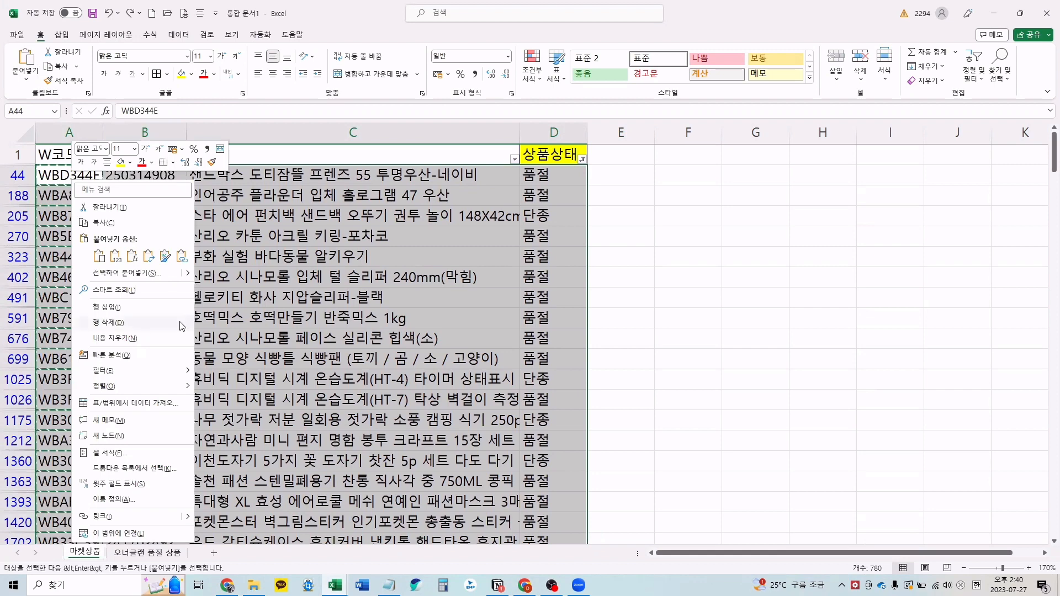
click(180, 324)
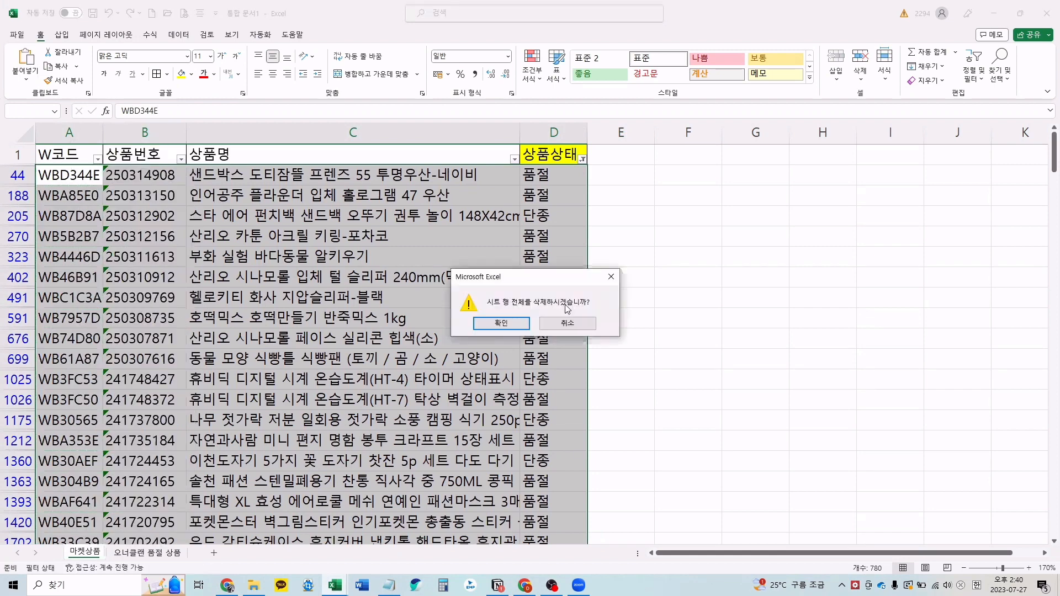
click(522, 324)
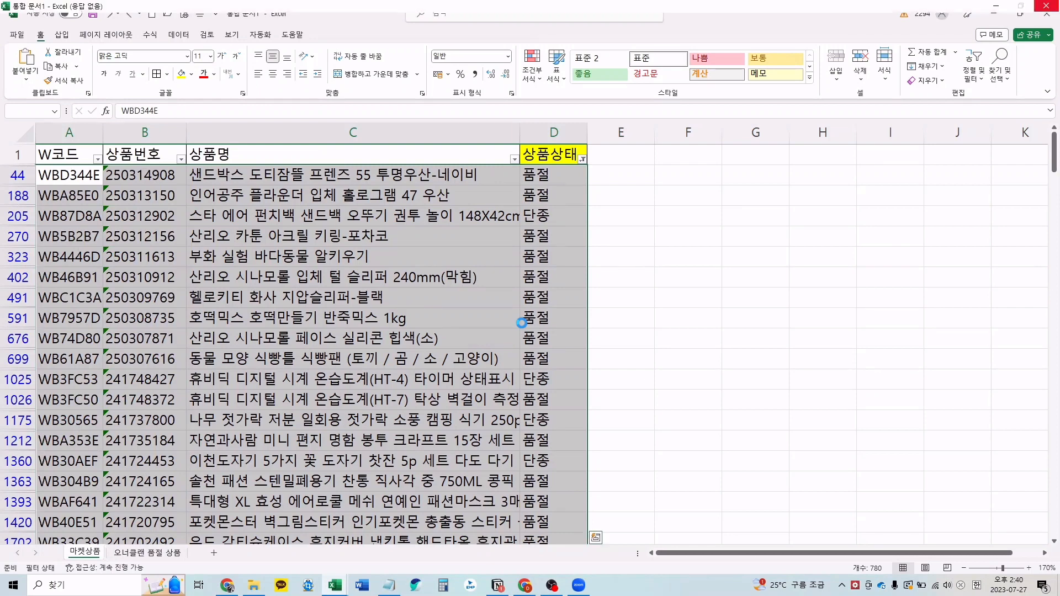
click(373, 251)
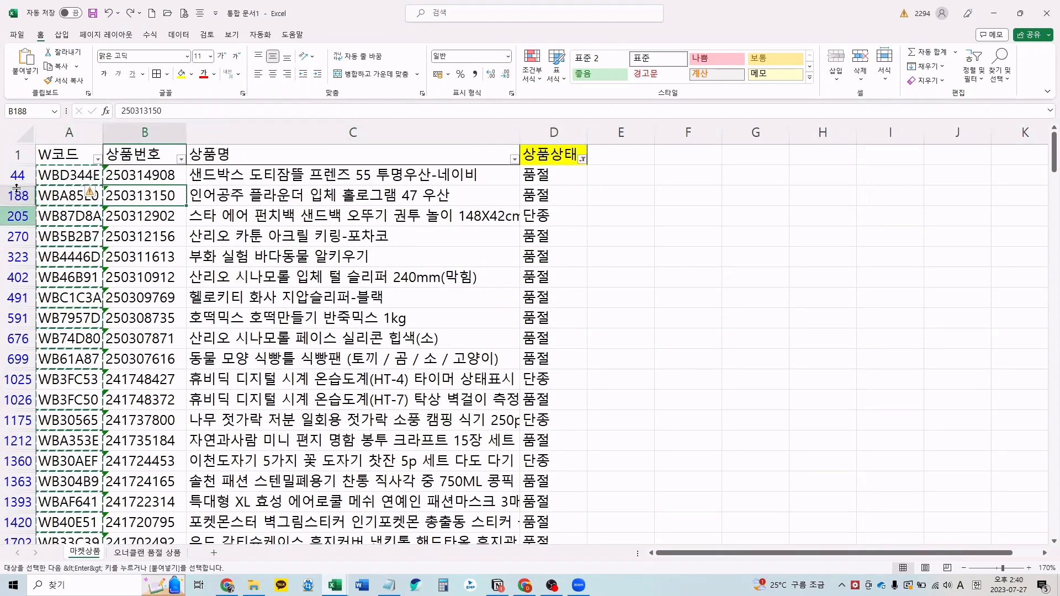
click(532, 177)
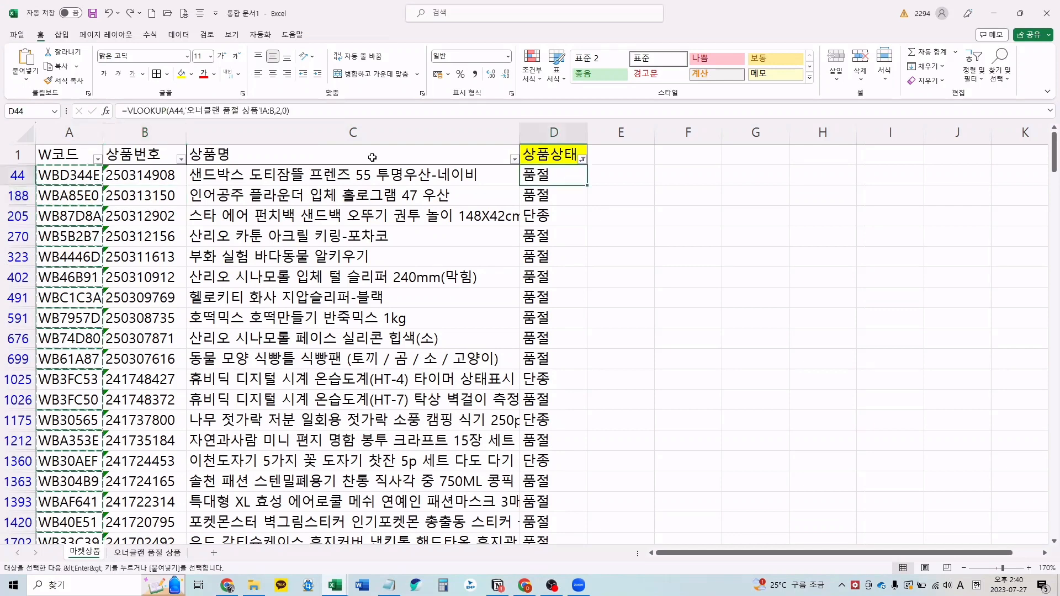
click(8, 176)
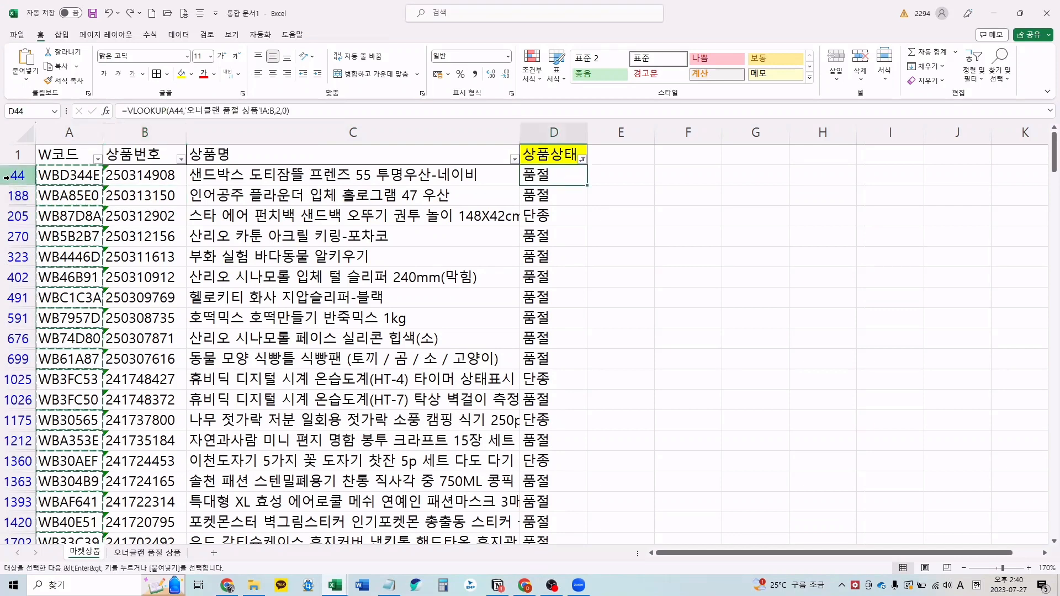
click(524, 199)
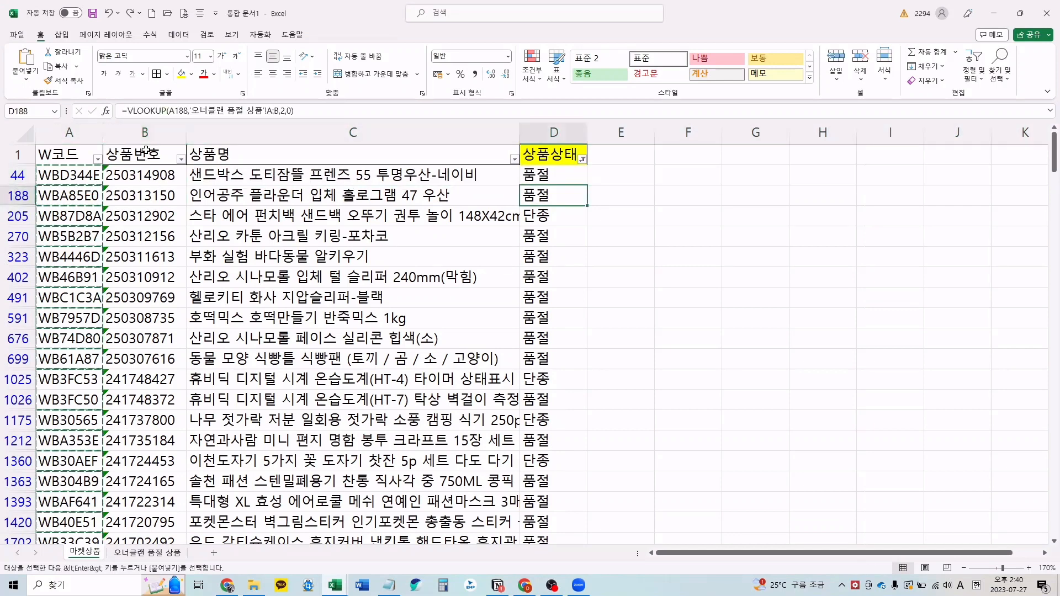
click(9, 195)
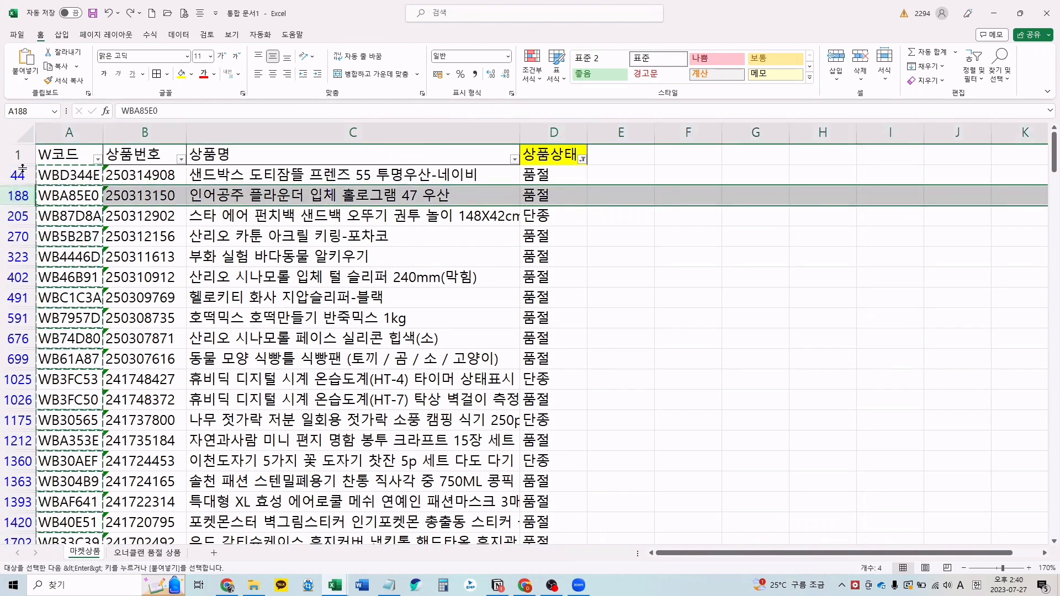
Step: Clear the contents of all filtered 품절 and 단종 records in columns A to D, starting from A44
click(40, 177)
key(ctrl+shift+Right)
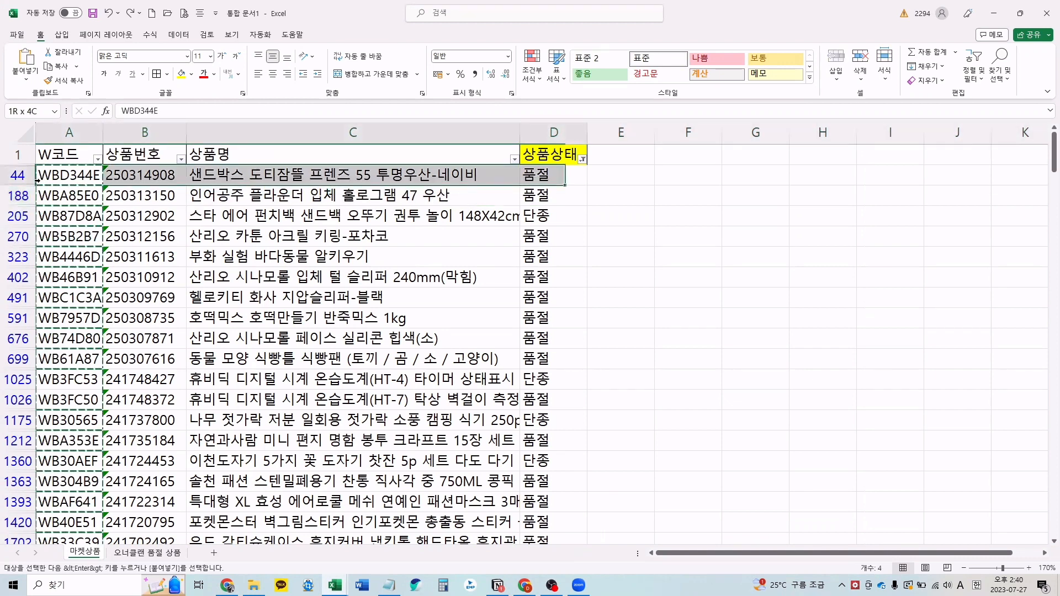
key(ctrl+shift+Down)
key(Delete)
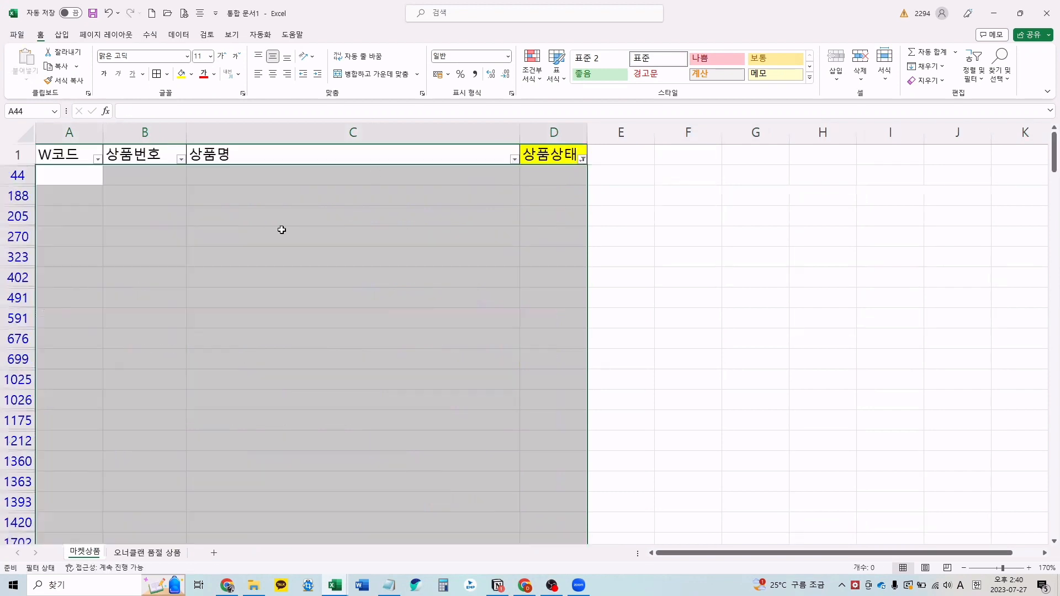
click(228, 237)
click(17, 177)
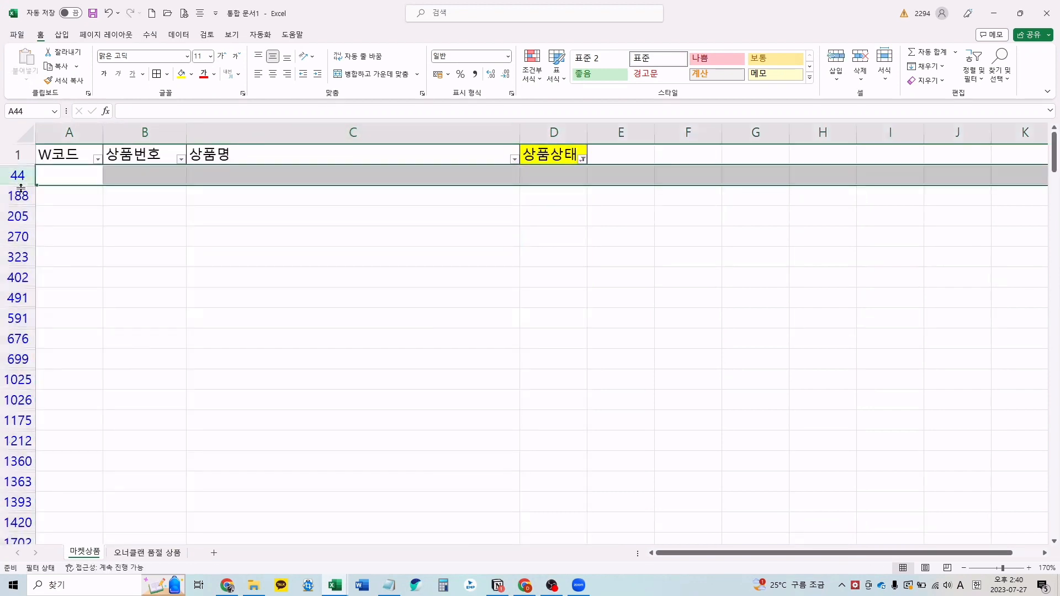
Step: Select all values in the 상품상태 filter and check the emptied row 44 among the remaining products
click(583, 159)
click(492, 294)
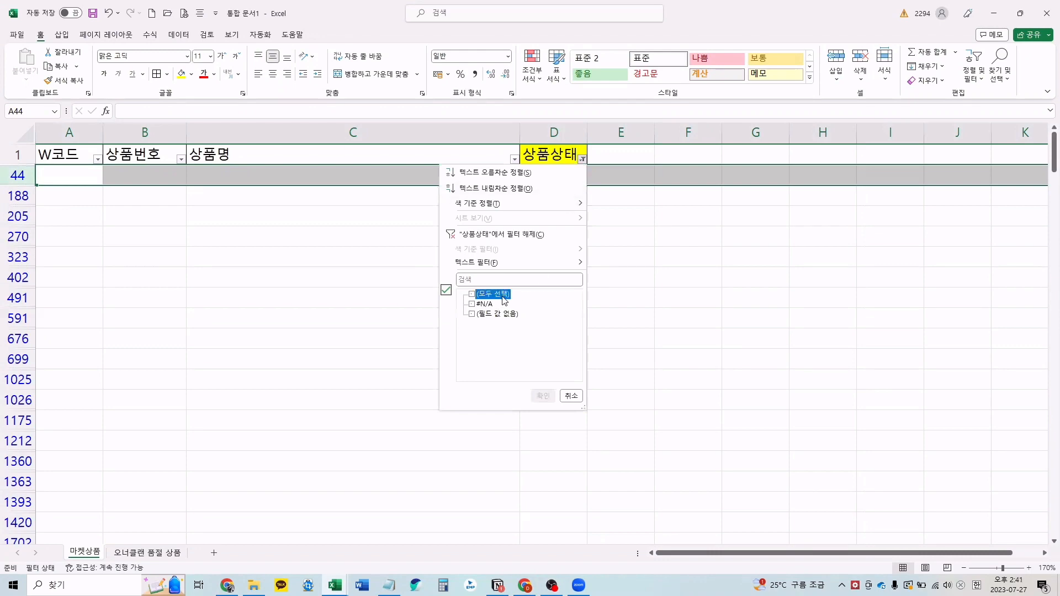
click(544, 395)
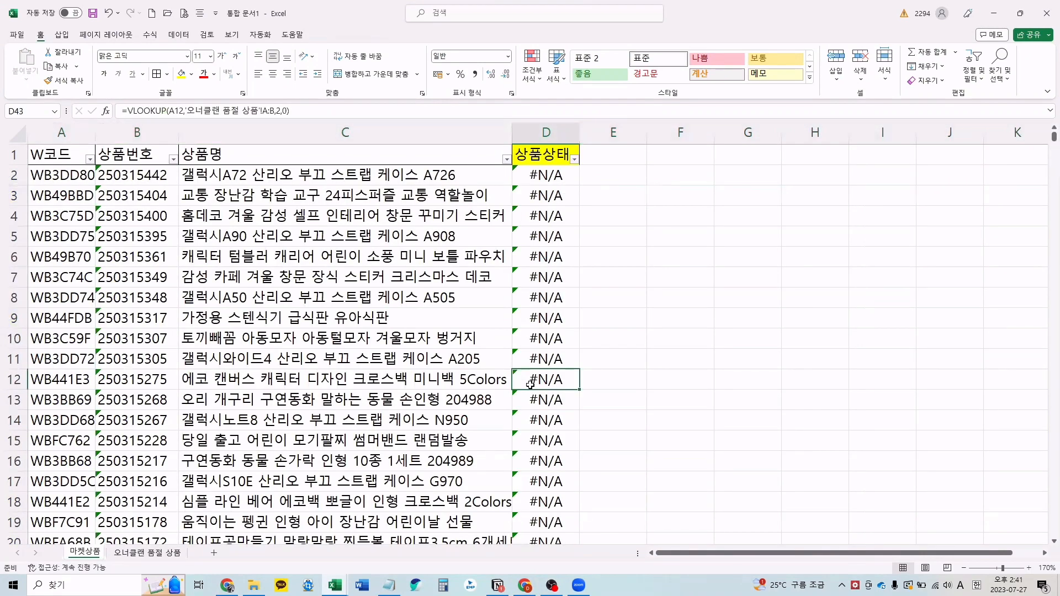
scroll(291, 405, down, 8)
scroll(130, 428, down, 2)
click(130, 428)
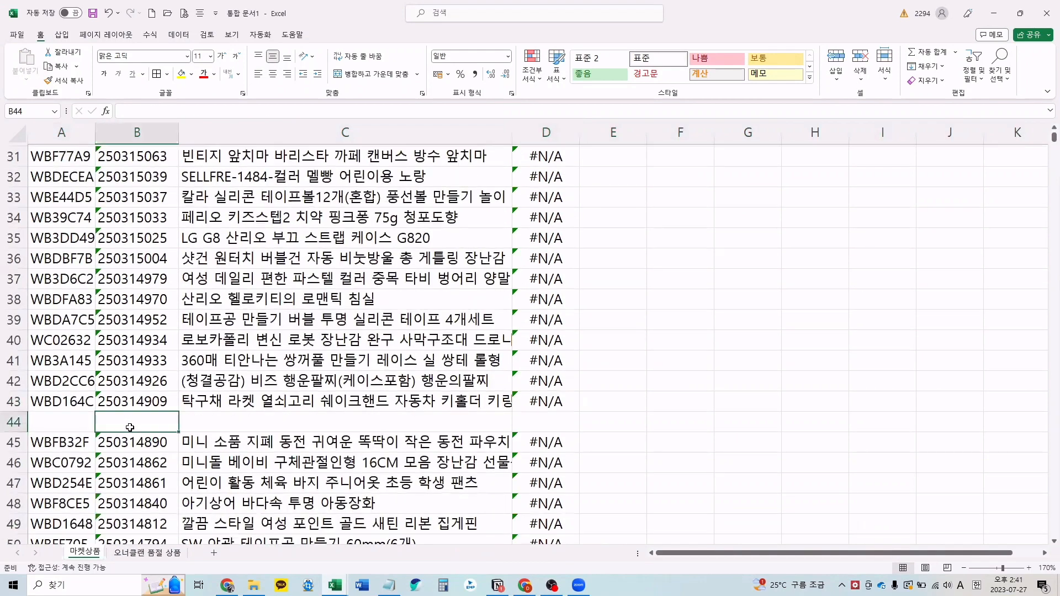
scroll(130, 428, down, 5)
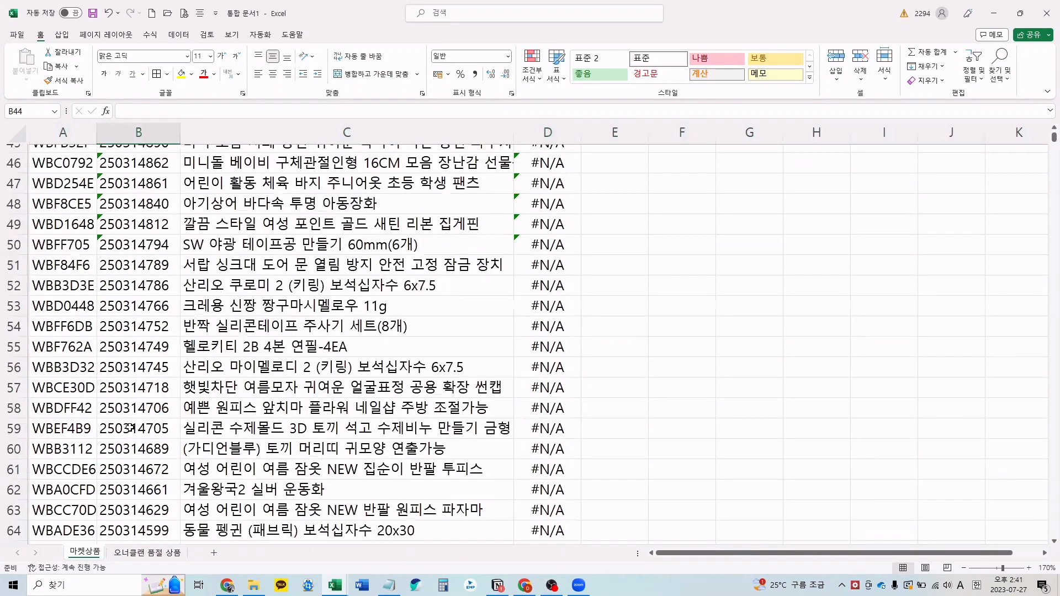
Step: Examine the remaining product list for emptied rows and check blank row 188 between the products
key(Down)
key(Right)
key(ctrl+Down)
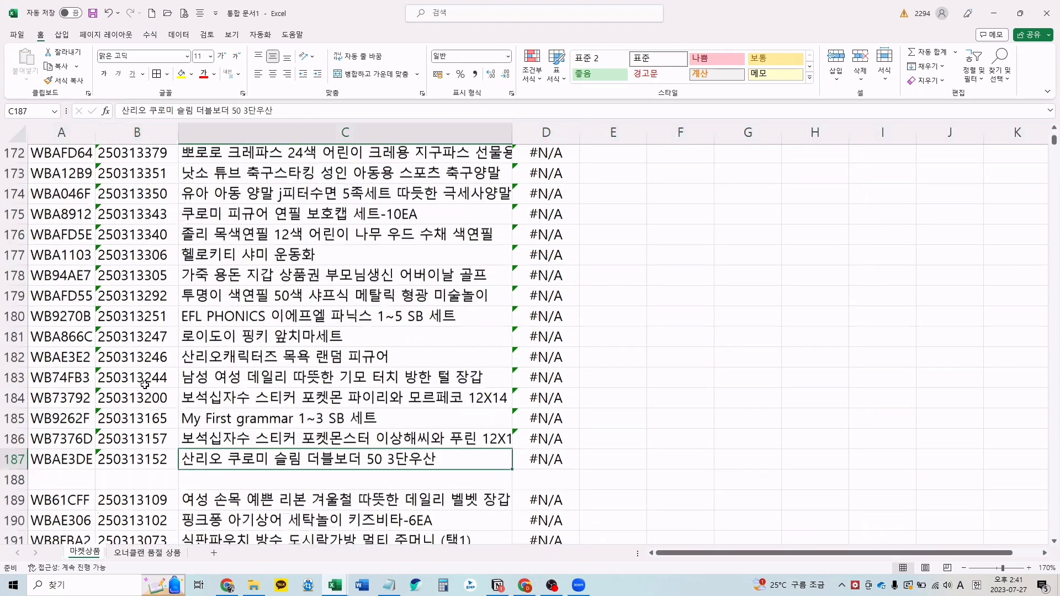
scroll(140, 366, down, 2)
click(140, 366)
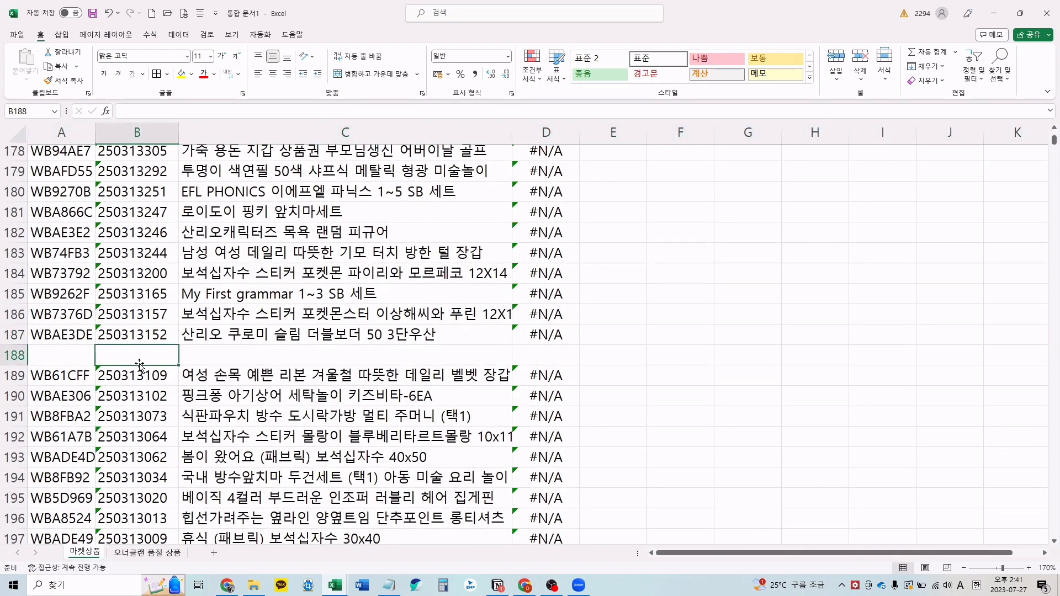
key(Right)
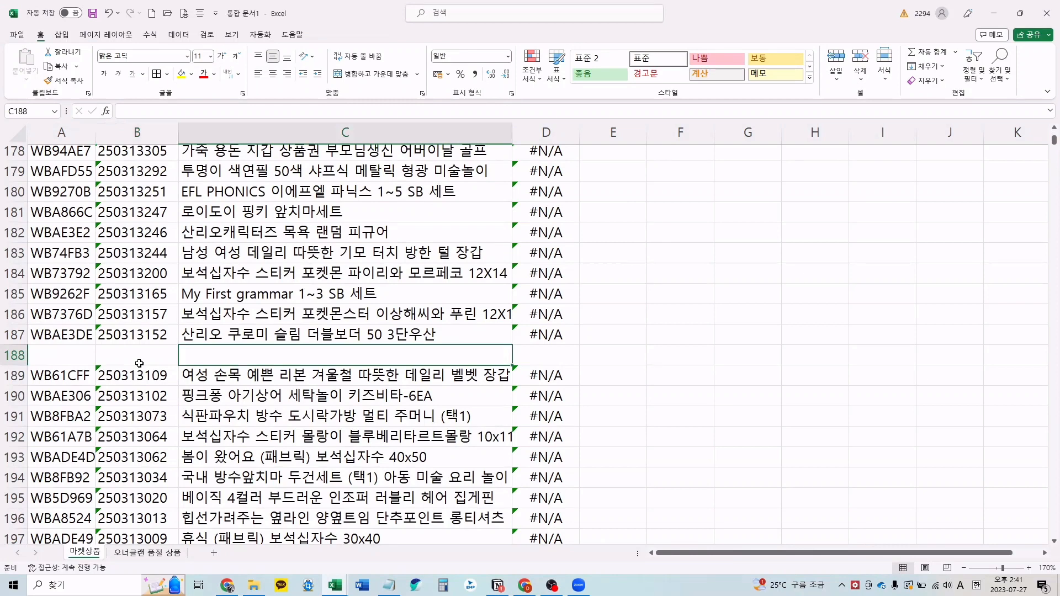
key(shift+Left)
key(shift+Down)
key(Left)
key(Down)
key(Down)
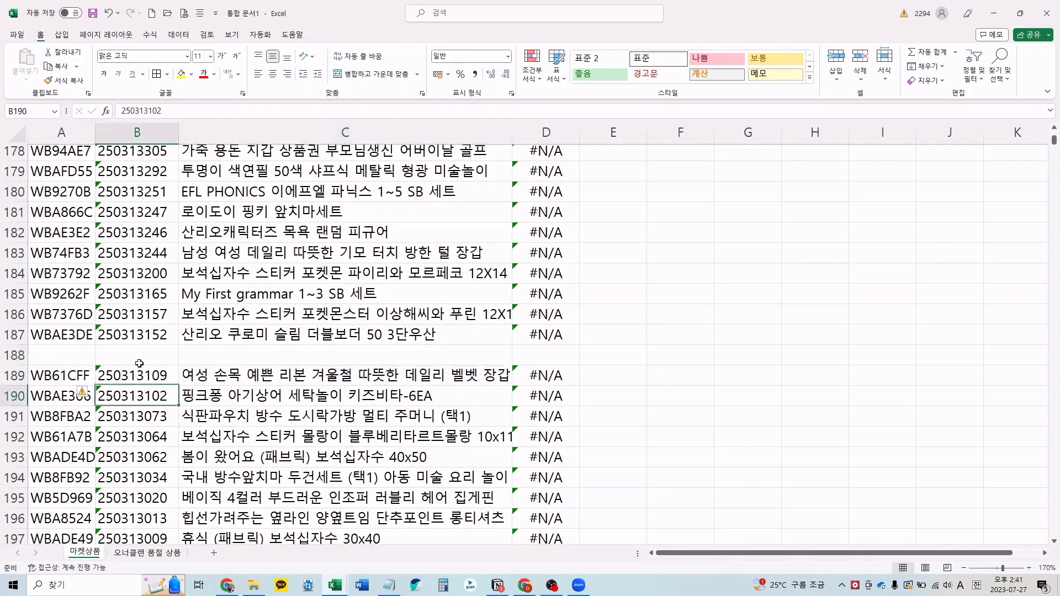
Step: Filter the 상품상태 column to show only the blank records by excluding #N/A
key(Right)
key(Right)
key(Right)
key(ctrl+Up)
key(Left)
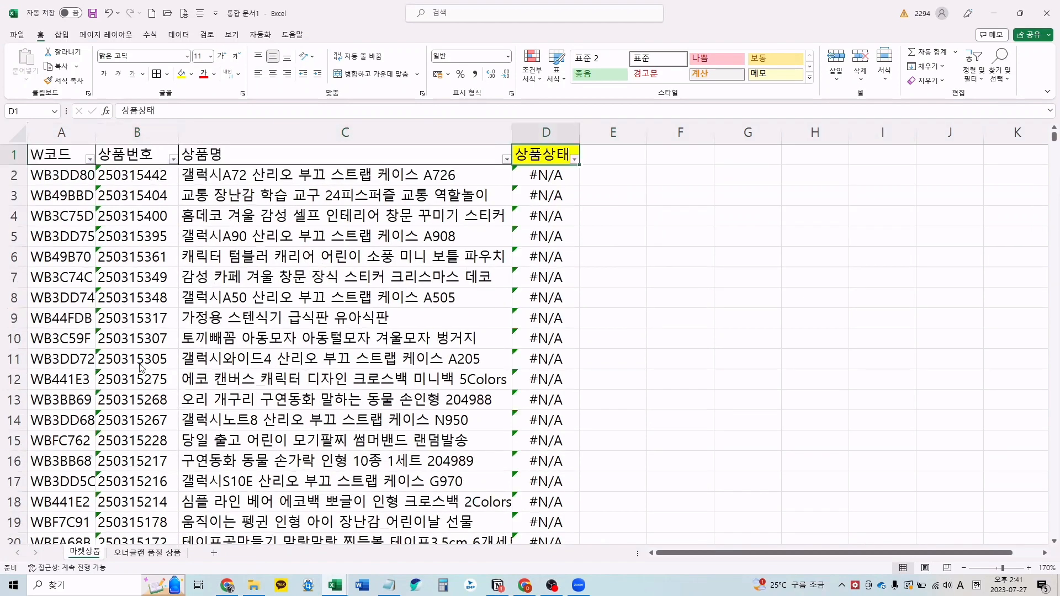
key(alt+Down)
key(Up)
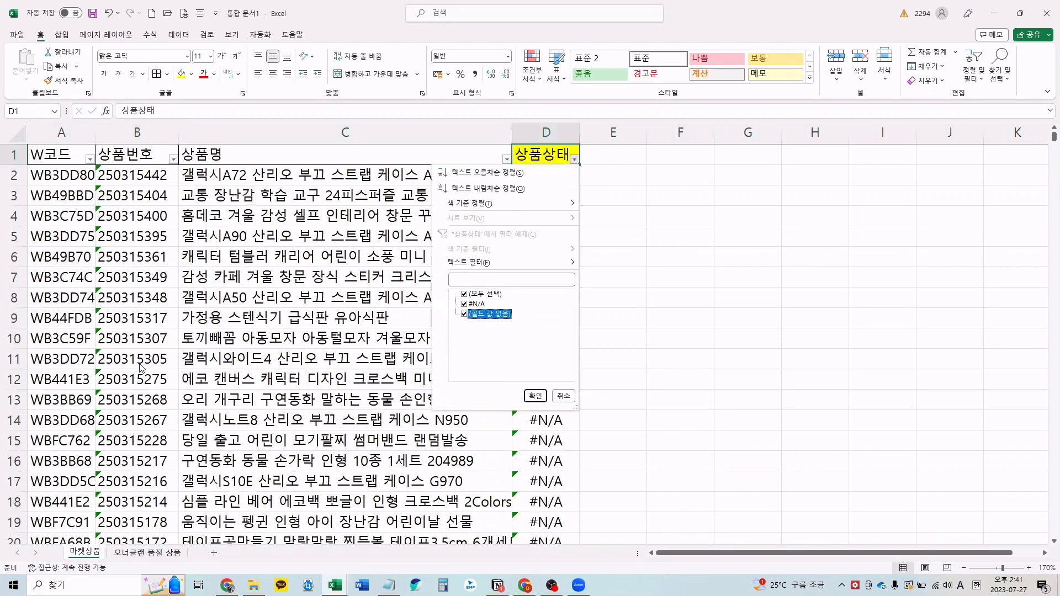
key(Down)
key(Down)
key(Down)
key(Down)
key(Down)
key(Down)
key(Down)
key(Down)
key(Down)
key(Down)
key(space)
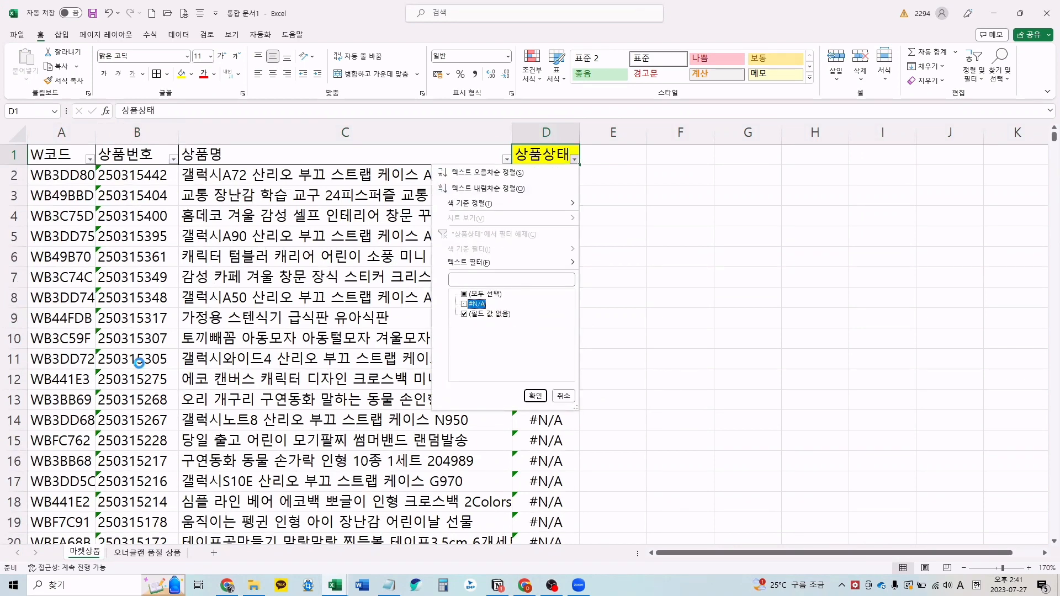
key(Return)
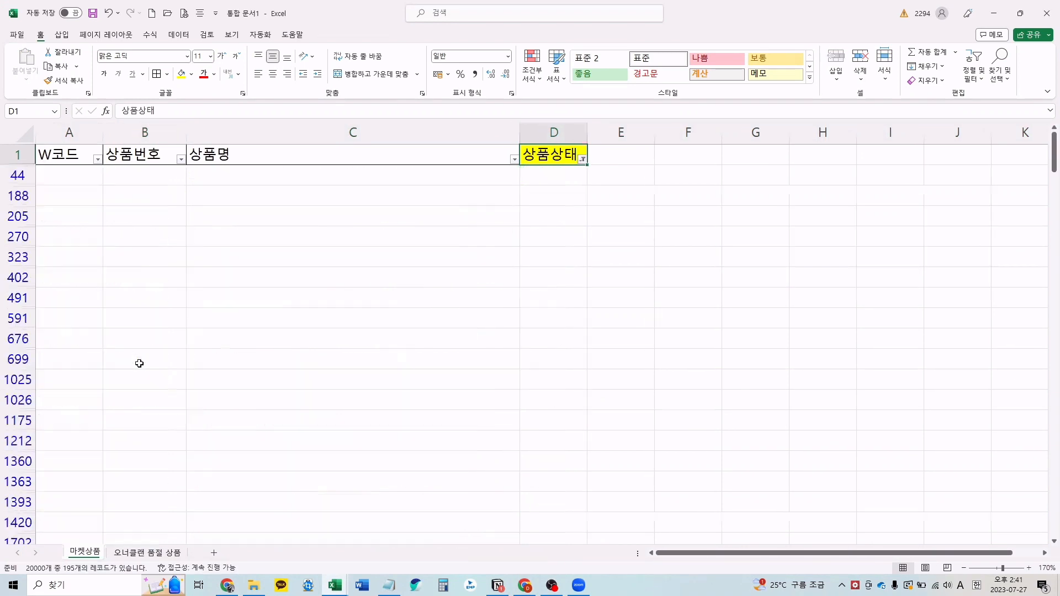
Step: Delete the filtered blank rows from row 44 to row 20002 entirely
click(21, 174)
drag(21, 174, 48, 488)
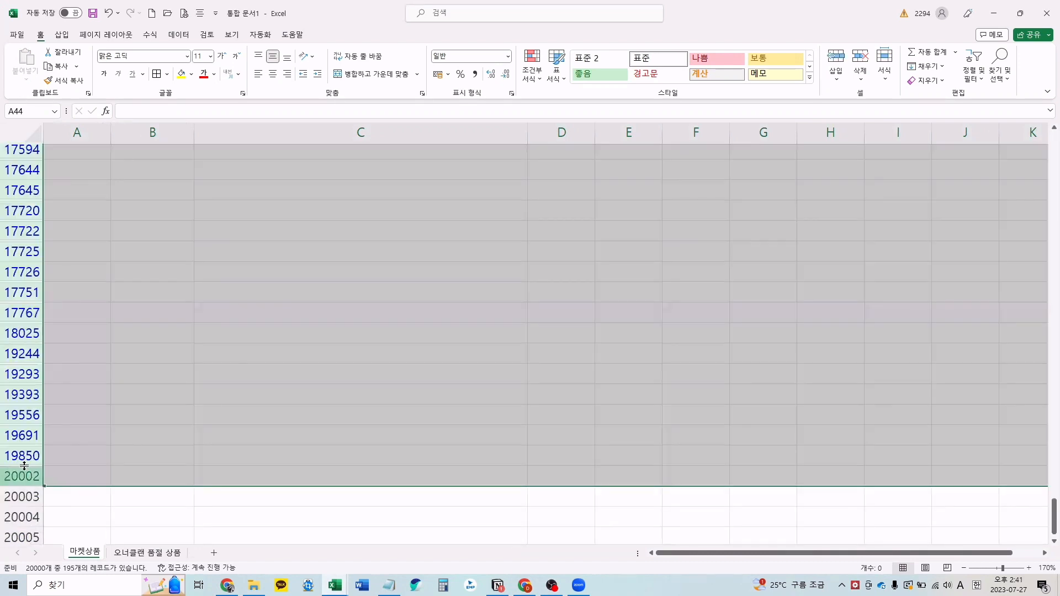
right_click(31, 429)
click(95, 341)
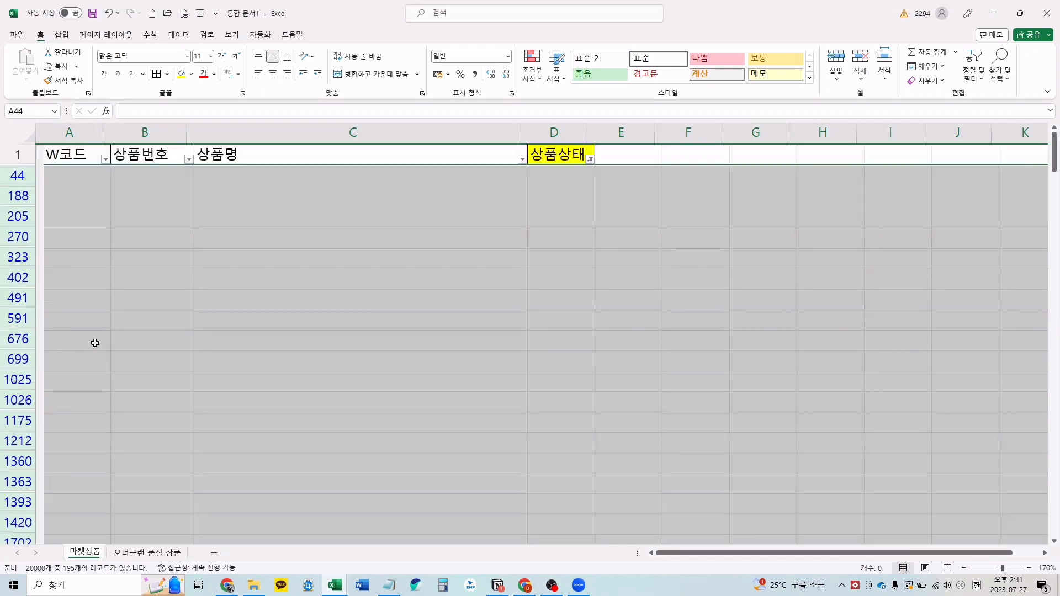
Step: Select all values in the 상품상태 filter to show every remaining product again
click(83, 277)
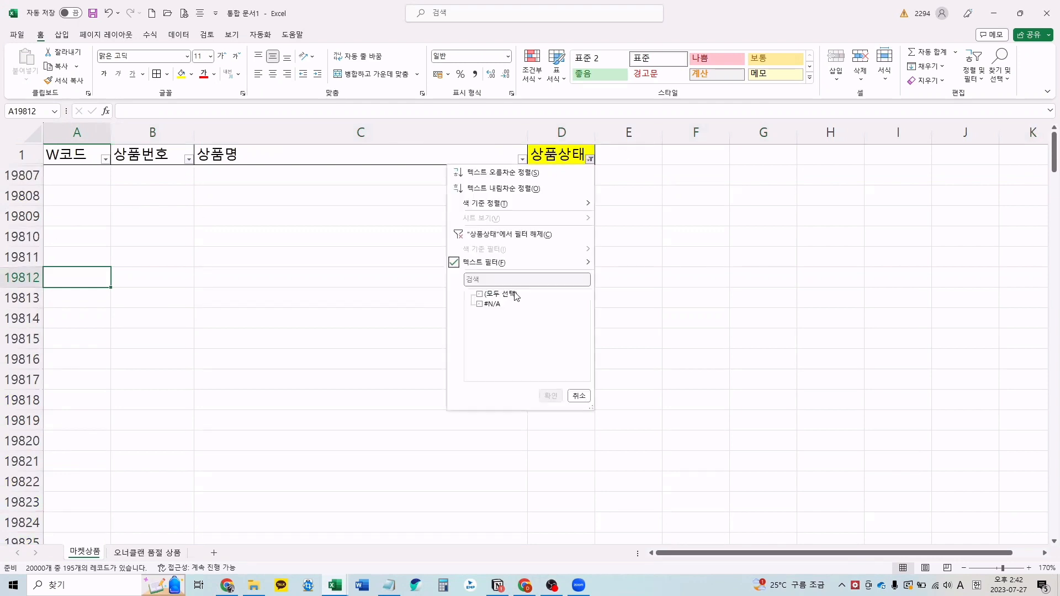
click(513, 296)
click(552, 397)
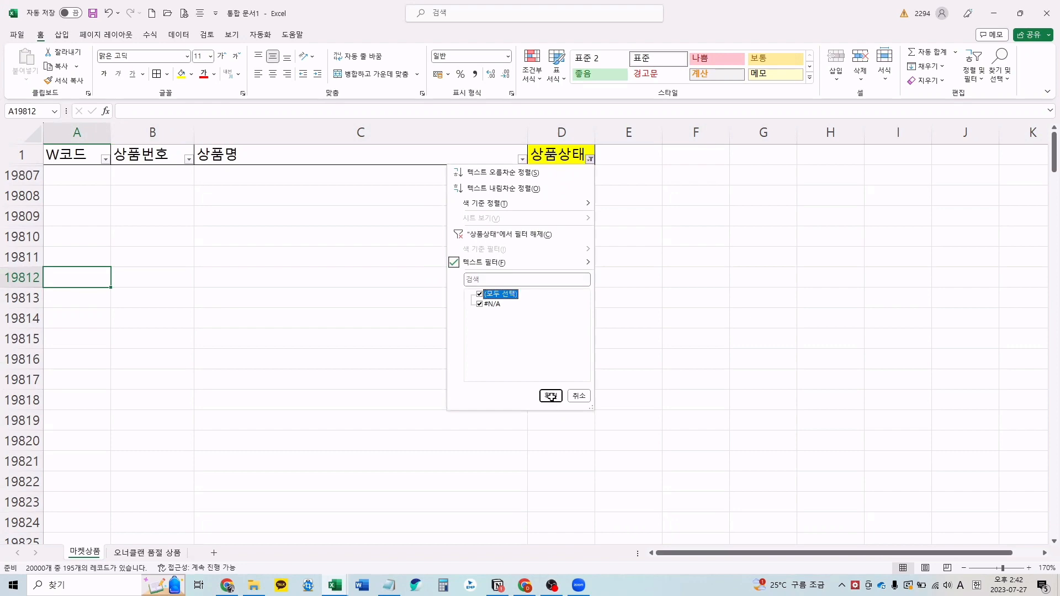
Step: Examine the 상품상태 column for leftover blank rows down to the last remaining product
click(531, 268)
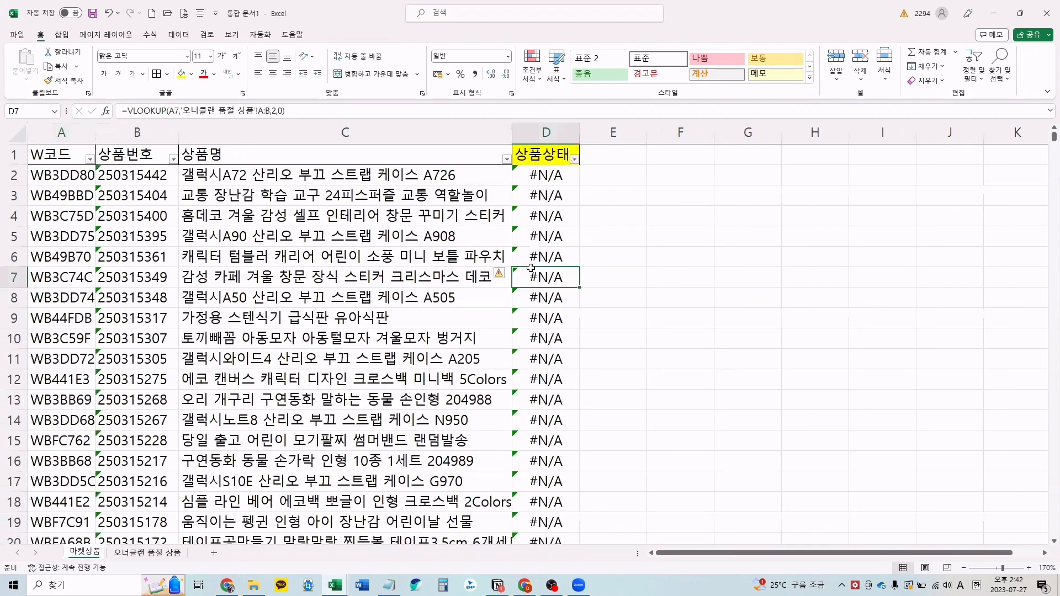
key(Down)
key(Down)
key(Down)
key(Down)
key(Down)
key(Down)
key(Down)
key(ctrl+Down)
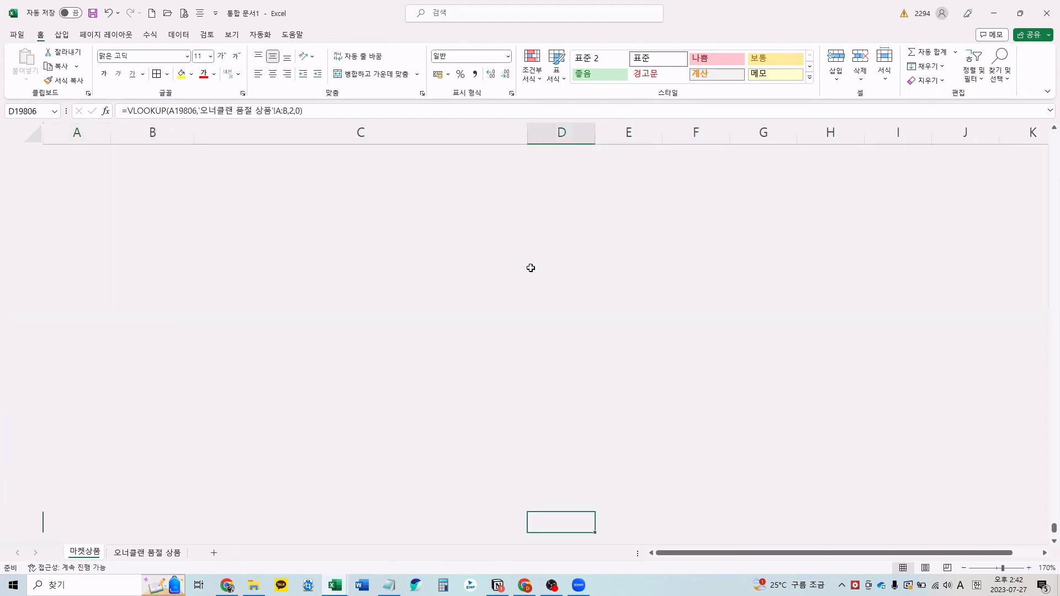
scroll(531, 268, down, 1)
key(Up)
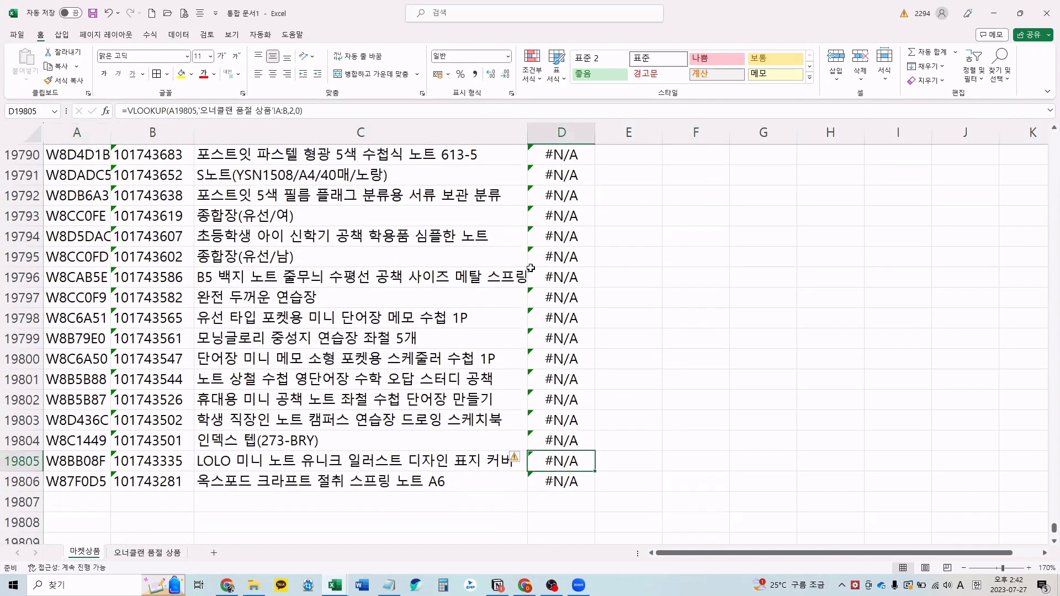
key(Down)
key(ctrl+Up)
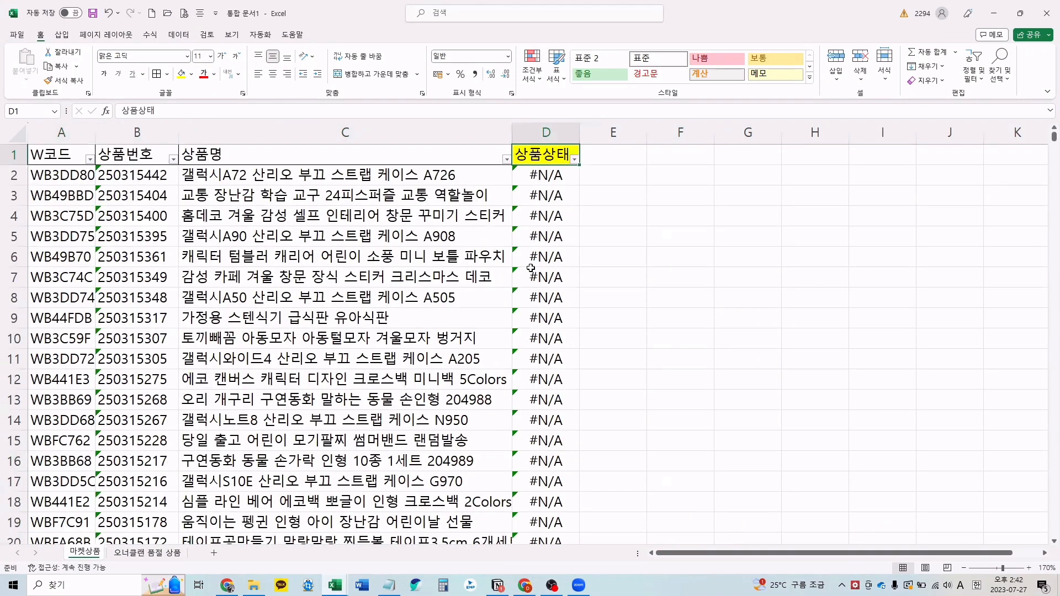
Step: Check the values listed in the 상품상태 filter and examine the 상품명 column down to its last product
click(575, 161)
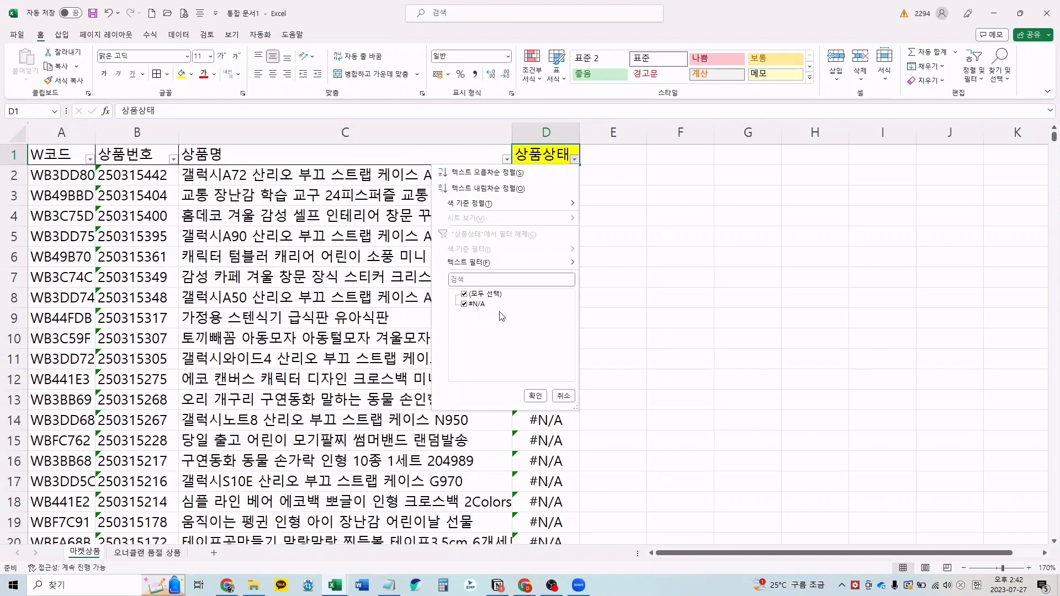
click(536, 396)
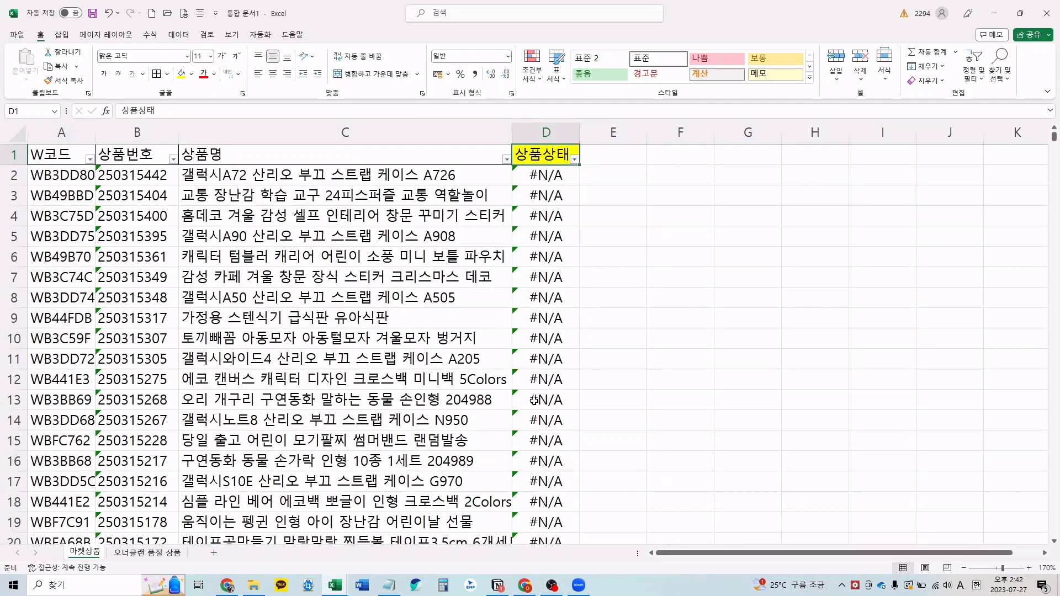
click(534, 399)
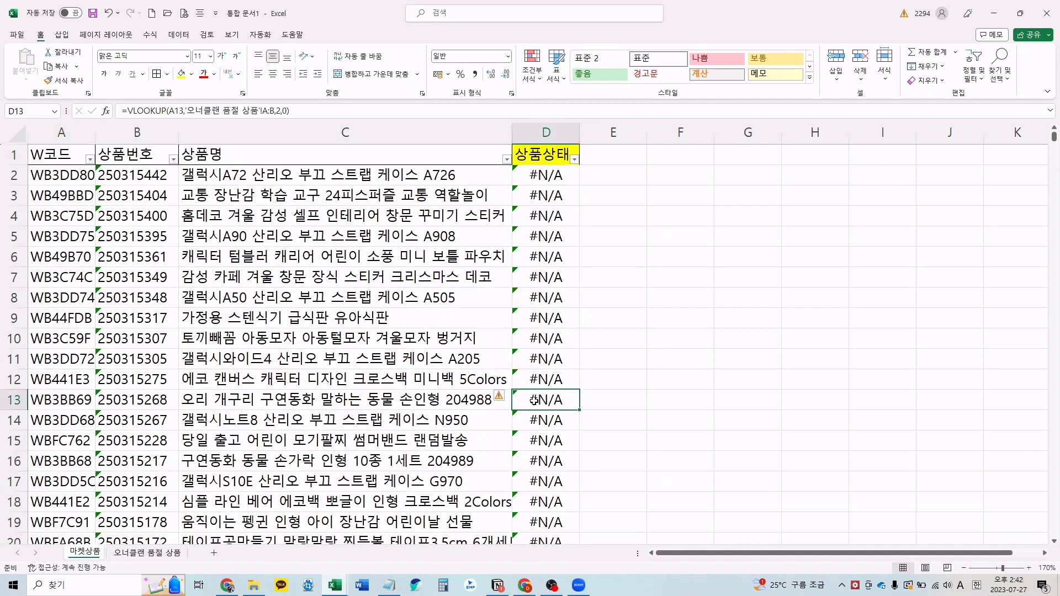
text(2)
key(Escape)
key(Left)
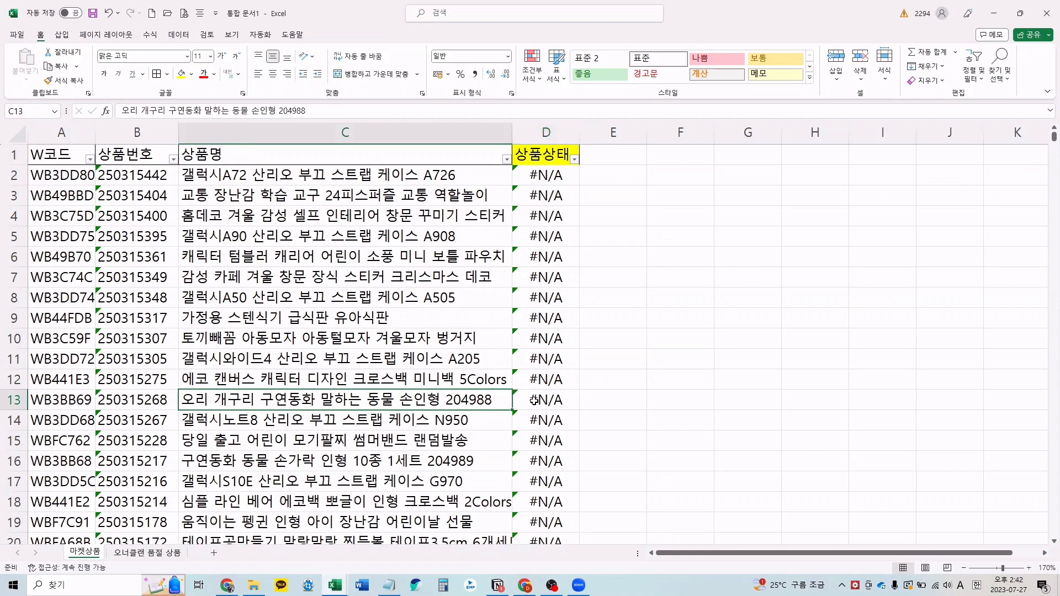
key(Down)
key(ctrl+Down)
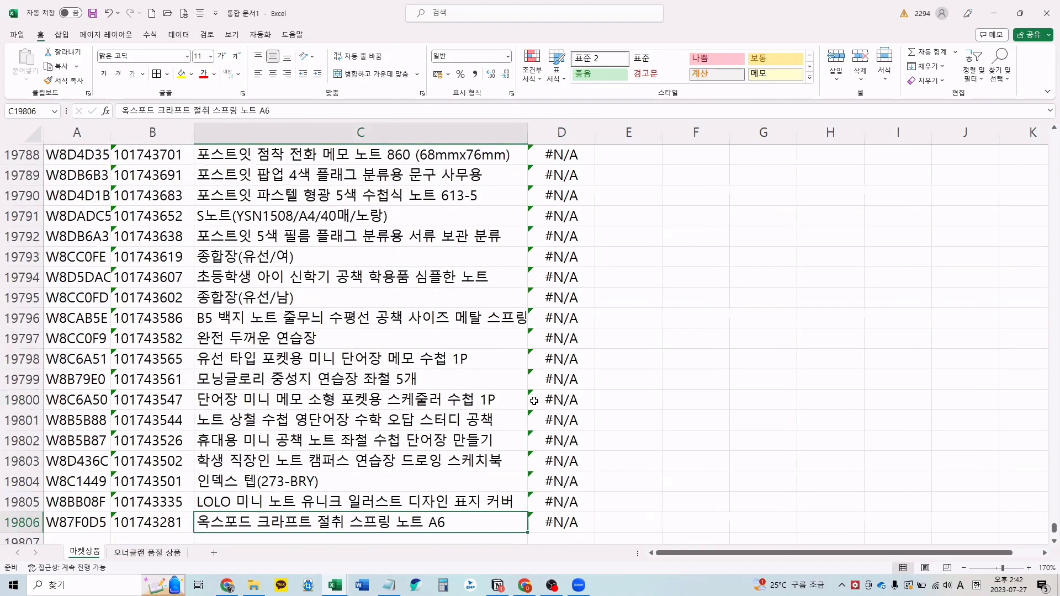
key(ctrl+Up)
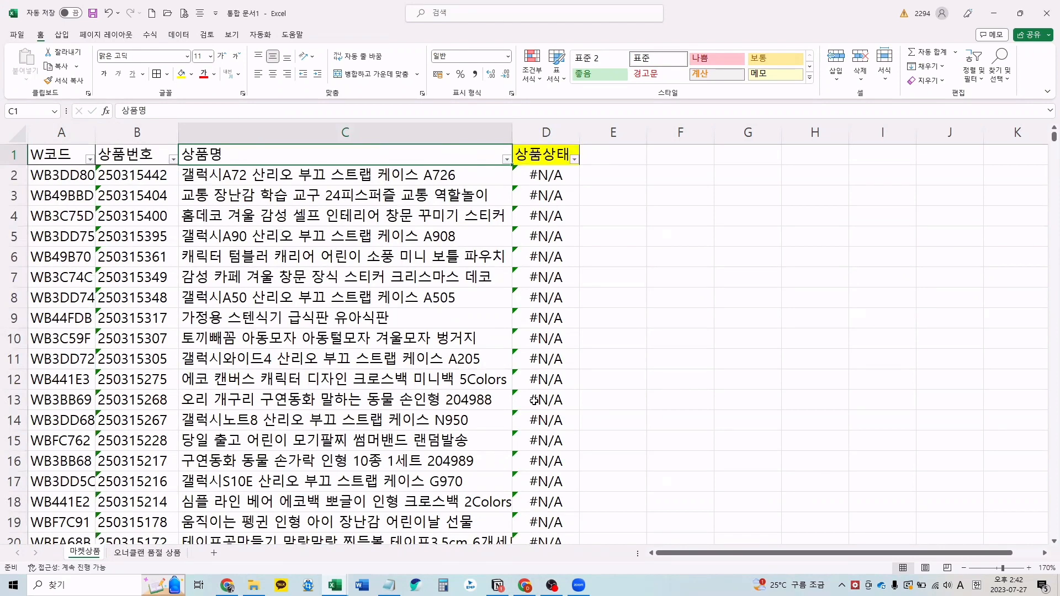
Step: Select the 상품상태 lookup formula in D2 and switch to the 톡스토어 판매자센터 product list in Chrome
key(Right)
key(Down)
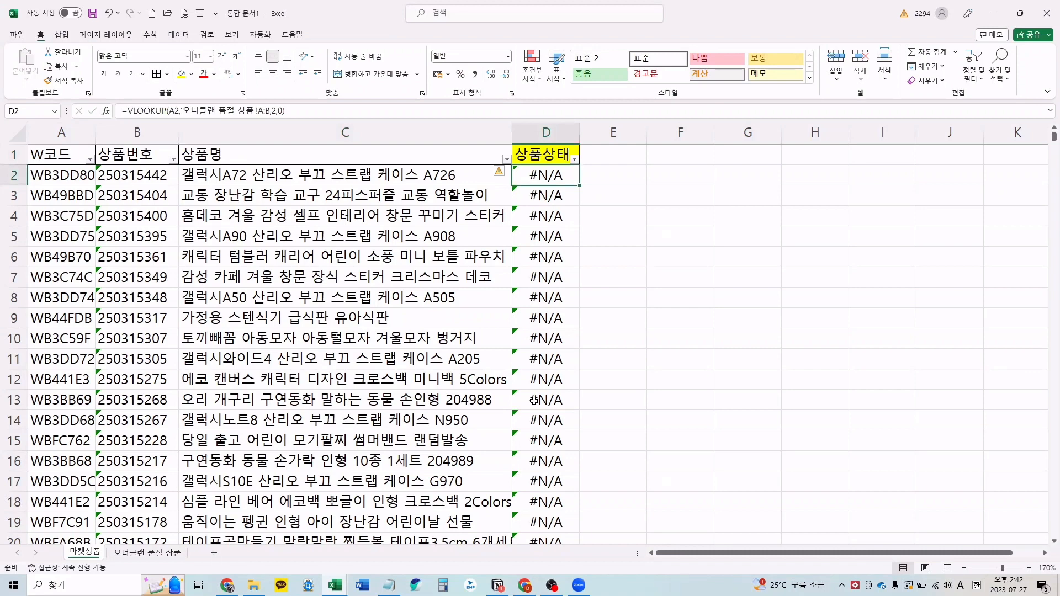
click(525, 586)
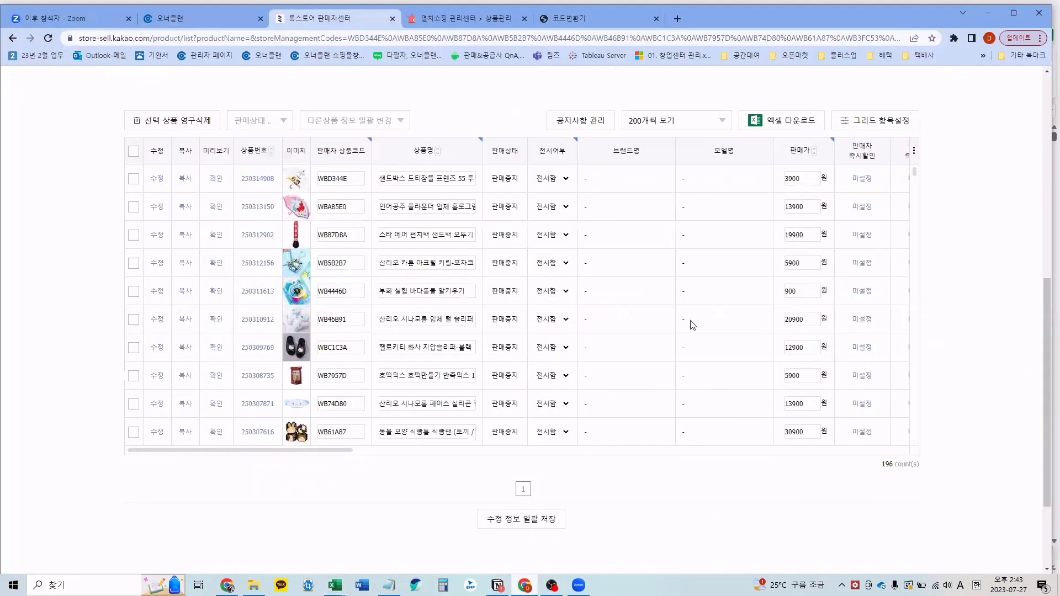